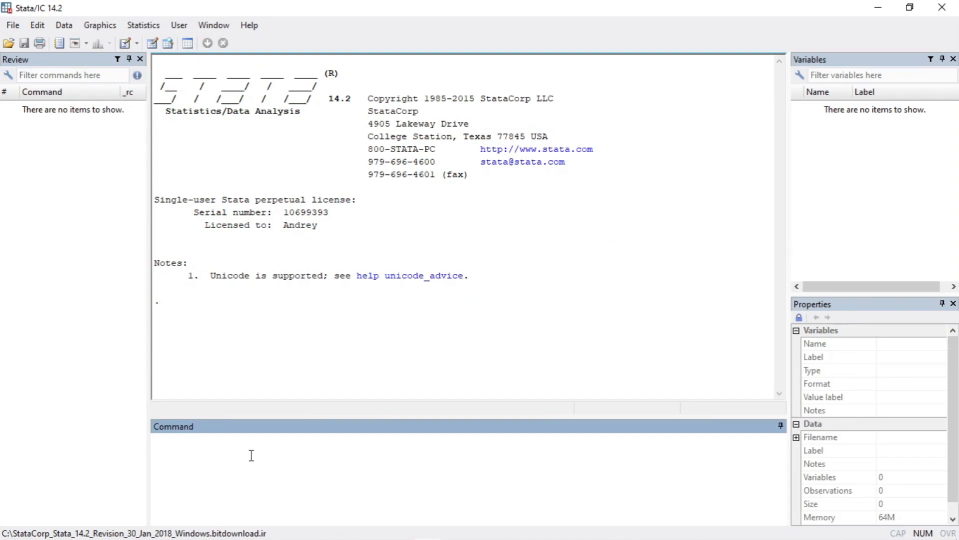
# - Output the text "STATA tutorials are great" with the display command
pyautogui.write('display "STATA')
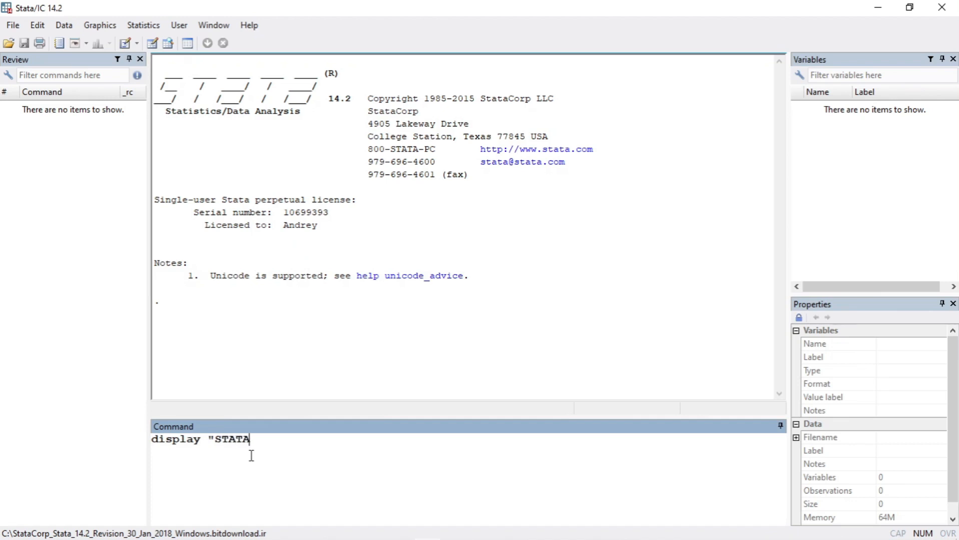
pyautogui.write(' tutorials are great')
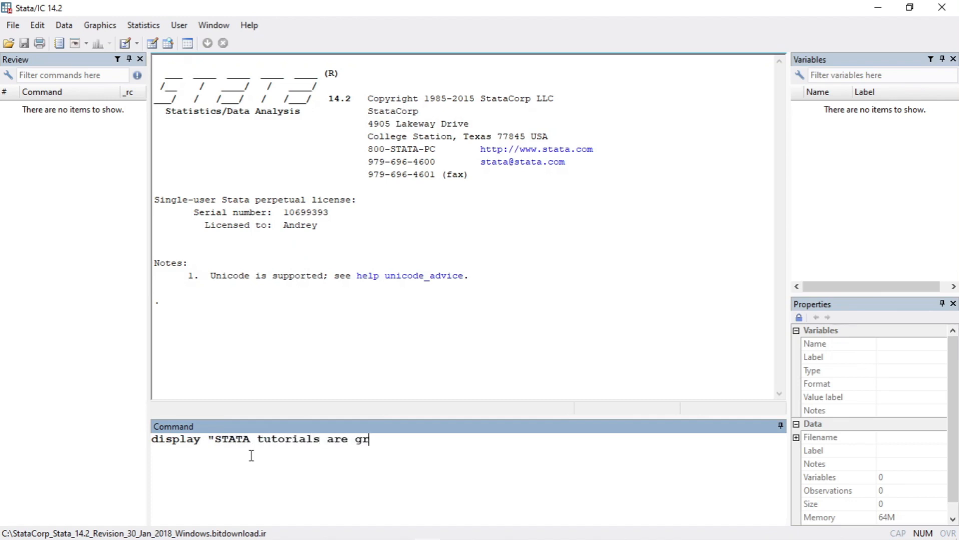
pyautogui.write('"')
pyautogui.press('Return')
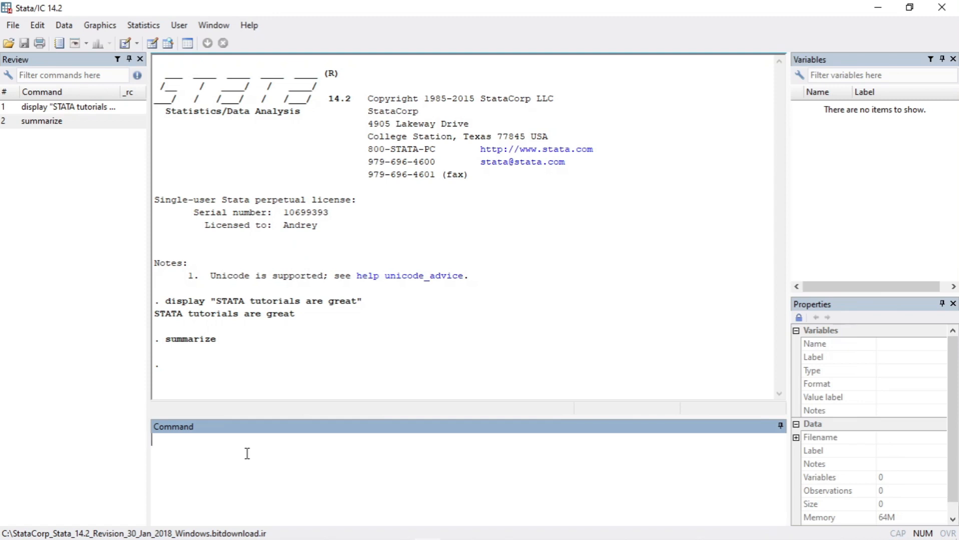
# - Load the example dataset auto.dta with sysuse and unlock the properties of its price variable for editing
pyautogui.write('sysuse auto.dta')
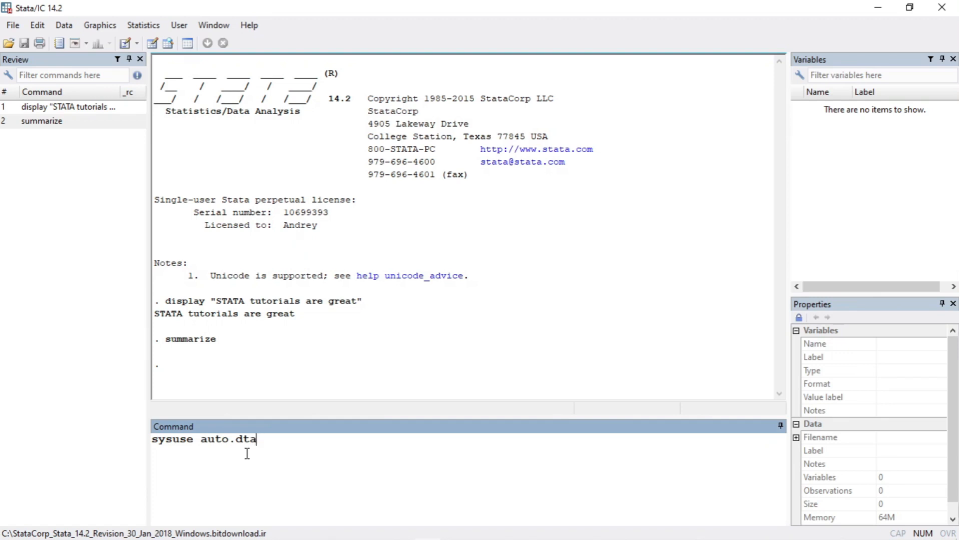
pyautogui.press('Return')
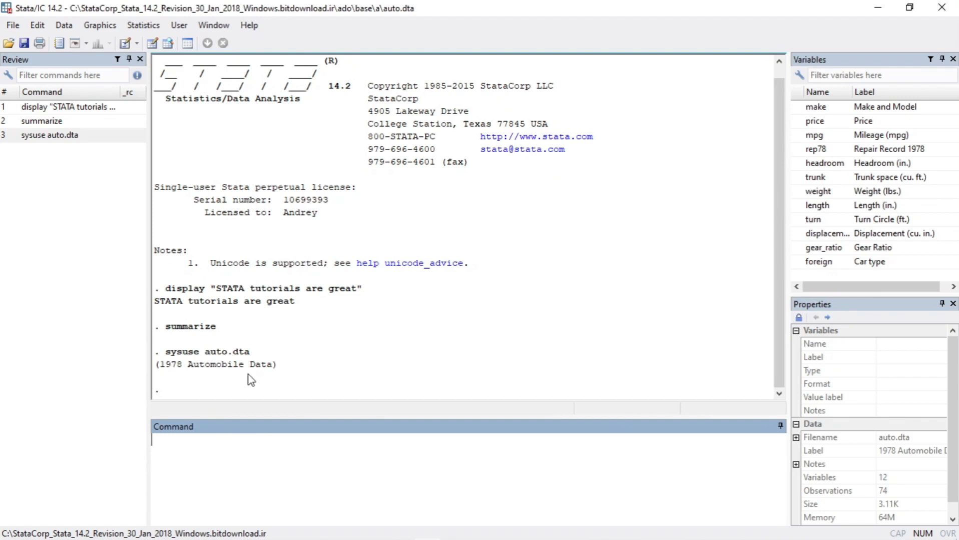
pyautogui.moveTo(792, 157)
pyautogui.click(821, 124)
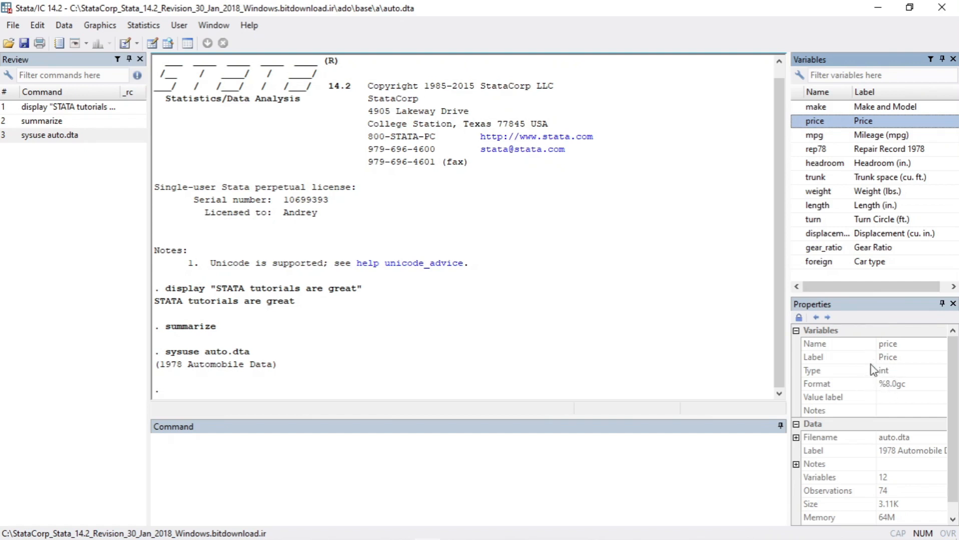
pyautogui.click(799, 318)
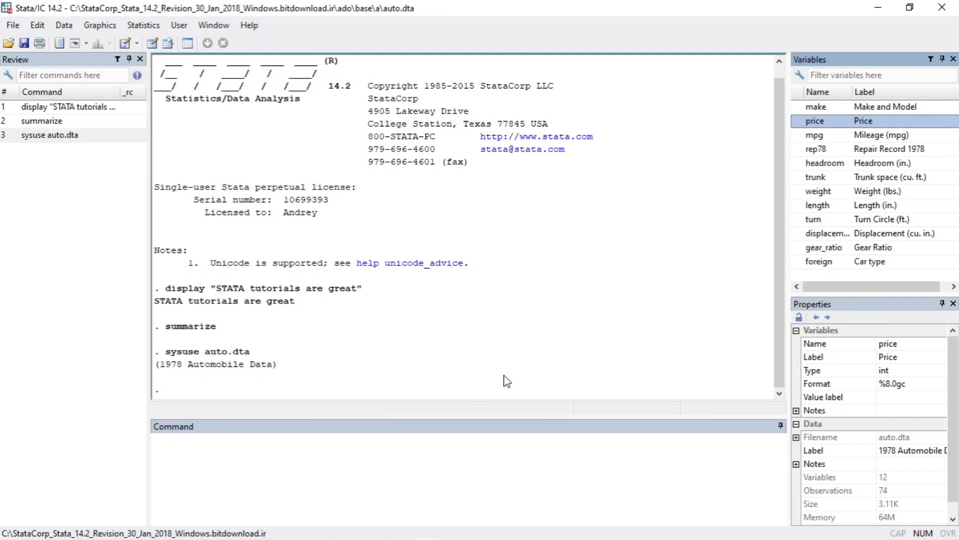
# - Open the automobile dataset in the editable Data Editor and set the mpg value of Buick Century (observation 4) to 30
pyautogui.click(152, 43)
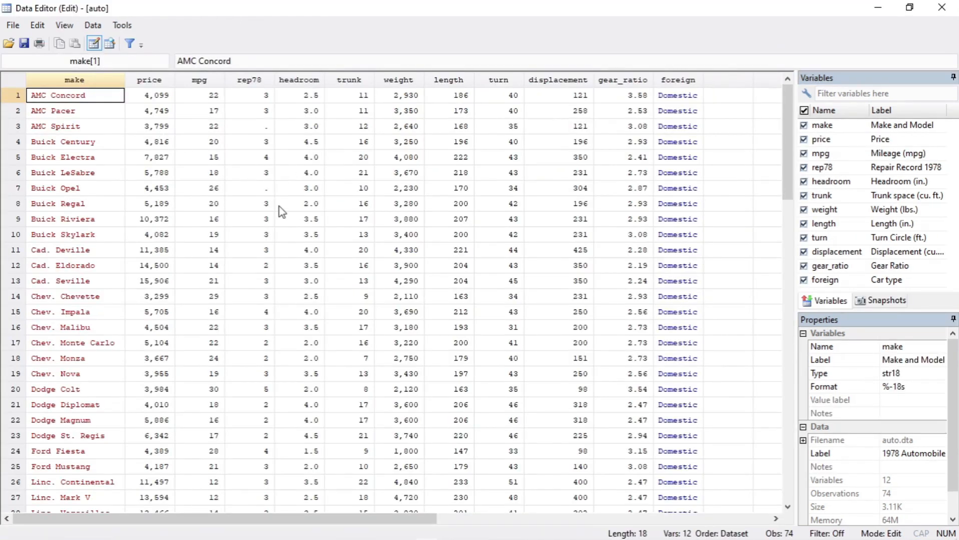
pyautogui.click(212, 143)
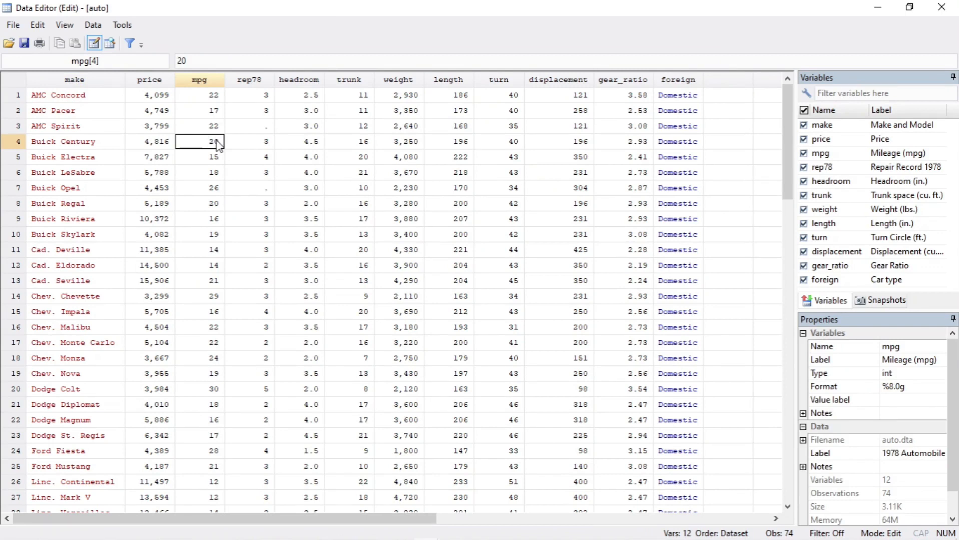
pyautogui.write('30')
pyautogui.press('Return')
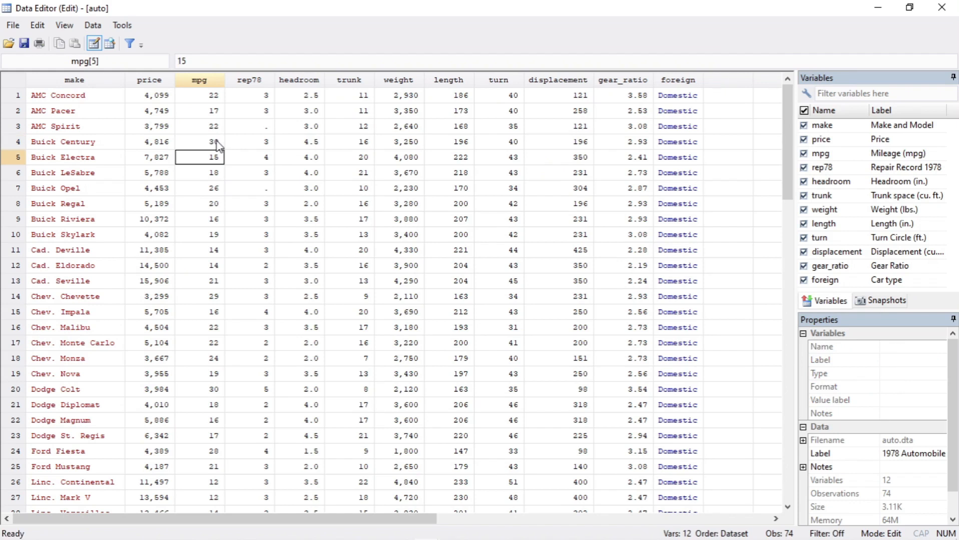
# - Set the mpg value of Buick Century back to 20 and close the Data Editor
pyautogui.click(216, 145)
pyautogui.write('20')
pyautogui.press('Return')
pyautogui.click(941, 7)
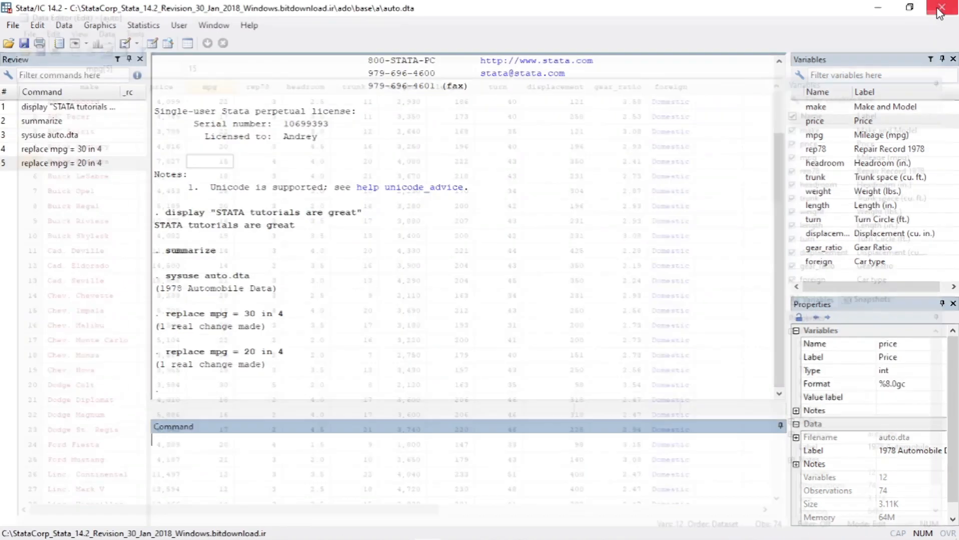
# - View the automobile dataset in the read-only Data Editor, inspect cells in the rep78 and mpg columns, and close it
pyautogui.click(167, 47)
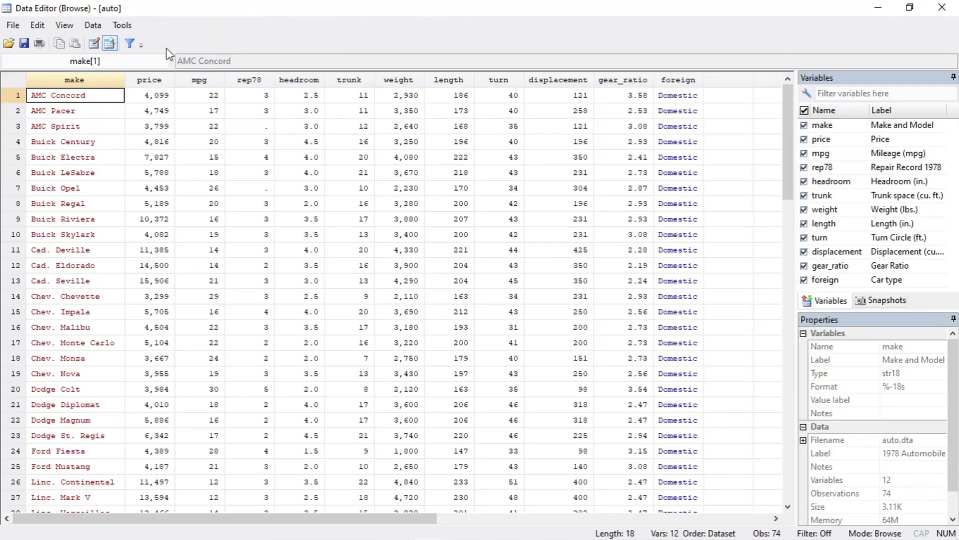
pyautogui.click(264, 188)
pyautogui.click(218, 228)
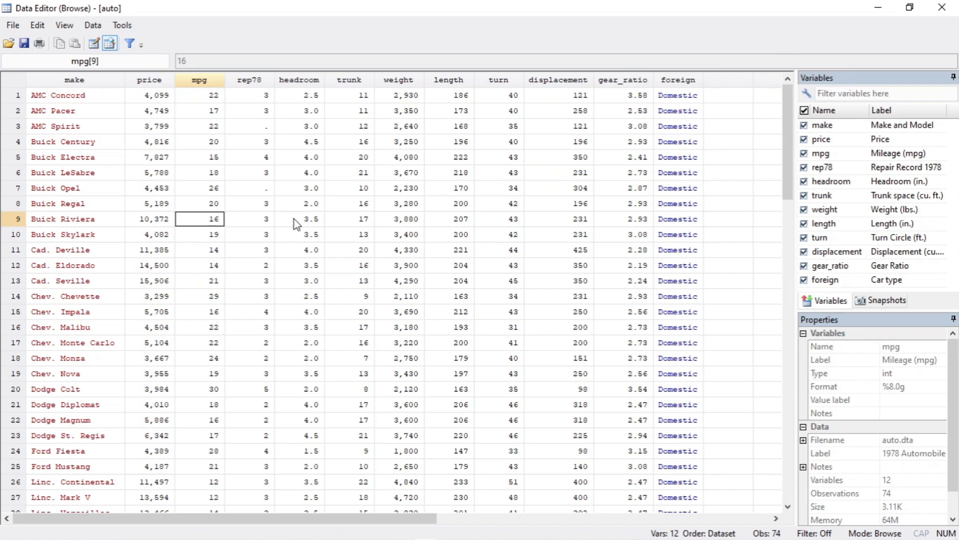
pyautogui.hotkey('ctrl', 'Home')
pyautogui.click(942, 7)
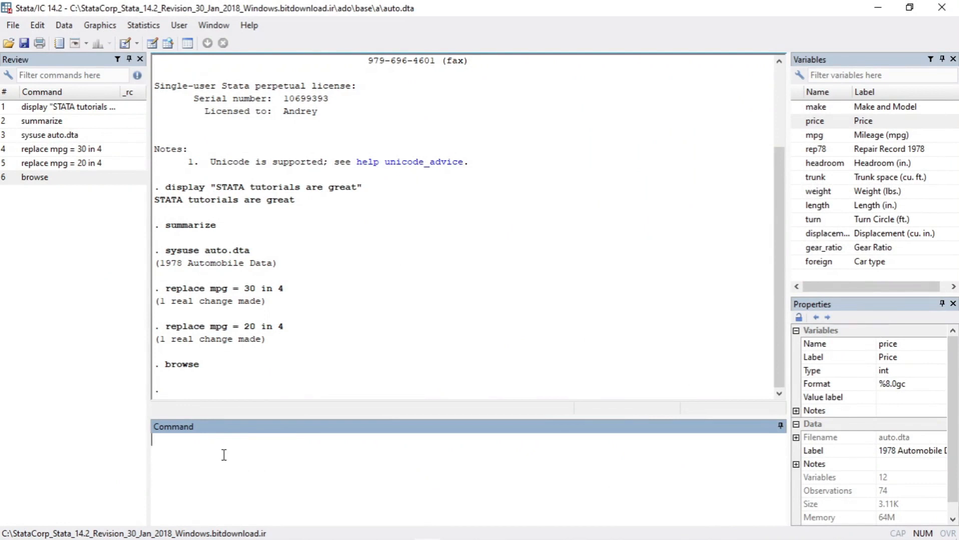
# - View the automobile data read-only with the browse command, close it, and reopen it in editable mode with the edit command
pyautogui.write('browse')
pyautogui.press('Return')
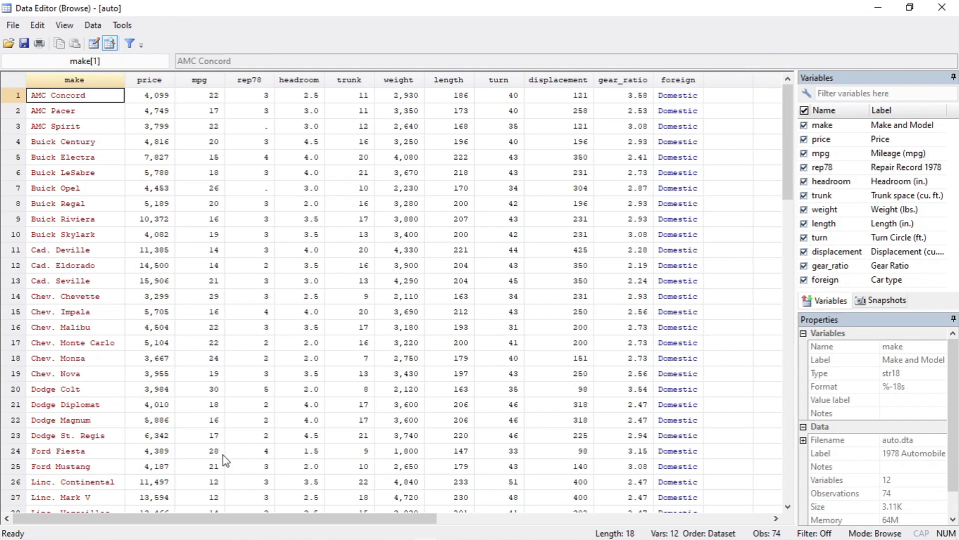
pyautogui.click(939, 8)
pyautogui.write('edit')
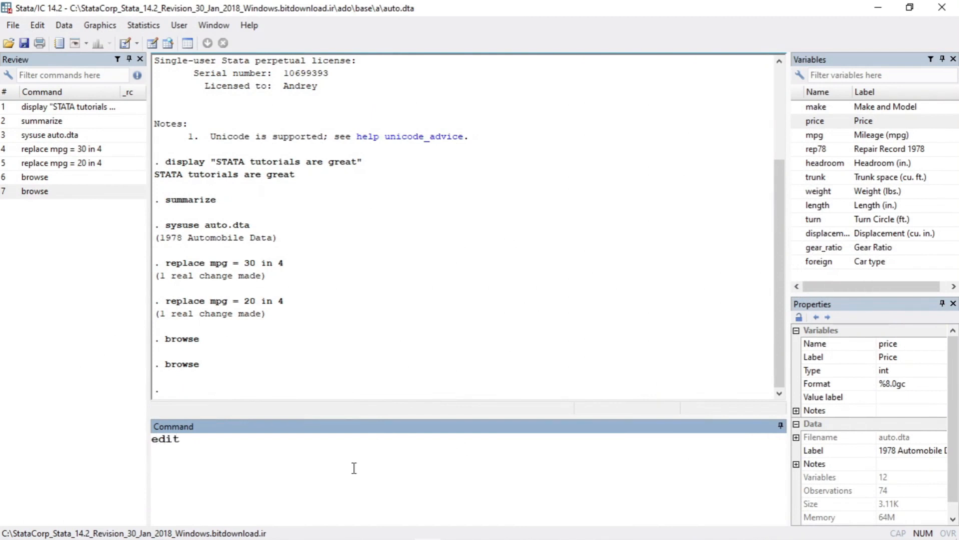
pyautogui.press('Return')
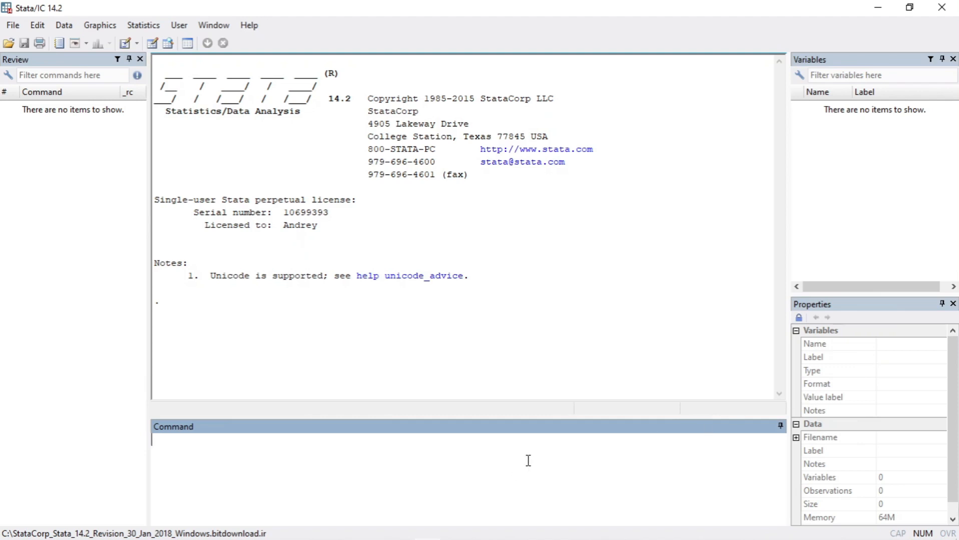
# - Open the empty Data Editor with the edit command and enter 1 in the first row of the first column
pyautogui.write('edit')
pyautogui.press('Return')
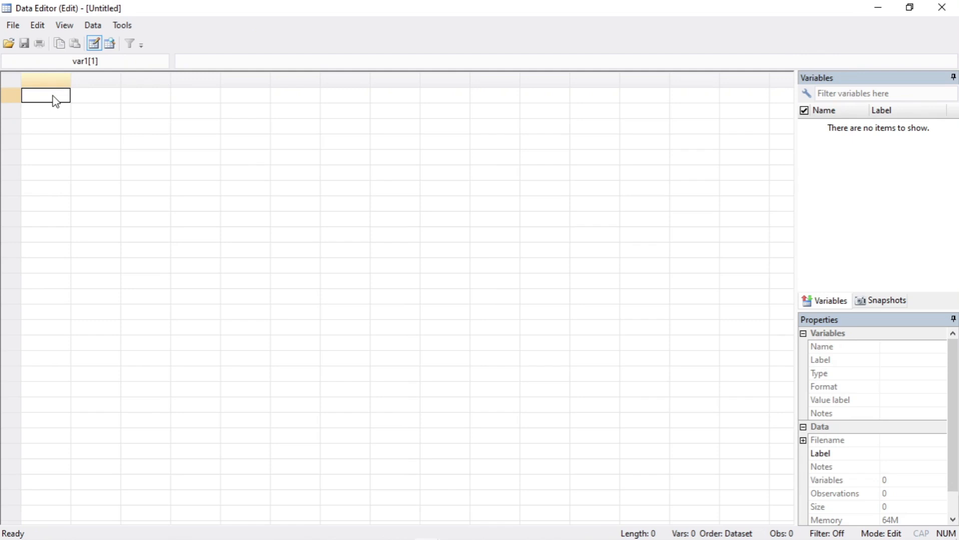
pyautogui.write('1')
pyautogui.press('Return')
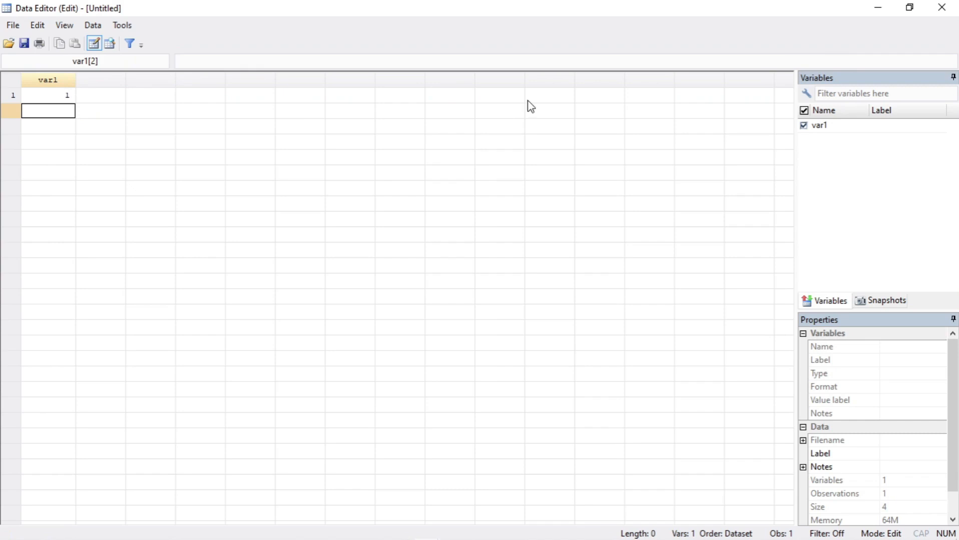
# - Rename the variable var1 as gender in its properties
pyautogui.click(834, 128)
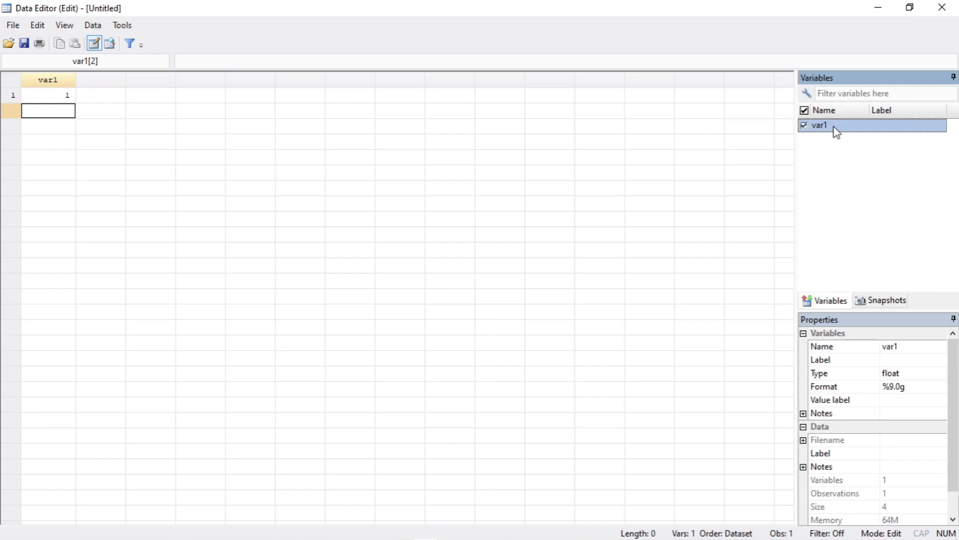
pyautogui.click(901, 350)
pyautogui.moveTo(900, 350); pyautogui.dragTo(882, 351)
pyautogui.write('gender')
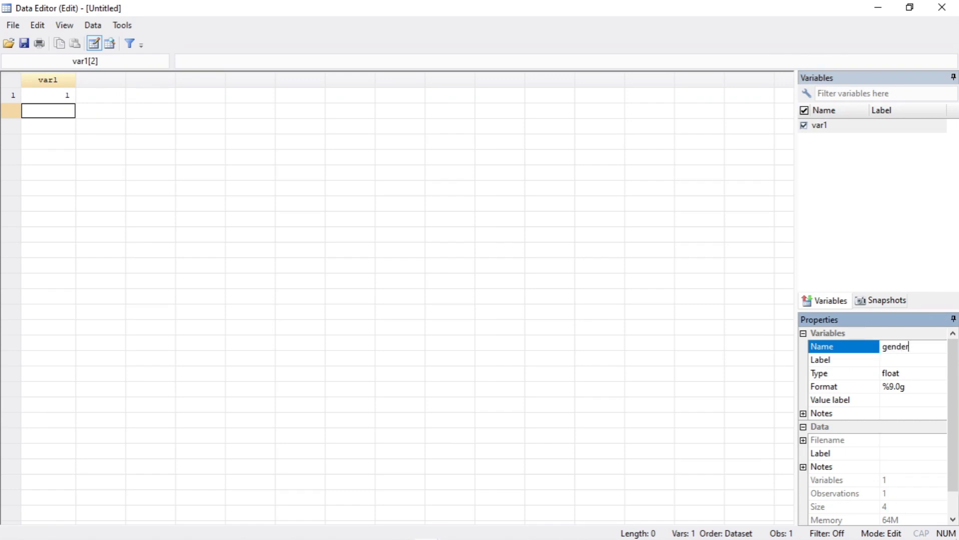
pyautogui.press('Return')
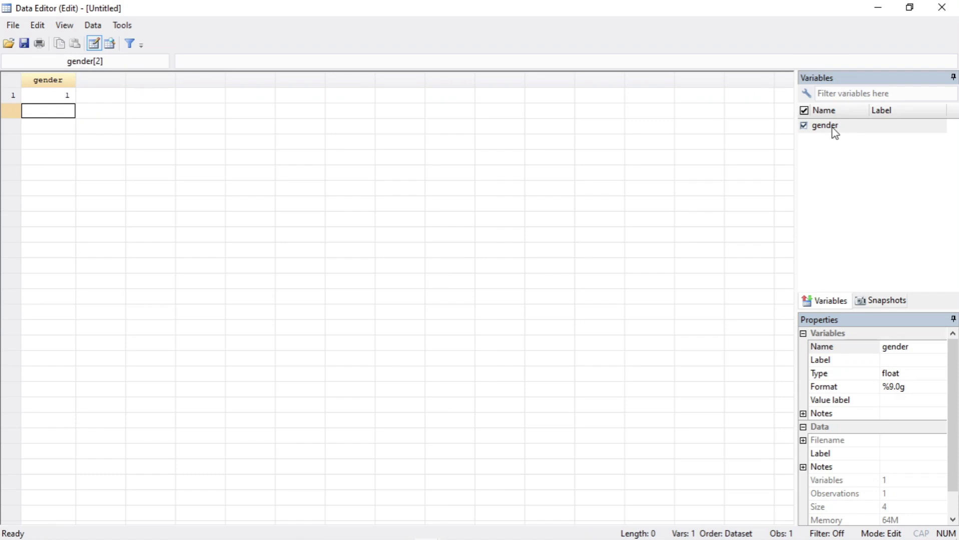
# - Enter 2 in the first row of the second column and close the Data Editor
pyautogui.click(103, 96)
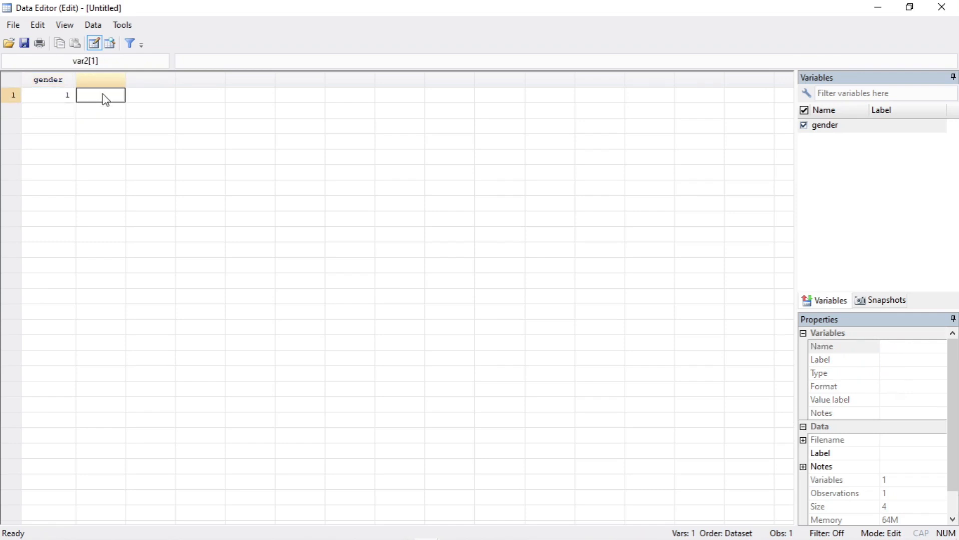
pyautogui.write('2')
pyautogui.press('Return')
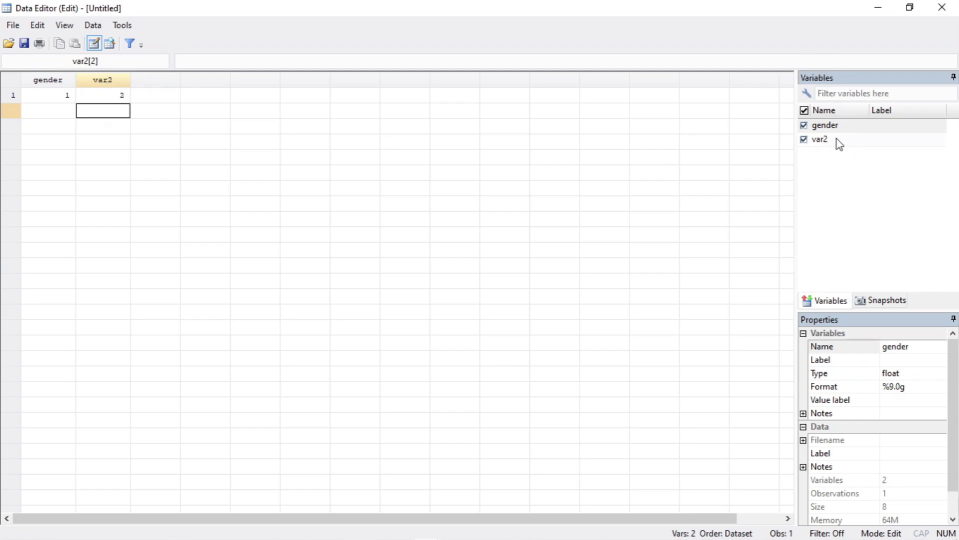
pyautogui.click(942, 7)
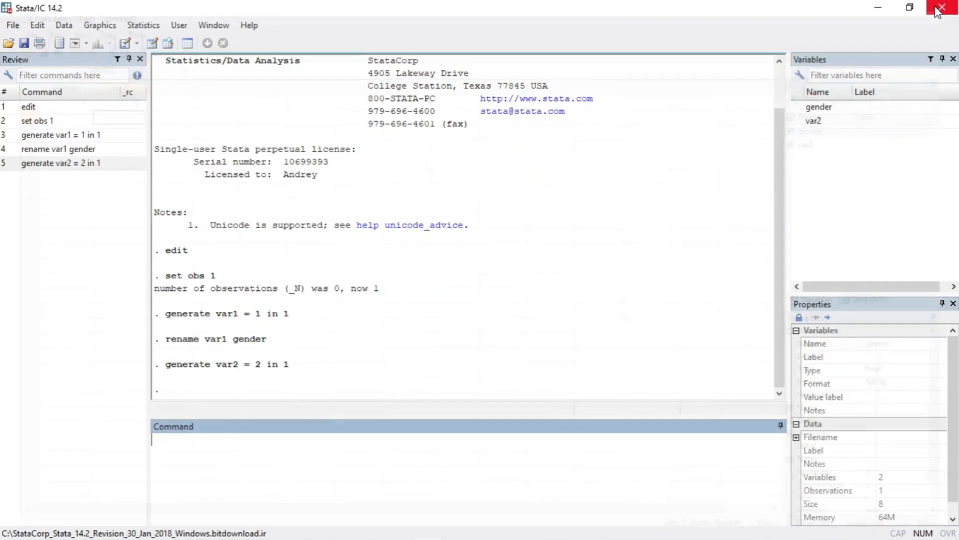
# - Unlock the properties of var2 in the main window and rename the variable as educ
pyautogui.click(833, 125)
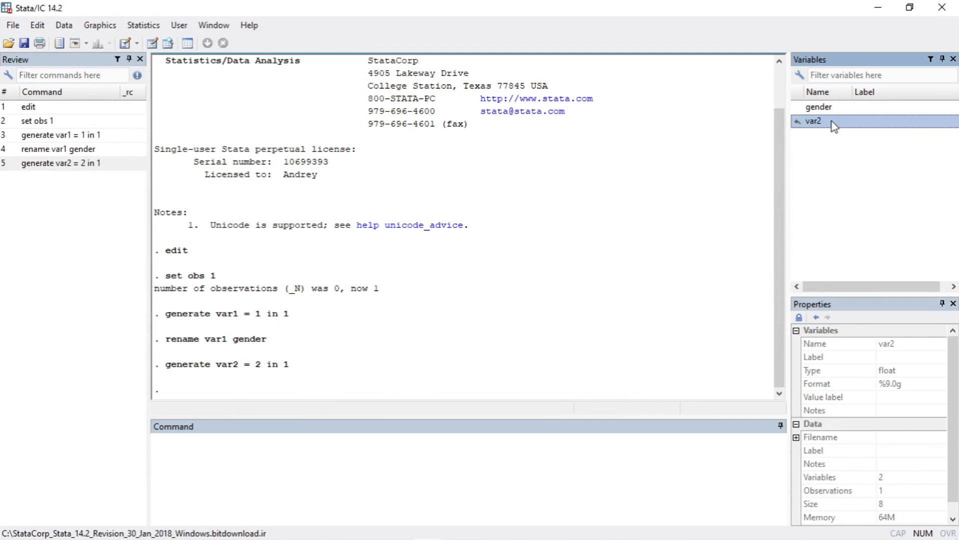
pyautogui.click(799, 318)
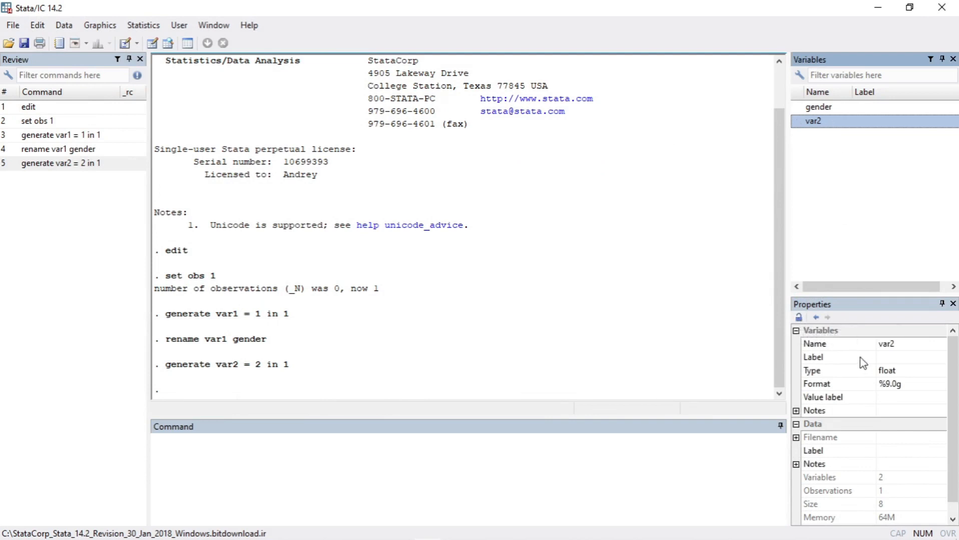
pyautogui.click(898, 344)
pyautogui.click(898, 344)
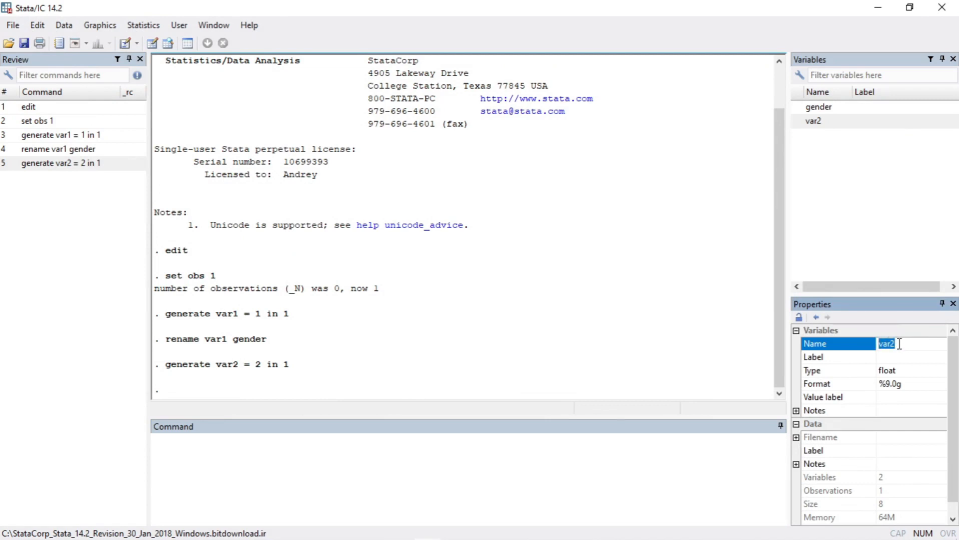
pyautogui.write('educ')
pyautogui.press('Return')
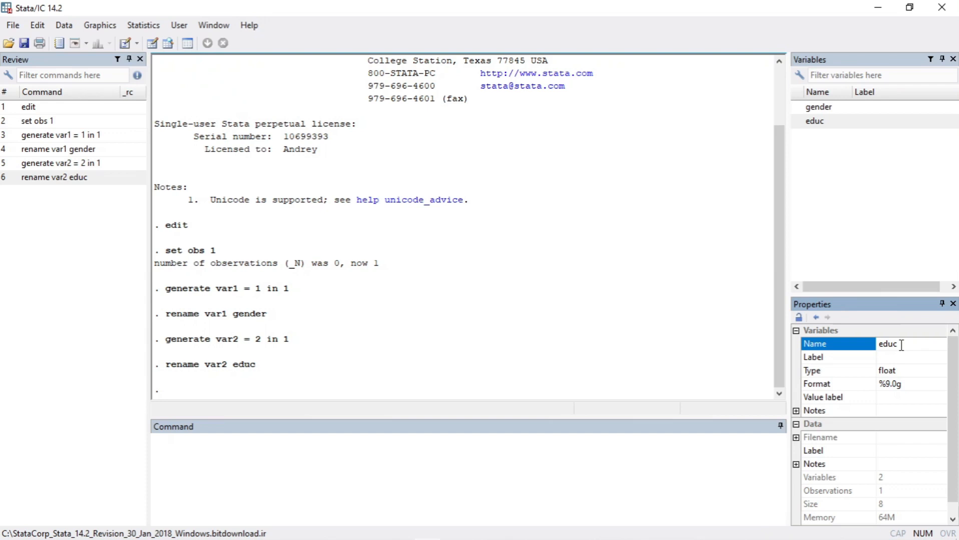
# - Give the educ variable the label "Years of Education" in its properties
pyautogui.click(887, 357)
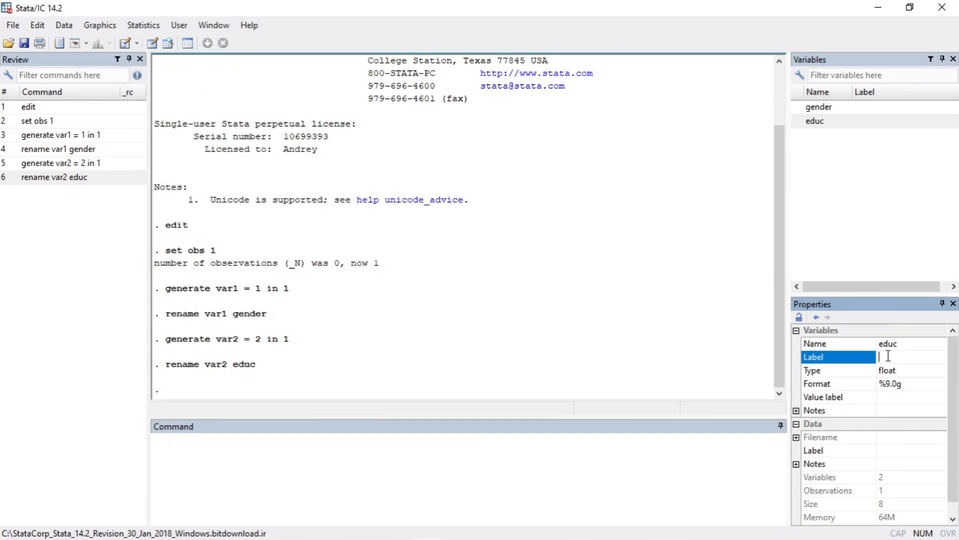
pyautogui.write('Years of Education')
pyautogui.press('Return')
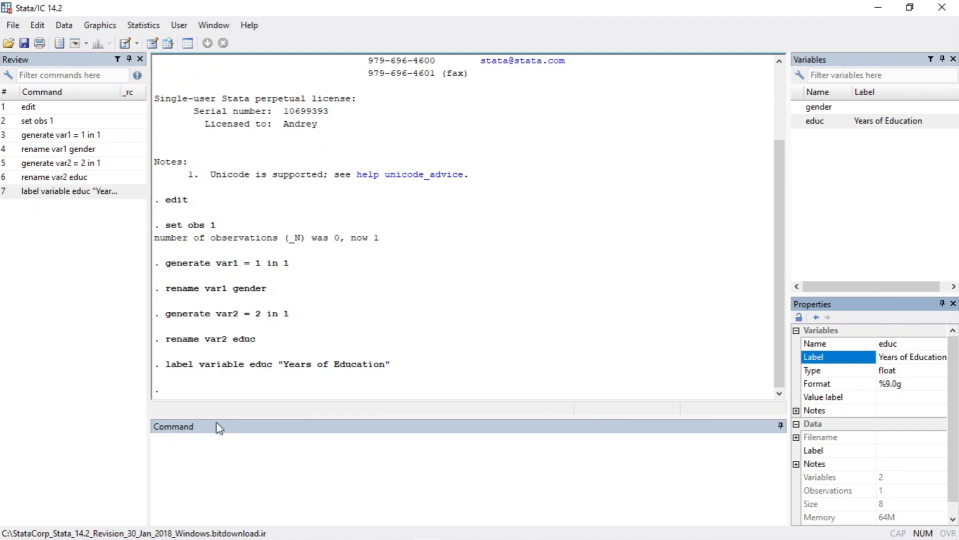
# - Change the label of educ to "Level of Education" with the label variable command
pyautogui.click(205, 450)
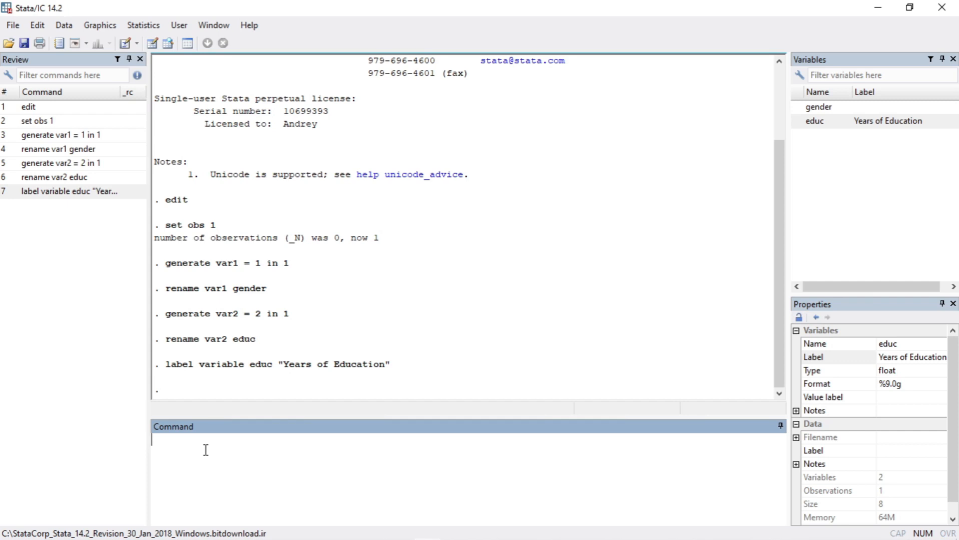
pyautogui.write('label variable educ')
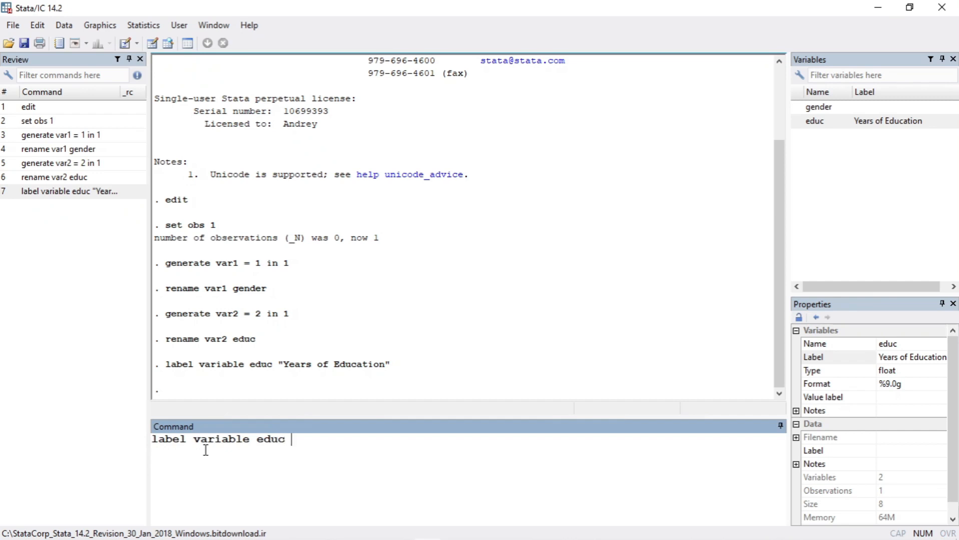
pyautogui.write(' "Level of Education')
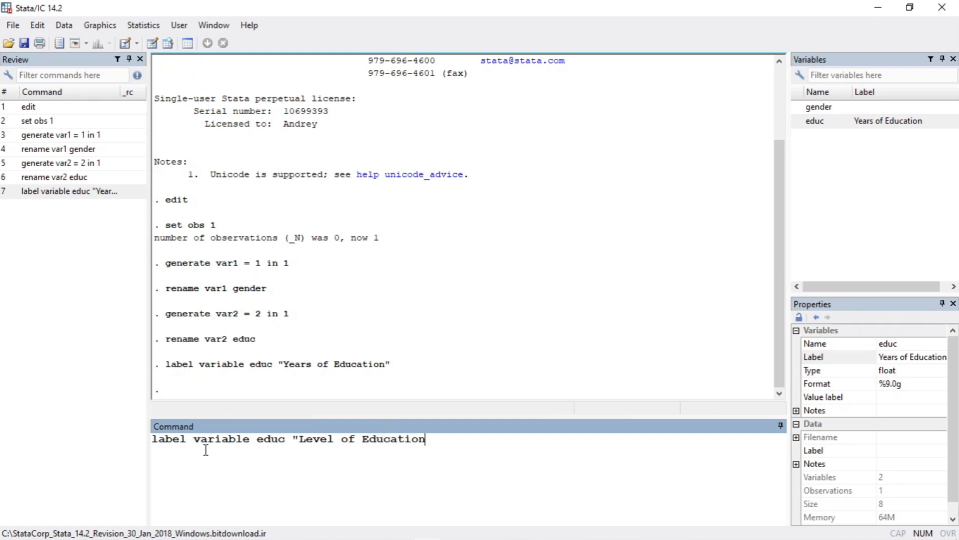
pyautogui.write('"')
pyautogui.press('Return')
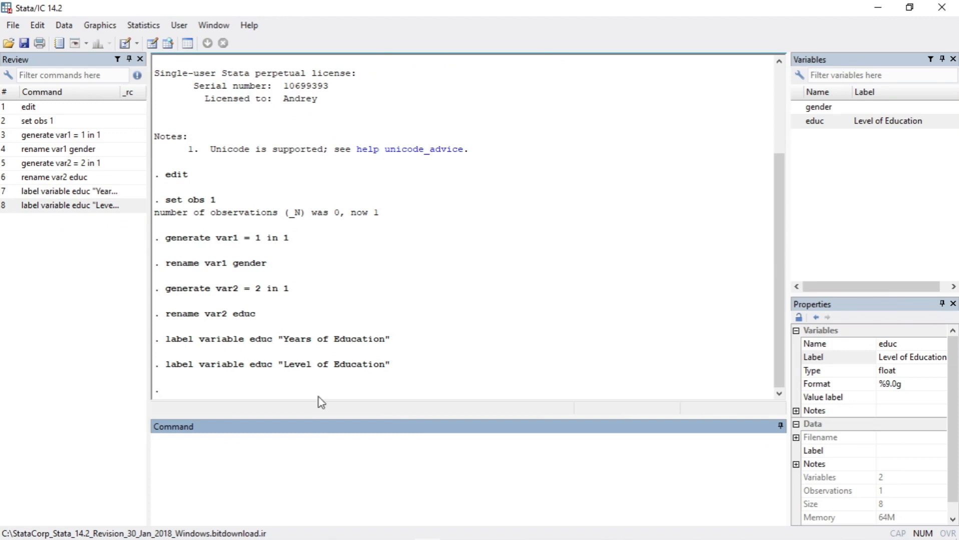
# - Reopen the Data Editor with the edit command and enter 2 as the gender value in the second row
pyautogui.click(881, 122)
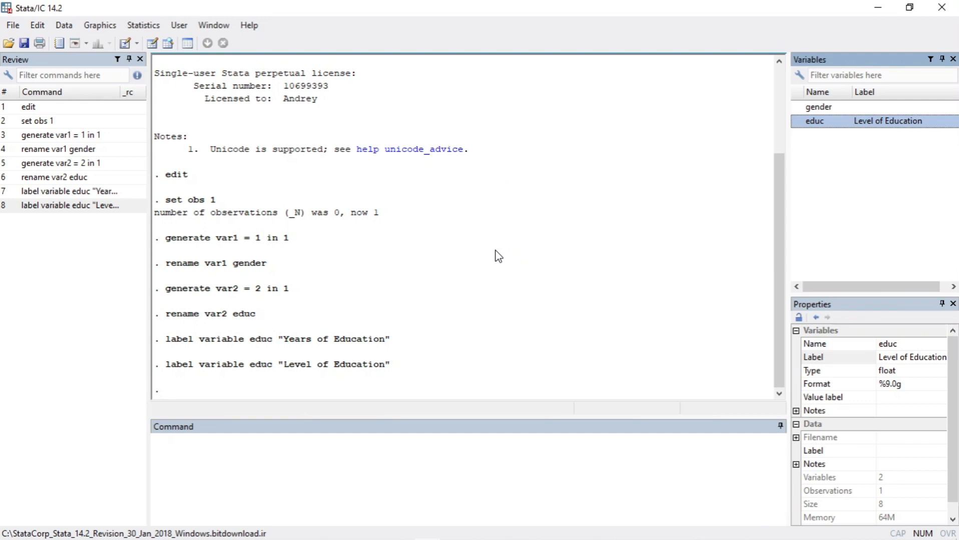
pyautogui.click(389, 455)
pyautogui.write('edit')
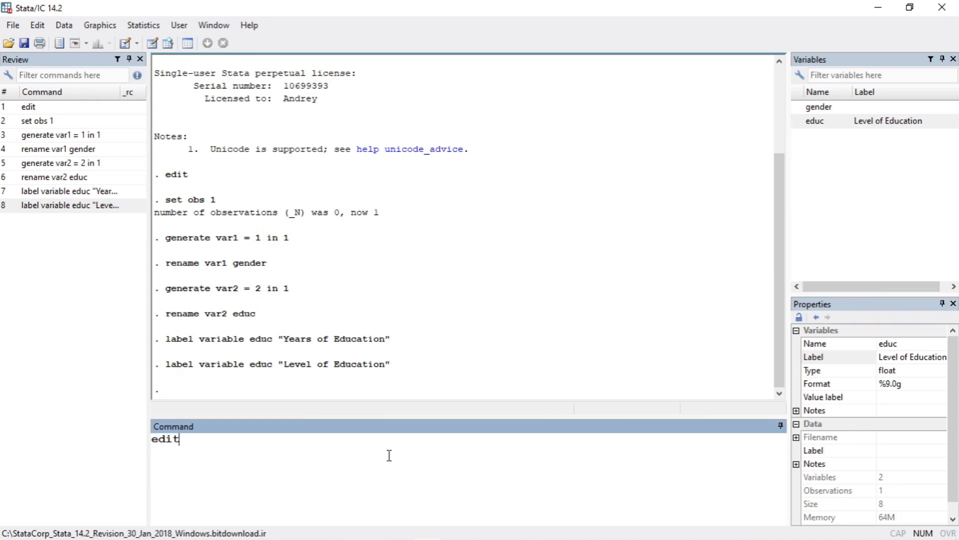
pyautogui.press('Return')
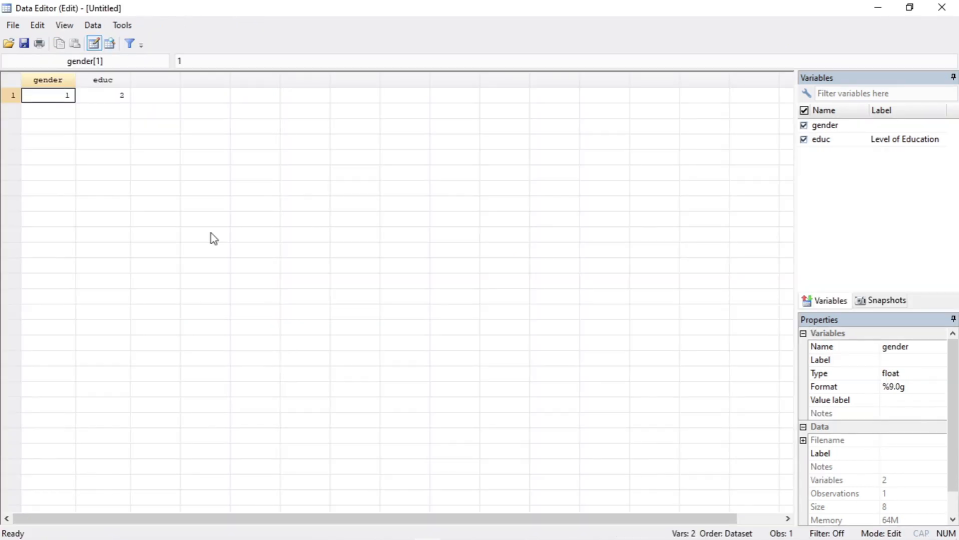
pyautogui.click(58, 116)
pyautogui.write('2')
pyautogui.press('Return')
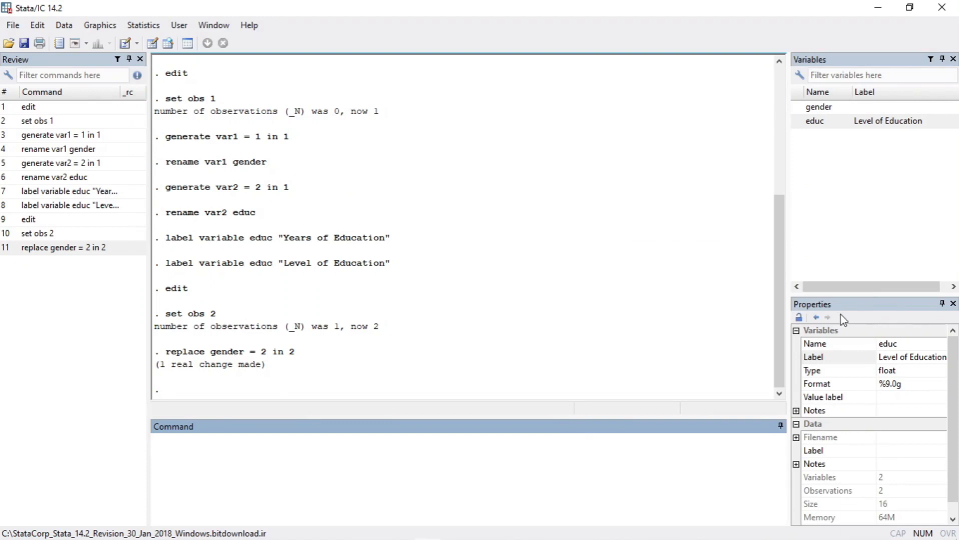
# - Start a new value label named gender from the value label property of the gender variable
pyautogui.click(827, 110)
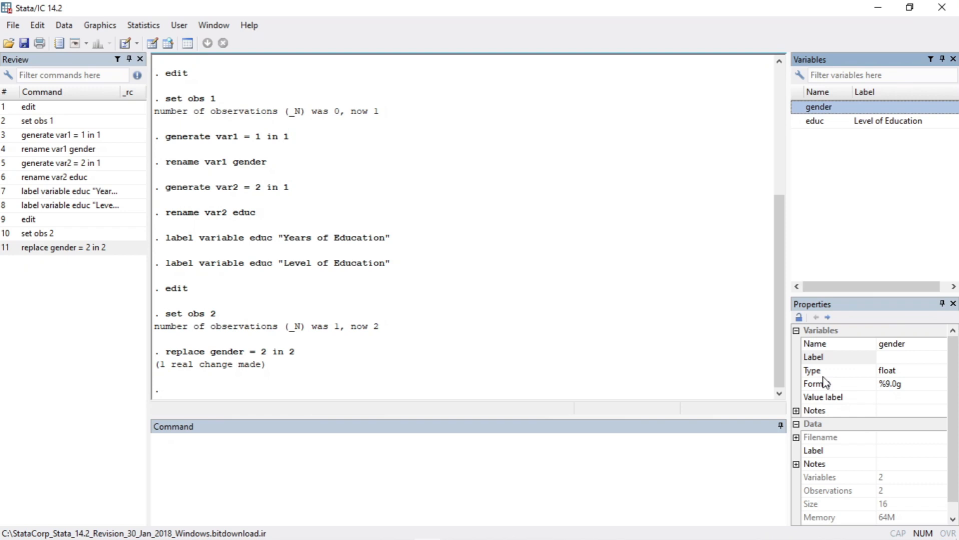
pyautogui.click(893, 399)
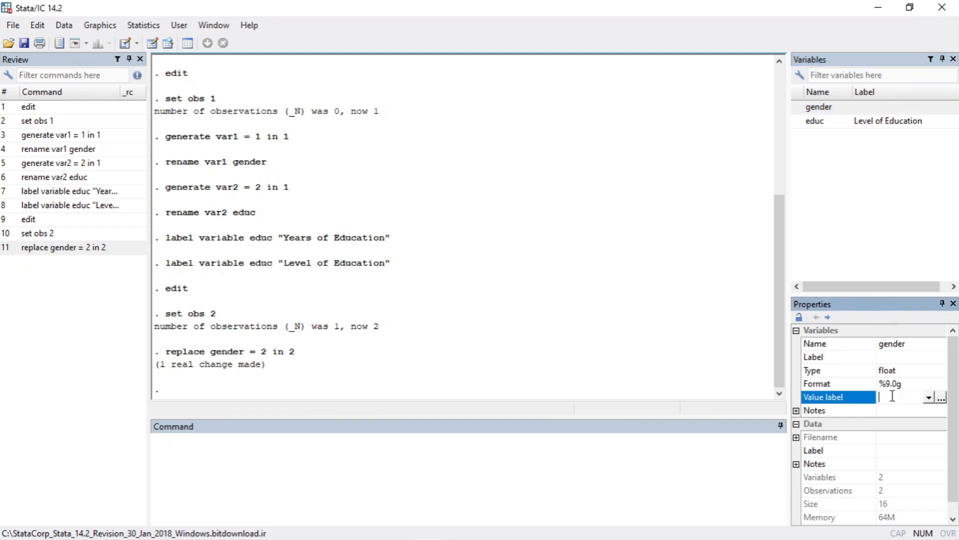
pyautogui.click(928, 398)
pyautogui.click(939, 399)
pyautogui.click(940, 399)
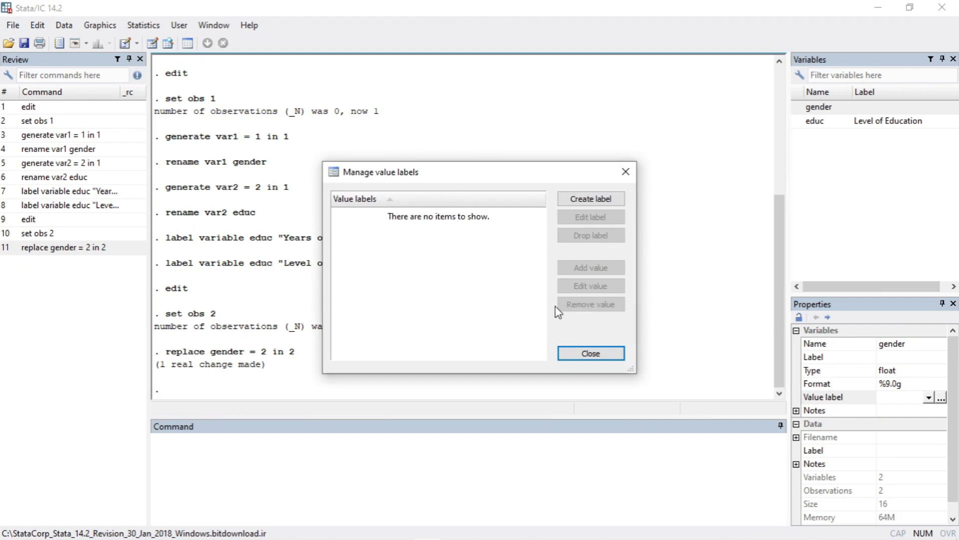
pyautogui.click(590, 199)
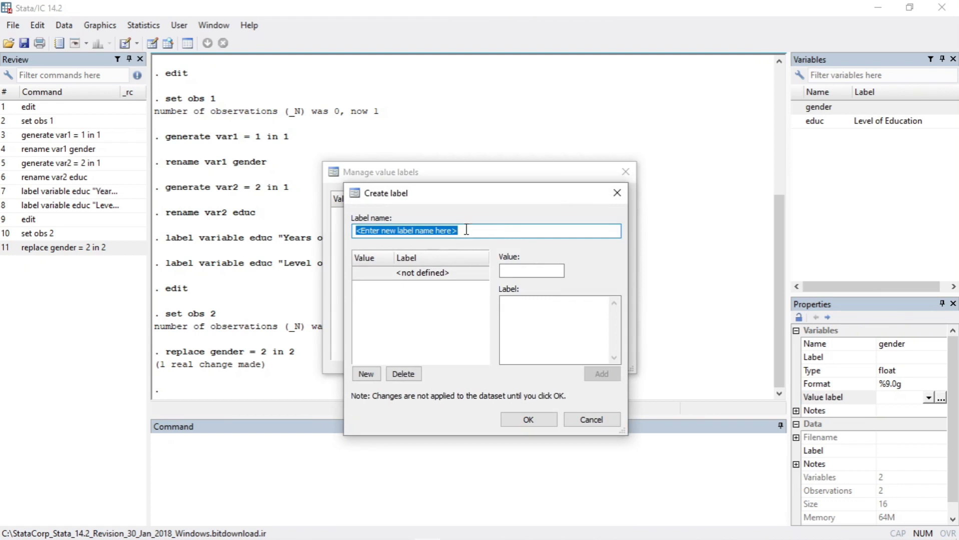
pyautogui.write('gender')
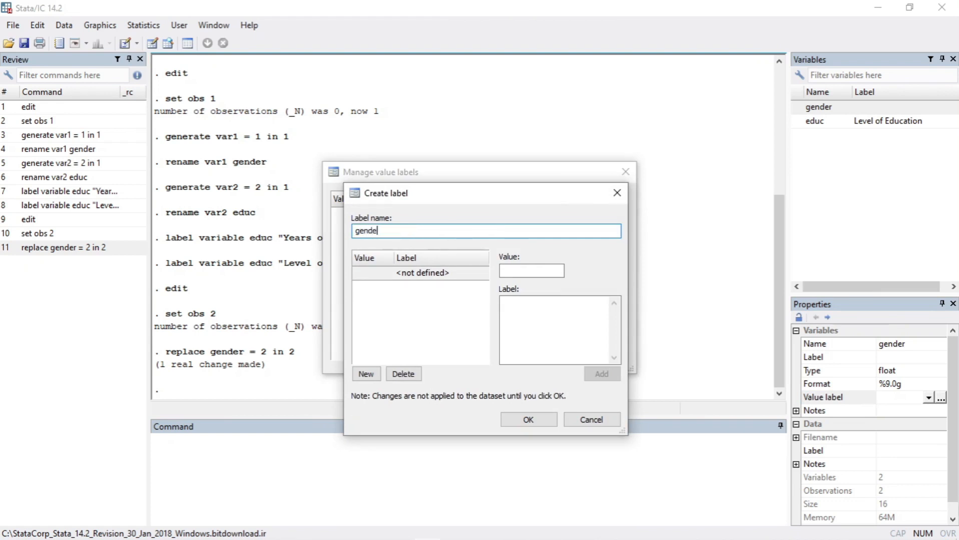
# - Add the value 1 with the label Male to the gender value label
pyautogui.click(542, 271)
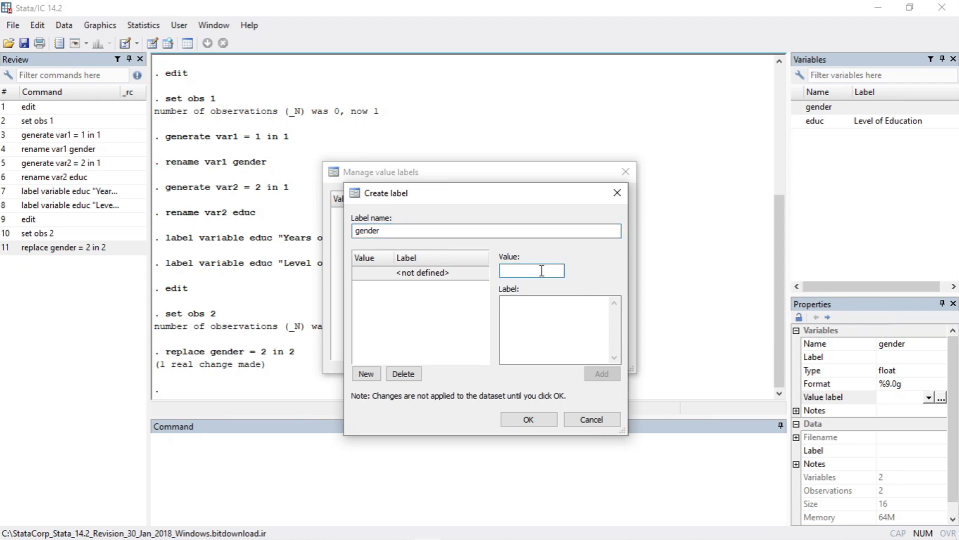
pyautogui.write('1')
pyautogui.click(537, 310)
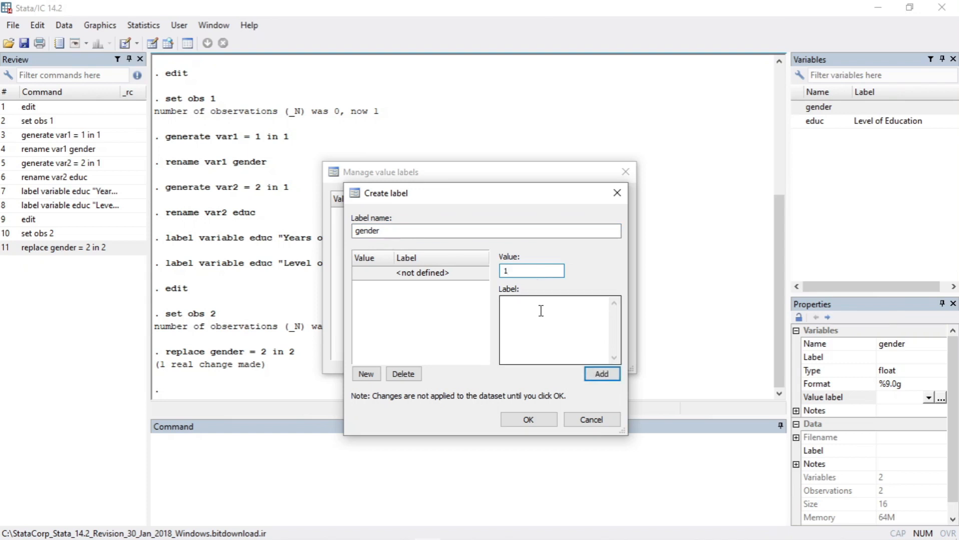
pyautogui.write('Male')
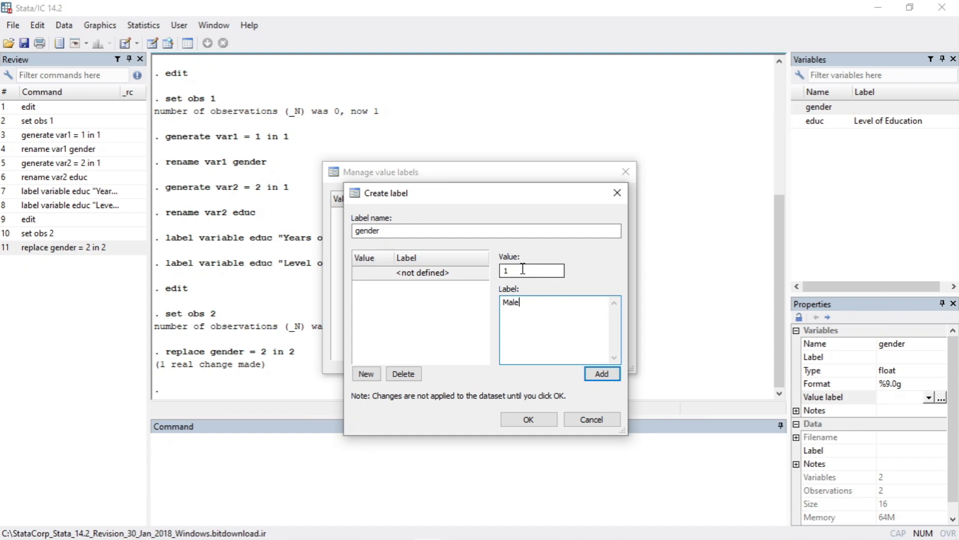
pyautogui.click(602, 377)
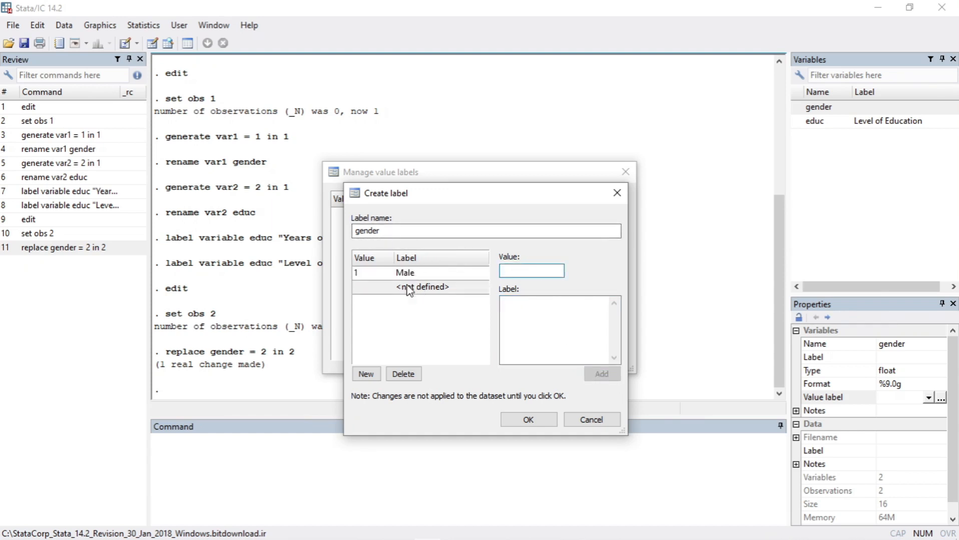
# - Add the value 2 with the label Female and save the gender value label
pyautogui.write('2')
pyautogui.click(525, 305)
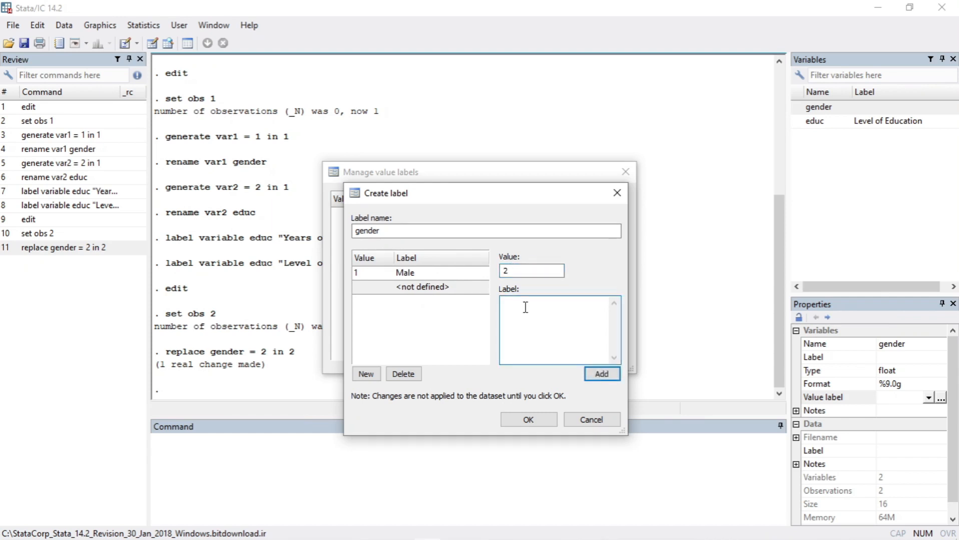
pyautogui.write('Female')
pyautogui.click(601, 374)
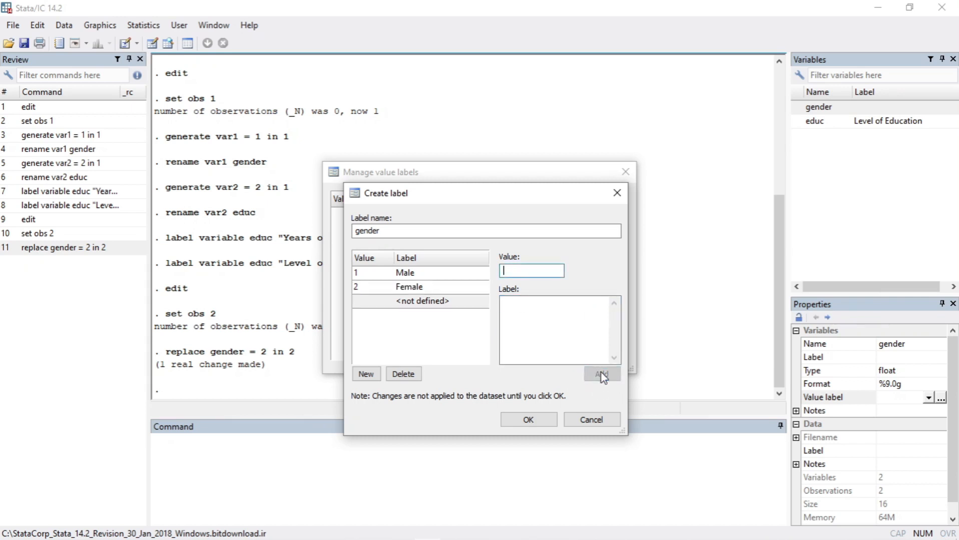
pyautogui.click(529, 419)
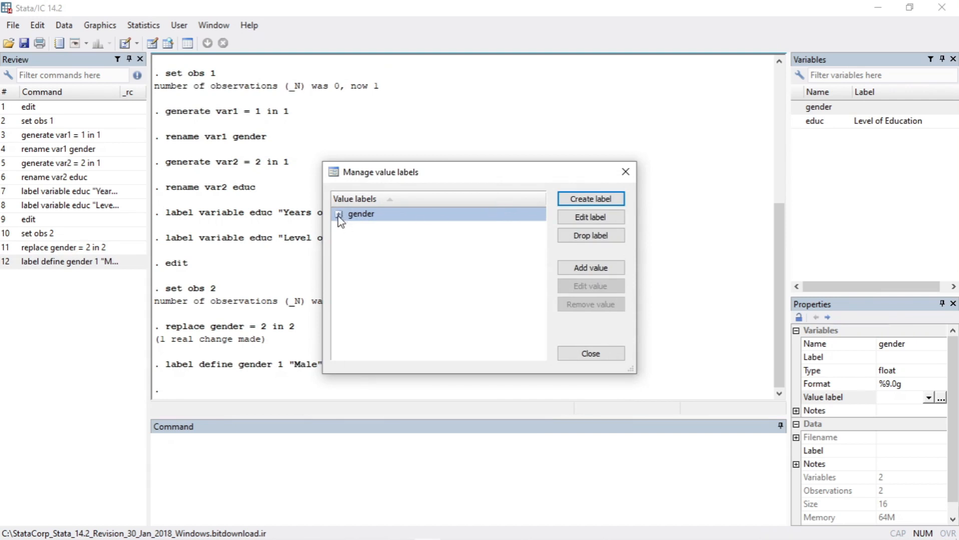
# - Expand the gender value label to check its entries, close the label manager and assign that label to the gender variable
pyautogui.click(339, 216)
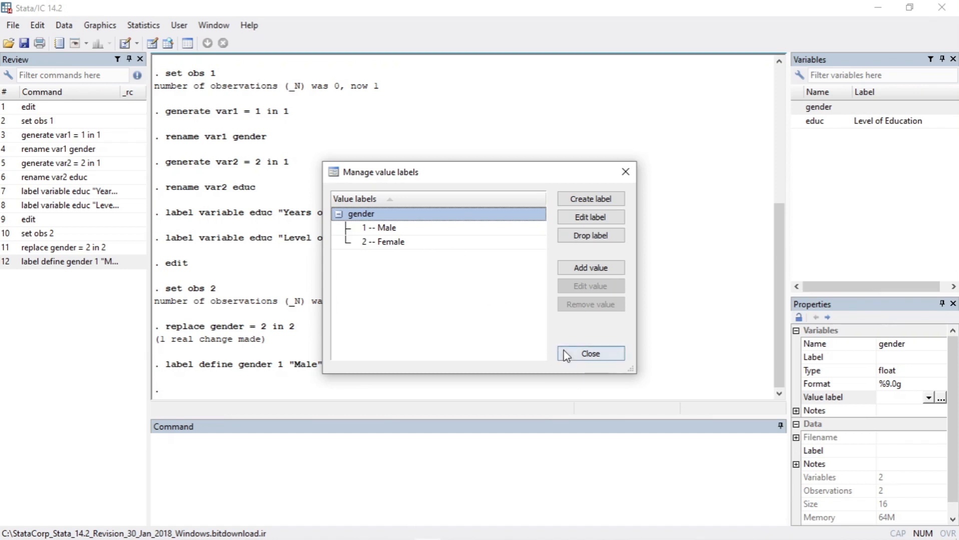
pyautogui.click(583, 355)
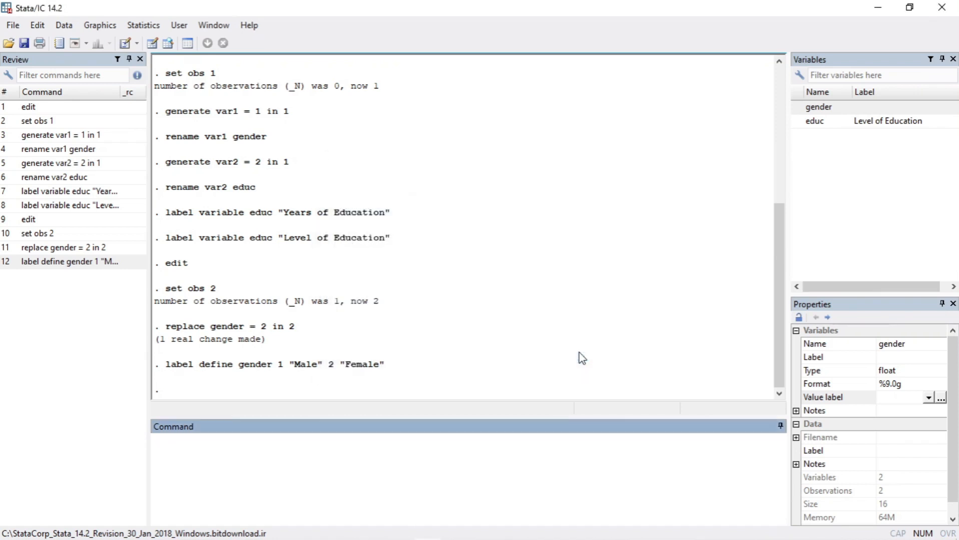
pyautogui.click(928, 401)
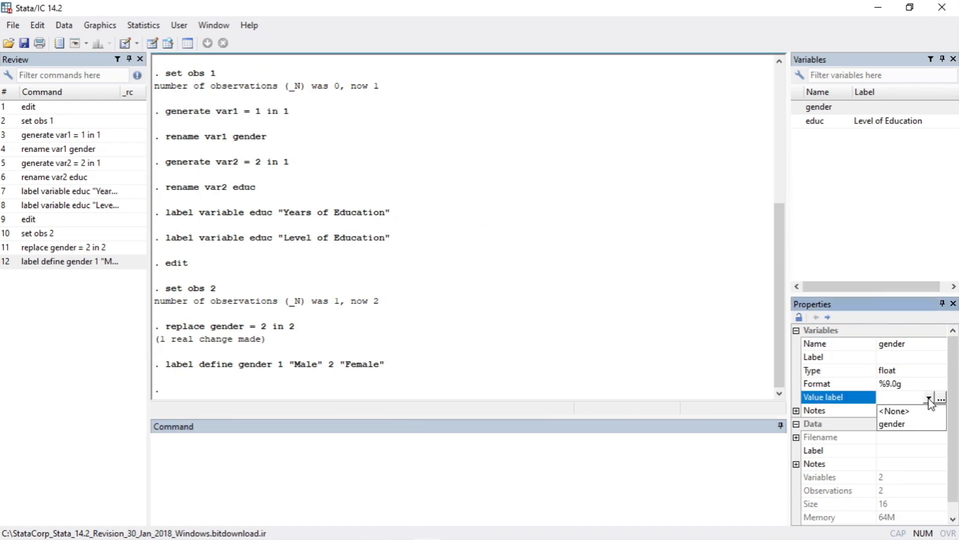
pyautogui.click(901, 425)
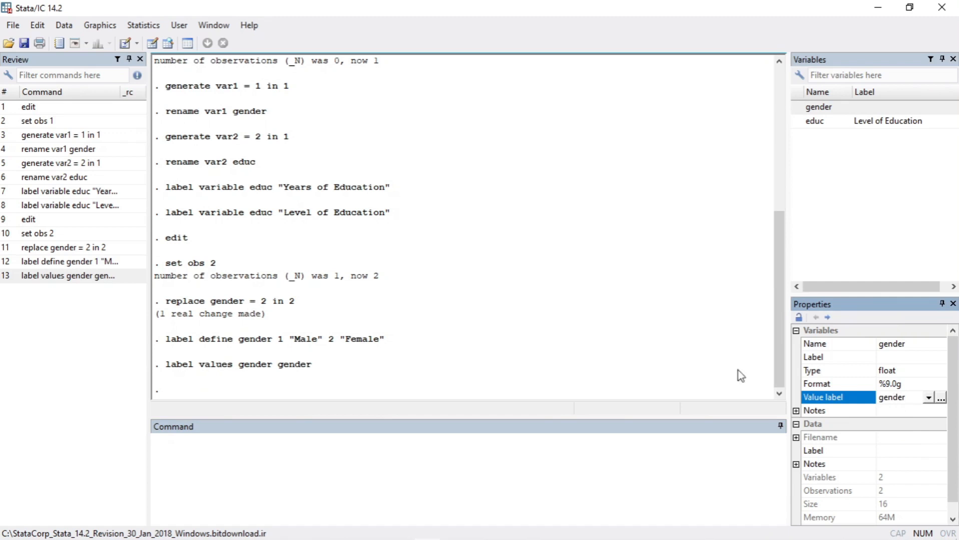
# - Open the dataset for viewing with the browse command
pyautogui.click(457, 456)
pyautogui.write('browse')
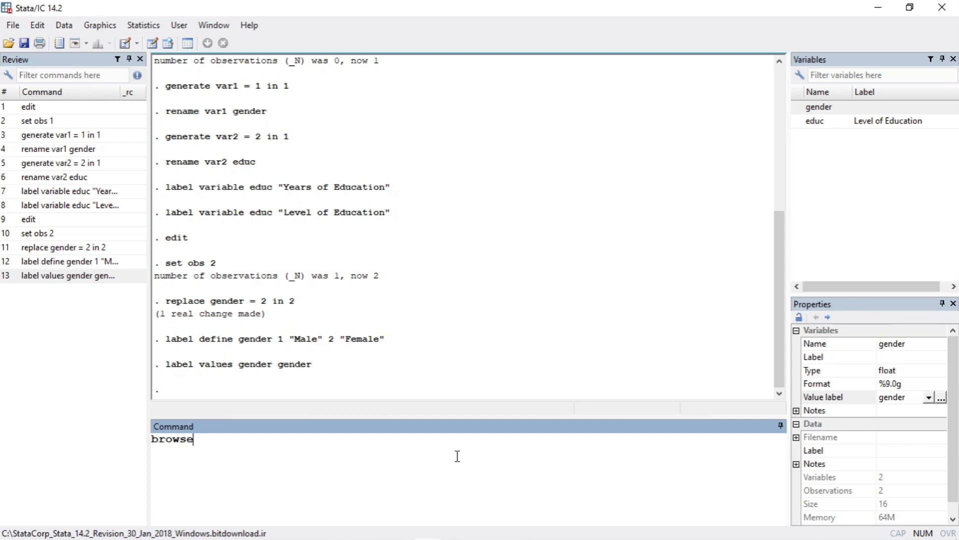
pyautogui.press('Return')
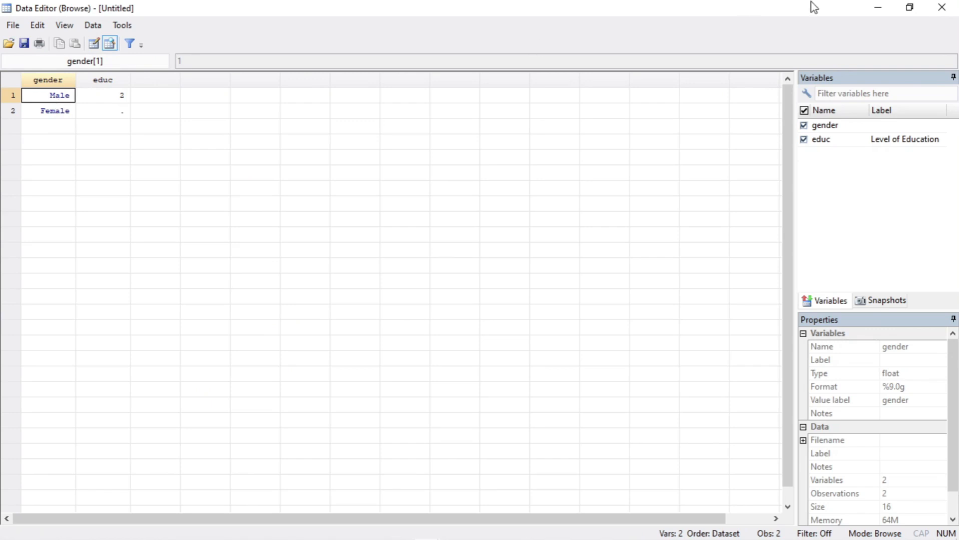
# - Switch the Data Editor to edit mode, enter 1, 2, 1, 2, 1 and 3 for educ in rows 2 to 7, and close it
pyautogui.click(92, 45)
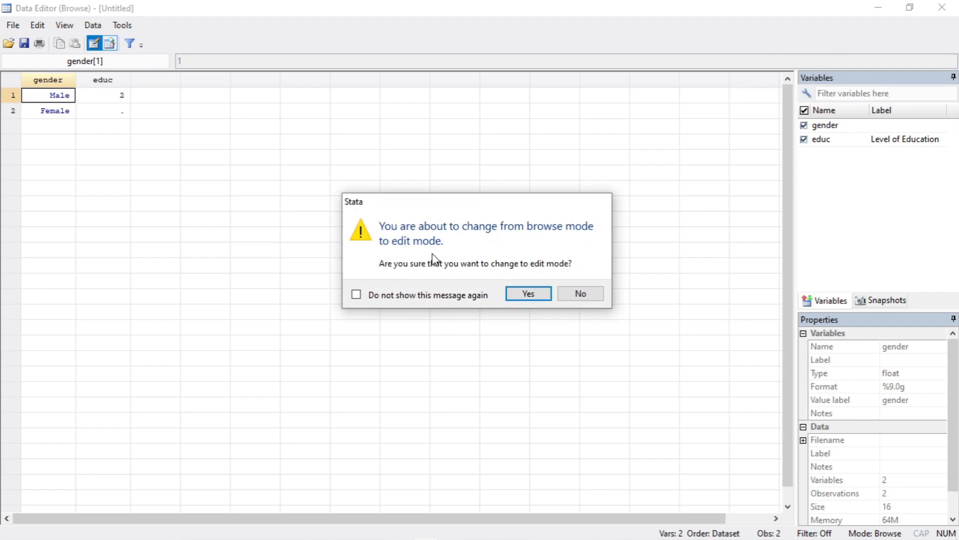
pyautogui.click(539, 298)
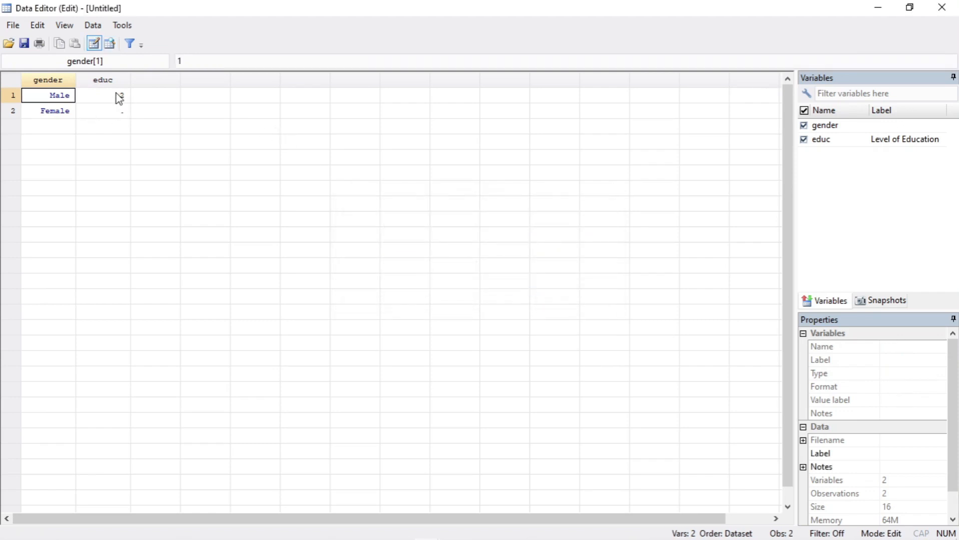
pyautogui.click(116, 115)
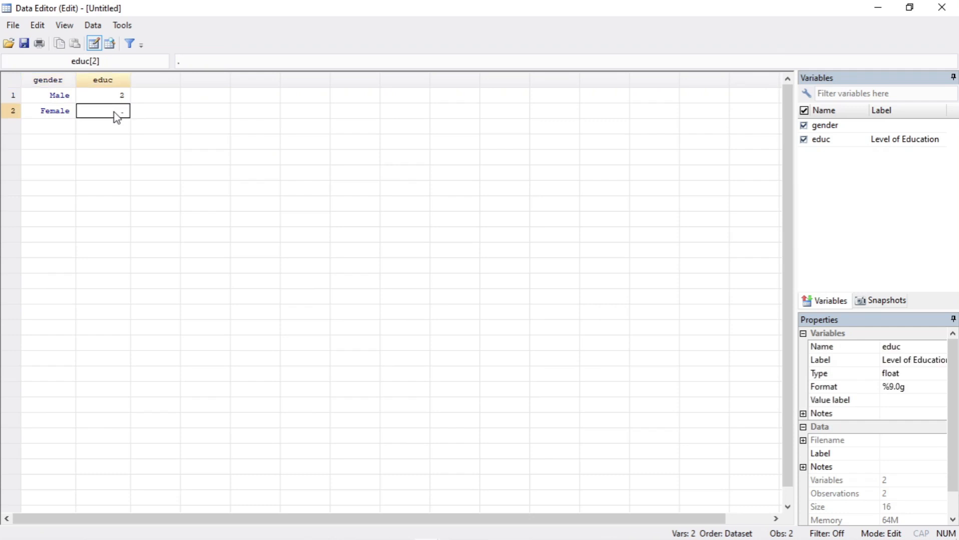
pyautogui.write('1')
pyautogui.press('Return')
pyautogui.write('2')
pyautogui.press('Return')
pyautogui.write('1')
pyautogui.press('Return')
pyautogui.write('2')
pyautogui.press('Return')
pyautogui.write('1')
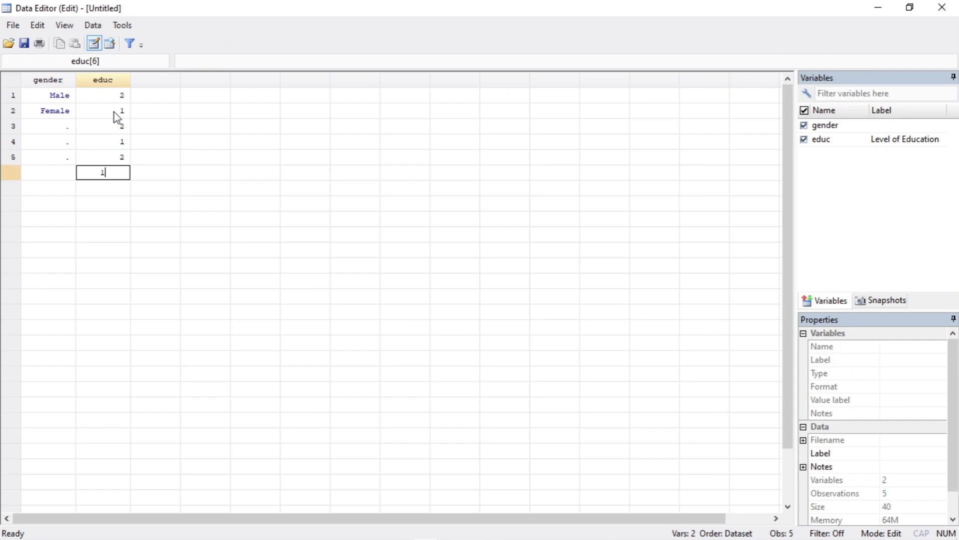
pyautogui.press('Return')
pyautogui.write('3')
pyautogui.press('Return')
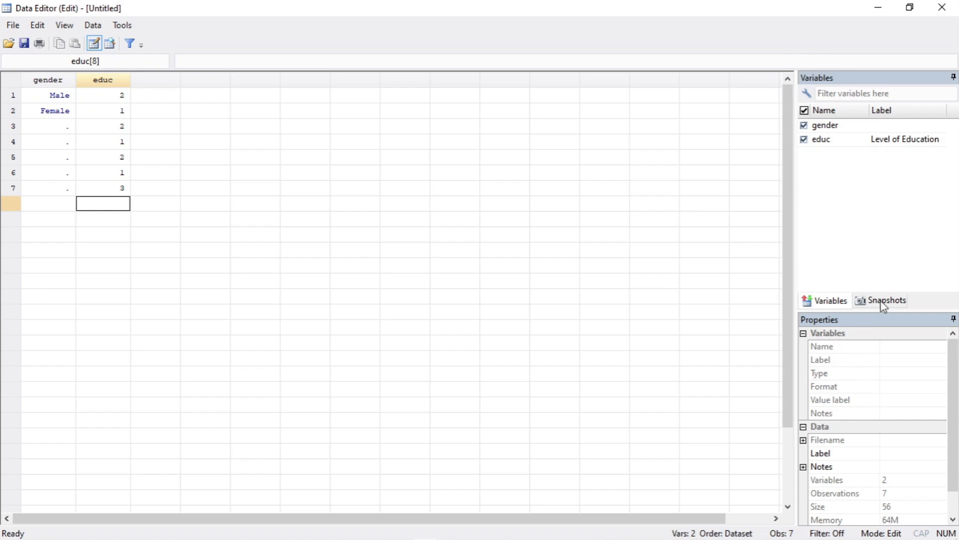
pyautogui.click(942, 8)
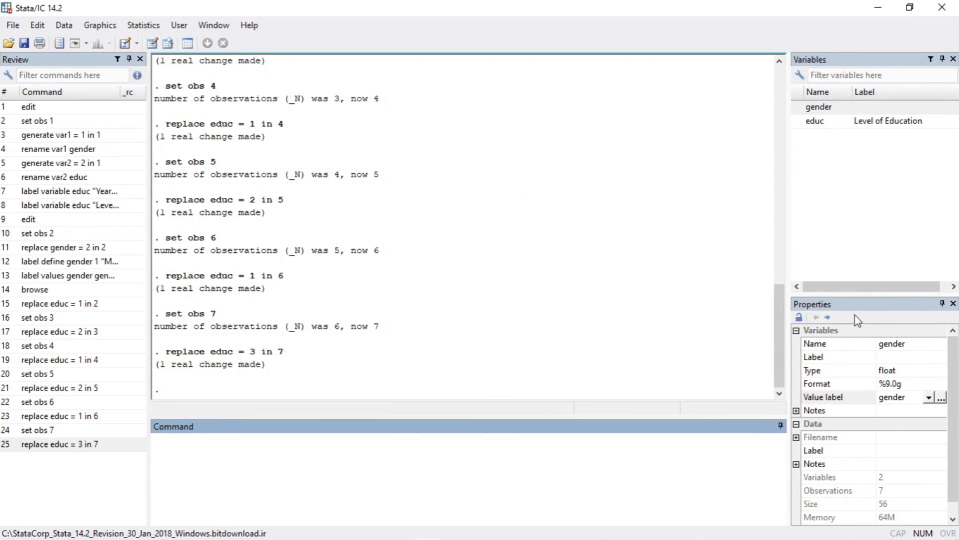
# - Select the educ variable in the Variables Manager and open the value label manager
pyautogui.click(188, 46)
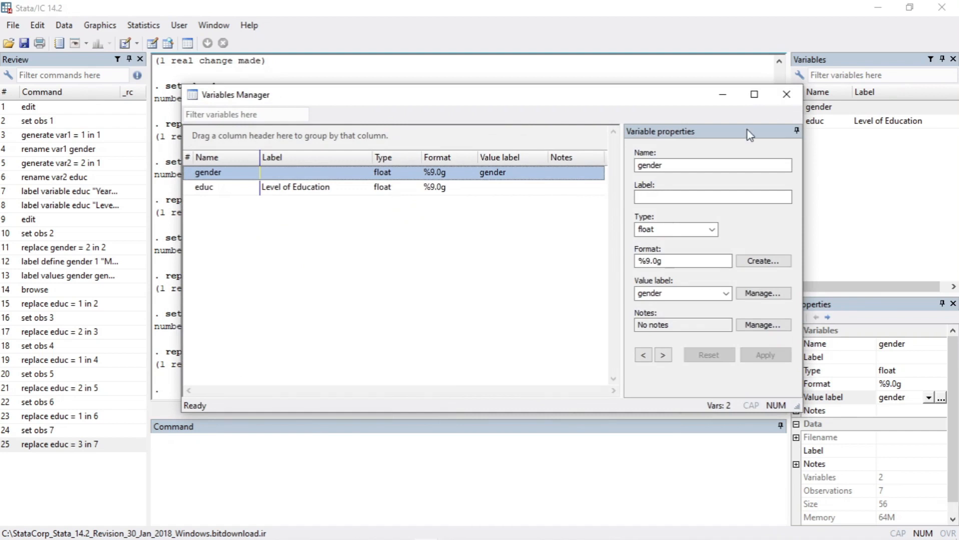
pyautogui.click(783, 99)
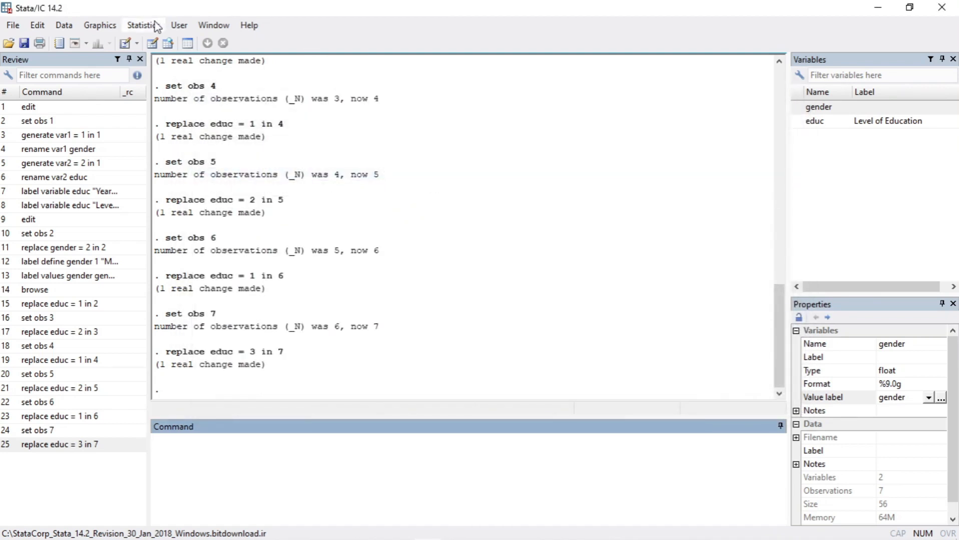
pyautogui.click(63, 26)
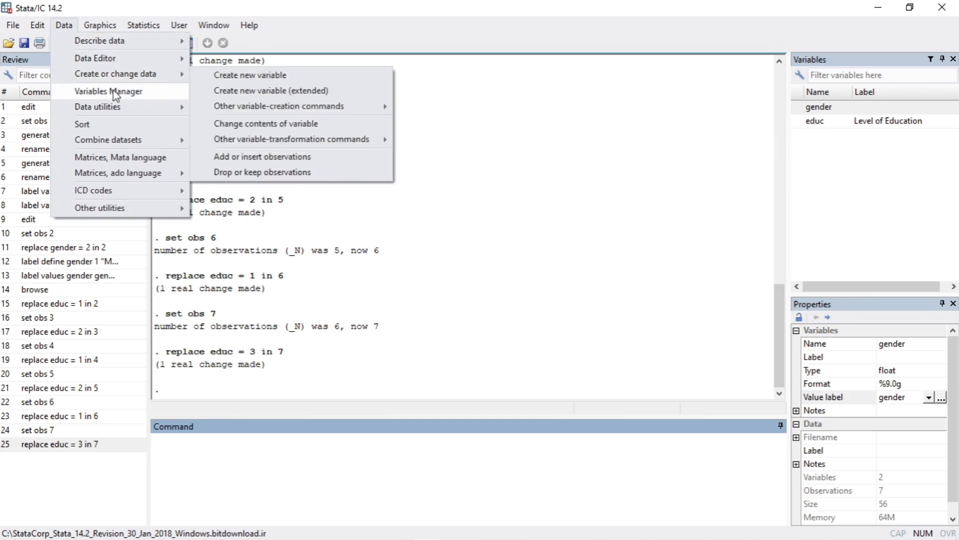
pyautogui.click(131, 92)
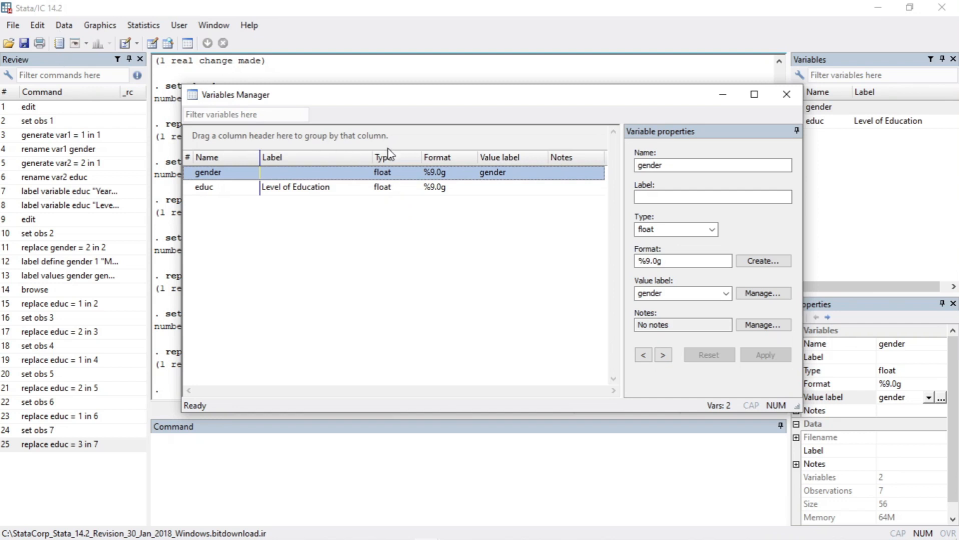
pyautogui.click(223, 192)
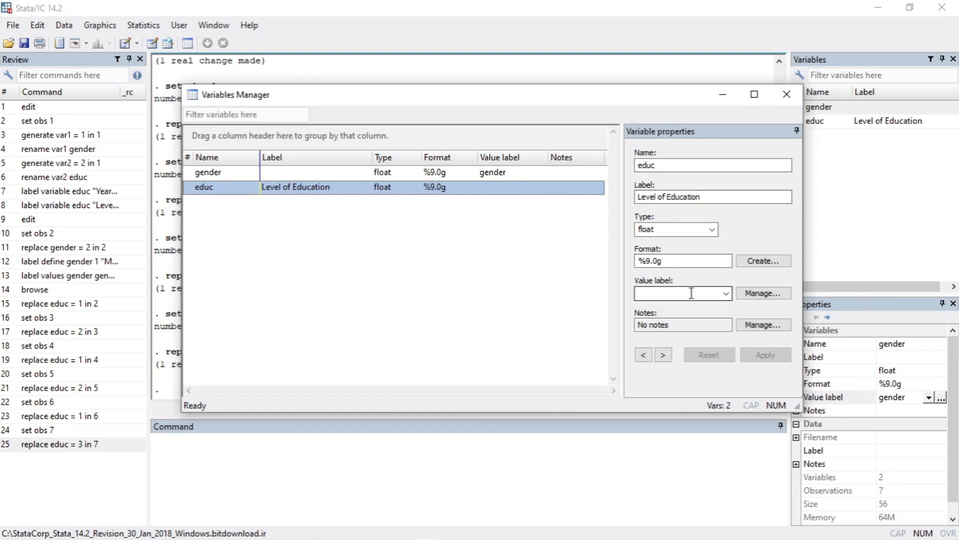
pyautogui.click(725, 294)
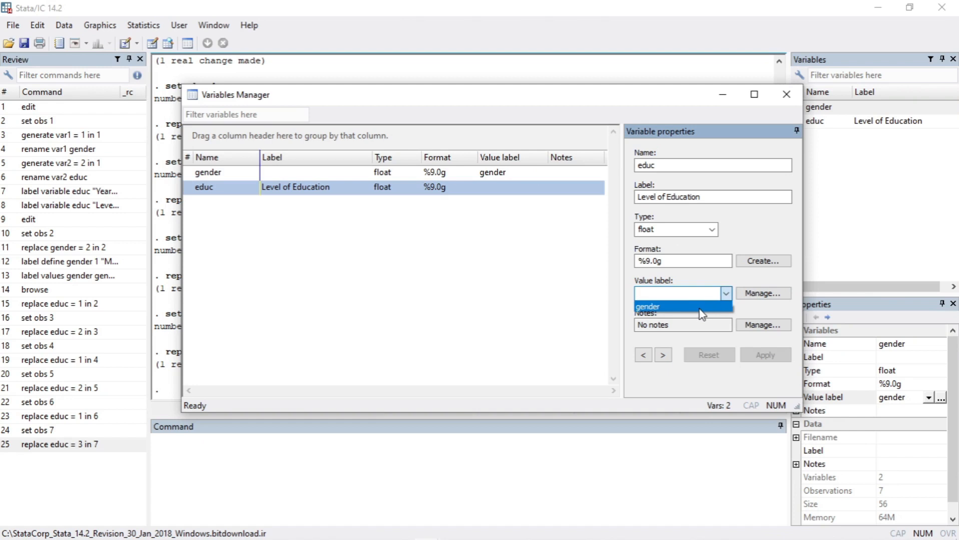
pyautogui.click(750, 294)
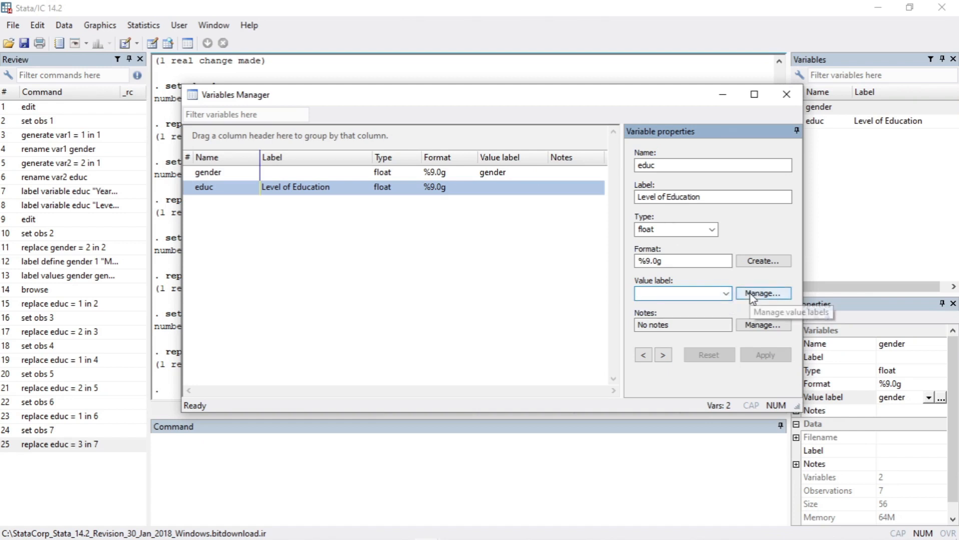
pyautogui.click(750, 295)
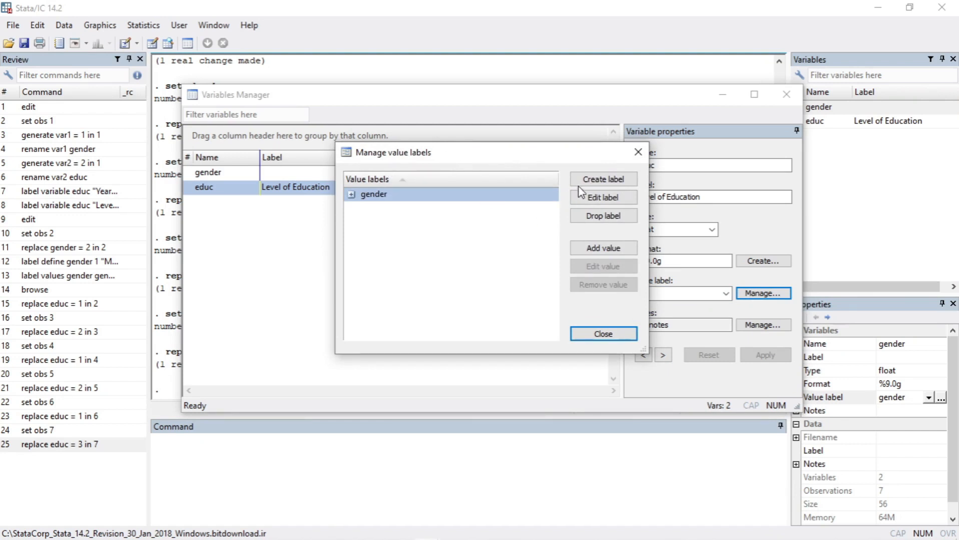
# - Create a value label named education and add the value 1 with the label Basic
pyautogui.click(594, 181)
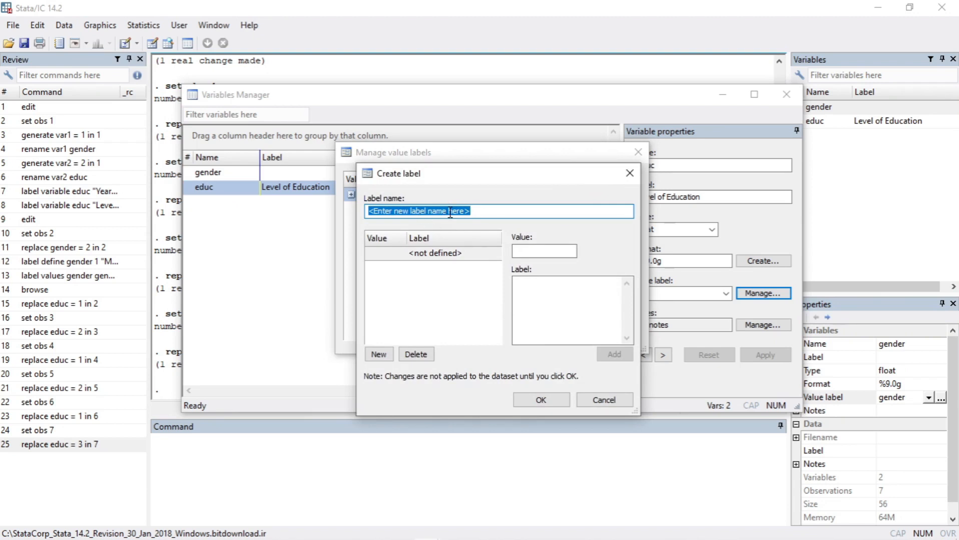
pyautogui.write('education')
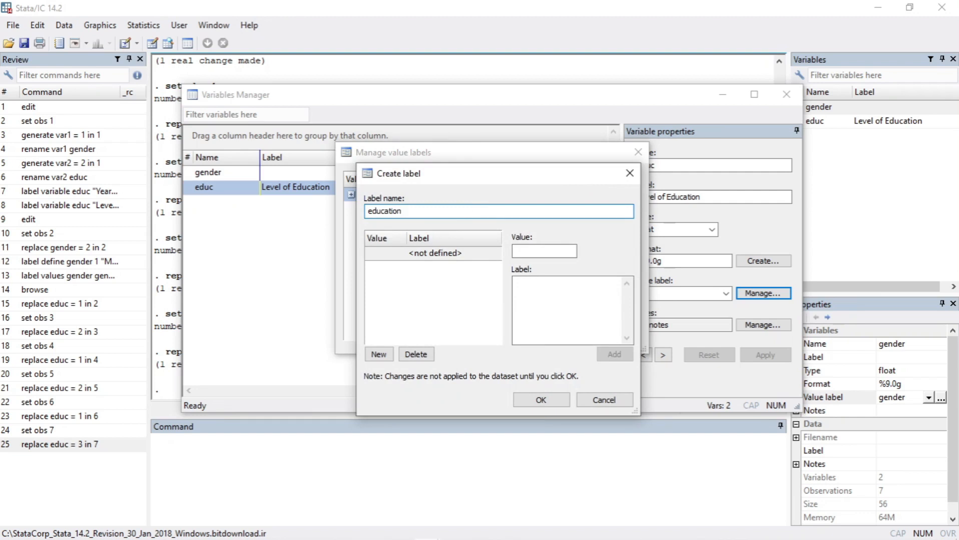
pyautogui.click(547, 252)
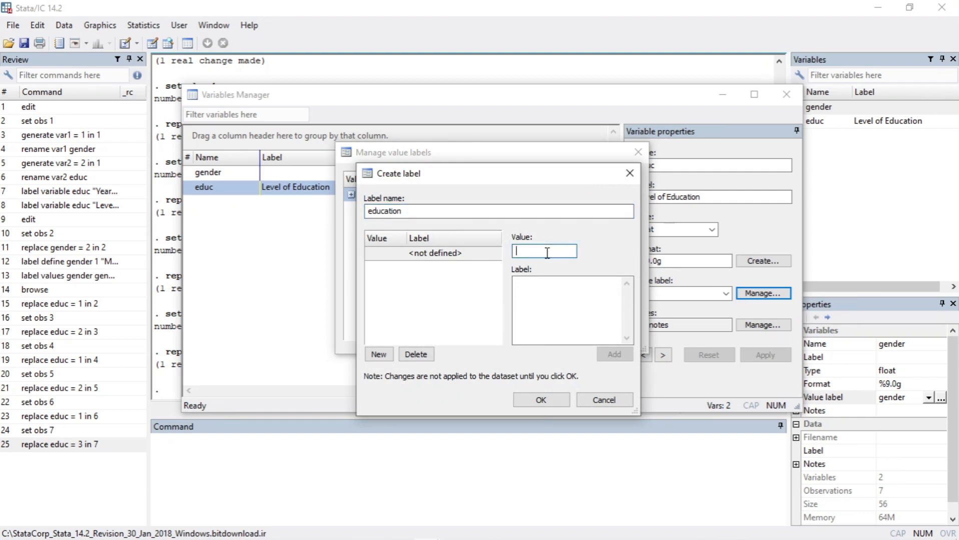
pyautogui.write('1')
pyautogui.click(551, 287)
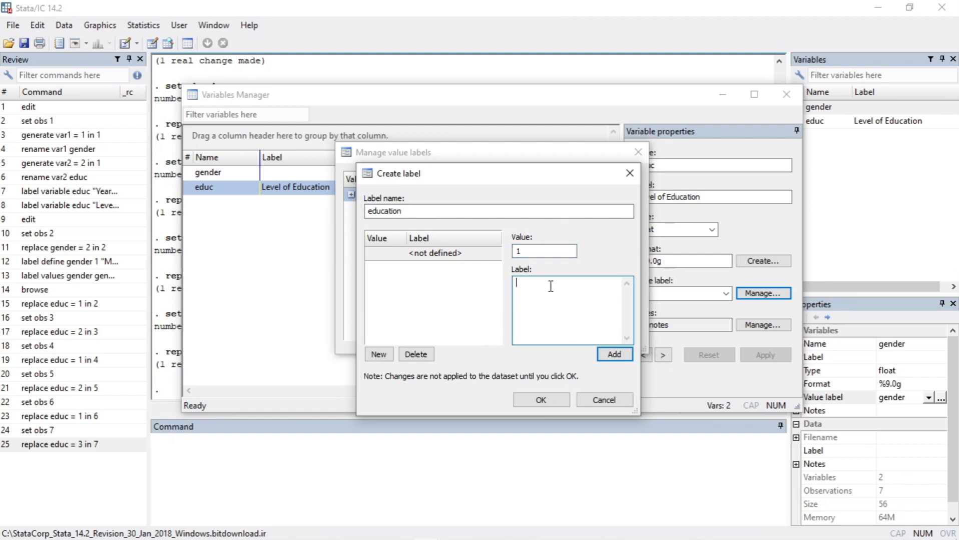
pyautogui.write('Basic Education')
pyautogui.press('BackSpace')
pyautogui.press('BackSpace')
pyautogui.press('BackSpace')
pyautogui.press('BackSpace')
pyautogui.press('BackSpace')
pyautogui.press('BackSpace')
pyautogui.press('BackSpace')
pyautogui.press('BackSpace')
pyautogui.press('BackSpace')
pyautogui.press('BackSpace')
pyautogui.click(614, 354)
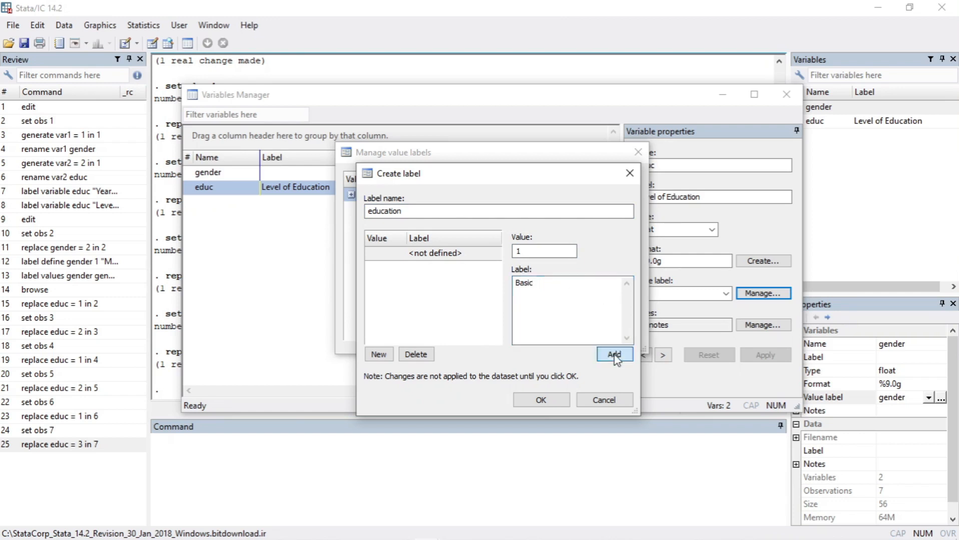
# - Add the values 2 as Secondary and 3 as Tertiary, and save the education value label
pyautogui.write('2')
pyautogui.click(536, 288)
pyautogui.write('Secondary')
pyautogui.click(612, 354)
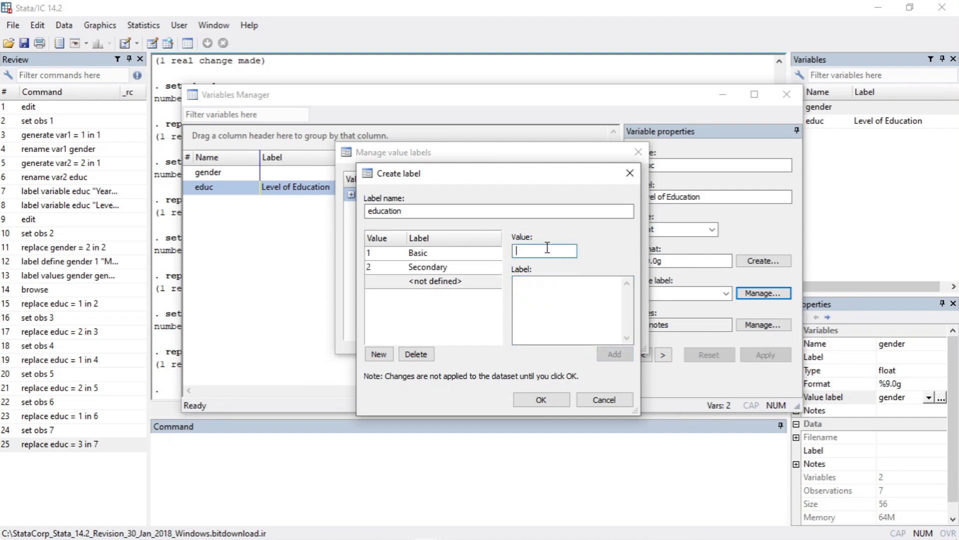
pyautogui.write('3')
pyautogui.click(543, 290)
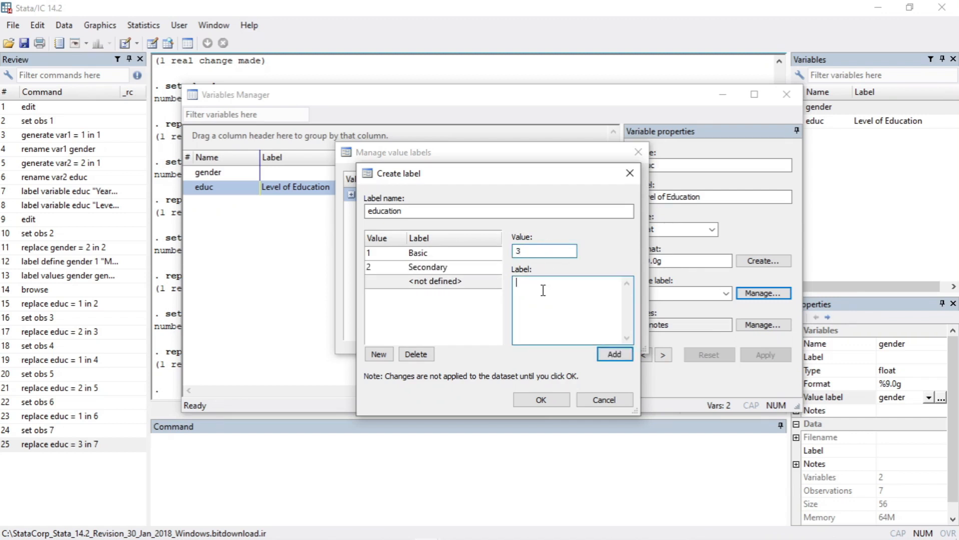
pyautogui.write('Tertiary')
pyautogui.click(614, 354)
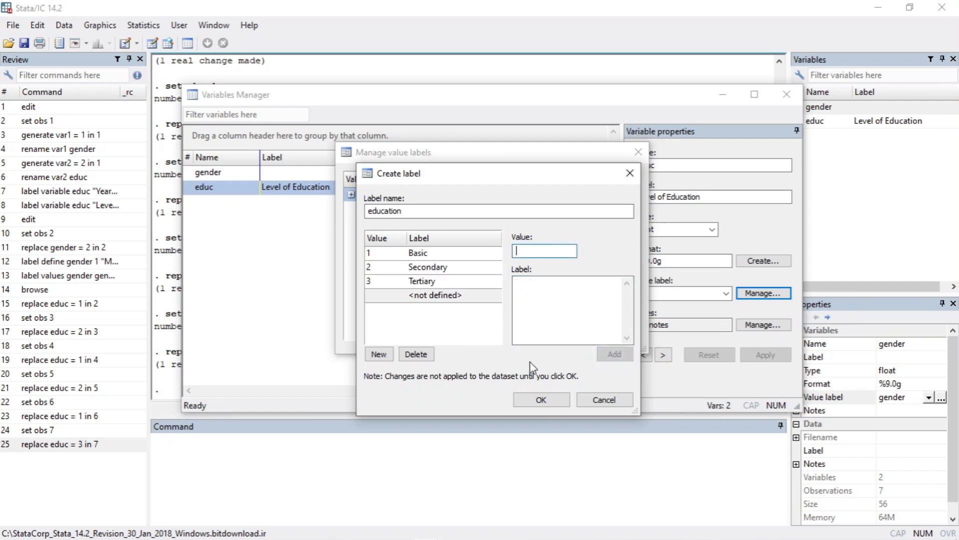
pyautogui.click(542, 401)
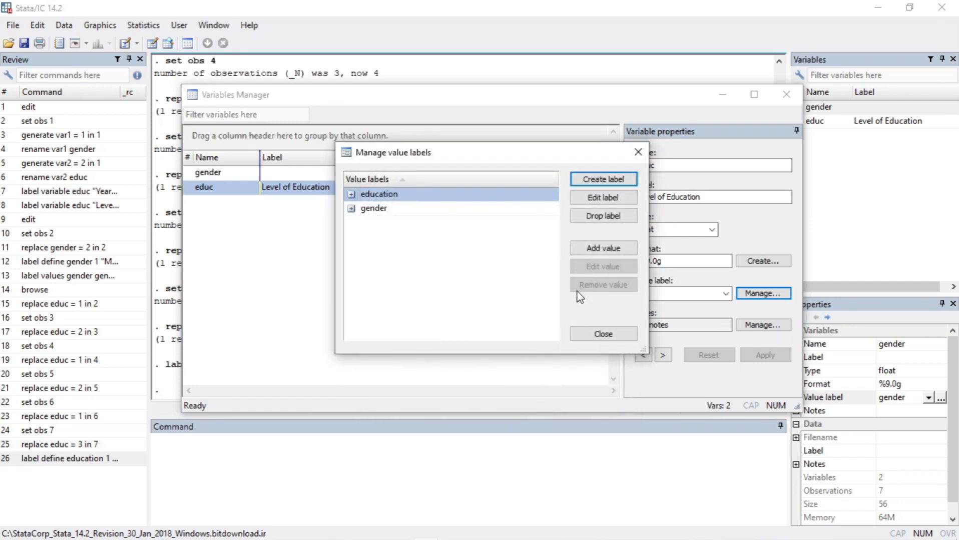
# - Expand the education value label to check its entries, close the label manager and assign that label to the educ variable
pyautogui.click(351, 195)
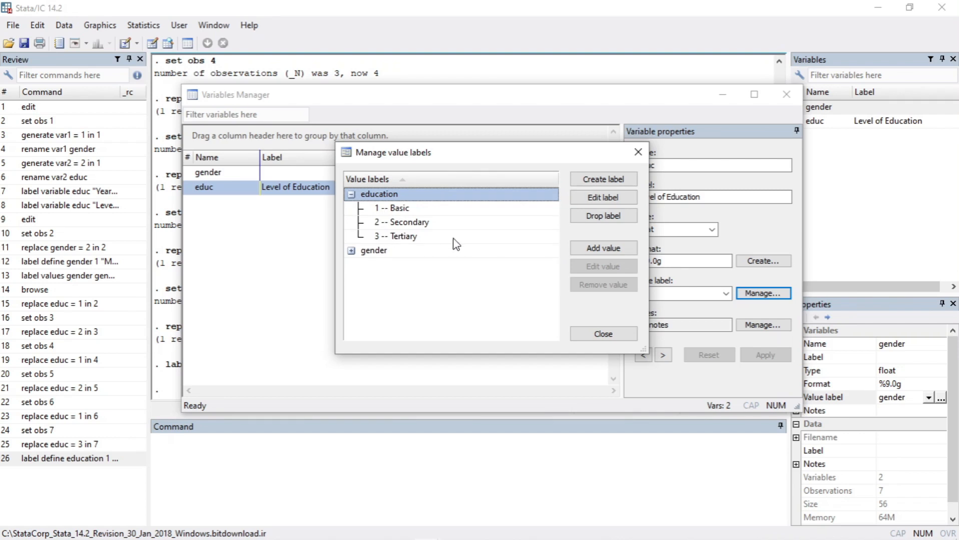
pyautogui.click(594, 334)
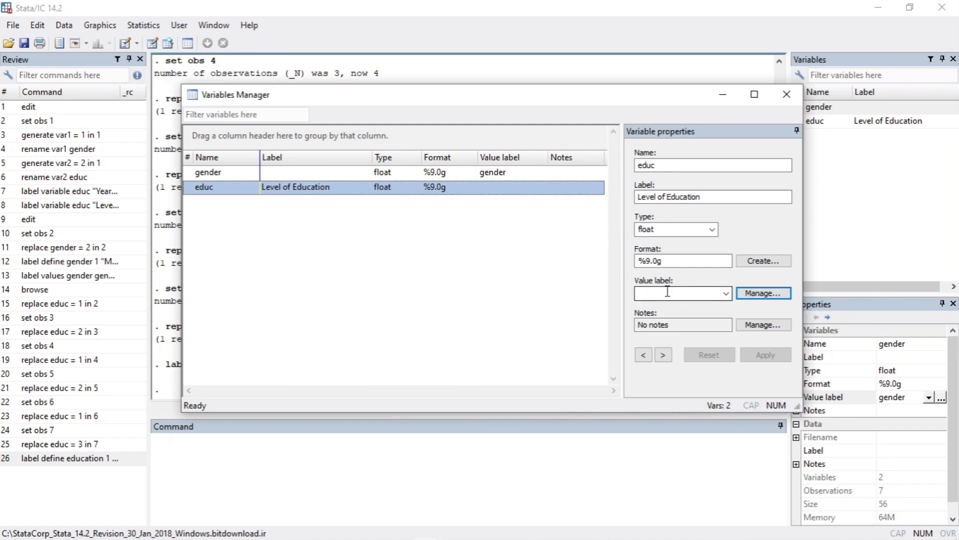
pyautogui.click(725, 294)
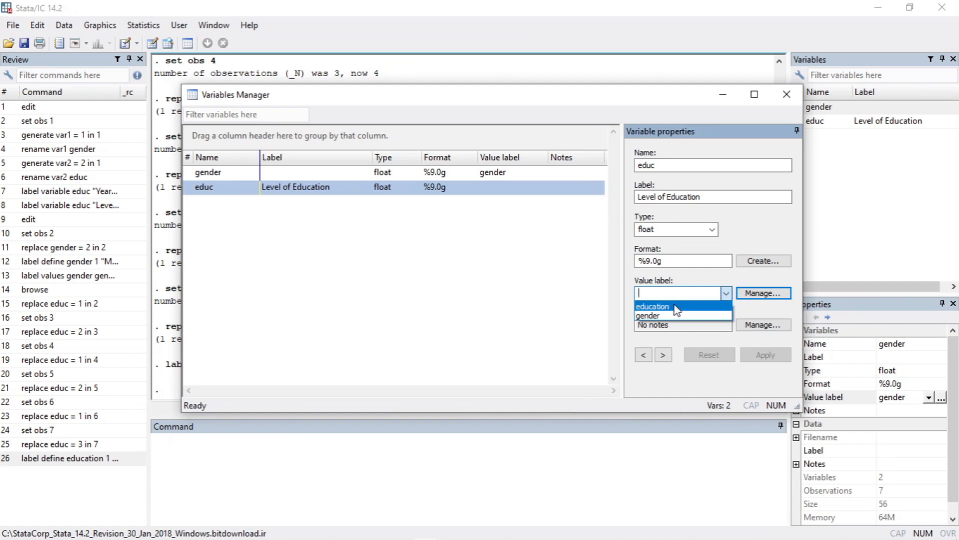
pyautogui.click(674, 306)
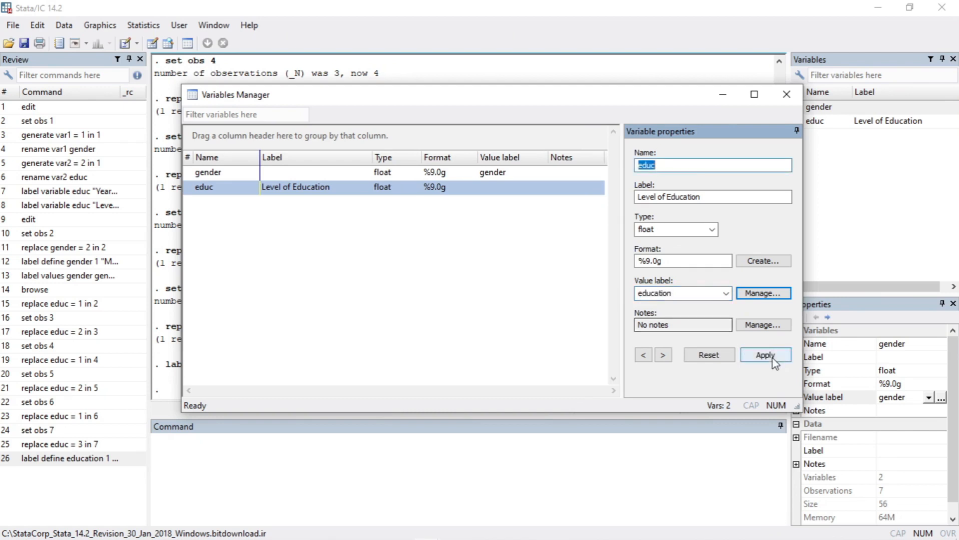
pyautogui.click(761, 358)
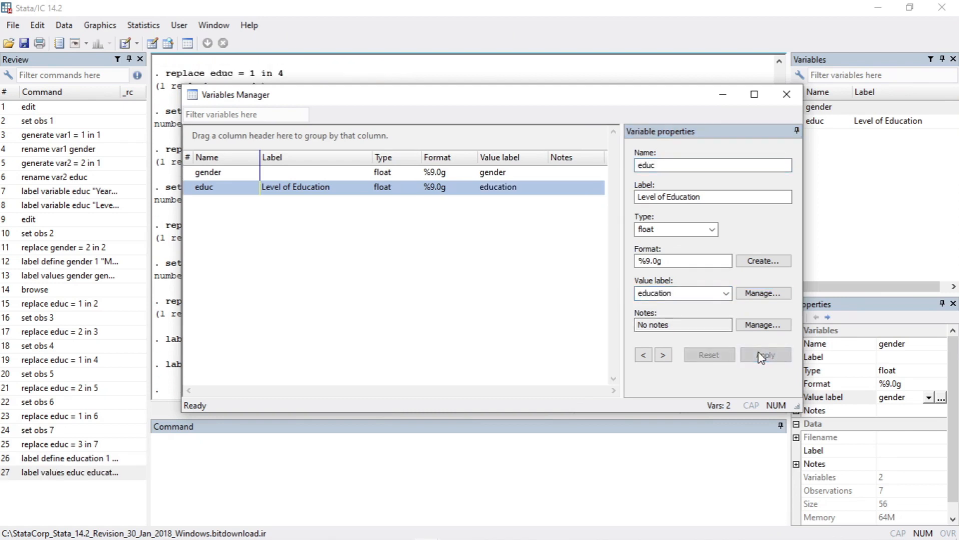
pyautogui.click(785, 96)
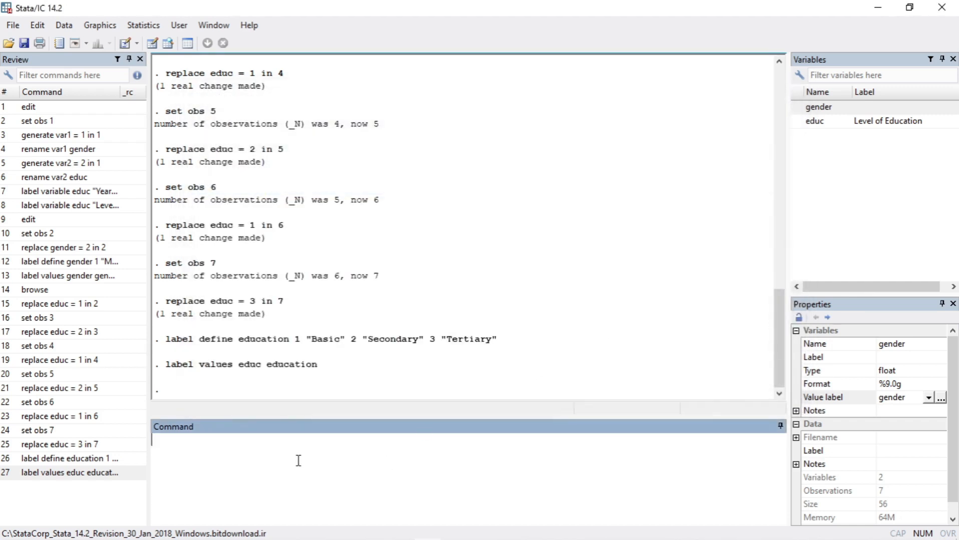
# - View the dataset with the browse command and examine the labelled entries in the educ column
pyautogui.write('browse')
pyautogui.press('Return')
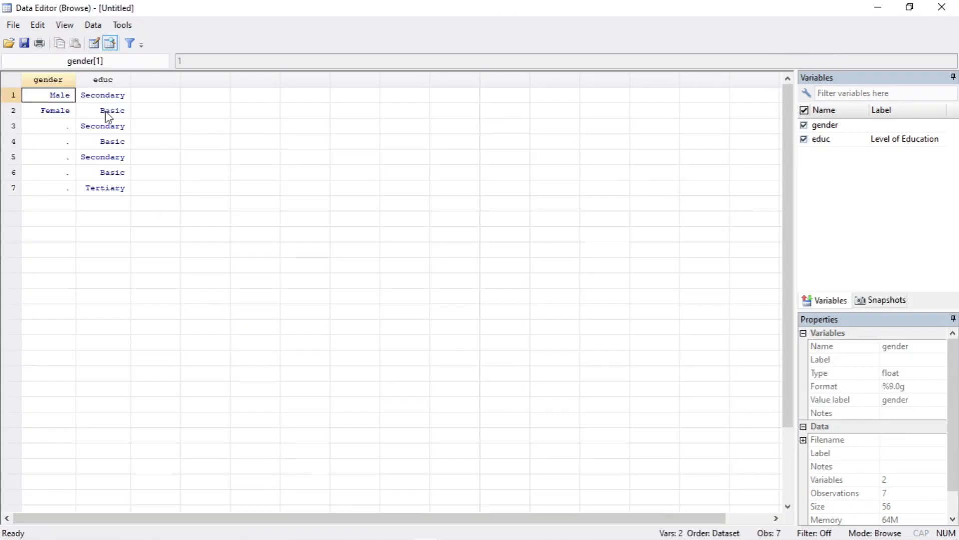
pyautogui.moveTo(101, 98); pyautogui.dragTo(119, 195)
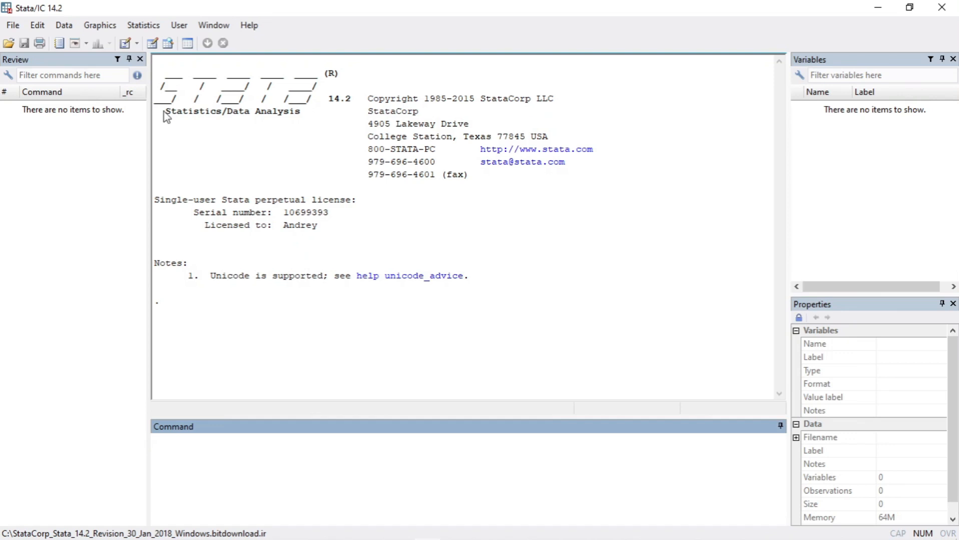
pyautogui.click(125, 44)
pyautogui.moveTo(732, 61); pyautogui.dragTo(684, 54)
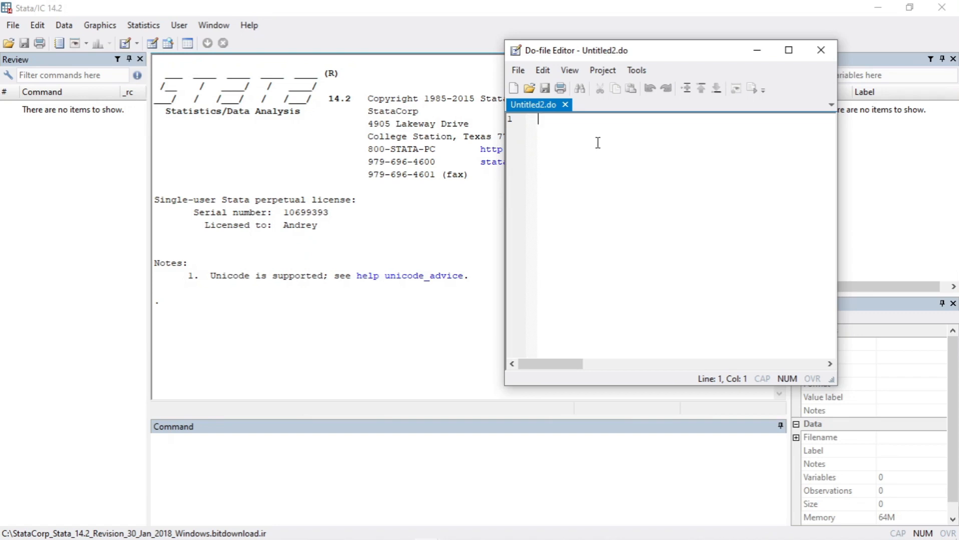
pyautogui.click(821, 49)
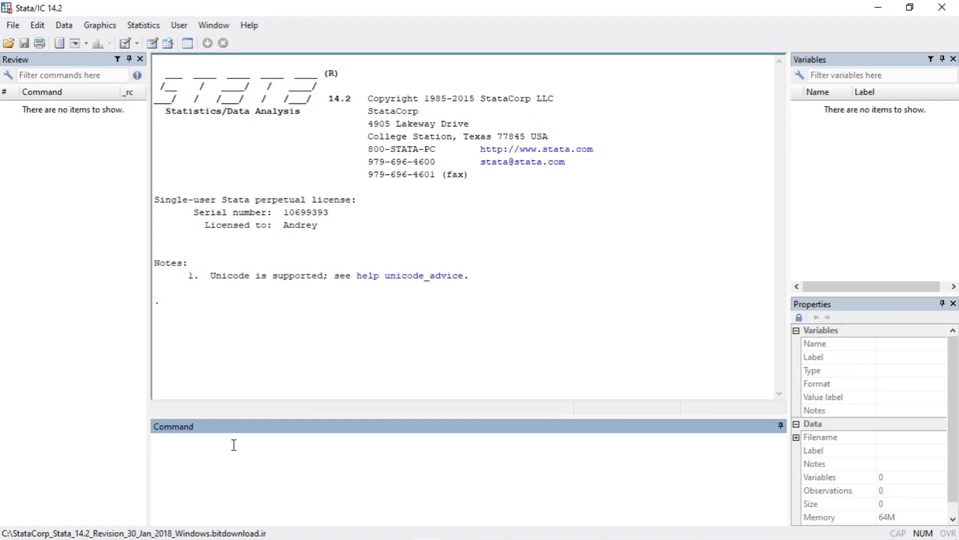
pyautogui.write('sysuse auto.dta')
pyautogui.press('BackSpace')
pyautogui.press('BackSpace')
pyautogui.press('BackSpace')
pyautogui.press('BackSpace')
pyautogui.press('BackSpace')
pyautogui.press('BackSpace')
pyautogui.press('BackSpace')
pyautogui.press('BackSpace')
pyautogui.press('BackSpace')
pyautogui.press('BackSpace')
pyautogui.press('BackSpace')
pyautogui.press('BackSpace')
pyautogui.press('BackSpace')
pyautogui.press('BackSpace')
pyautogui.press('BackSpace')
# - Write the command sysuse auto.dta in a new do-file, widen the editor window and run that line
pyautogui.click(125, 43)
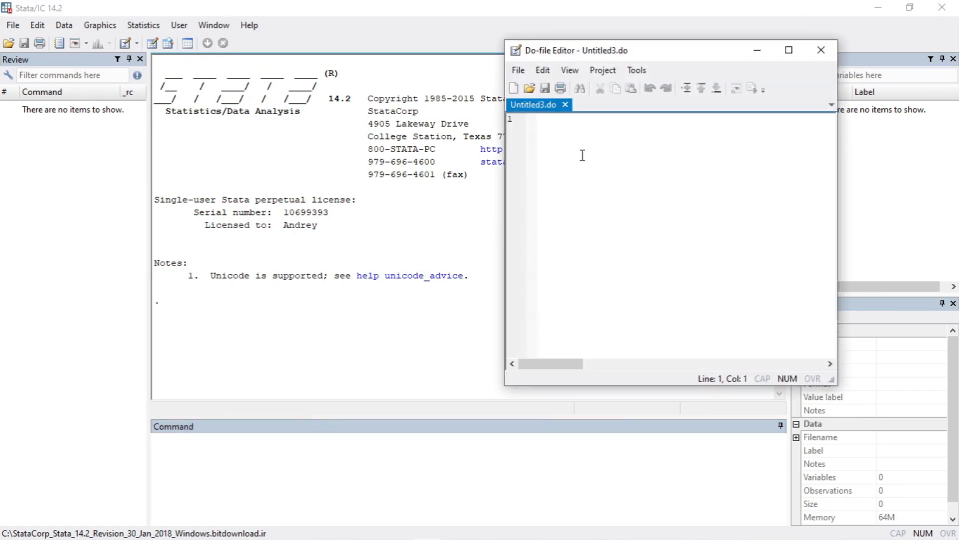
pyautogui.write('sysuse auto.dta')
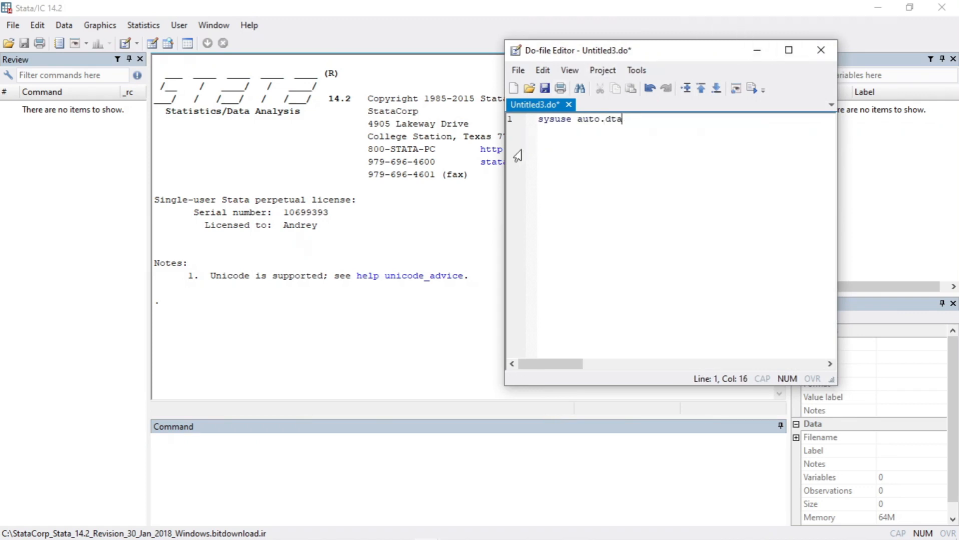
pyautogui.moveTo(505, 157); pyautogui.dragTo(396, 175)
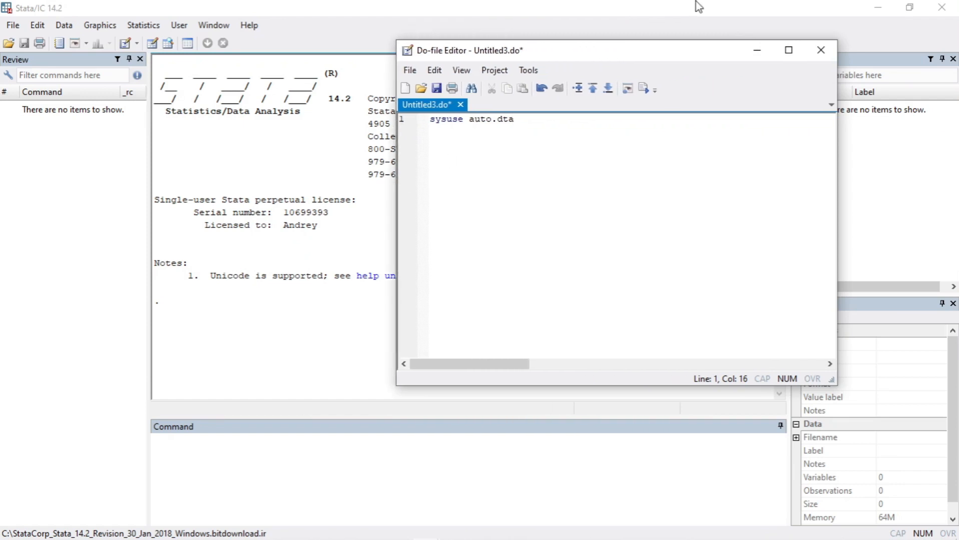
pyautogui.moveTo(687, 40); pyautogui.dragTo(692, 22)
pyautogui.moveTo(515, 102); pyautogui.dragTo(423, 101)
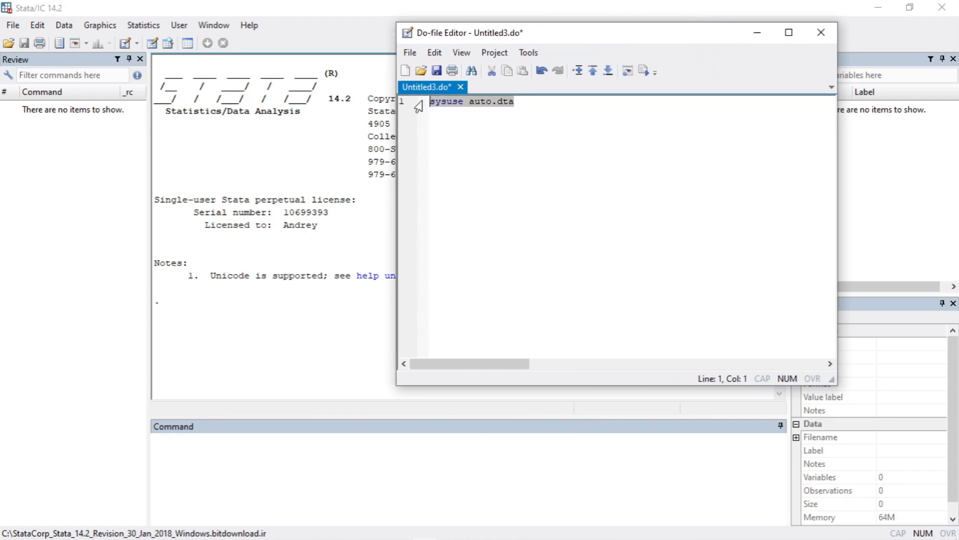
pyautogui.click(644, 72)
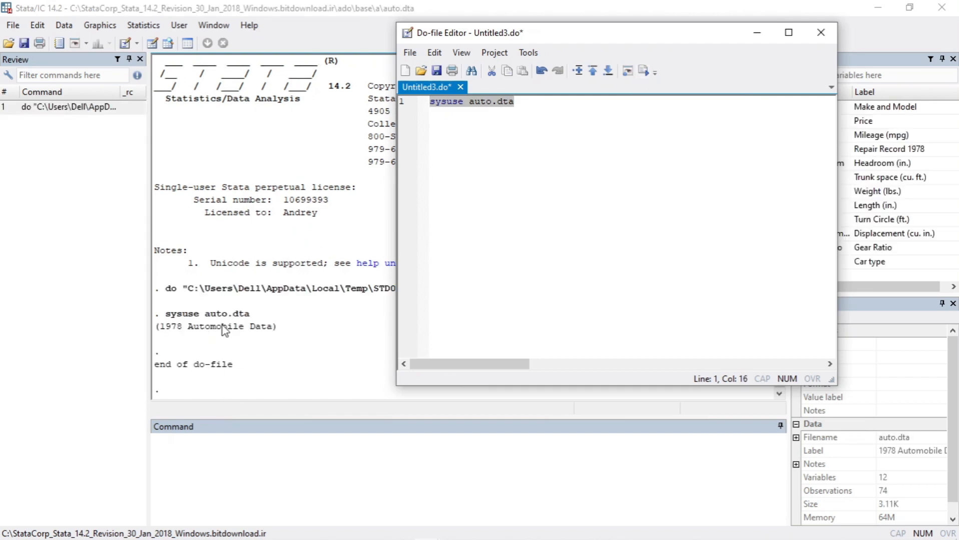
# - Move the do-file editor aside and add the commands summarize and codebook on separate lines below sysuse auto.dta
pyautogui.moveTo(670, 33); pyautogui.dragTo(615, 36)
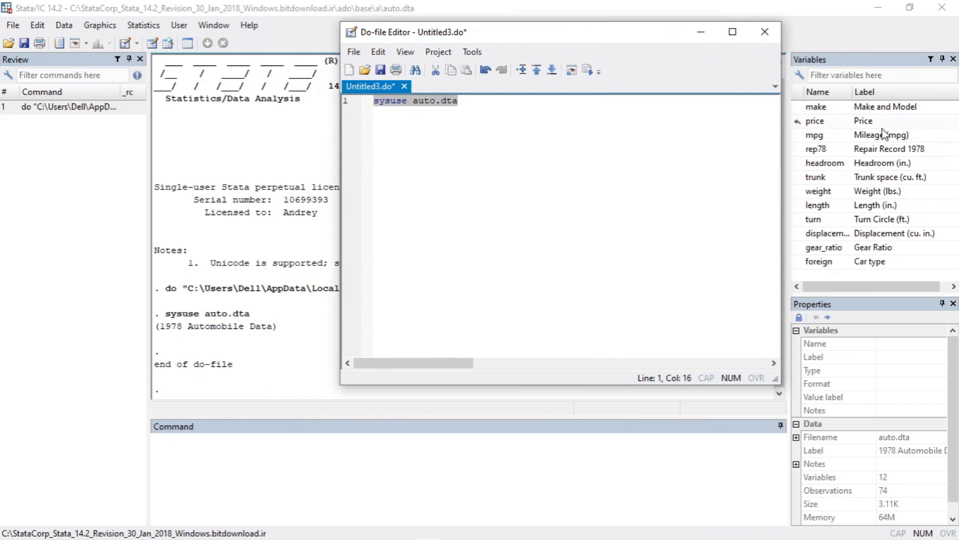
pyautogui.moveTo(606, 32); pyautogui.dragTo(740, 26)
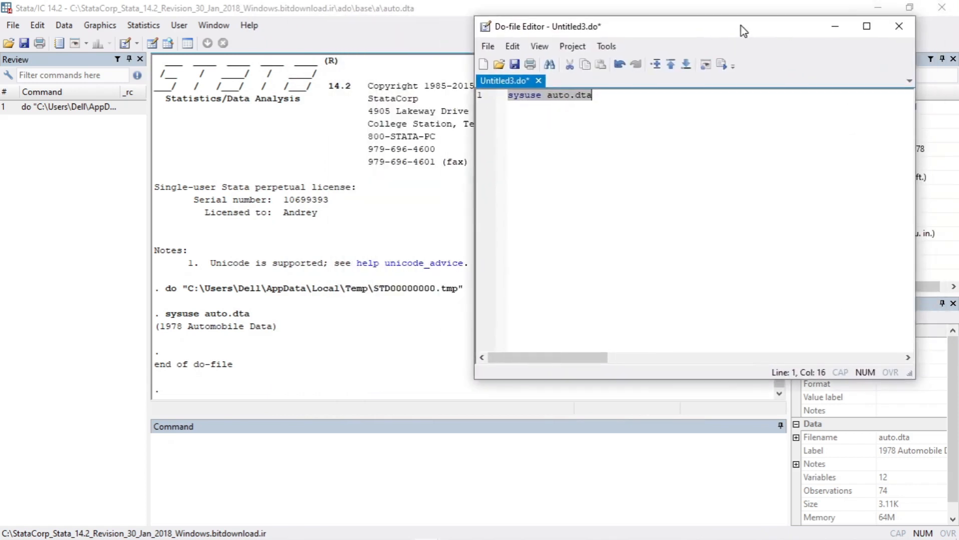
pyautogui.click(621, 101)
pyautogui.press('Return')
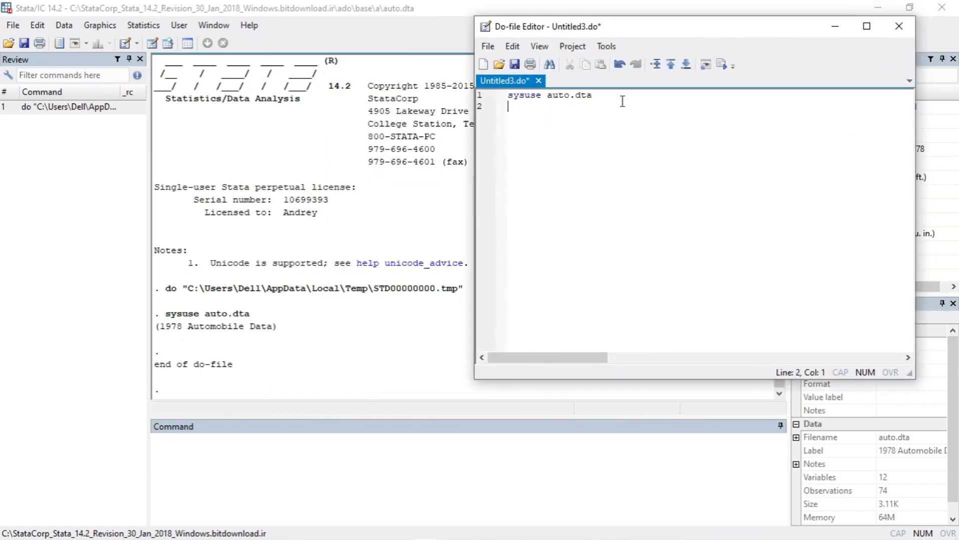
pyautogui.write('summarize')
pyautogui.press('Return')
pyautogui.write('codeb')
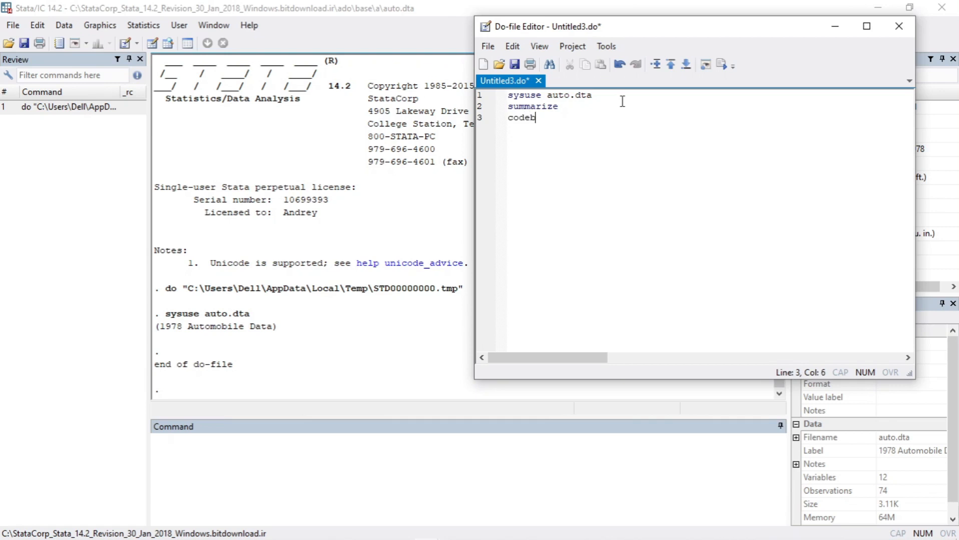
pyautogui.write('ook')
pyautogui.press('Return')
# - Add the commands summarize price and summarize mpg as the last two lines of the do-file
pyautogui.write('summarize price')
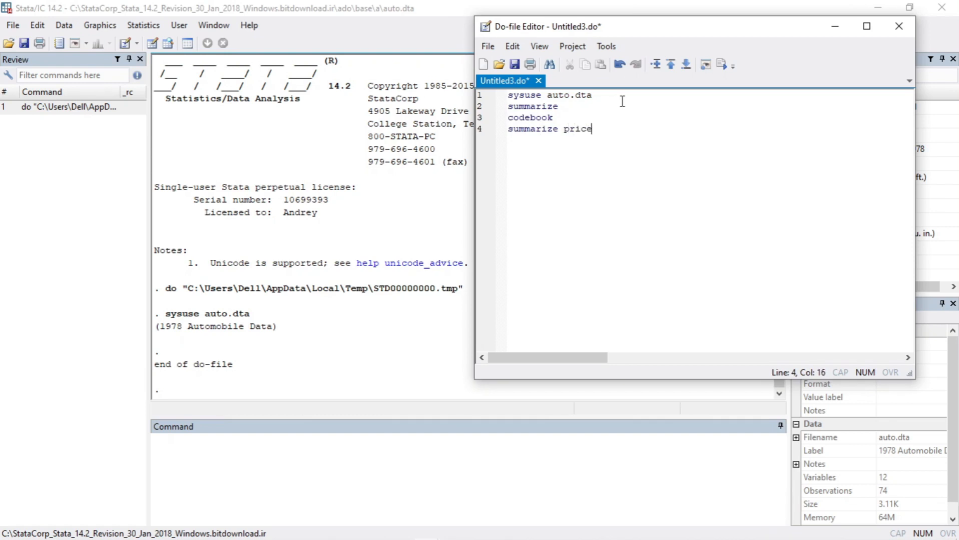
pyautogui.press('Return')
pyautogui.write('summarize')
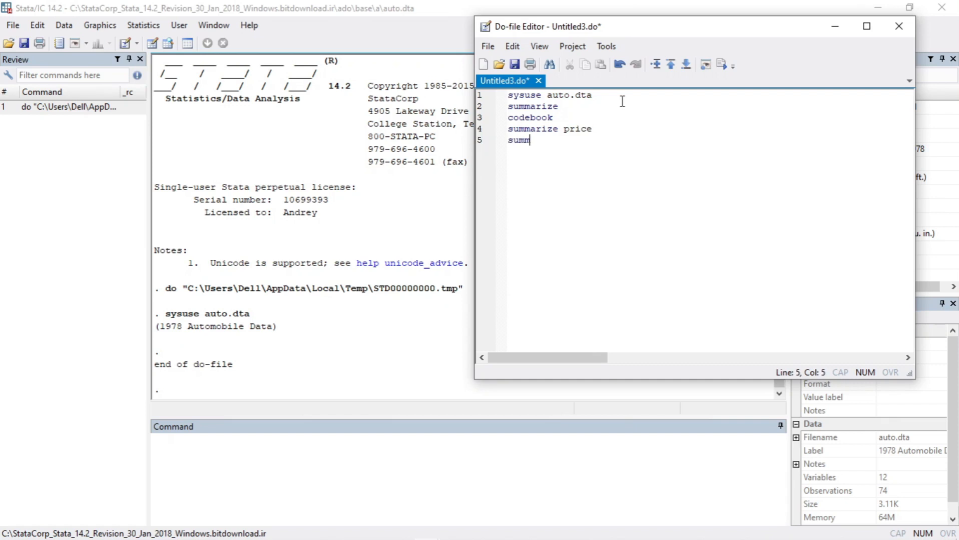
pyautogui.write('mpg')
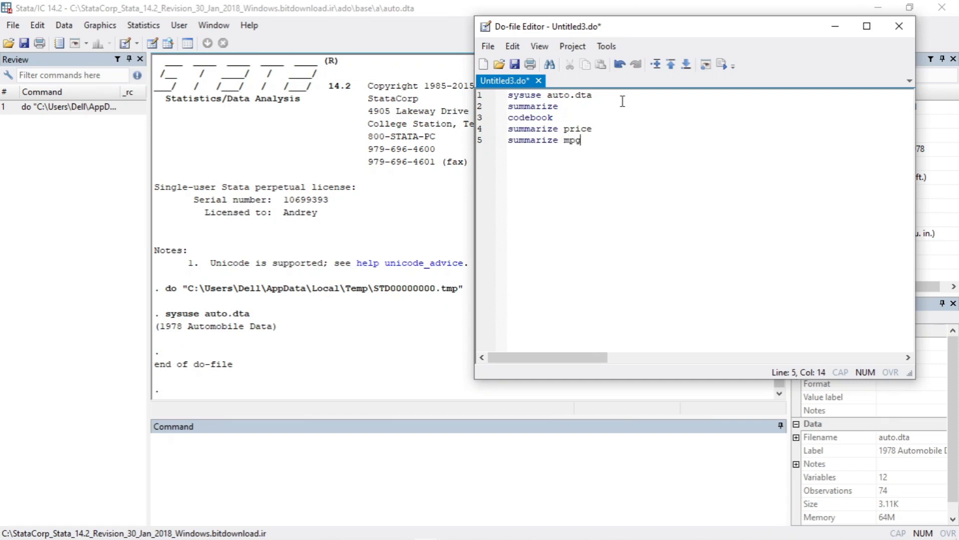
# - Run the summarize line of the do-file by itself, and run the codebook, summarize price and summarize mpg lines together
pyautogui.moveTo(564, 105); pyautogui.dragTo(506, 106)
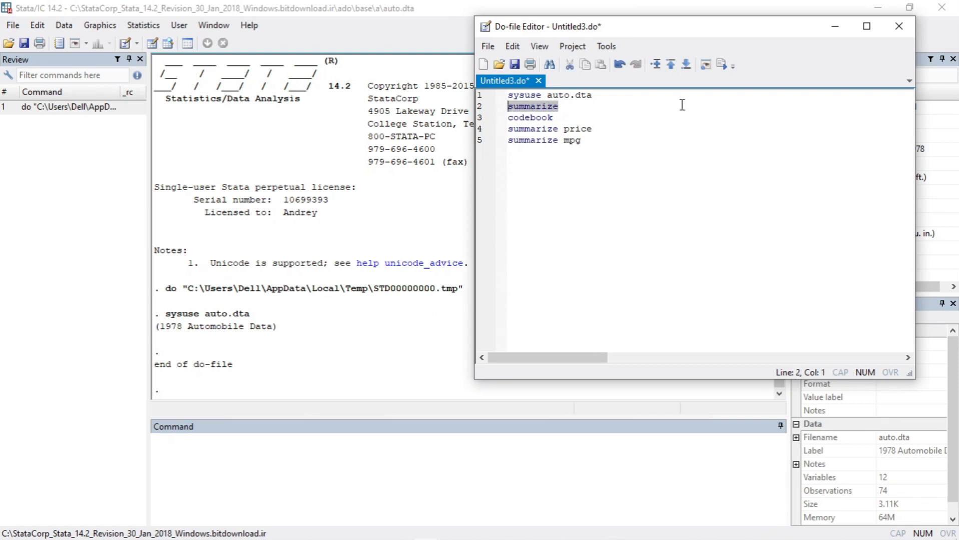
pyautogui.click(721, 65)
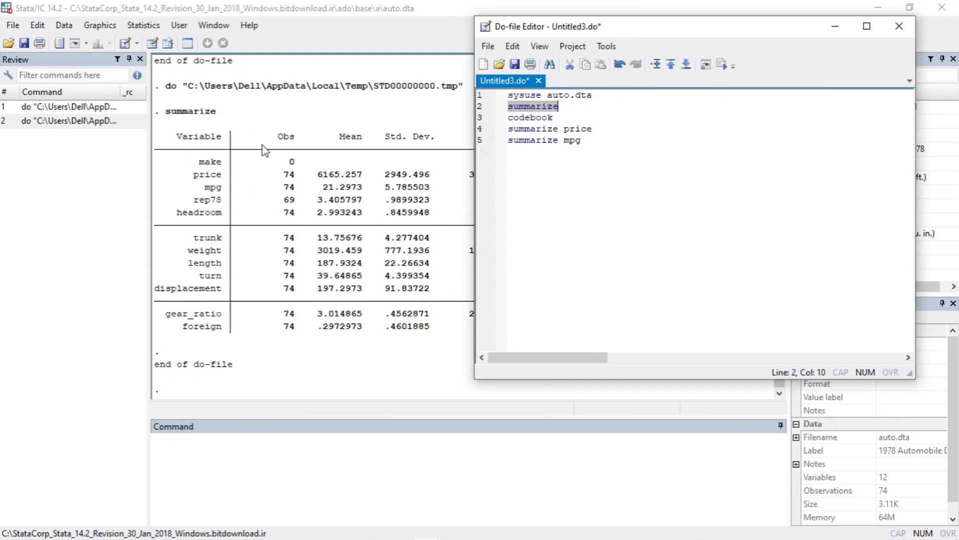
pyautogui.click(503, 119)
pyautogui.click(515, 117)
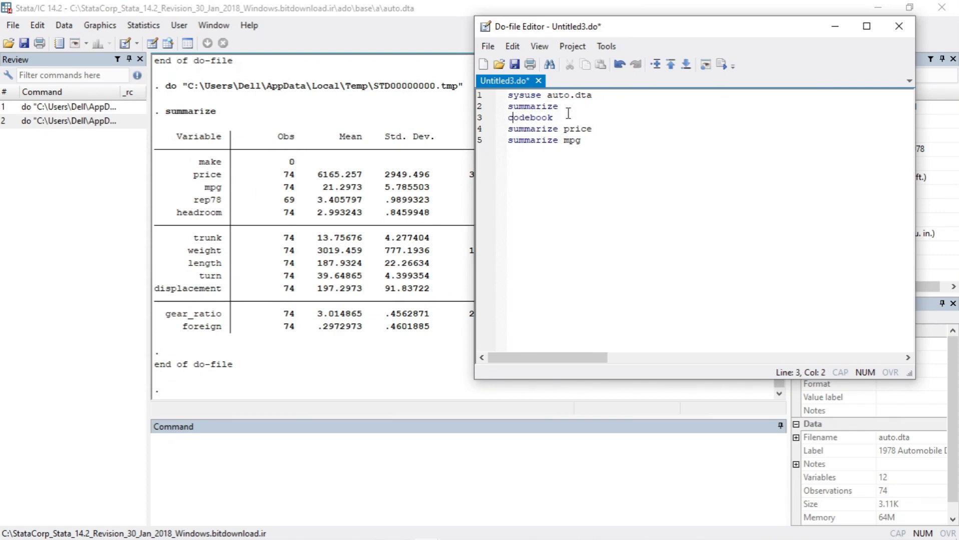
pyautogui.moveTo(508, 117); pyautogui.dragTo(589, 145)
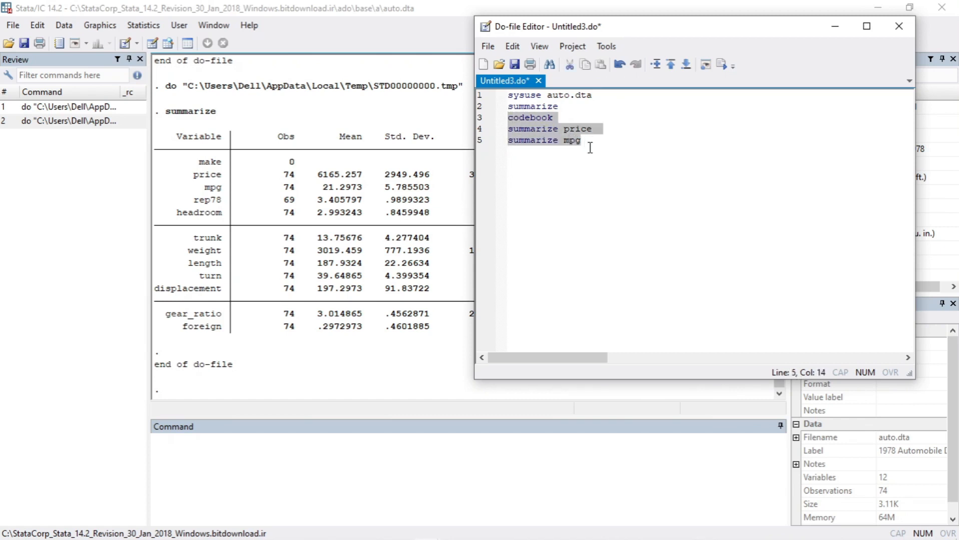
pyautogui.click(721, 65)
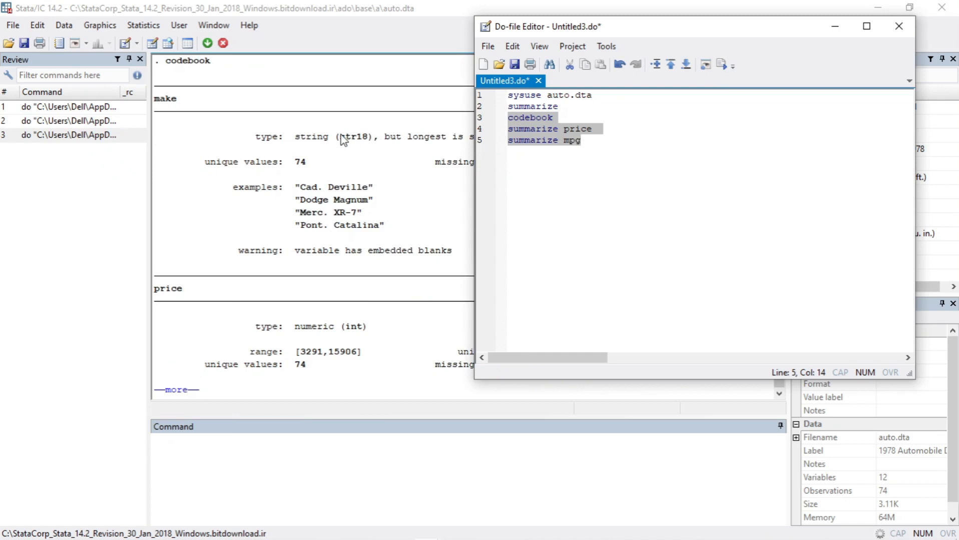
pyautogui.click(632, 141)
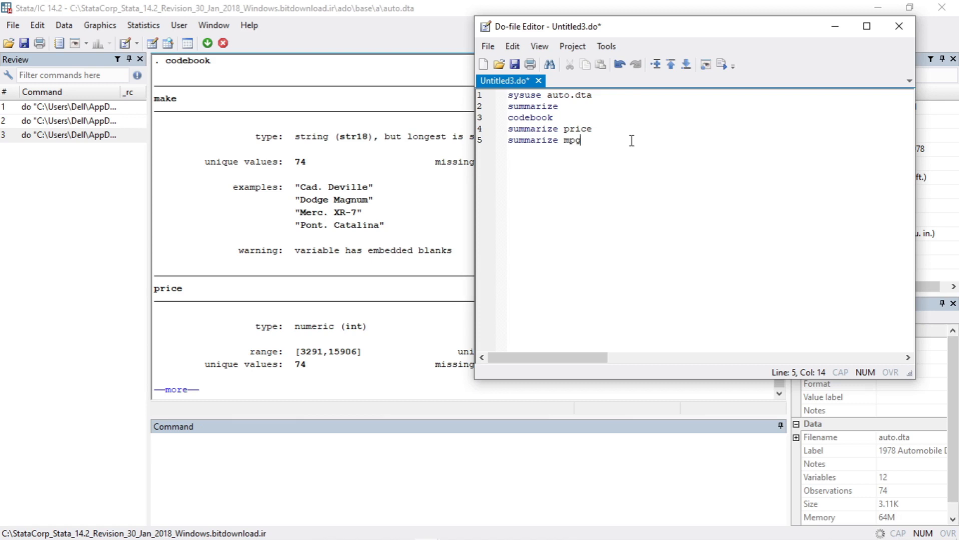
pyautogui.moveTo(724, 23); pyautogui.dragTo(652, 20)
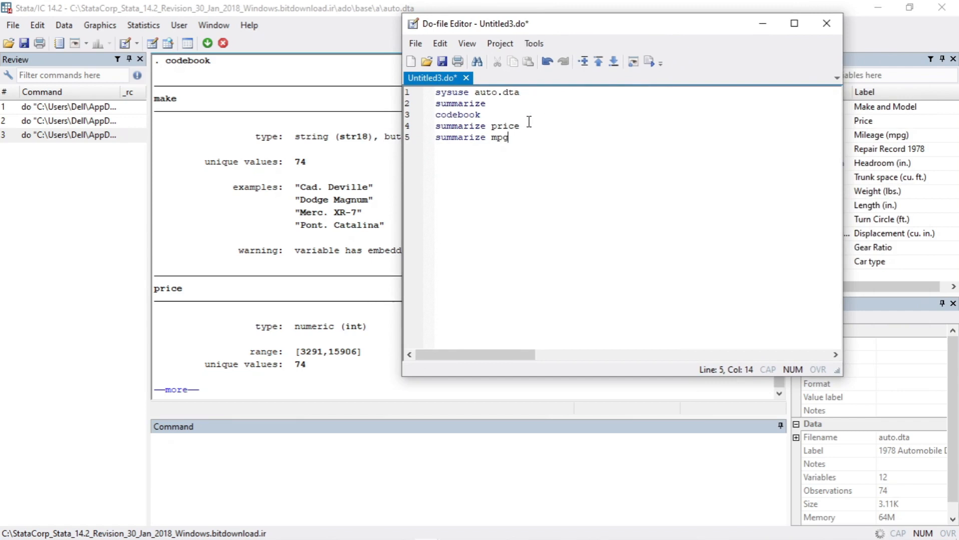
pyautogui.moveTo(603, 31); pyautogui.dragTo(582, 42)
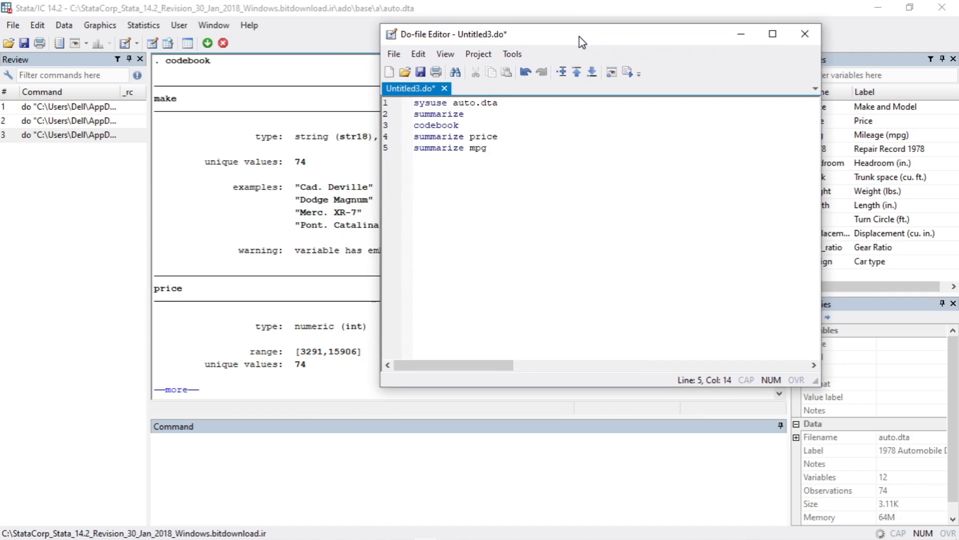
pyautogui.moveTo(500, 148); pyautogui.dragTo(431, 148)
pyautogui.click(511, 160)
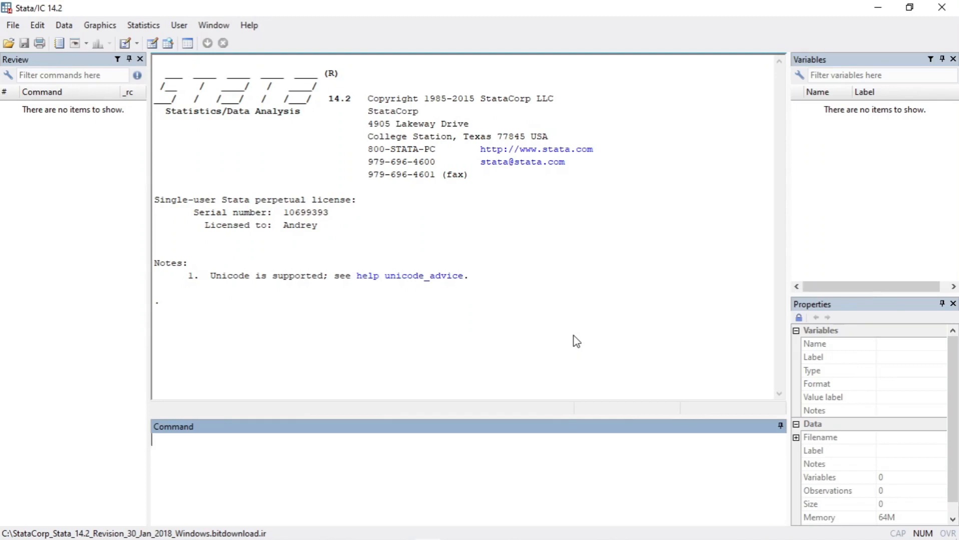
# - Open the help page listing the example datasets installed with Stata
pyautogui.click(12, 26)
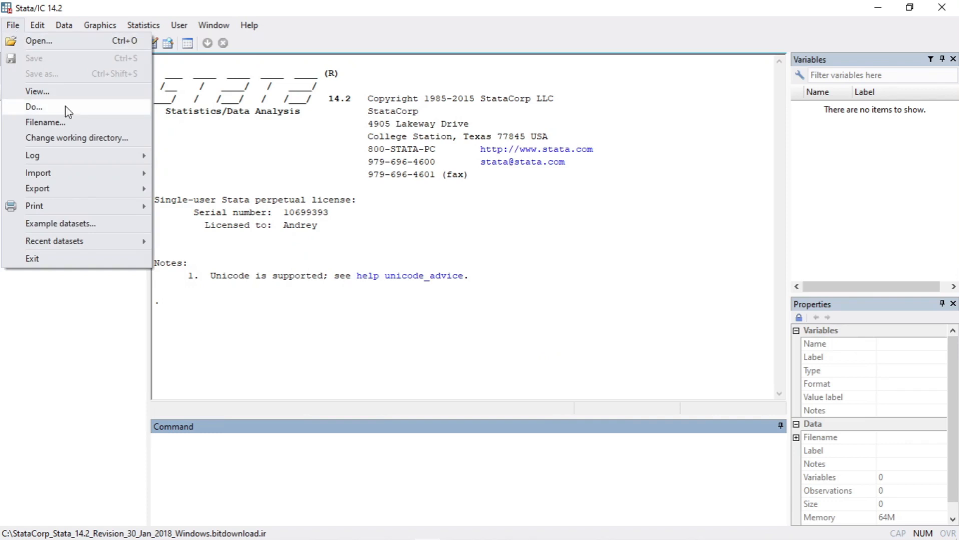
pyautogui.click(73, 225)
pyautogui.moveTo(619, 22)
pyautogui.mouseDown()
pyautogui.moveTo(605, 24)
pyautogui.moveTo(630, 9)
pyautogui.mouseUp()
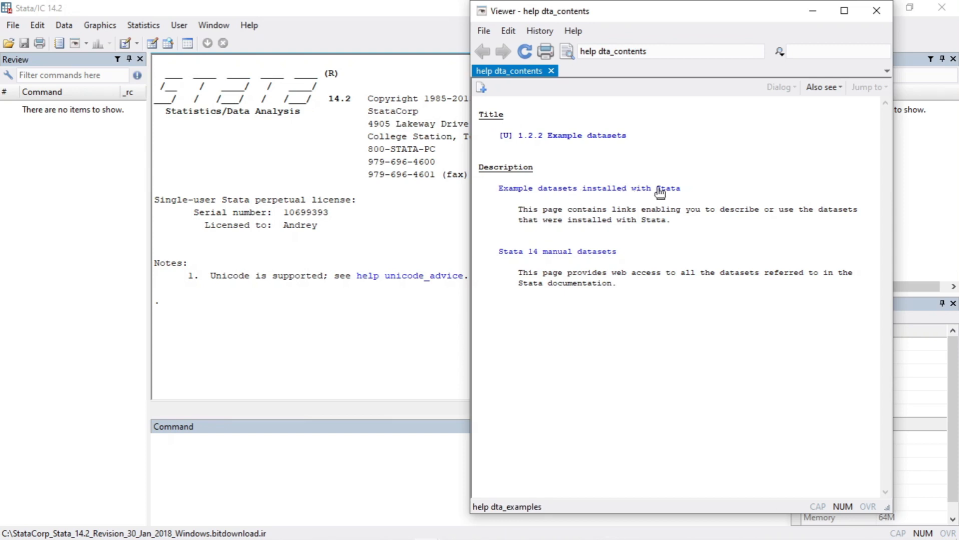
pyautogui.click(595, 194)
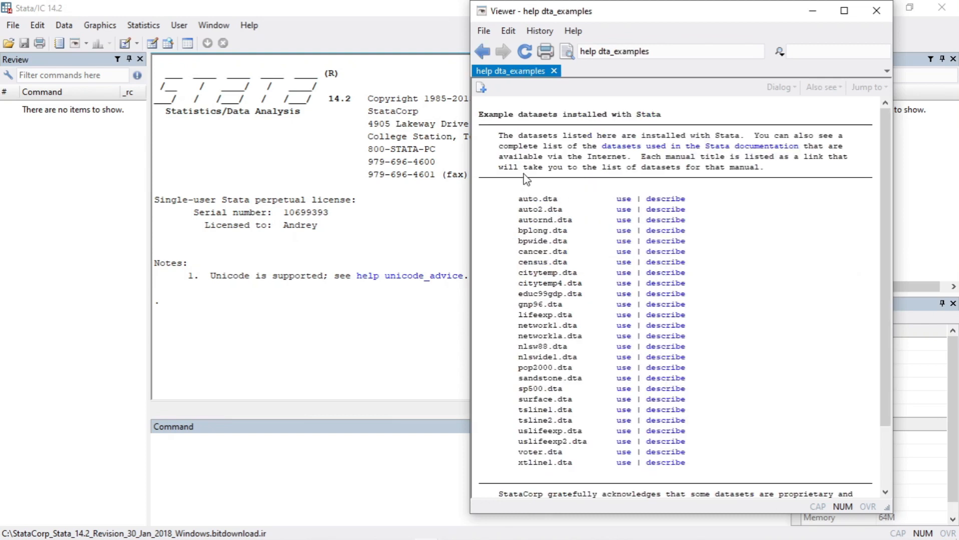
# - Load census.dta from the list of installed example datasets and close the help viewer
pyautogui.moveTo(505, 195); pyautogui.dragTo(699, 468)
pyautogui.click(714, 342)
pyautogui.moveTo(505, 195); pyautogui.dragTo(716, 462)
pyautogui.click(754, 260)
pyautogui.click(626, 265)
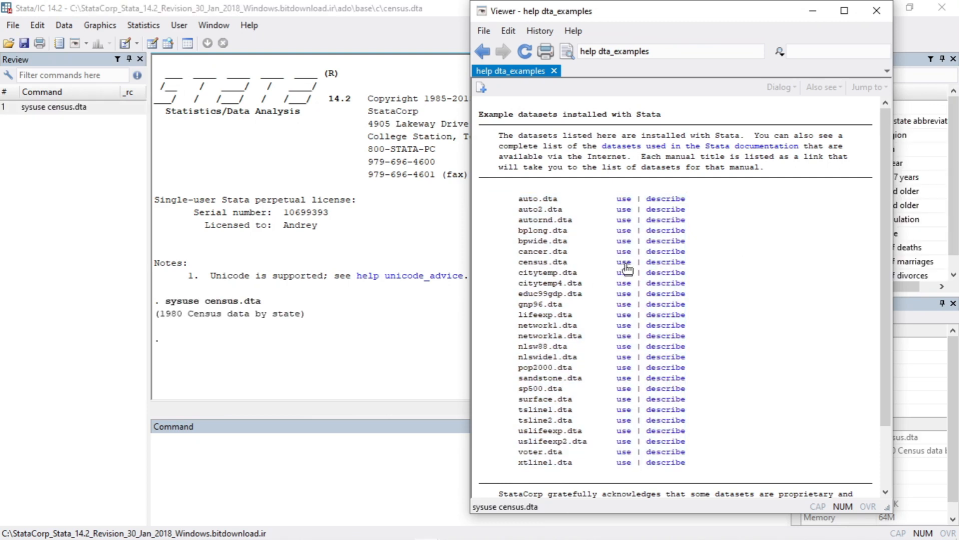
pyautogui.click(876, 11)
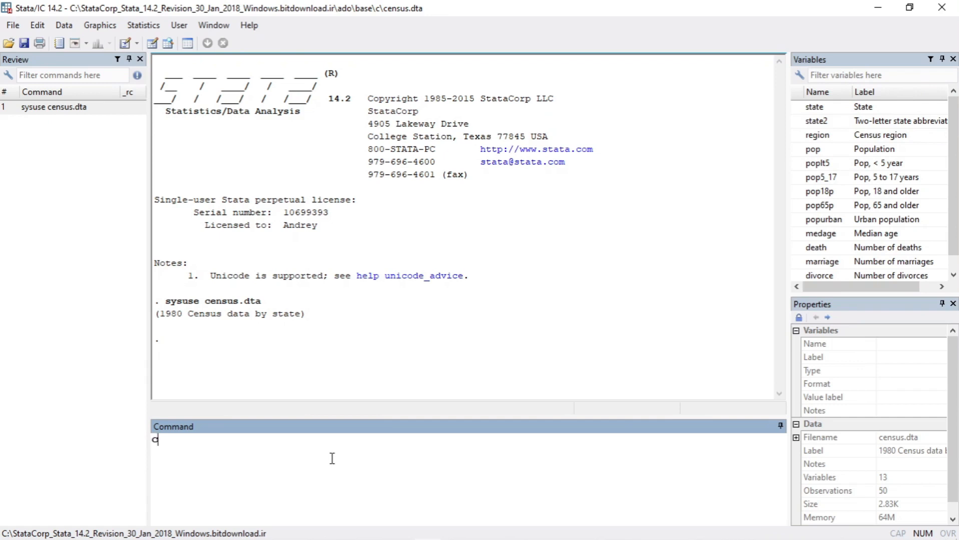
# - Clear the census data from memory and list the installed example datasets with the command sysuse dir
pyautogui.write('ear')
pyautogui.press('Return')
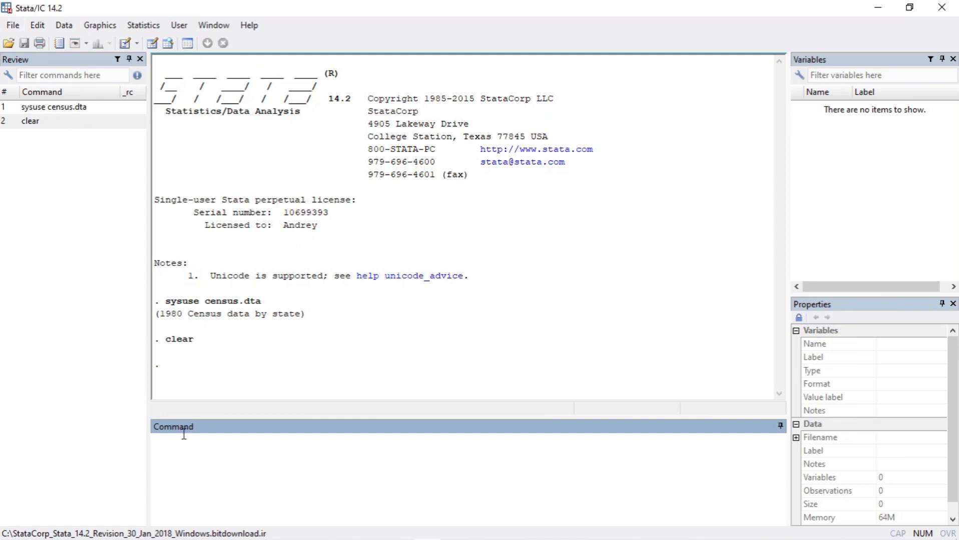
pyautogui.write('sysuse dir')
pyautogui.press('Return')
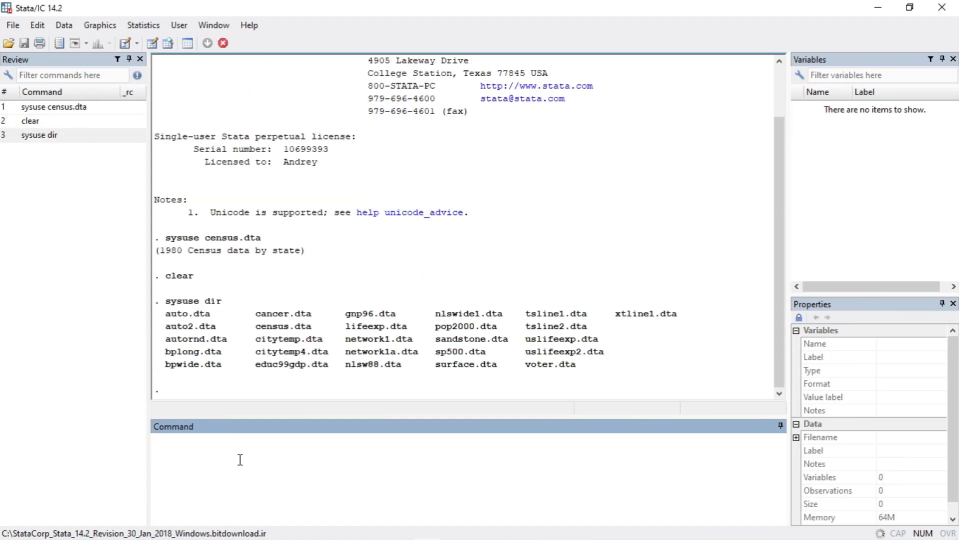
pyautogui.moveTo(586, 367); pyautogui.dragTo(152, 320)
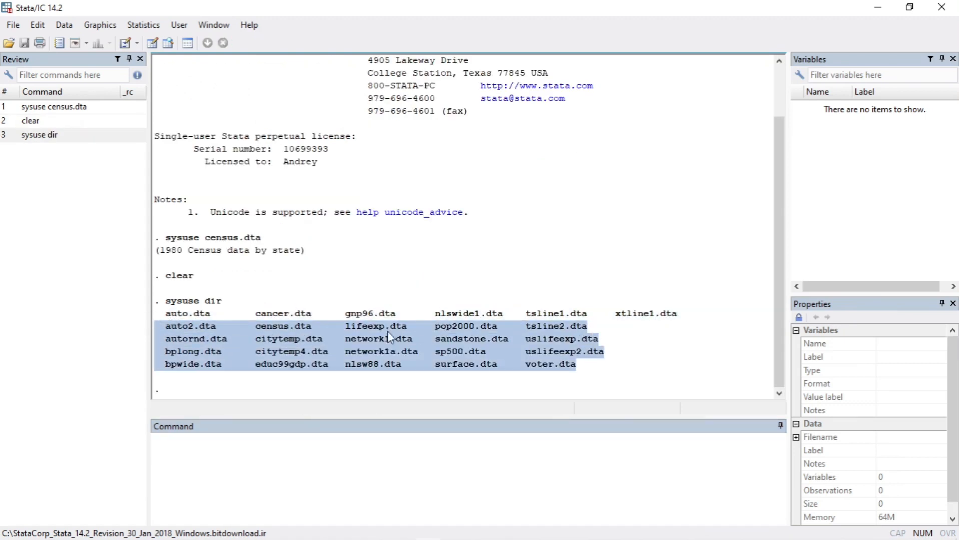
pyautogui.click(269, 308)
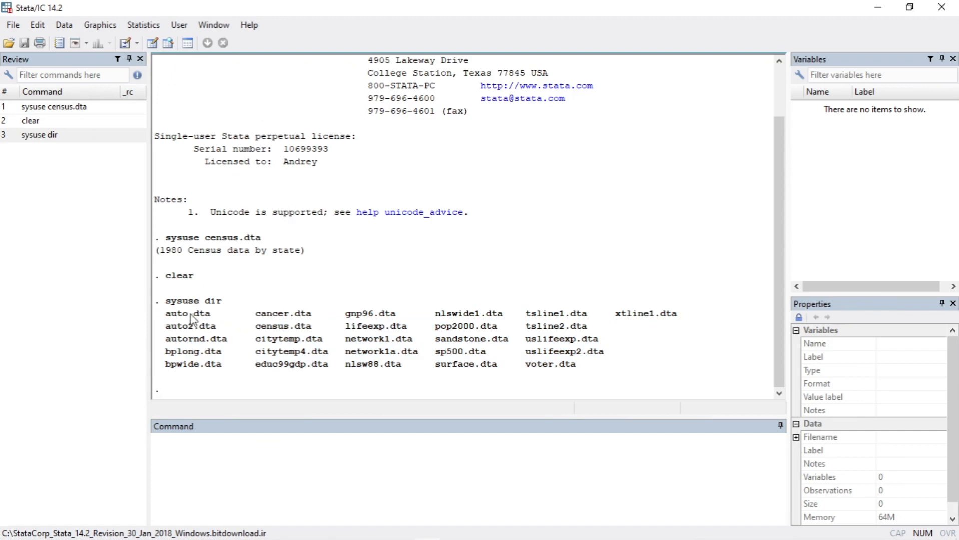
# - Load the dataset with the command sysuse nlsw88.dta, and clear it from memory
pyautogui.click(180, 453)
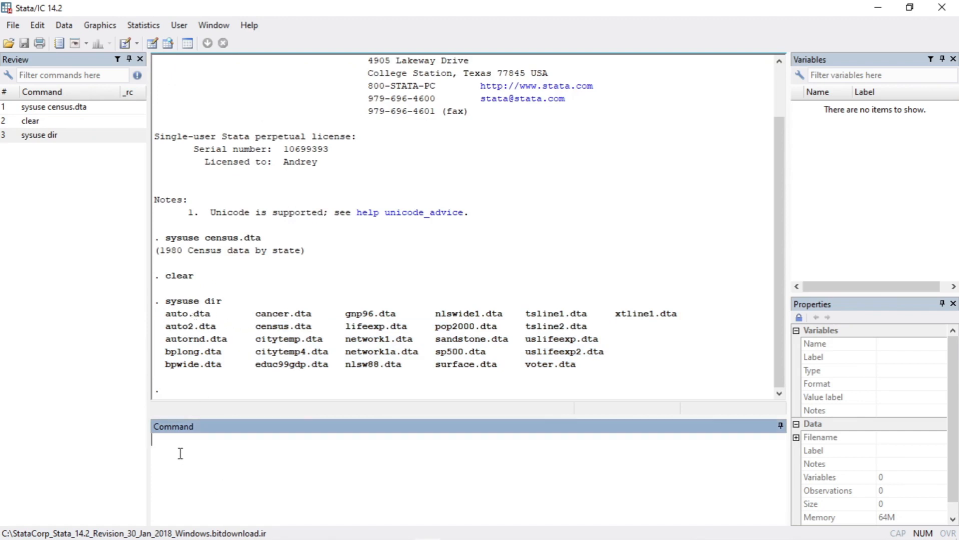
pyautogui.write('sysuse')
pyautogui.write('nlsw88.dta')
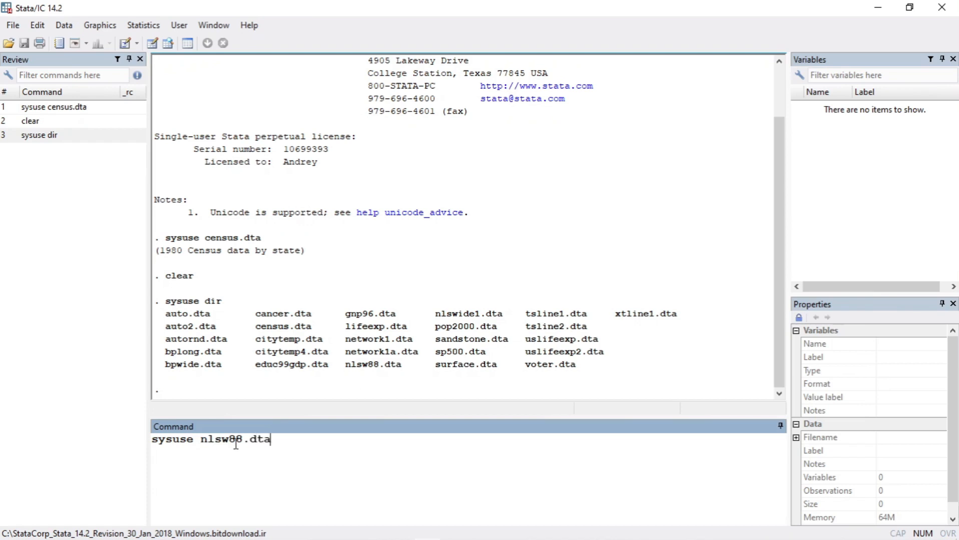
pyautogui.press('Return')
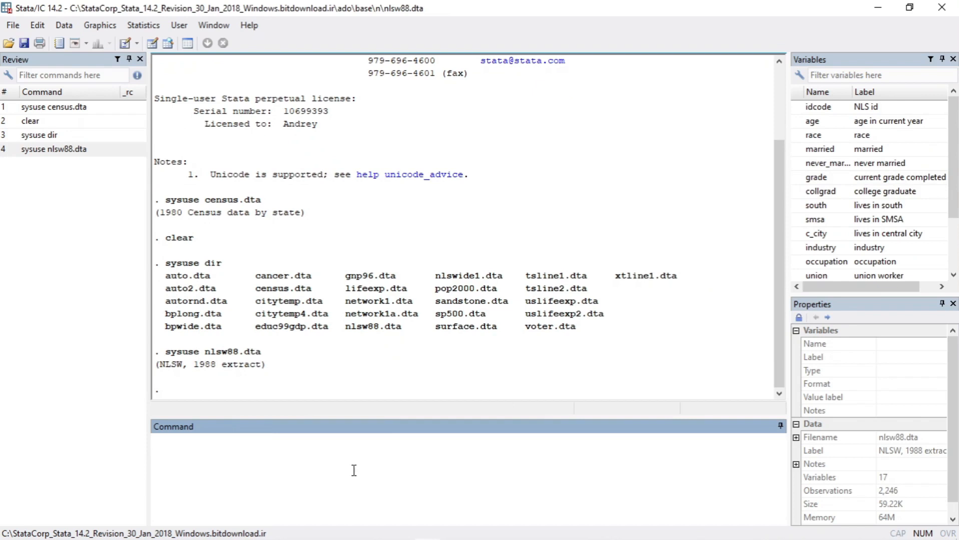
pyautogui.write('clear')
pyautogui.press('Return')
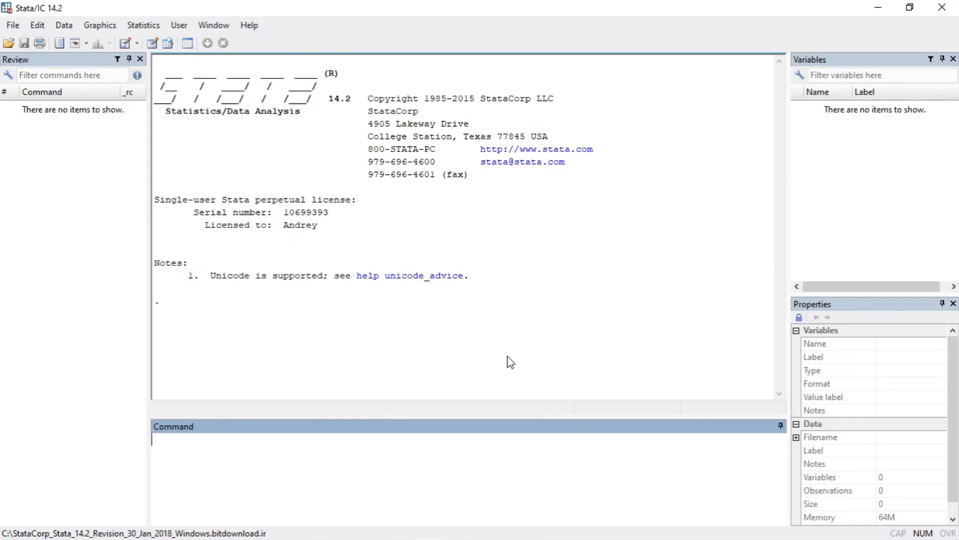
# - In the fresh session, run sysuse dir and look over the names of the shipped datasets
pyautogui.click(342, 447)
pyautogui.write('sysuse dir')
pyautogui.press('Return')
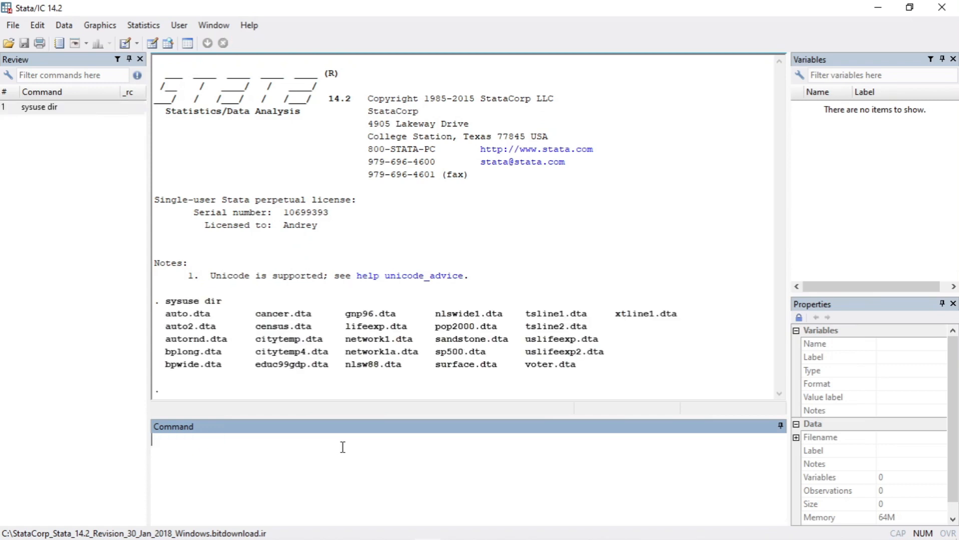
pyautogui.moveTo(580, 367); pyautogui.dragTo(141, 342)
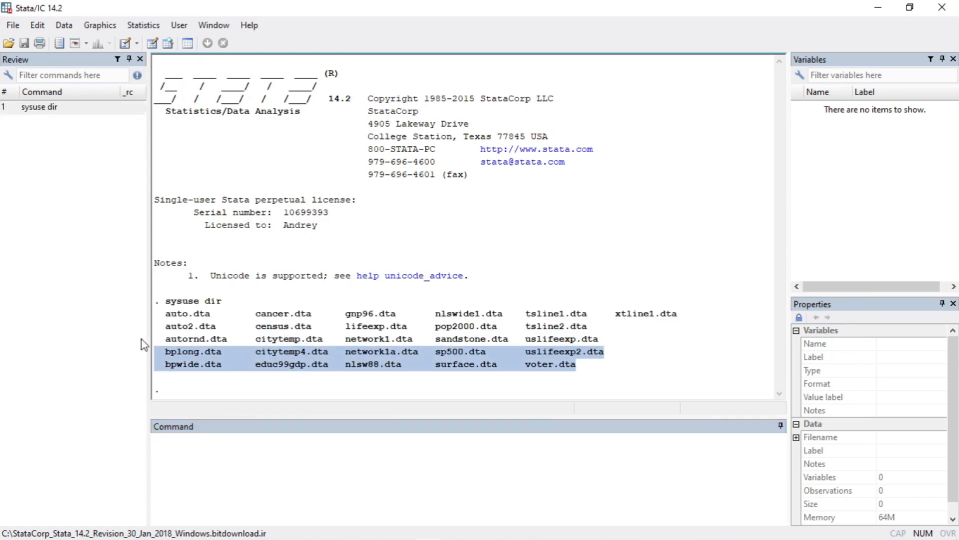
# - Load the automobile dataset with the command sysuse auto.dta
pyautogui.click(238, 452)
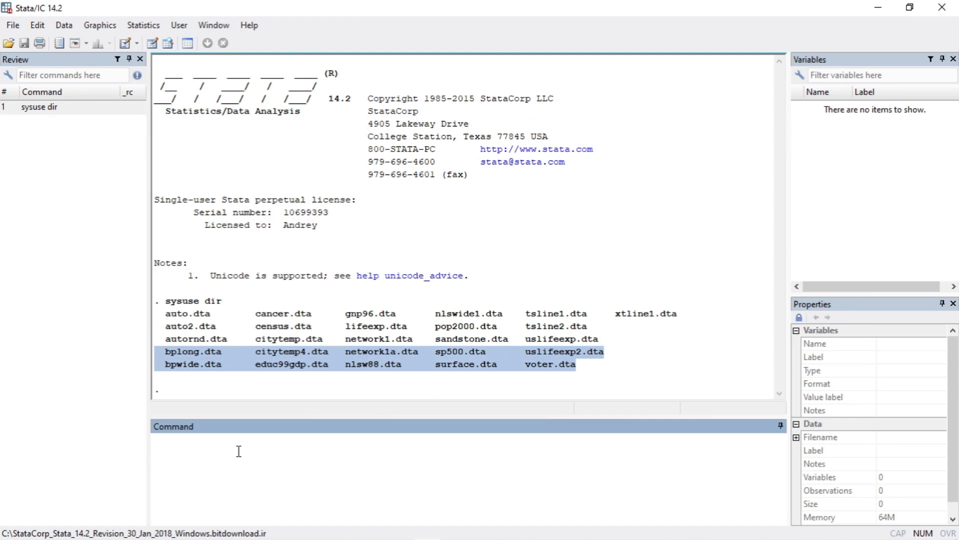
pyautogui.write('ysuse aut.dt')
pyautogui.press('BackSpace')
pyautogui.press('BackSpace')
pyautogui.press('BackSpace')
pyautogui.write('o.dta')
pyautogui.press('Return')
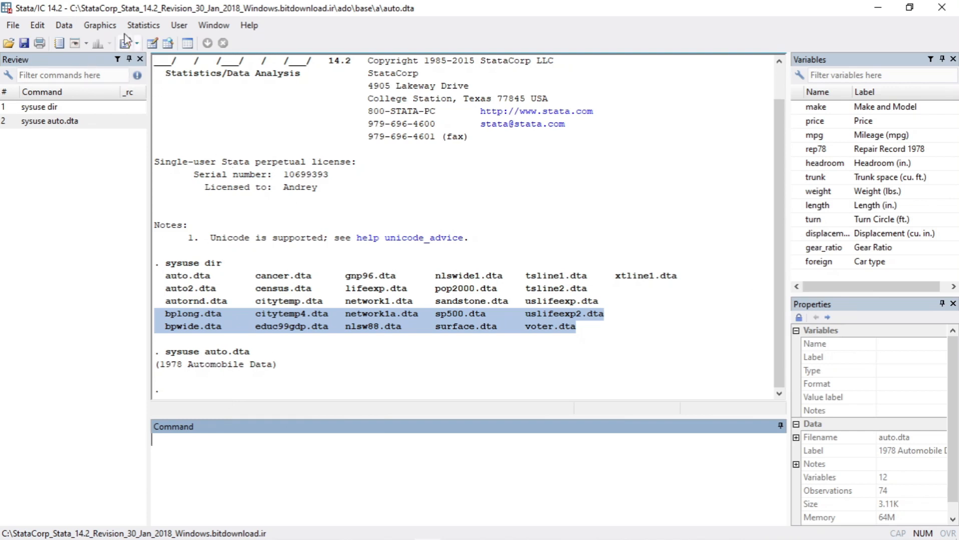
# - Describe all variables of the automobile dataset in memory with the describe dialog's default options, and page the output to its end
pyautogui.click(65, 26)
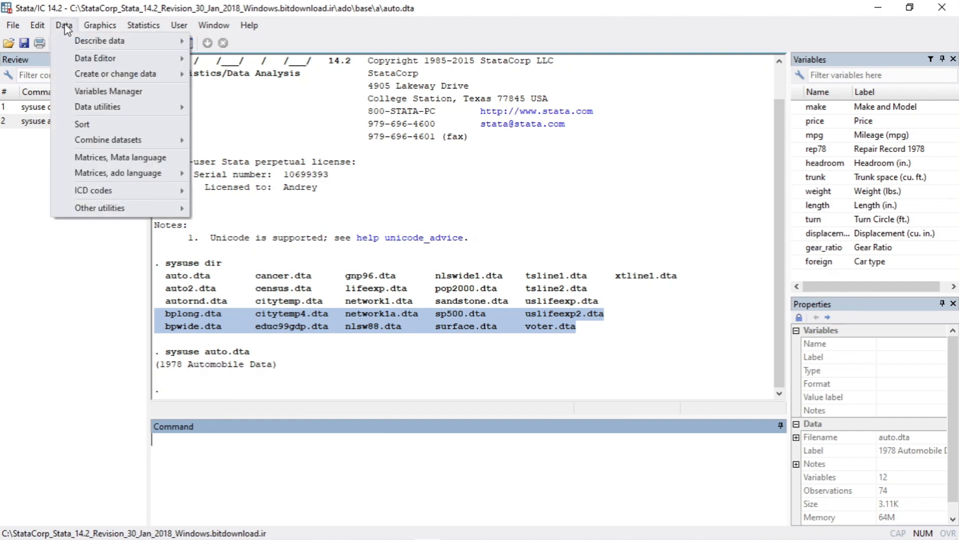
pyautogui.moveTo(135, 42)
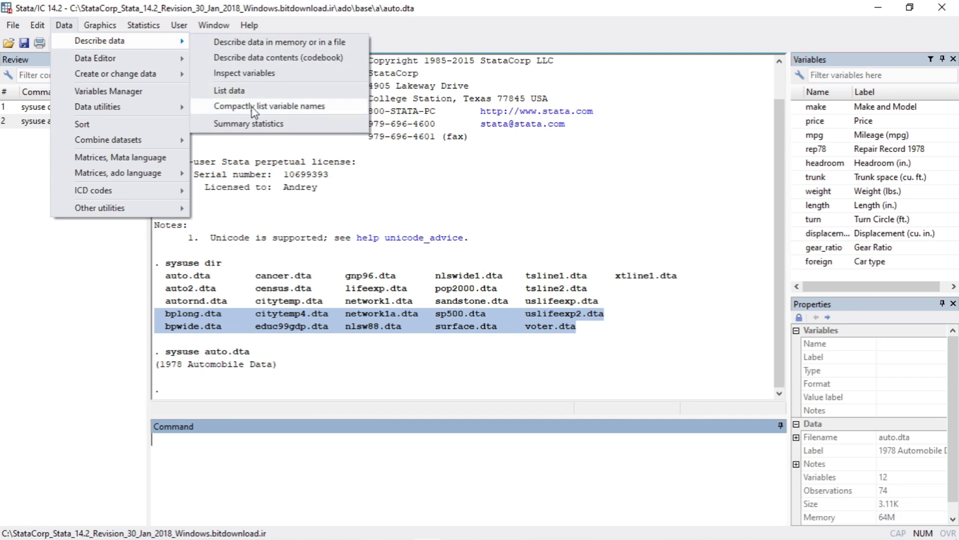
pyautogui.moveTo(249, 26)
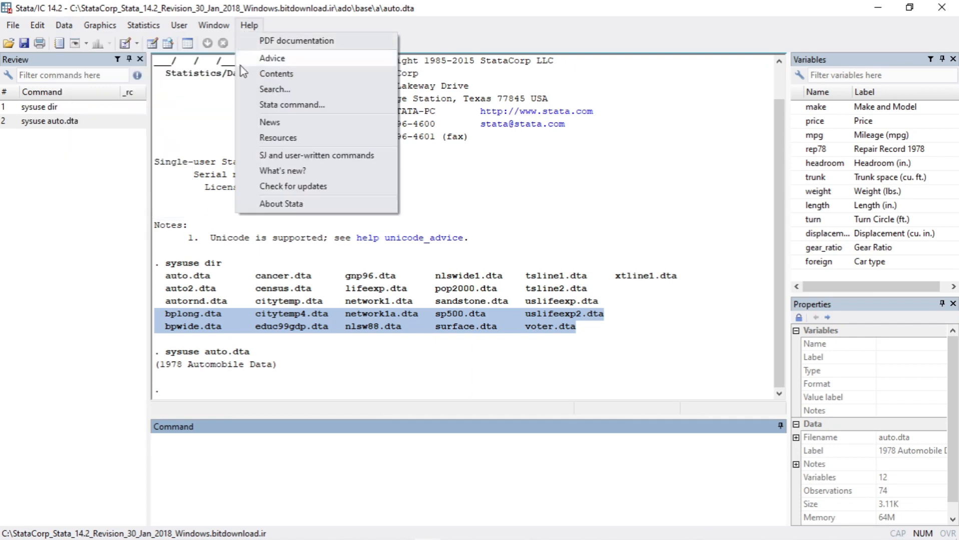
pyautogui.moveTo(69, 26)
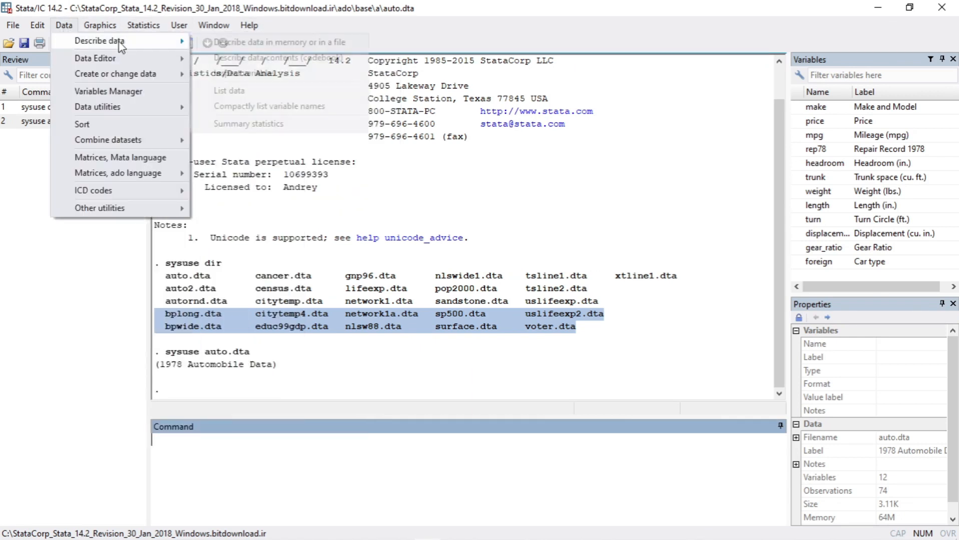
pyautogui.click(244, 46)
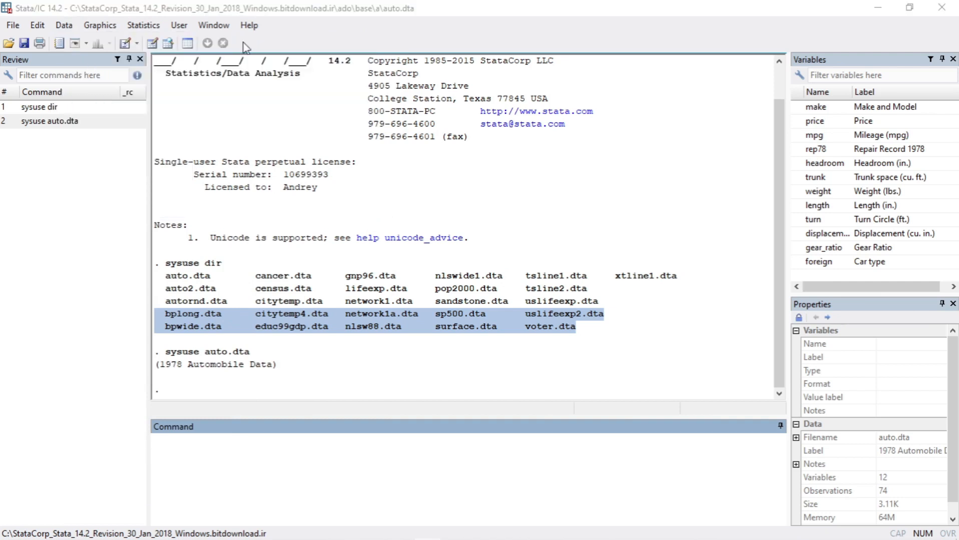
pyautogui.moveTo(435, 145); pyautogui.dragTo(453, 57)
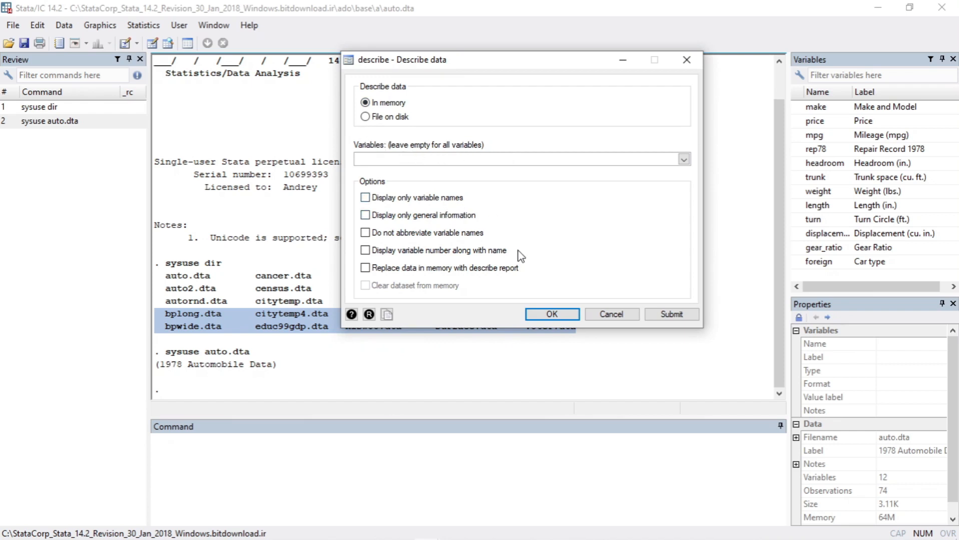
pyautogui.moveTo(564, 61); pyautogui.dragTo(754, 46)
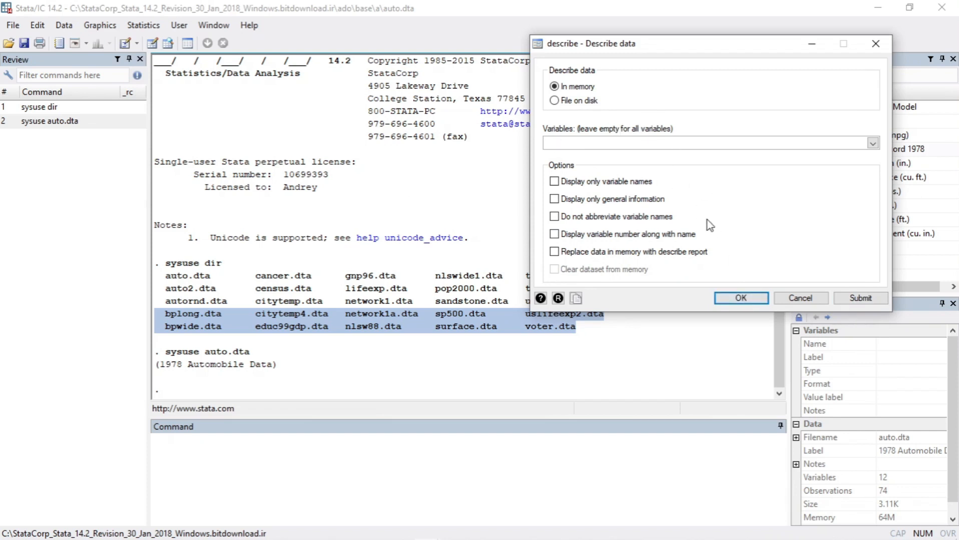
pyautogui.click(740, 298)
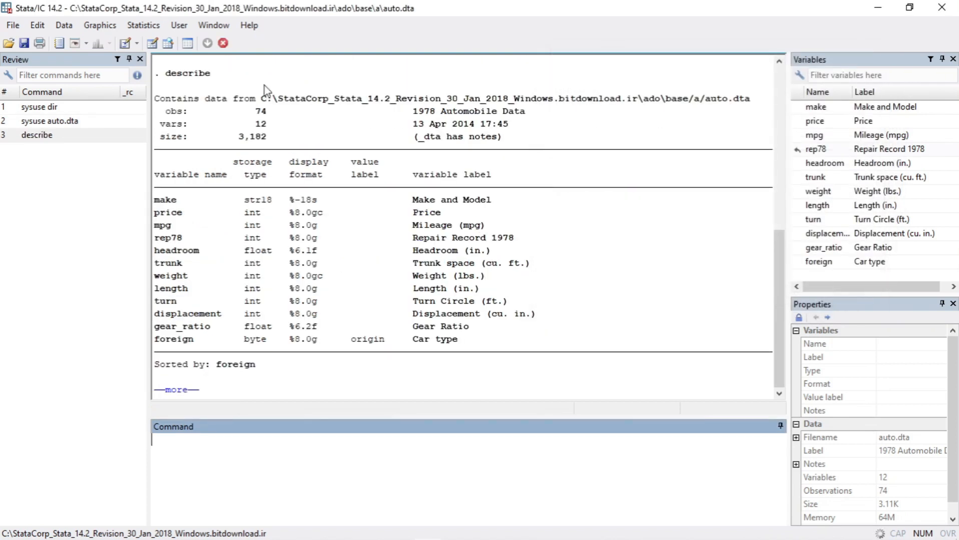
pyautogui.doubleClick(179, 73)
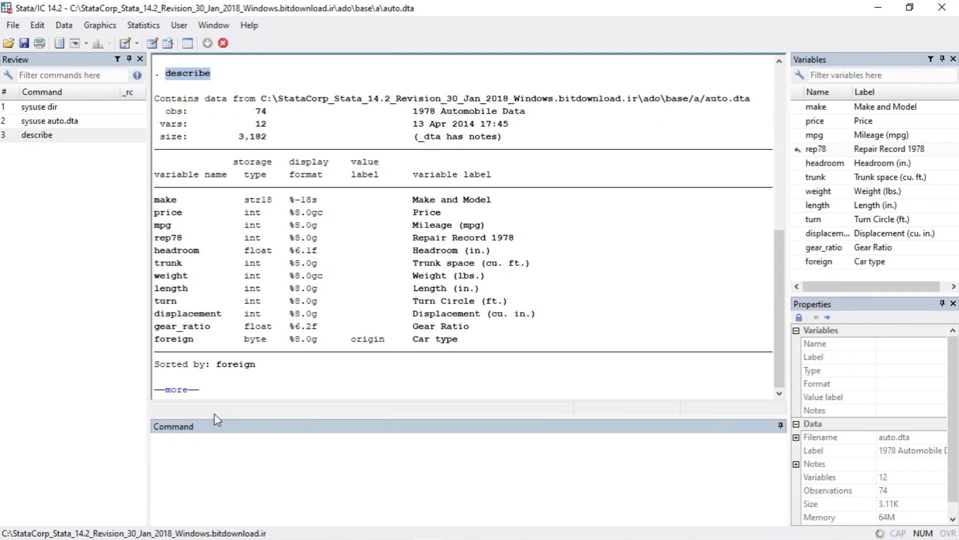
pyautogui.click(174, 450)
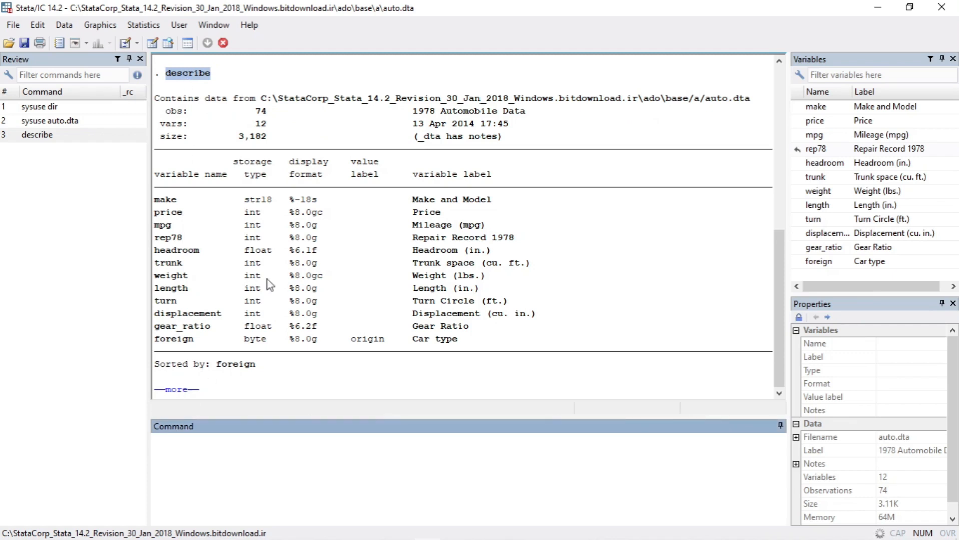
pyautogui.click(178, 390)
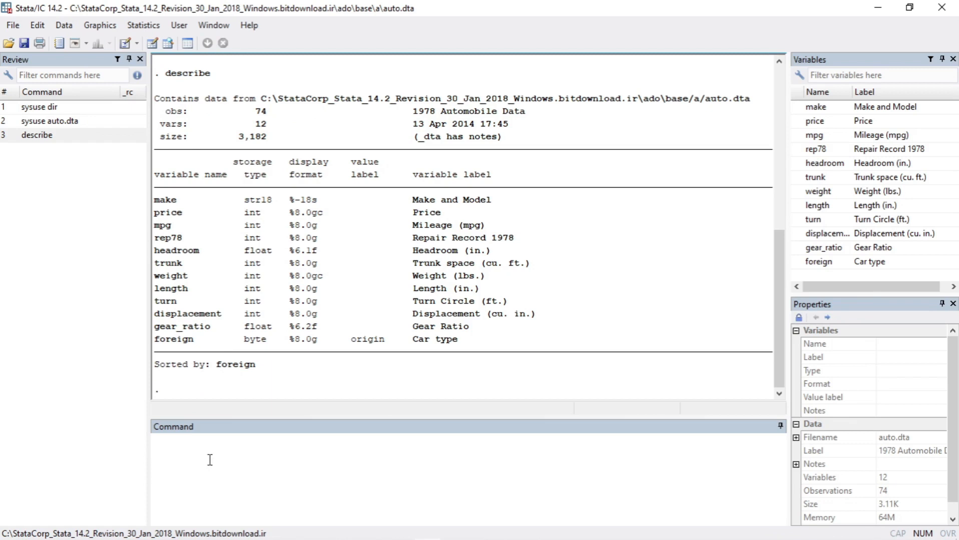
# - Describe only the variables price, rep78, weight and length of the data in memory, using the describe dialog
pyautogui.click(63, 25)
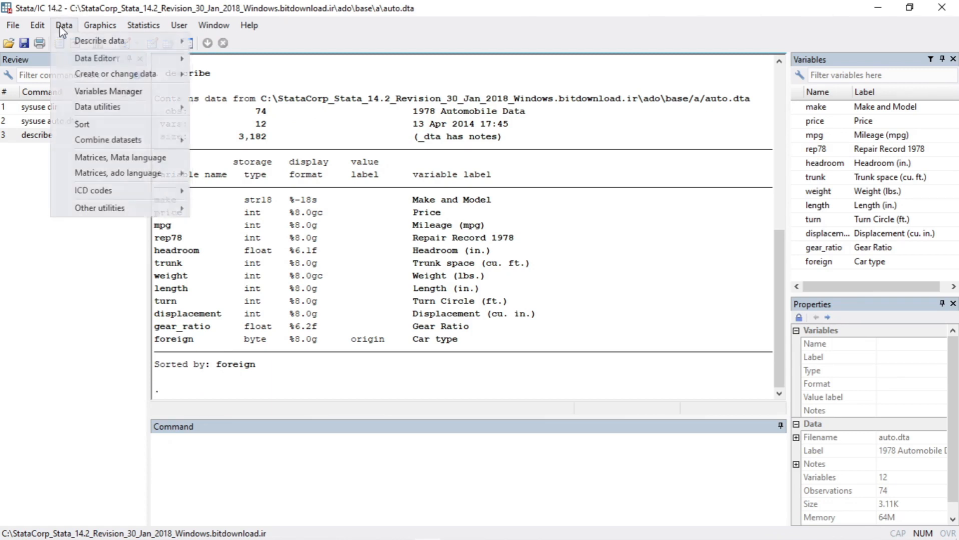
pyautogui.moveTo(132, 46)
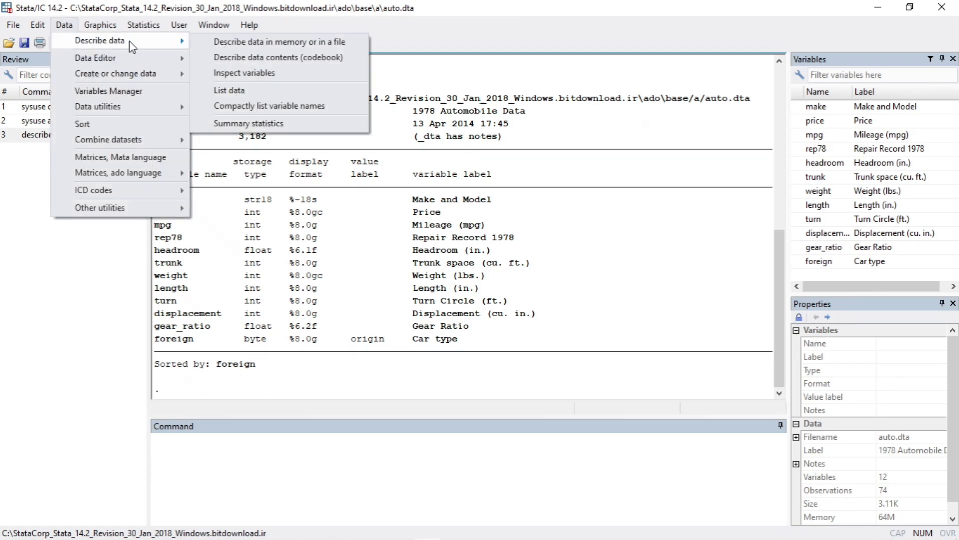
pyautogui.click(224, 42)
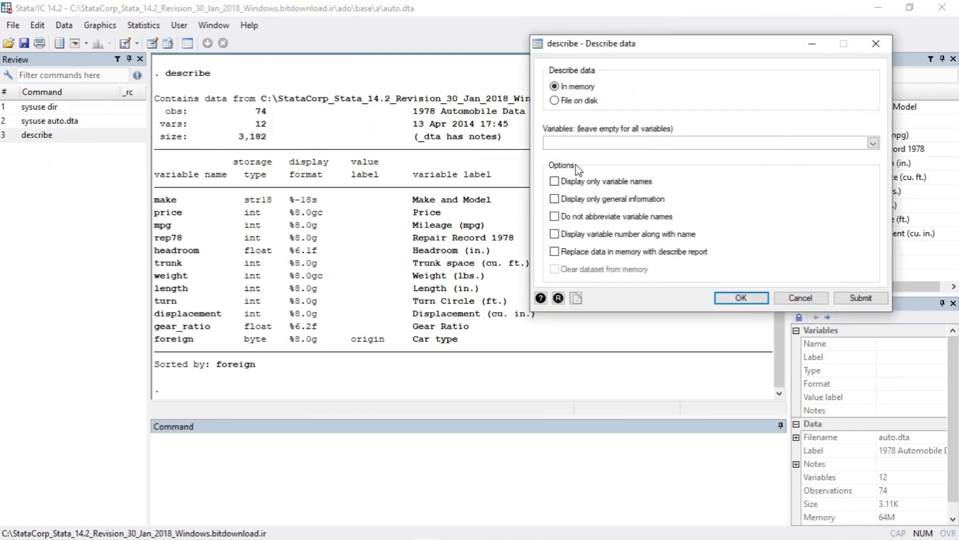
pyautogui.click(872, 144)
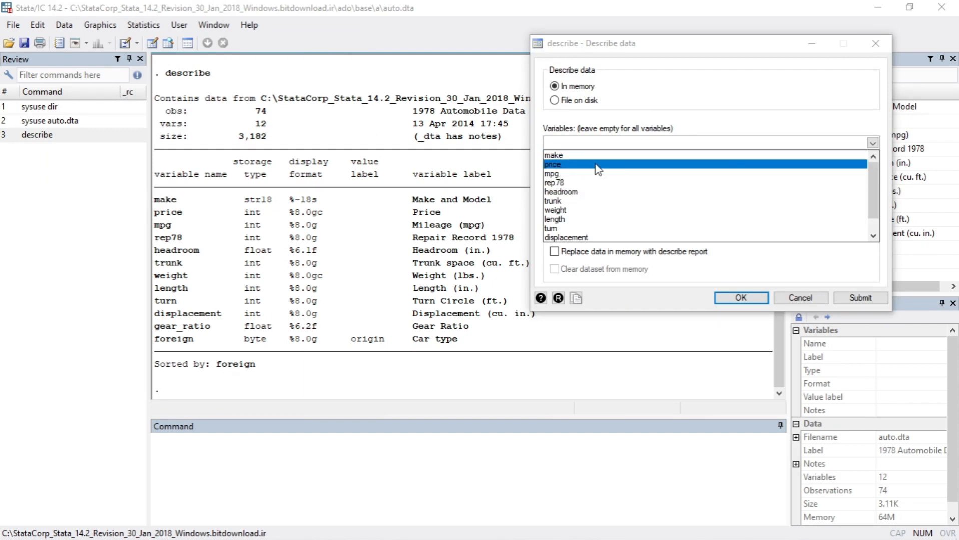
pyautogui.click(559, 166)
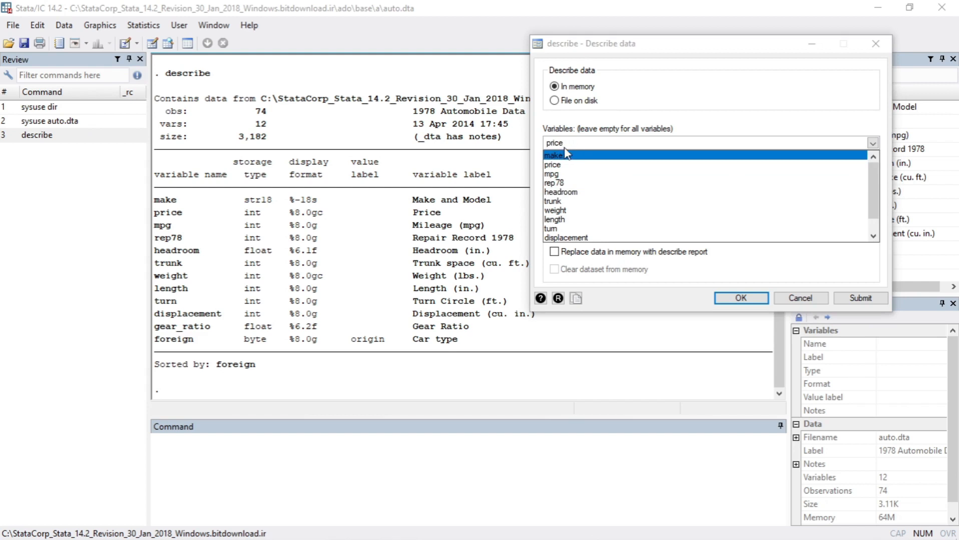
pyautogui.click(554, 184)
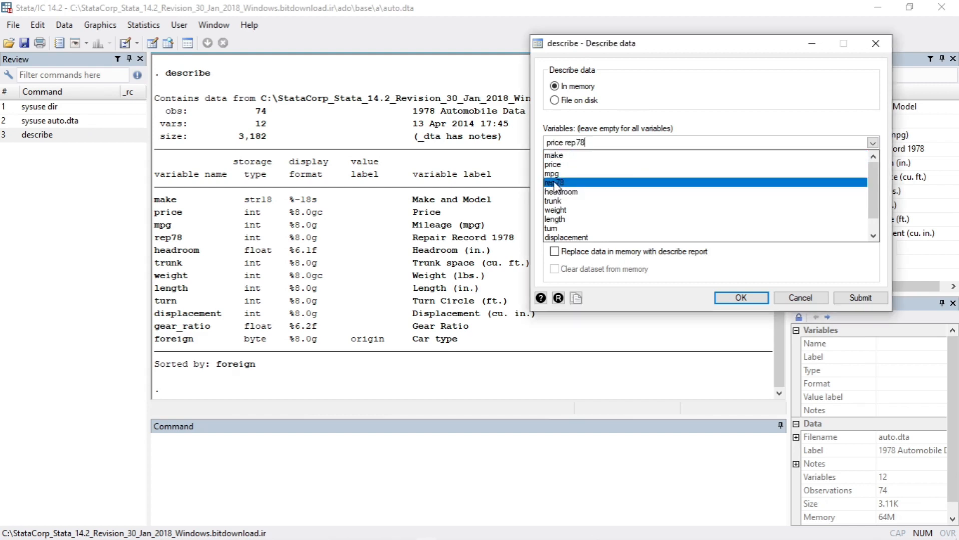
pyautogui.click(555, 210)
pyautogui.click(554, 219)
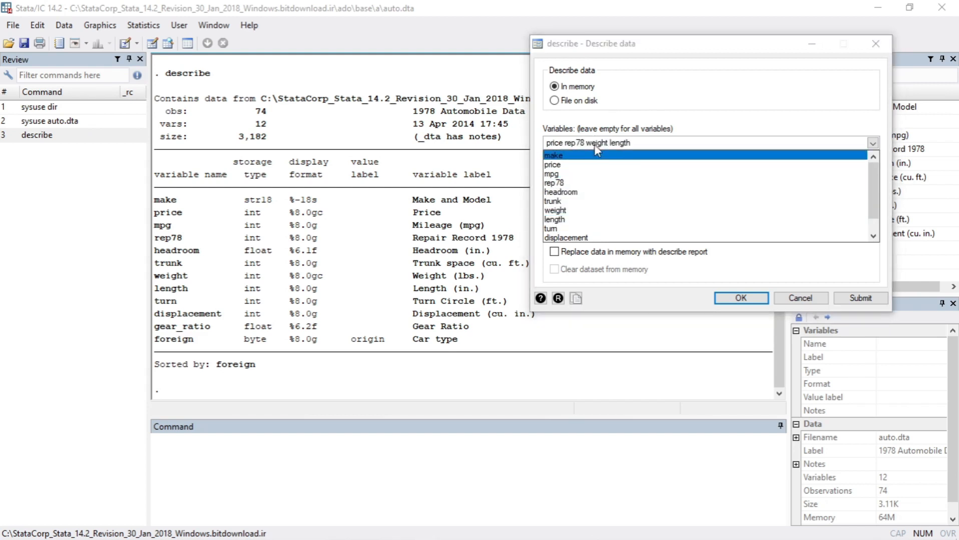
pyautogui.click(837, 259)
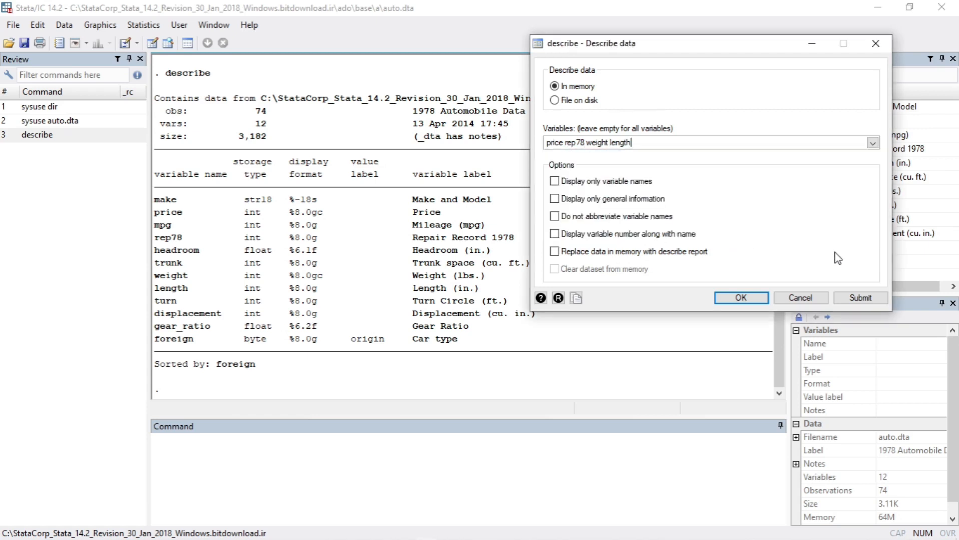
pyautogui.click(857, 299)
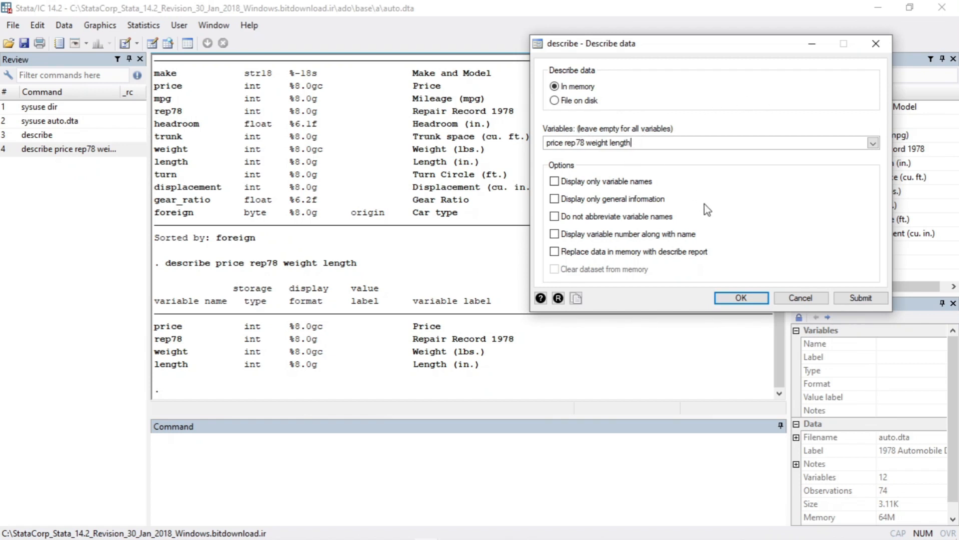
# - Describe the same four variables once with only variable names and once with only general information, and close the describe dialog
pyautogui.click(553, 183)
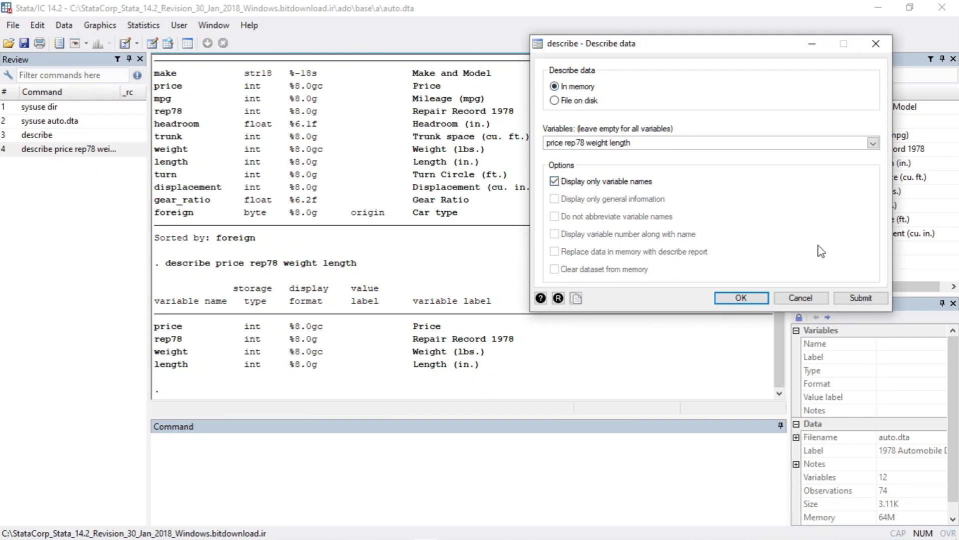
pyautogui.click(856, 299)
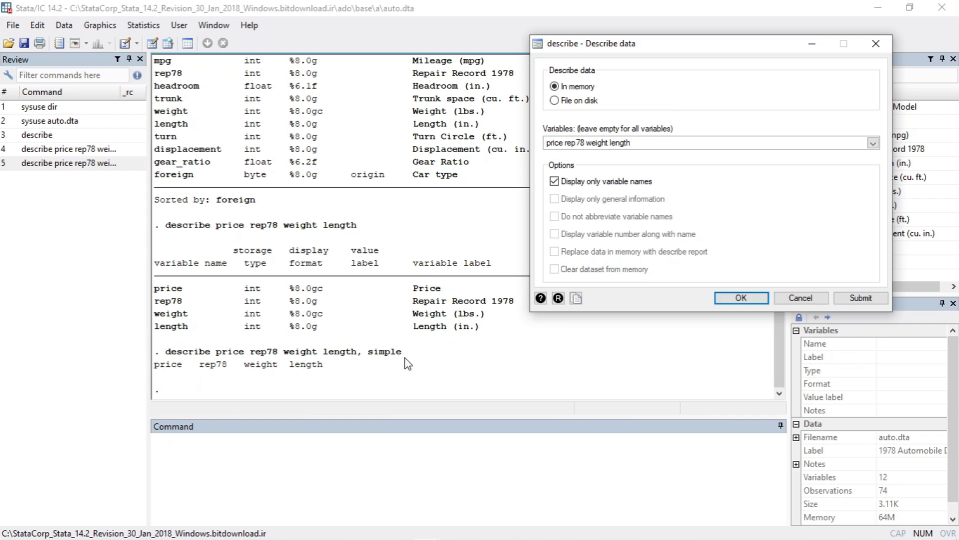
pyautogui.click(555, 182)
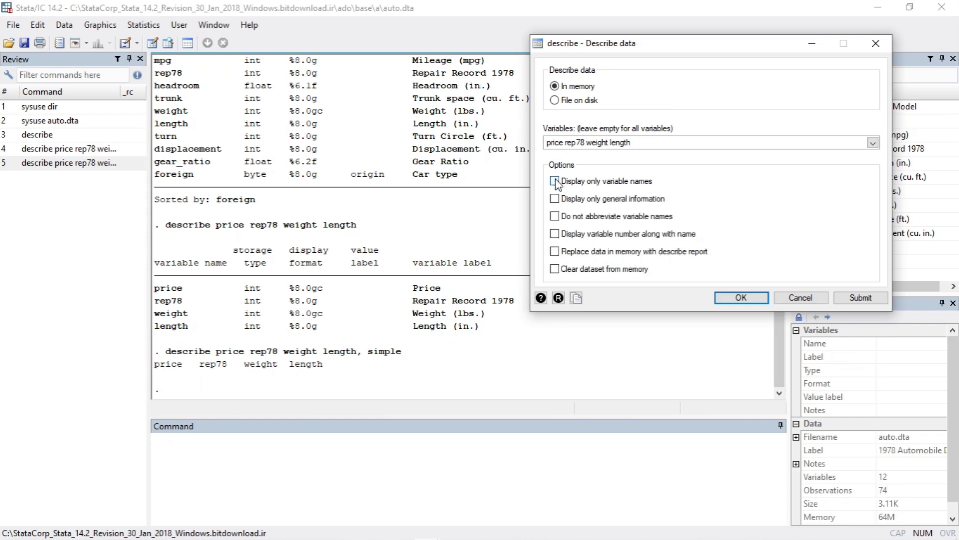
pyautogui.click(555, 199)
pyautogui.click(854, 297)
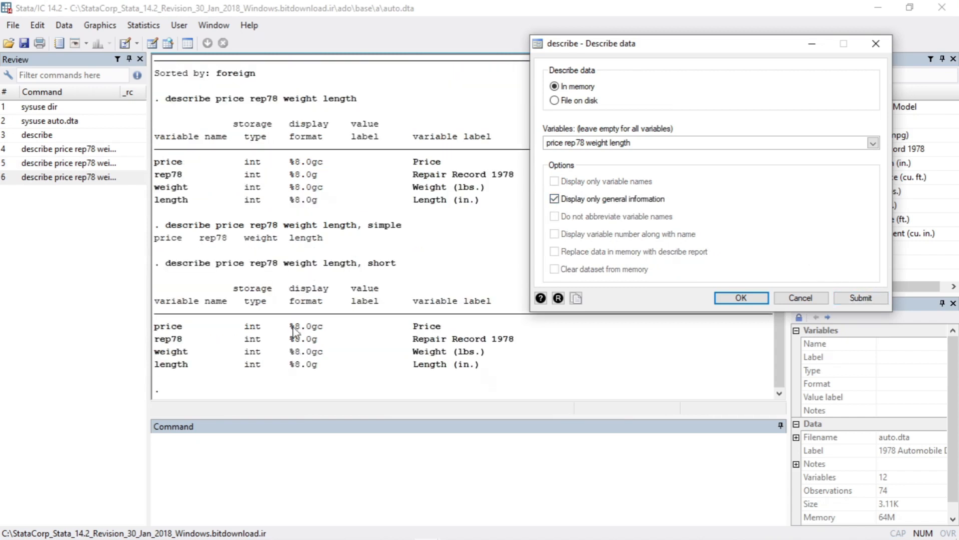
pyautogui.click(554, 199)
pyautogui.click(800, 298)
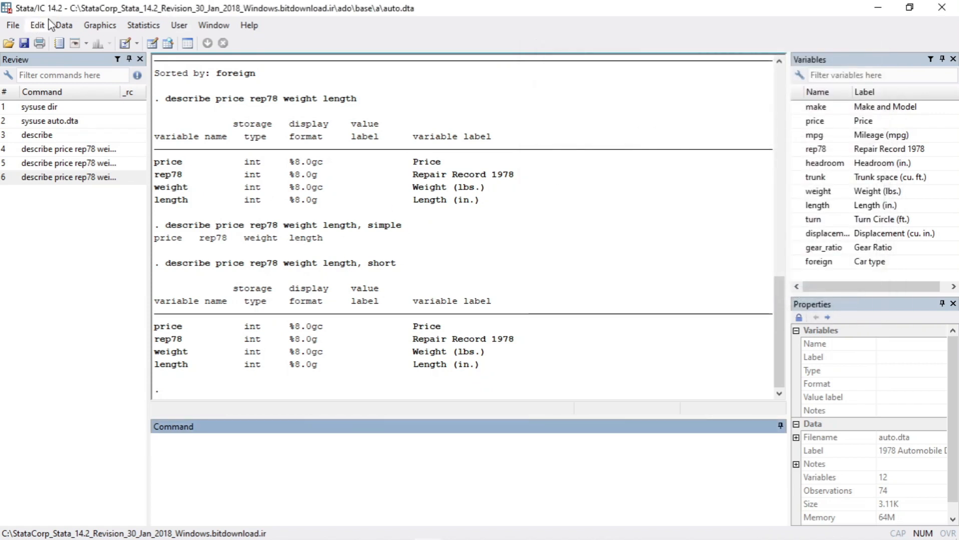
# - Run a codebook of the data contents for all variables and close its dialog
pyautogui.click(62, 25)
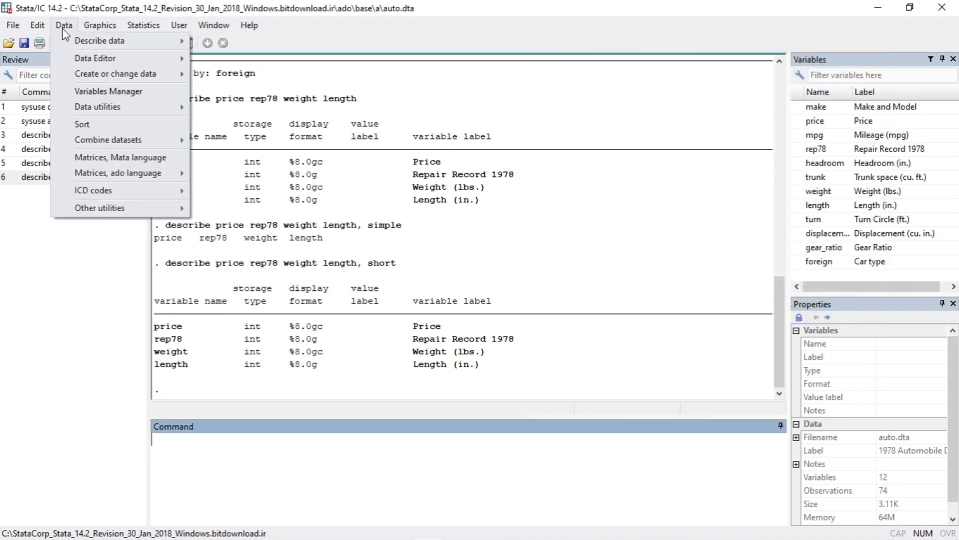
pyautogui.moveTo(111, 42)
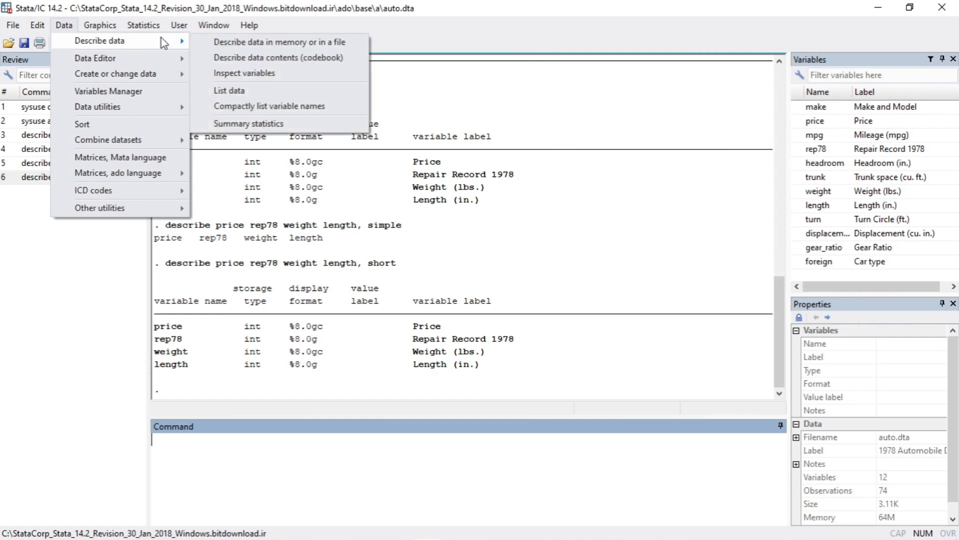
pyautogui.click(312, 59)
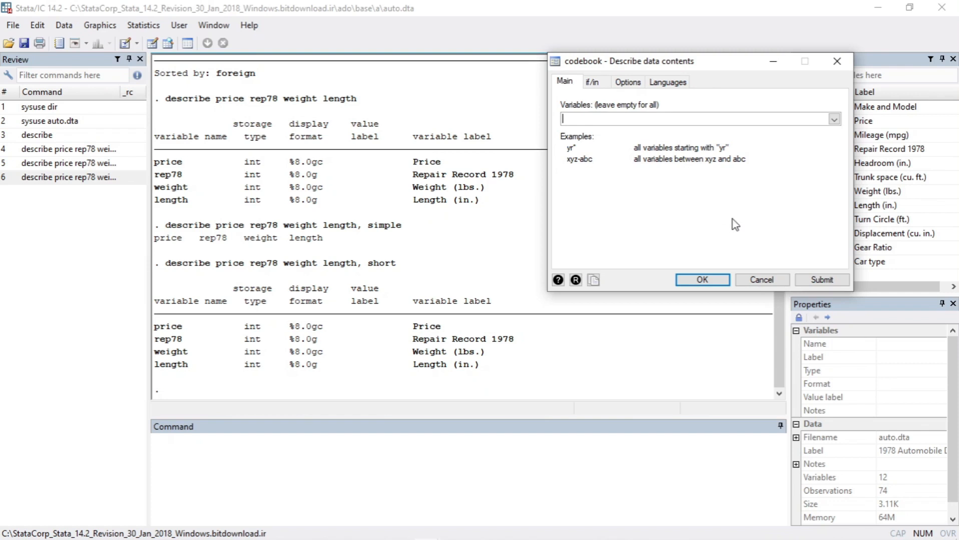
pyautogui.click(821, 280)
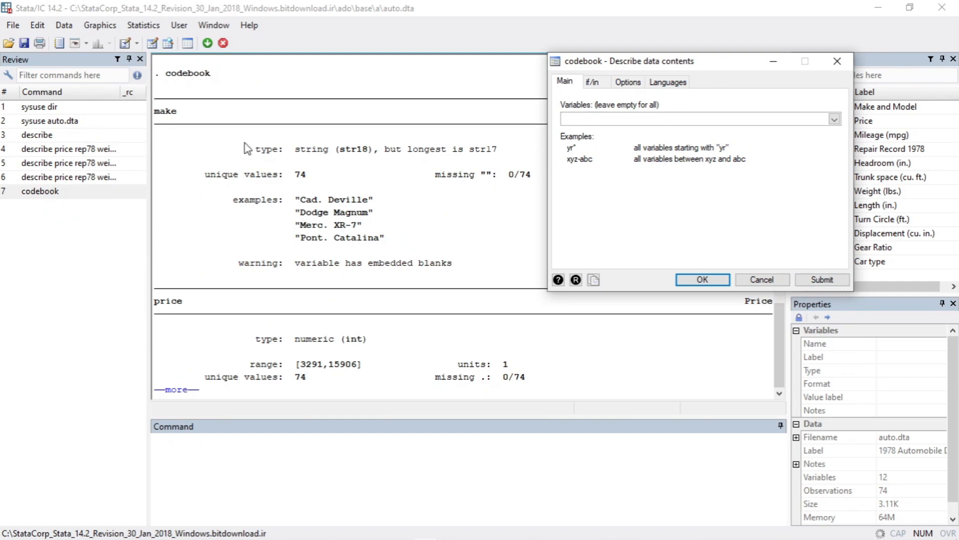
pyautogui.click(754, 276)
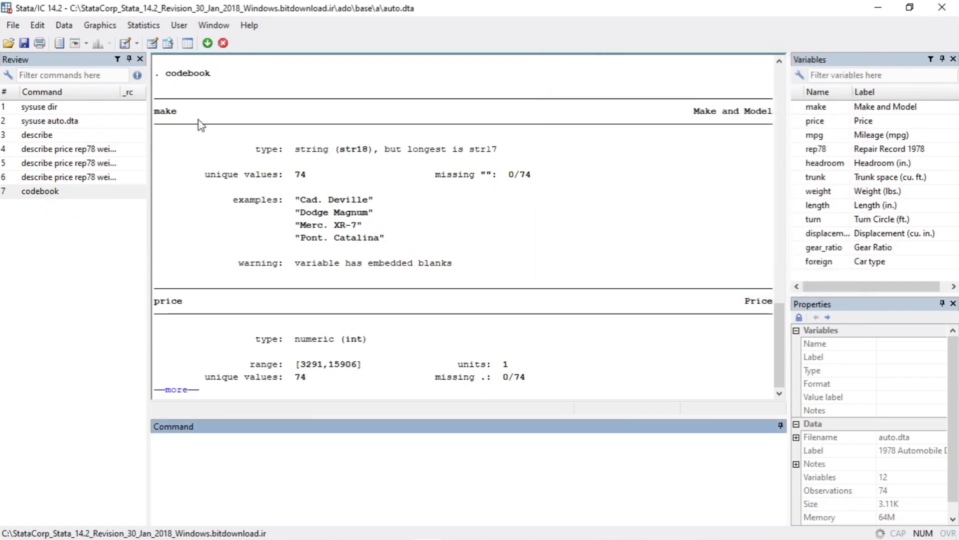
# - Examine the codebook entry for make: its type, unique values, missing values, examples and warning
pyautogui.moveTo(182, 113); pyautogui.dragTo(154, 113)
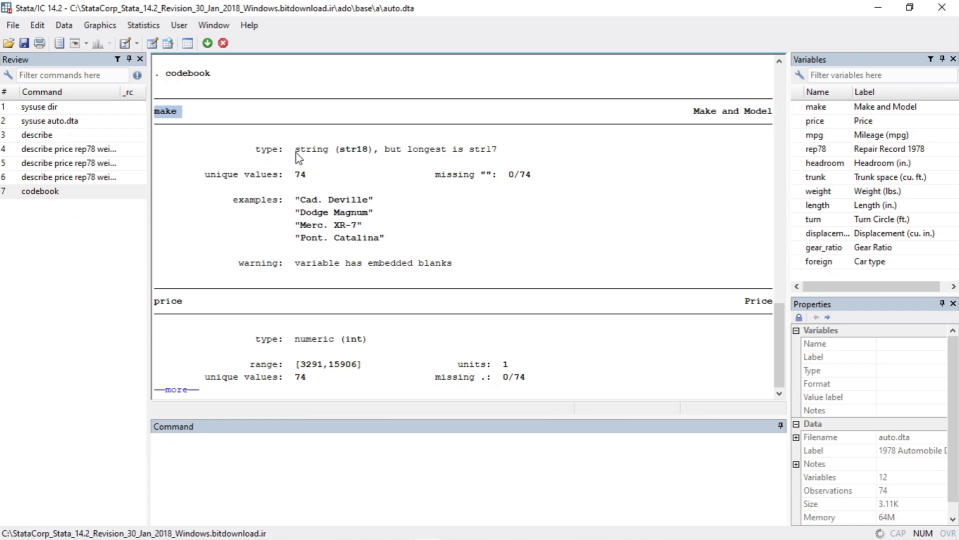
pyautogui.moveTo(311, 154); pyautogui.dragTo(357, 161)
pyautogui.moveTo(514, 176); pyautogui.dragTo(531, 175)
pyautogui.moveTo(306, 171)
pyautogui.mouseDown()
pyautogui.moveTo(273, 184)
pyautogui.moveTo(327, 161)
pyautogui.mouseUp()
pyautogui.click(276, 190)
pyautogui.moveTo(300, 199)
pyautogui.mouseDown()
pyautogui.moveTo(366, 237)
pyautogui.moveTo(340, 214)
pyautogui.mouseUp()
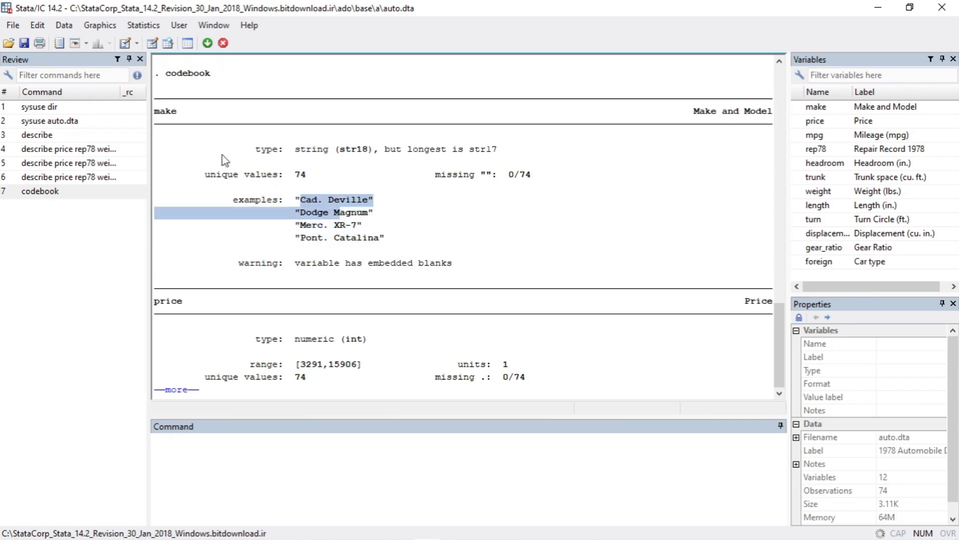
pyautogui.click(268, 267)
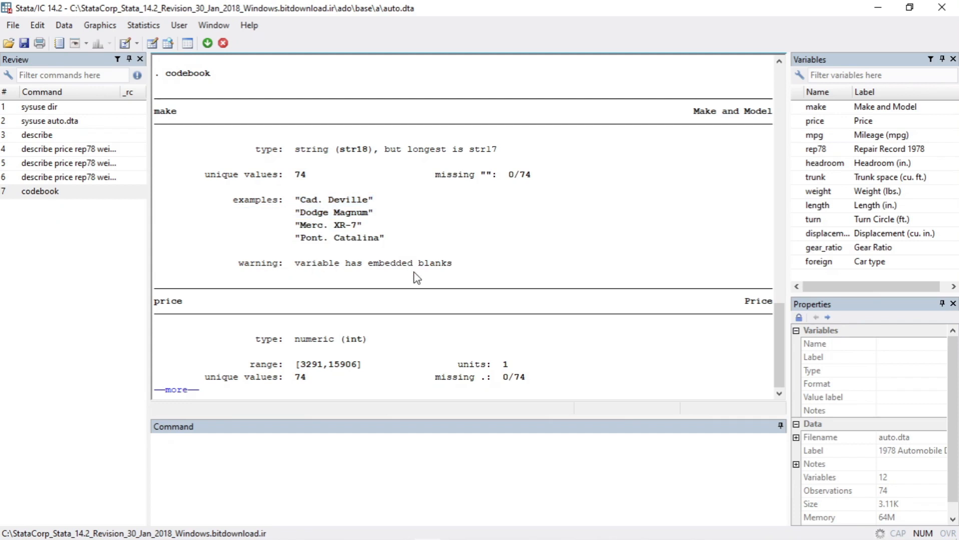
# - Page through the remaining codebook output up to the last variable, foreign
pyautogui.click(182, 391)
pyautogui.click(182, 390)
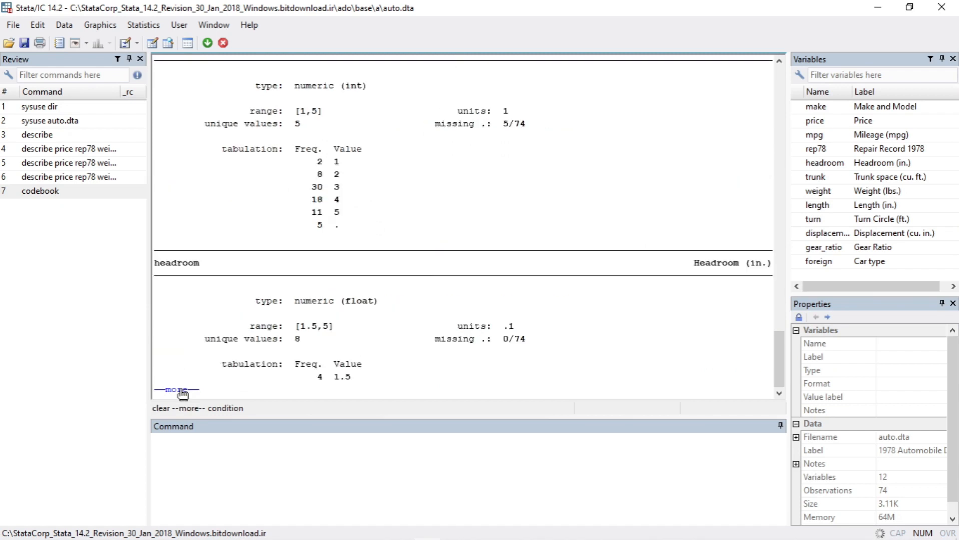
pyautogui.click(182, 390)
pyautogui.click(182, 390)
pyautogui.click(182, 390)
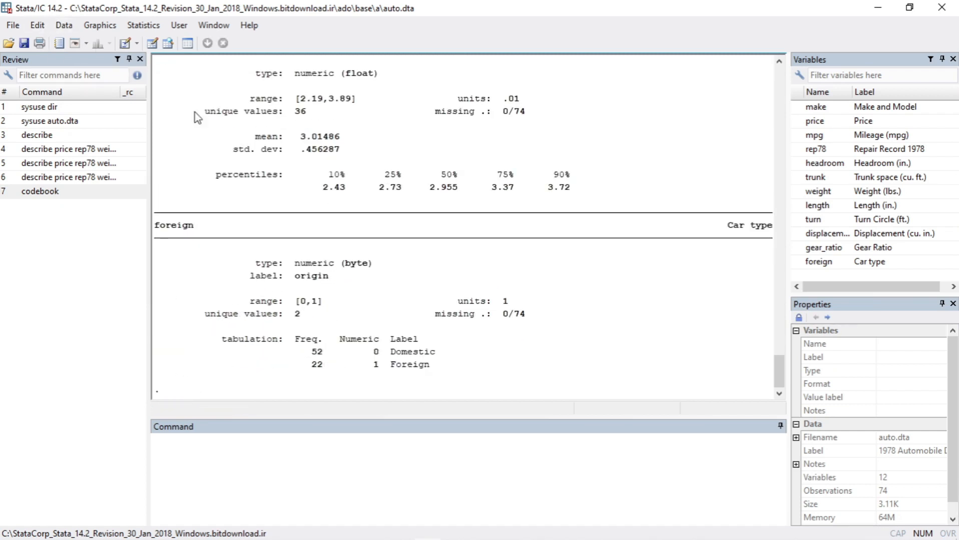
# - Run a codebook command for the price variable alone
pyautogui.click(197, 449)
pyautogui.write('codebook')
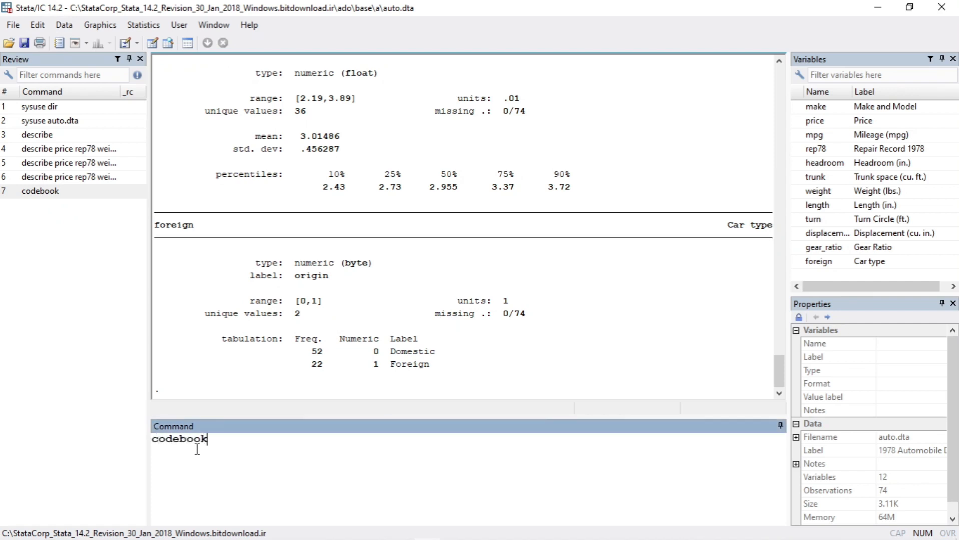
pyautogui.write(' price')
pyautogui.press('Return')
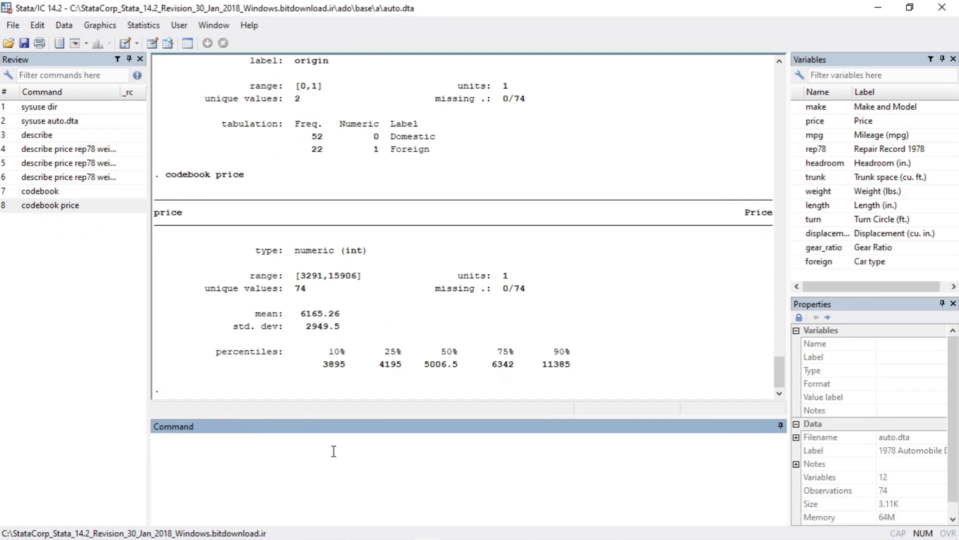
# - Run a codebook command for mpg, weight and length, and show its output through to the end
pyautogui.write('codebook')
pyautogui.click(797, 137)
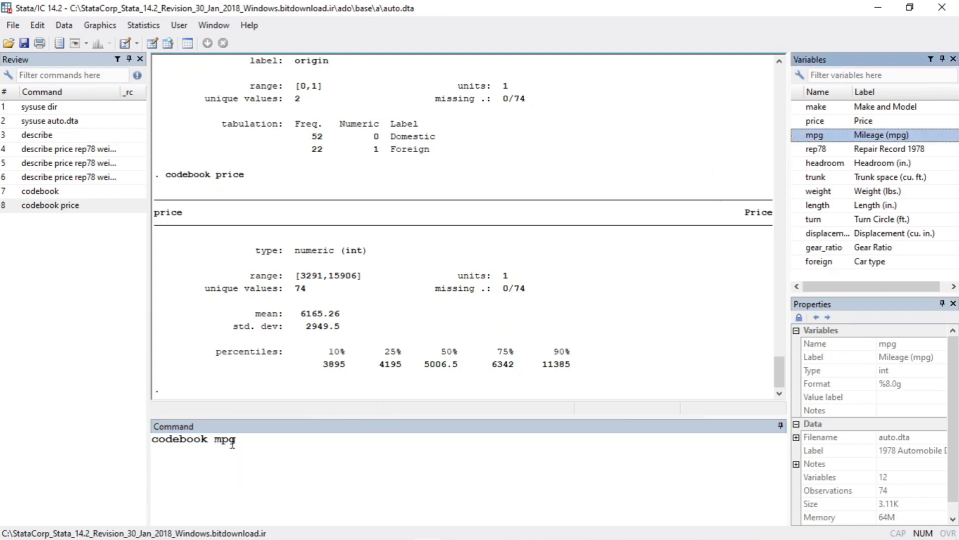
pyautogui.click(796, 192)
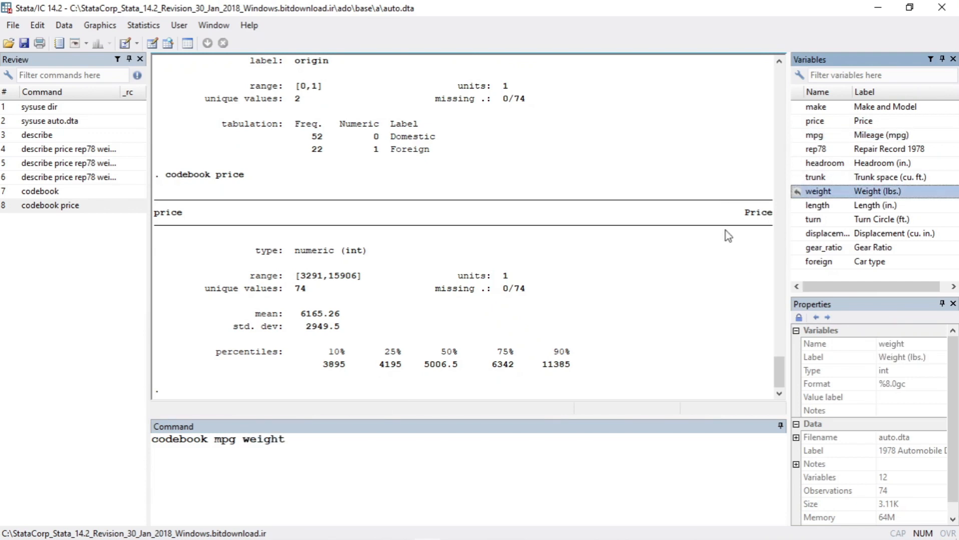
pyautogui.click(797, 206)
pyautogui.click(415, 454)
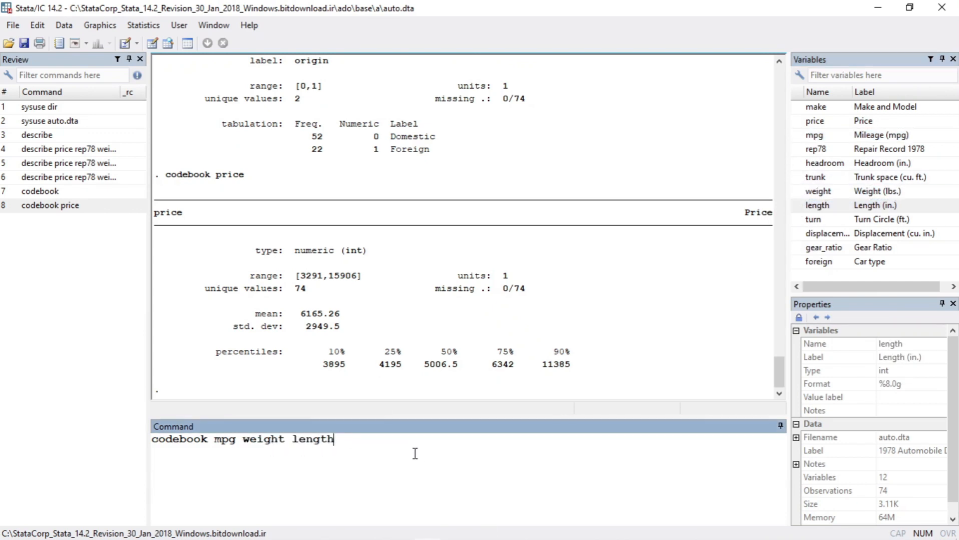
pyautogui.press('Return')
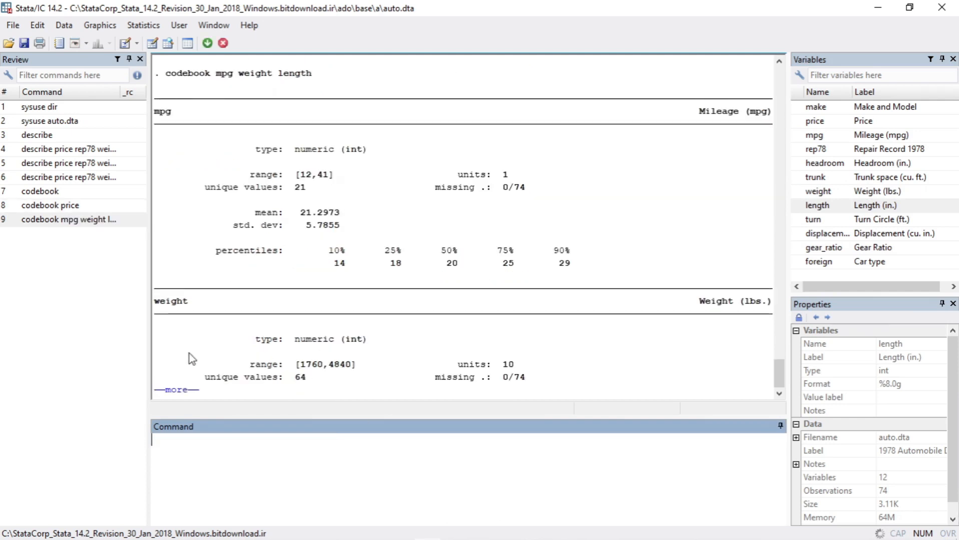
pyautogui.click(181, 391)
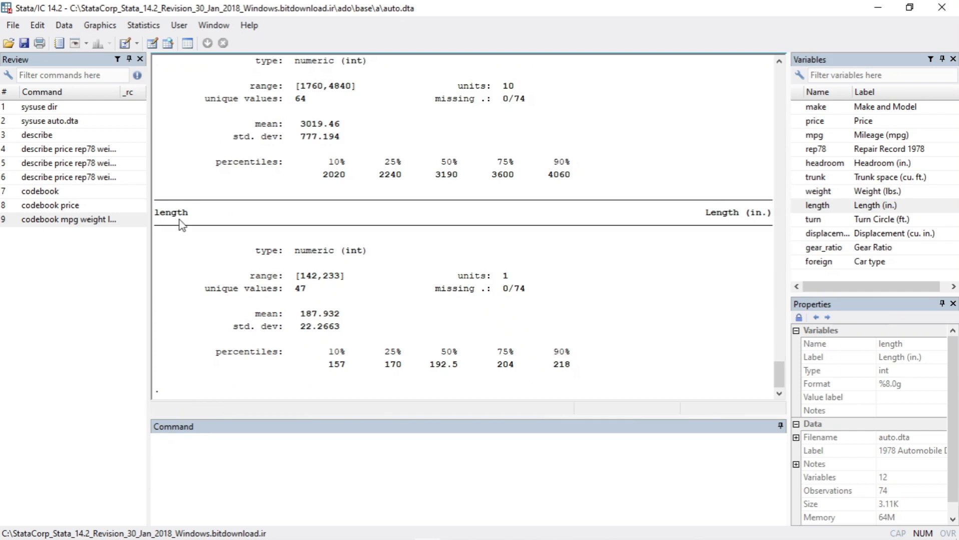
# - Run the inspect command on all variables by leaving its variable list empty
pyautogui.click(65, 26)
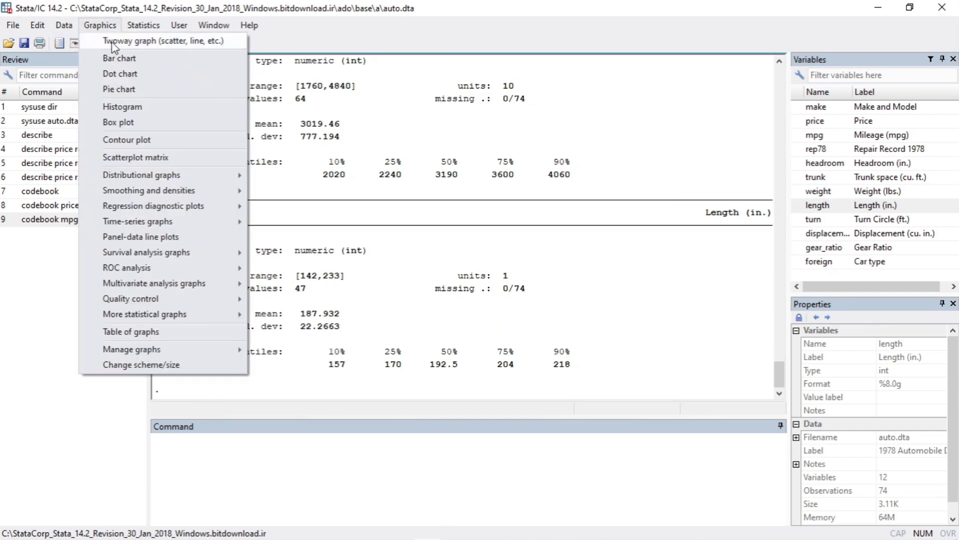
pyautogui.moveTo(161, 41)
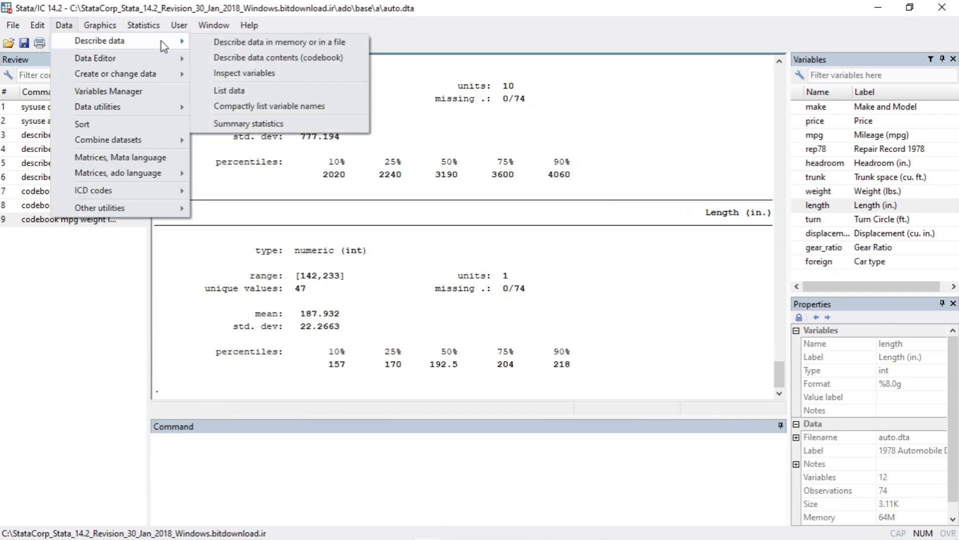
pyautogui.click(235, 74)
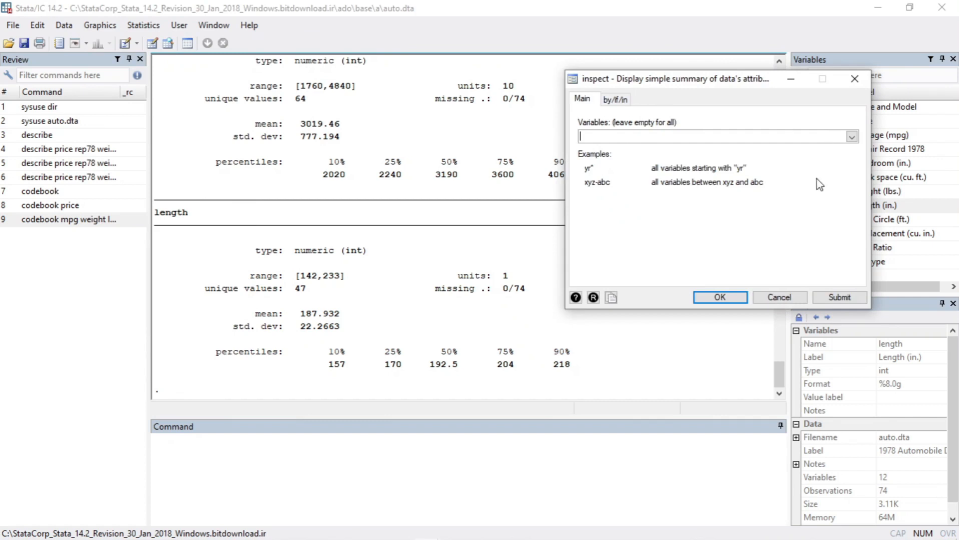
pyautogui.click(851, 136)
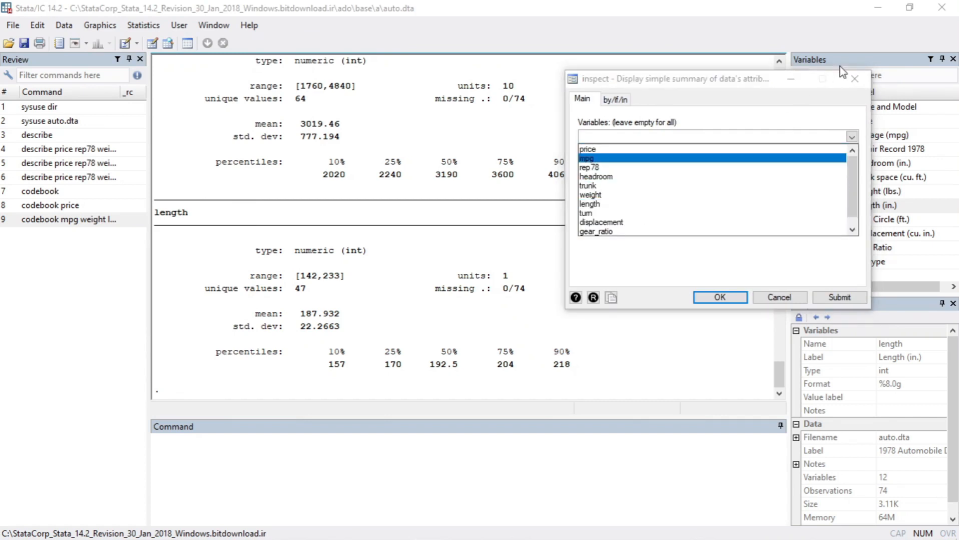
pyautogui.click(807, 123)
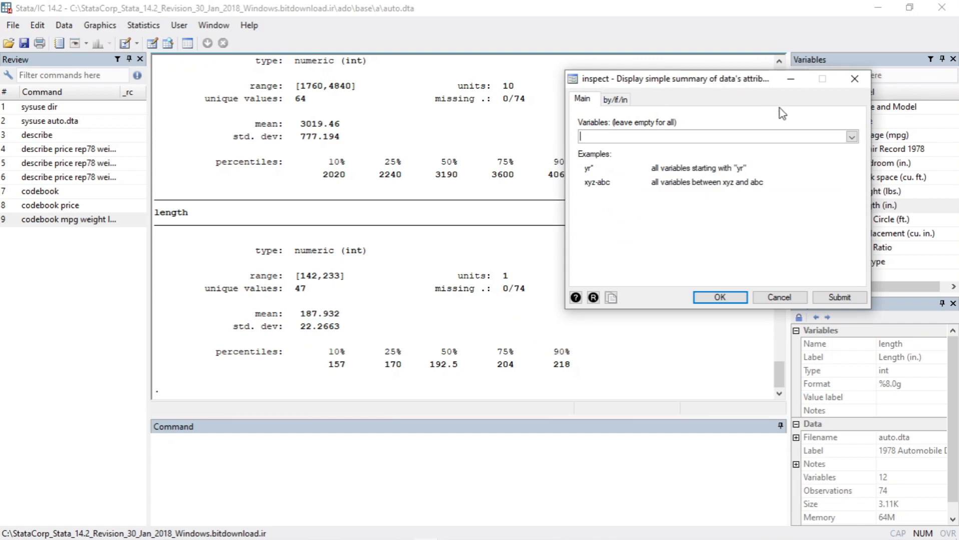
pyautogui.click(737, 296)
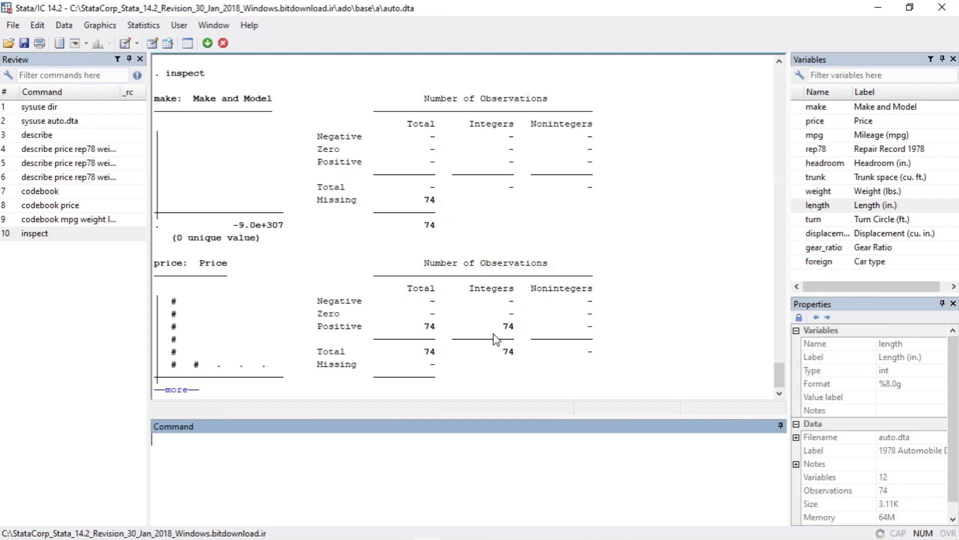
# - Examine the inspect output from make and price through to the last variable, foreign
pyautogui.click(178, 390)
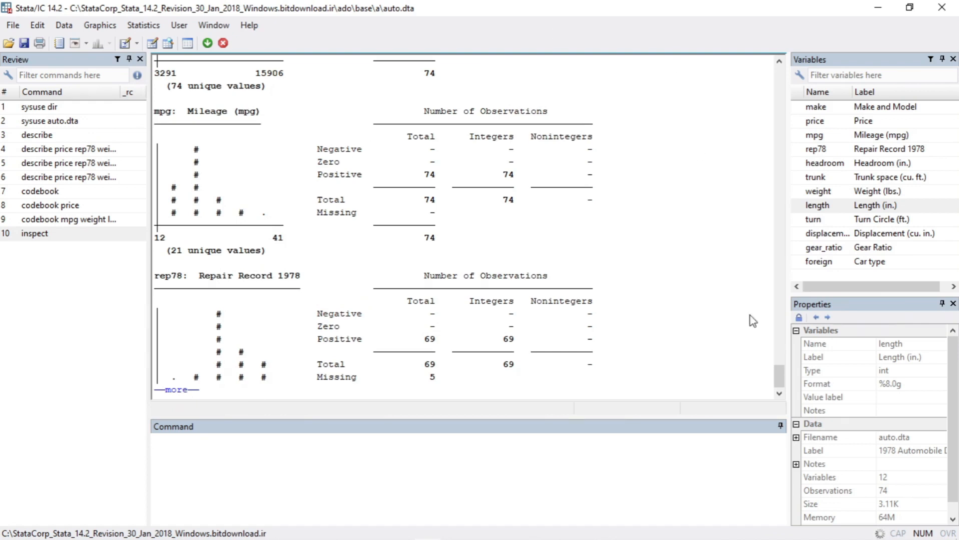
pyautogui.moveTo(776, 383); pyautogui.dragTo(777, 363)
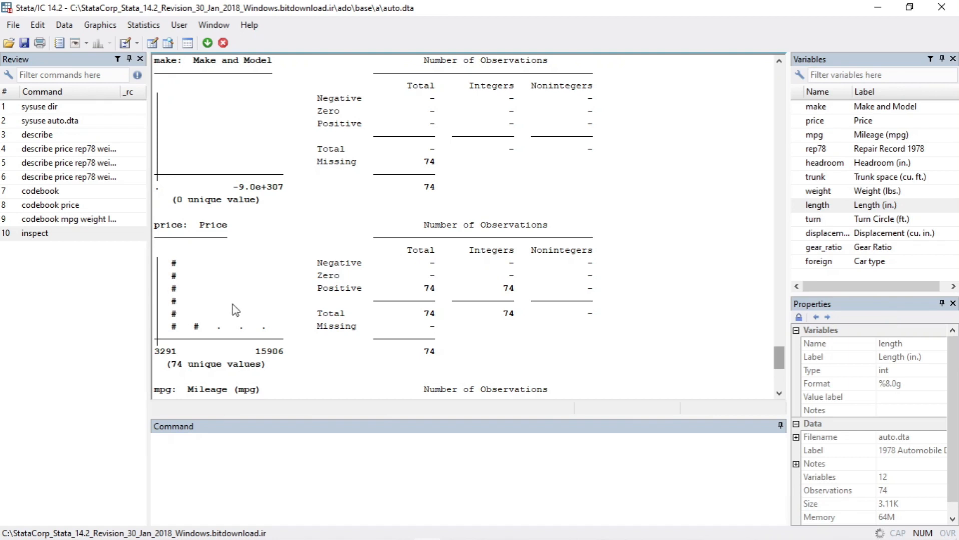
pyautogui.moveTo(778, 354); pyautogui.dragTo(777, 382)
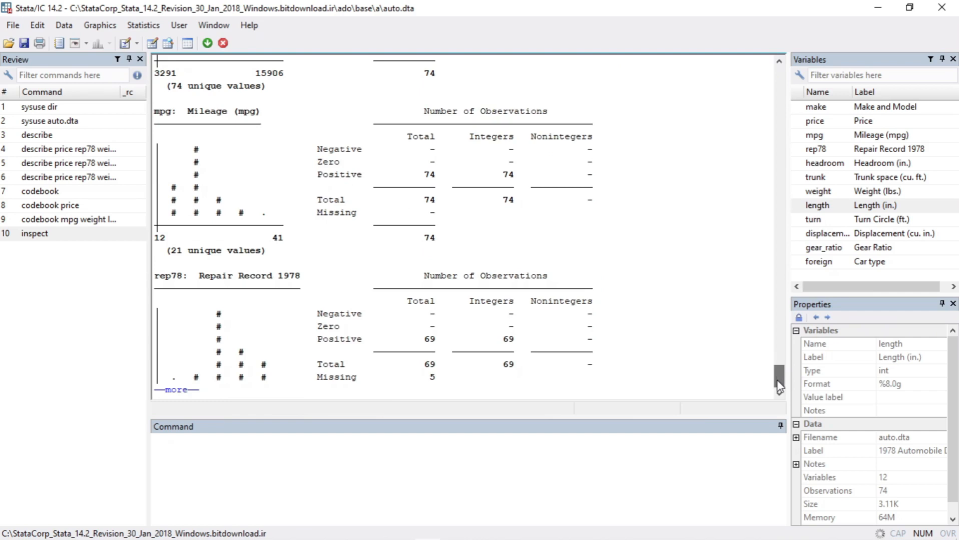
pyautogui.click(180, 391)
pyautogui.click(181, 392)
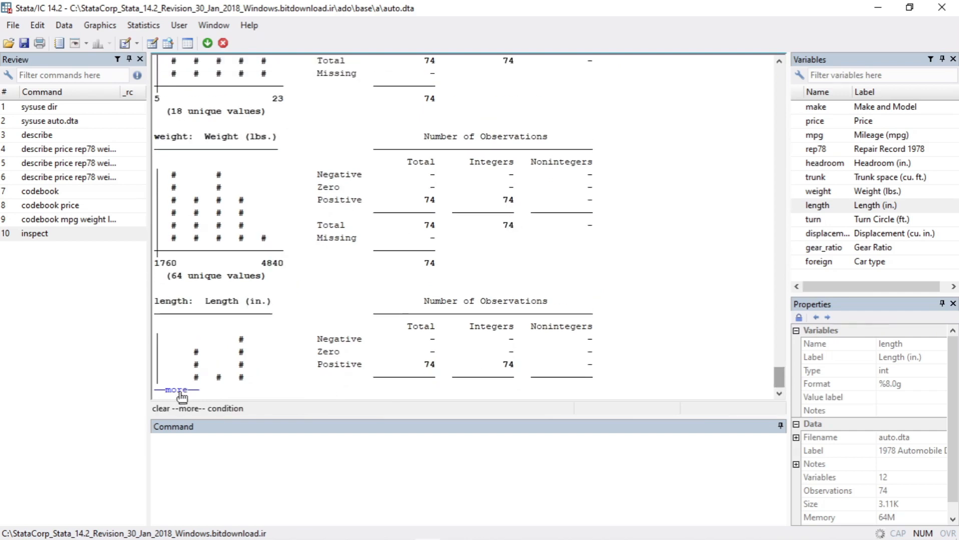
pyautogui.click(180, 392)
pyautogui.click(180, 392)
pyautogui.click(180, 392)
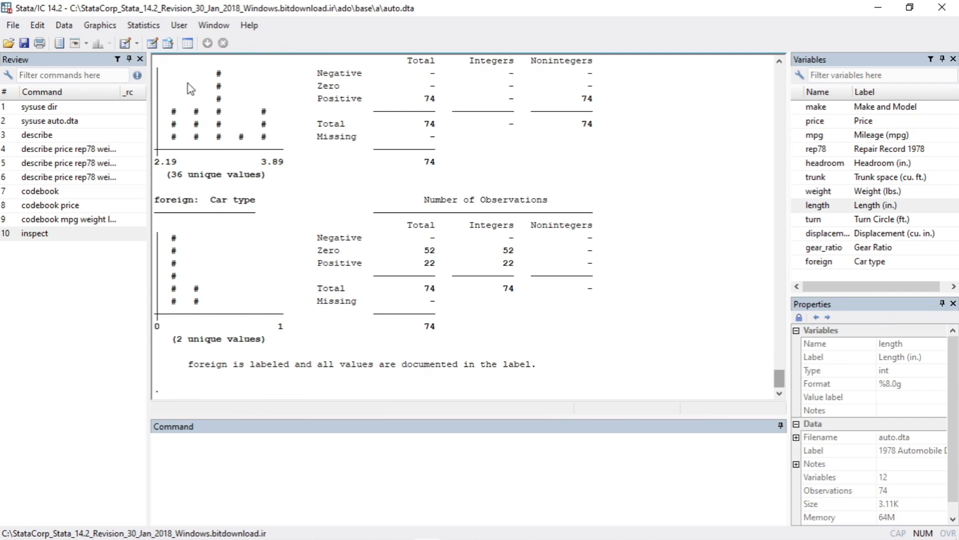
# - Set up a listing of variable values for price, mpg and rep78 with default column widths
pyautogui.click(64, 26)
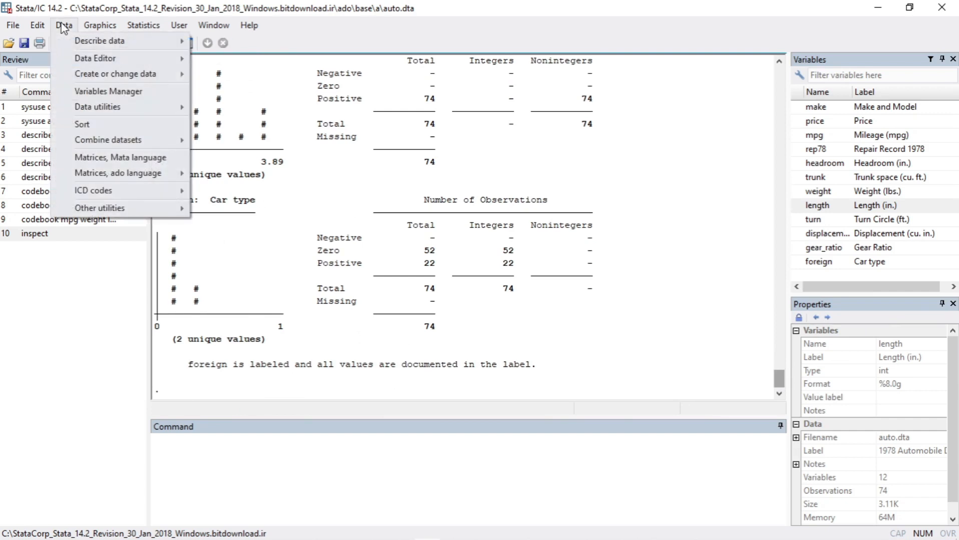
pyautogui.moveTo(120, 42)
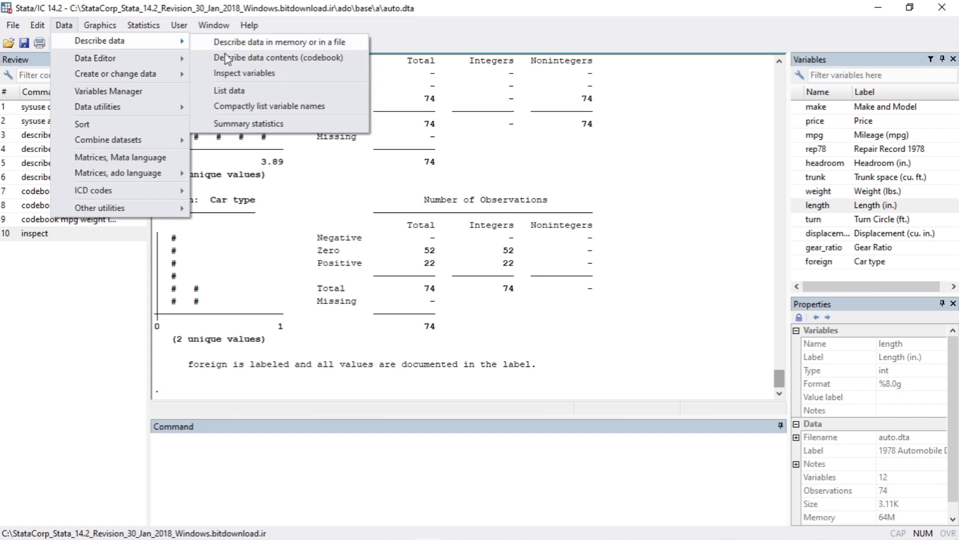
pyautogui.click(229, 90)
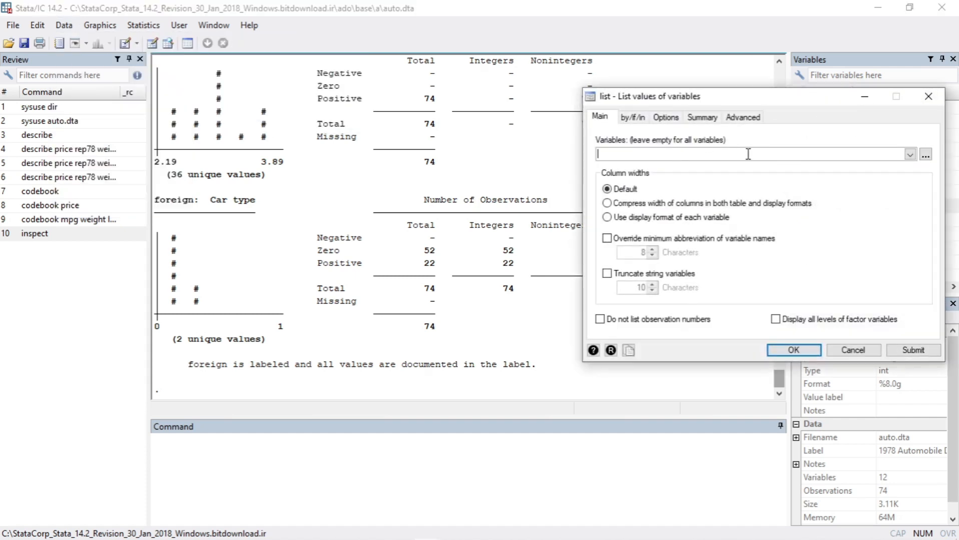
pyautogui.click(910, 154)
pyautogui.click(698, 178)
pyautogui.click(656, 185)
pyautogui.click(656, 194)
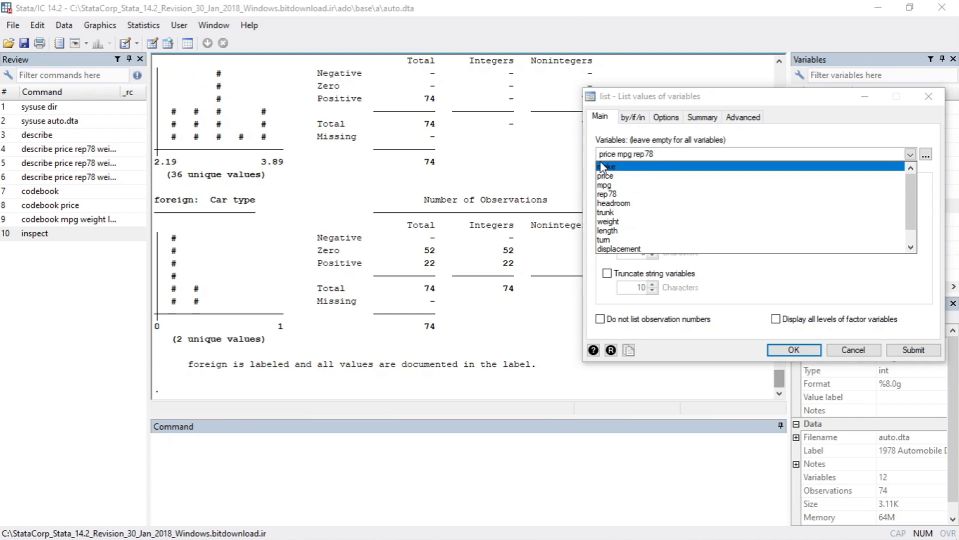
pyautogui.click(828, 141)
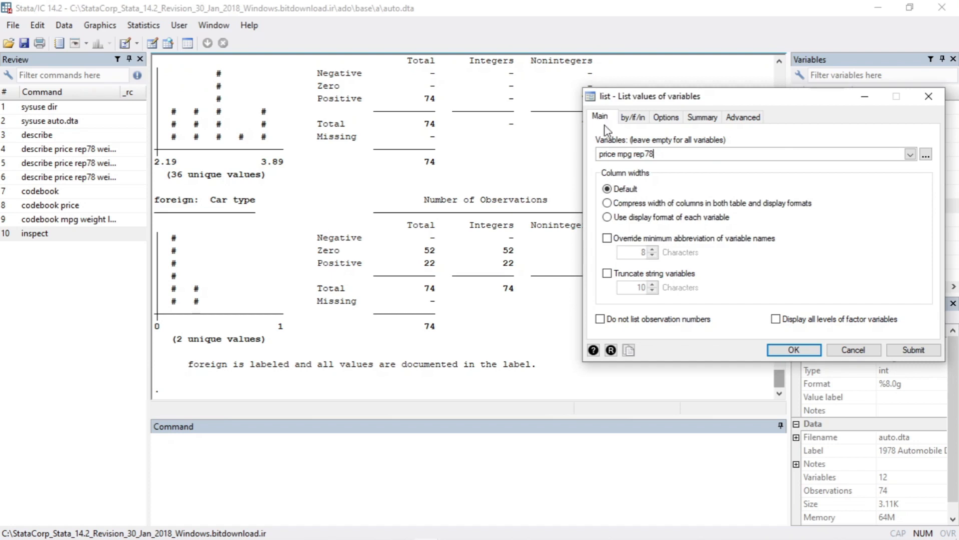
# - Run the listing of price, mpg and rep78, close its dialog, and page through to the last observation
pyautogui.click(910, 351)
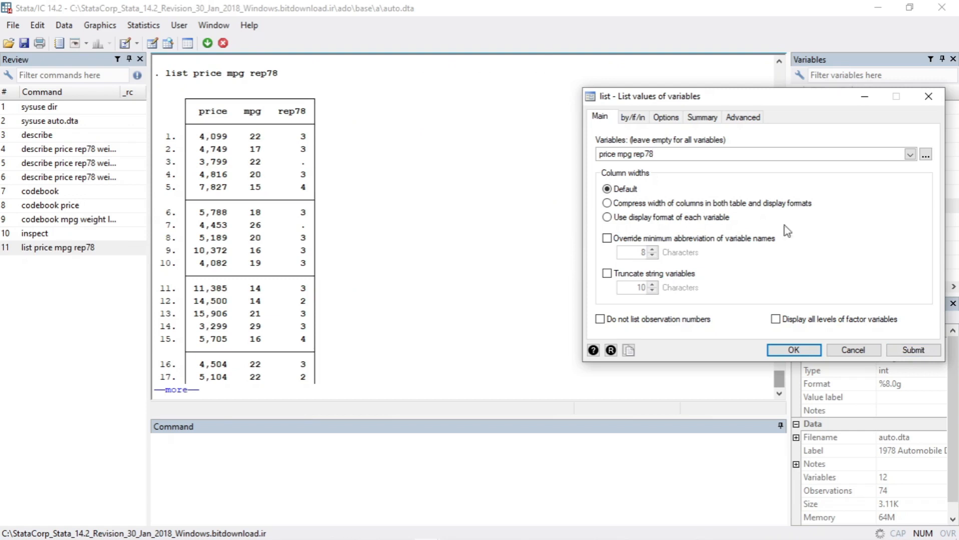
pyautogui.click(852, 350)
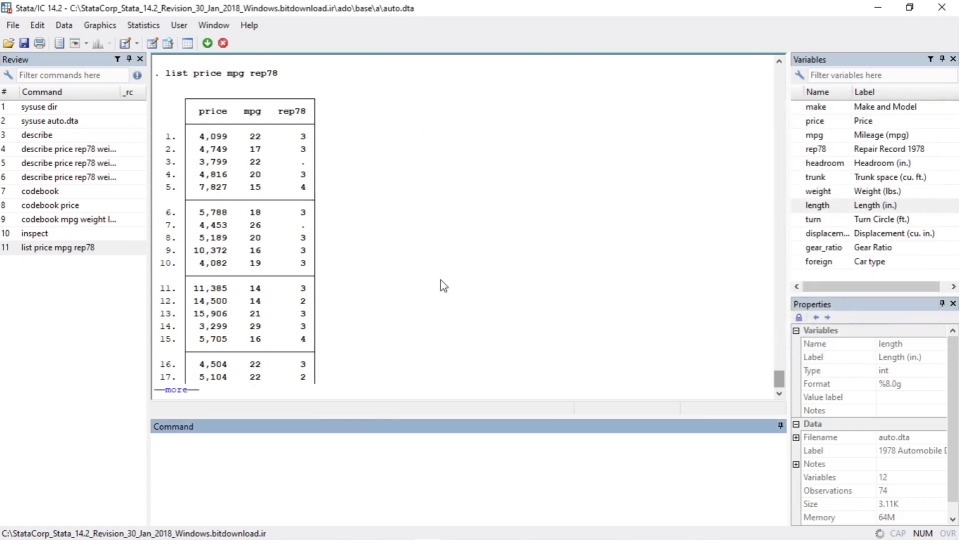
pyautogui.click(173, 389)
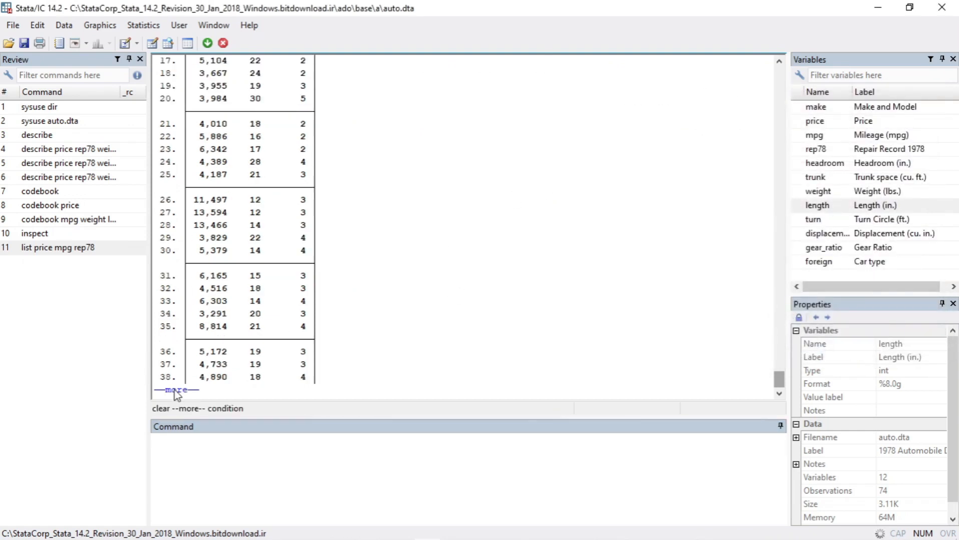
pyautogui.click(174, 389)
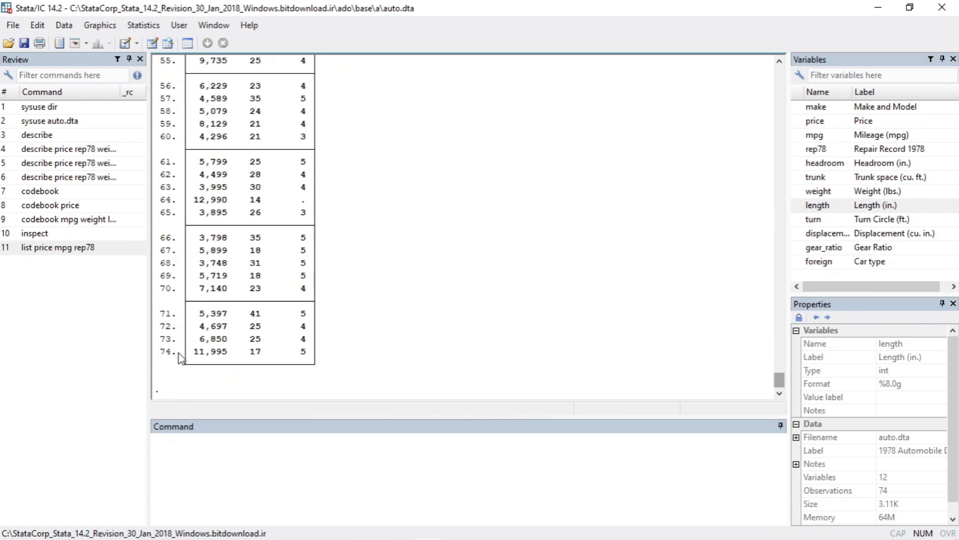
pyautogui.scroll(5, 321, 312)
pyautogui.scroll(-5, 321, 312)
# - Try to list price, mpg and rep78 with the if expression "in 1/10" restricting the observations
pyautogui.click(63, 26)
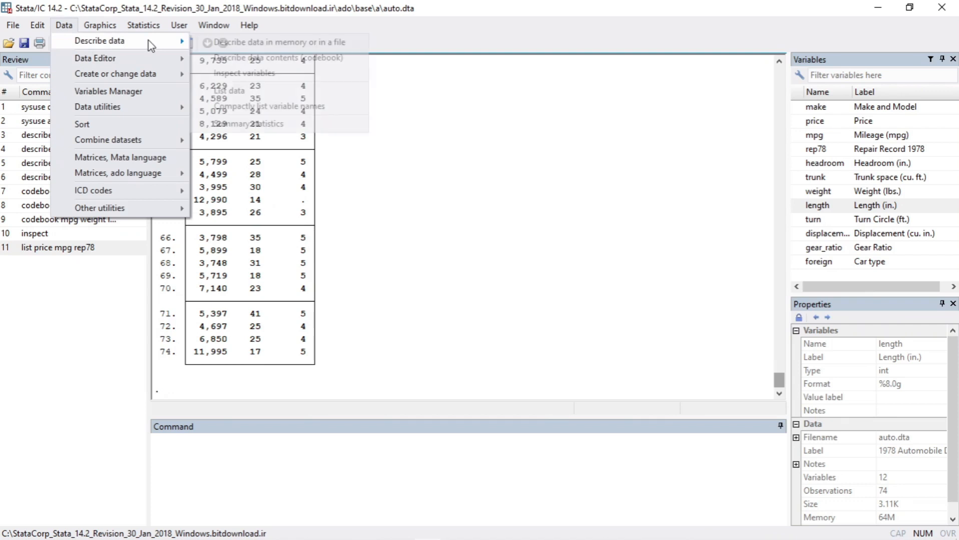
pyautogui.moveTo(82, 41)
pyautogui.click(239, 89)
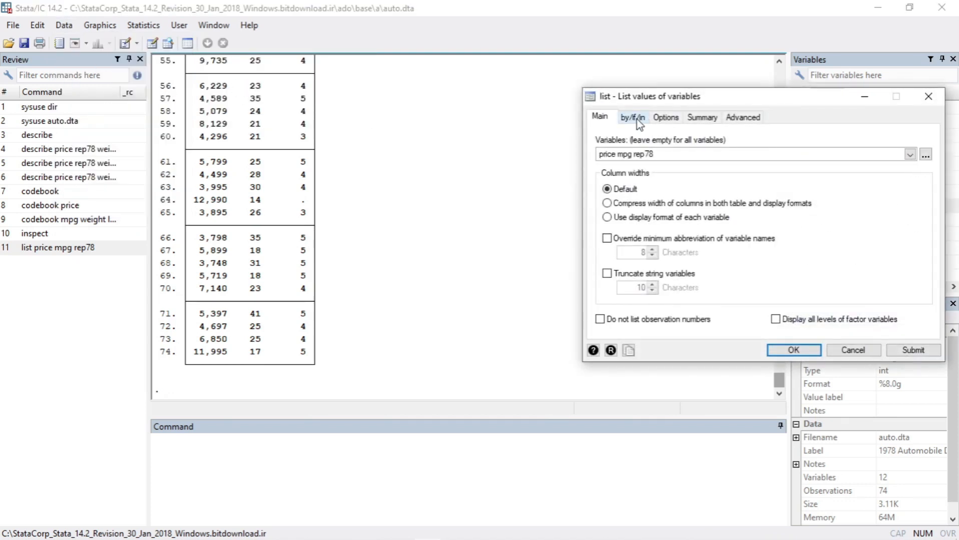
pyautogui.click(641, 119)
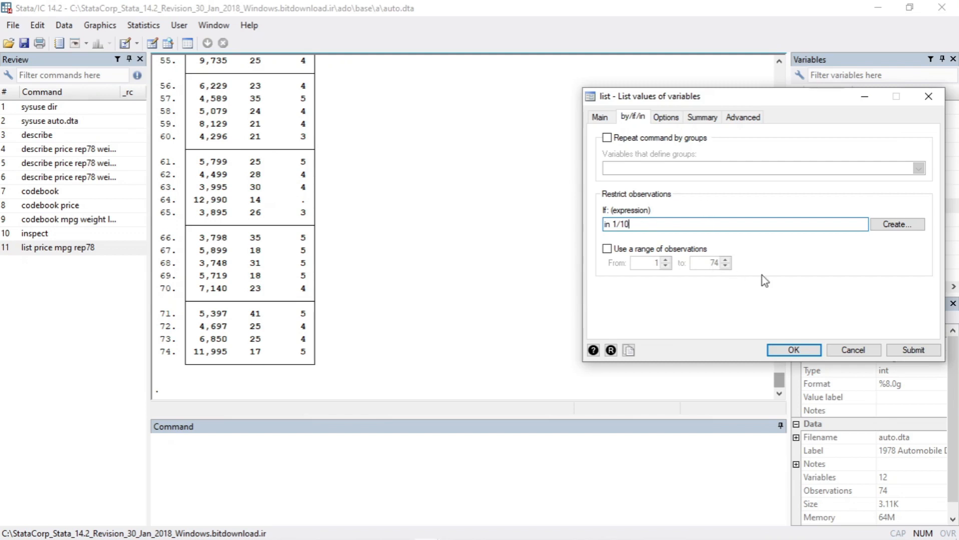
pyautogui.click(914, 350)
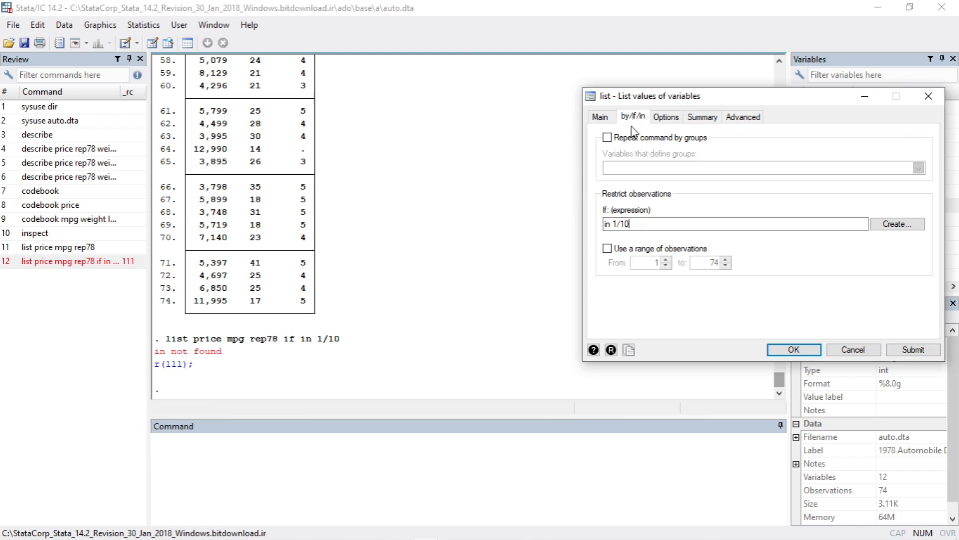
pyautogui.click(622, 144)
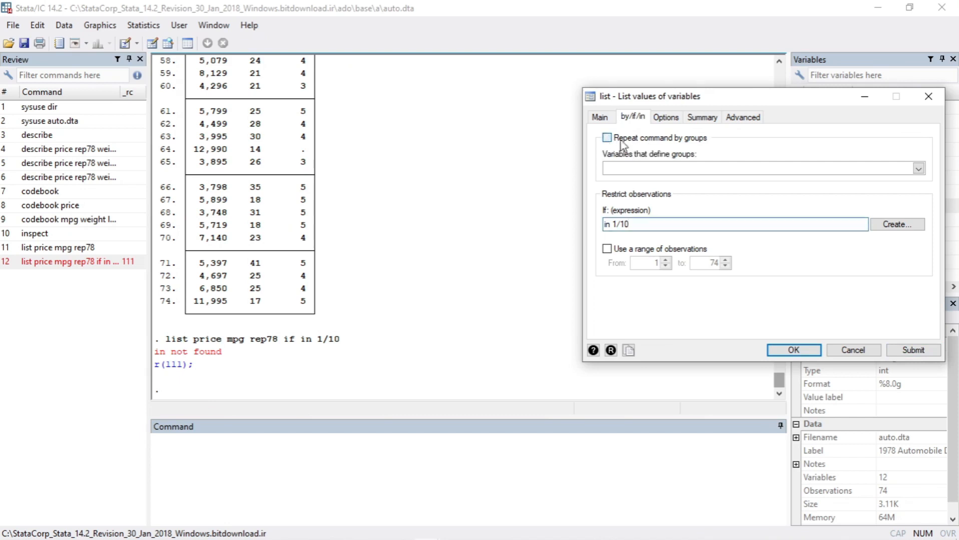
pyautogui.click(918, 169)
pyautogui.click(918, 168)
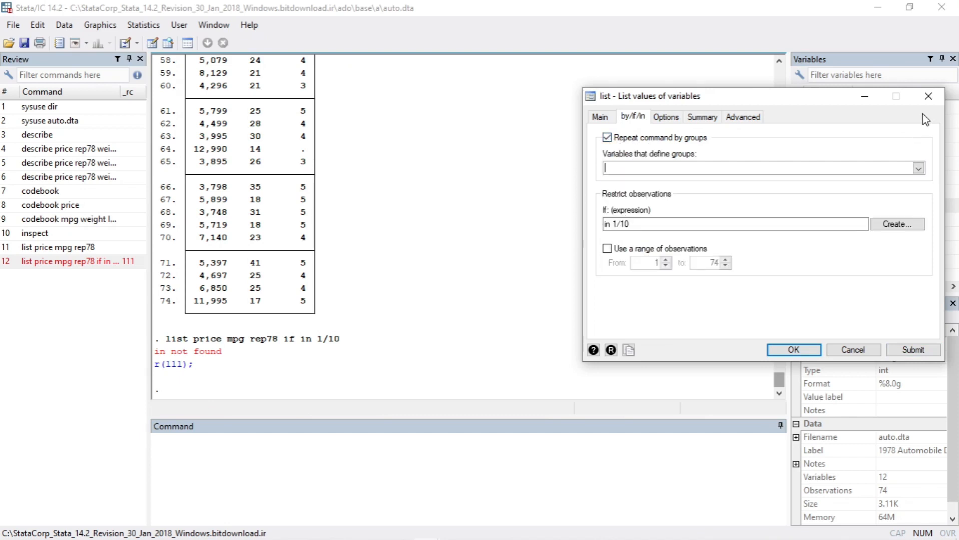
pyautogui.click(928, 96)
# - Run the command "list price mpg rep78 in 1/10" to list the first ten observations
pyautogui.click(198, 451)
pyautogui.write('list')
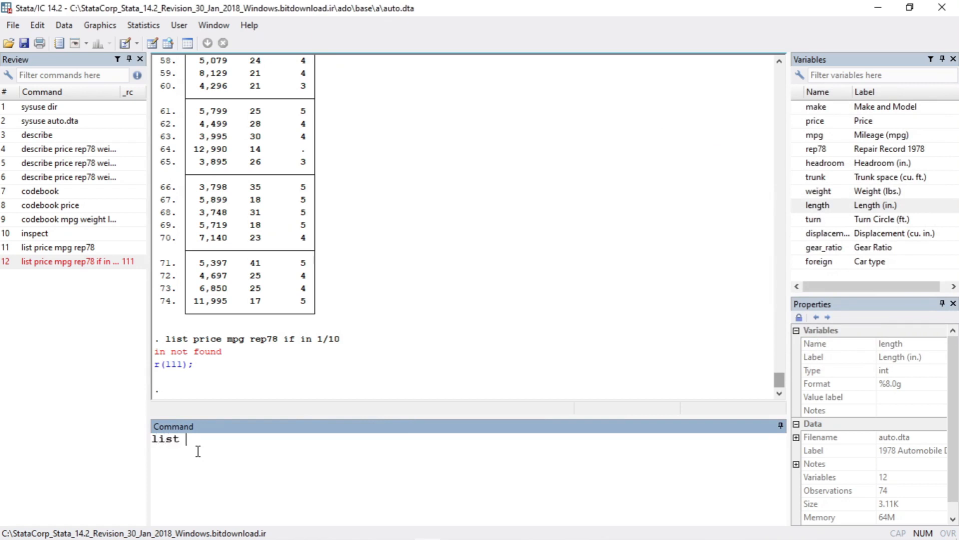
pyautogui.write(' price mpg rep78')
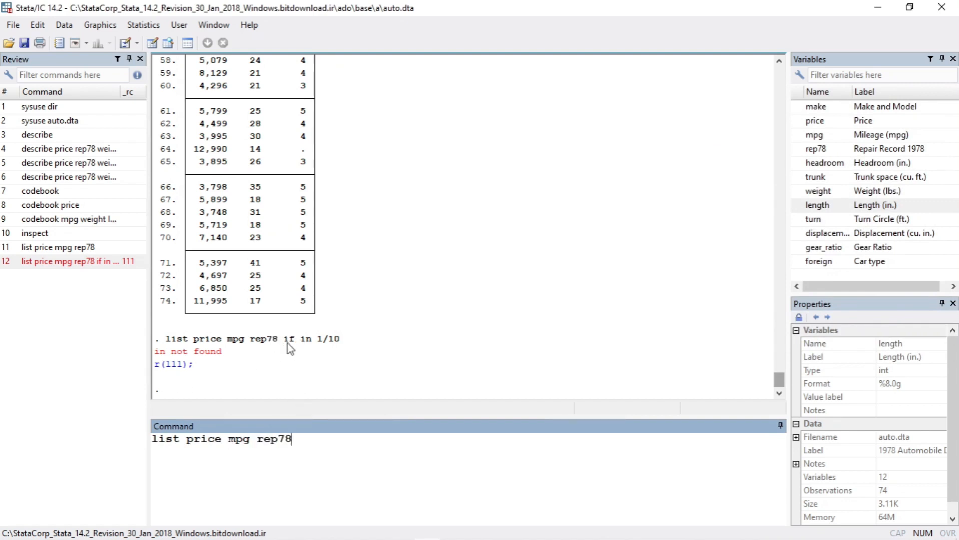
pyautogui.write(' in 1/10')
pyautogui.press('Return')
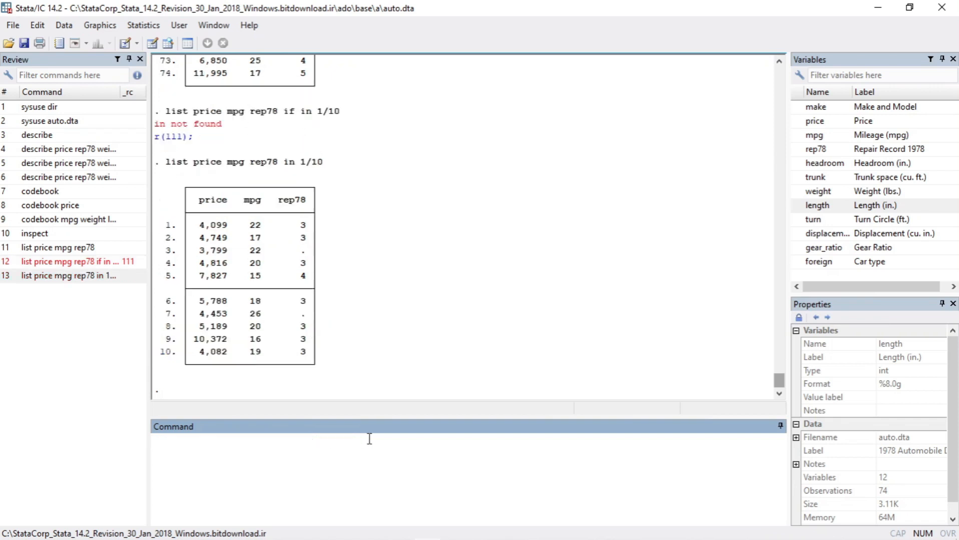
pyautogui.moveTo(181, 196); pyautogui.dragTo(325, 368)
pyautogui.click(371, 359)
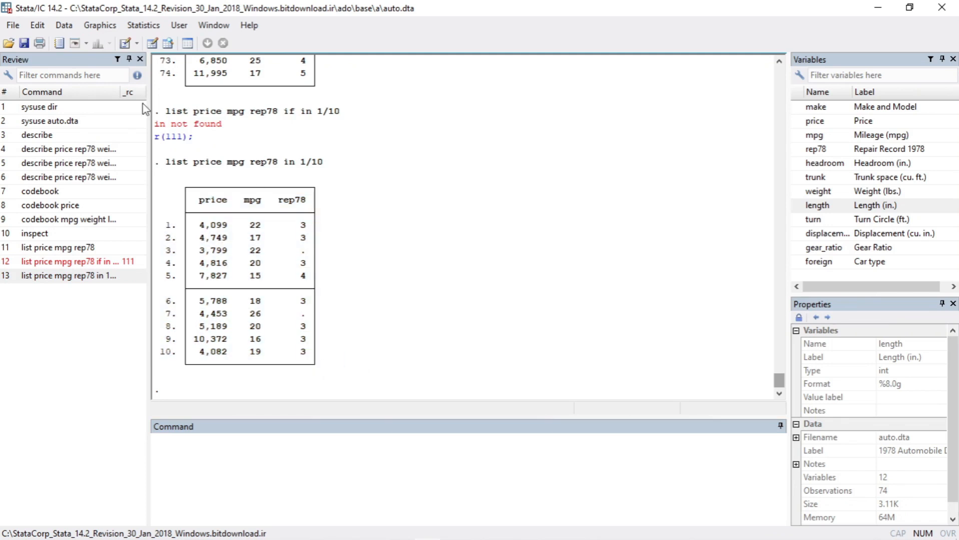
# - Compactly list the names of all variables in the dataset, leaving the variable selection empty
pyautogui.click(61, 26)
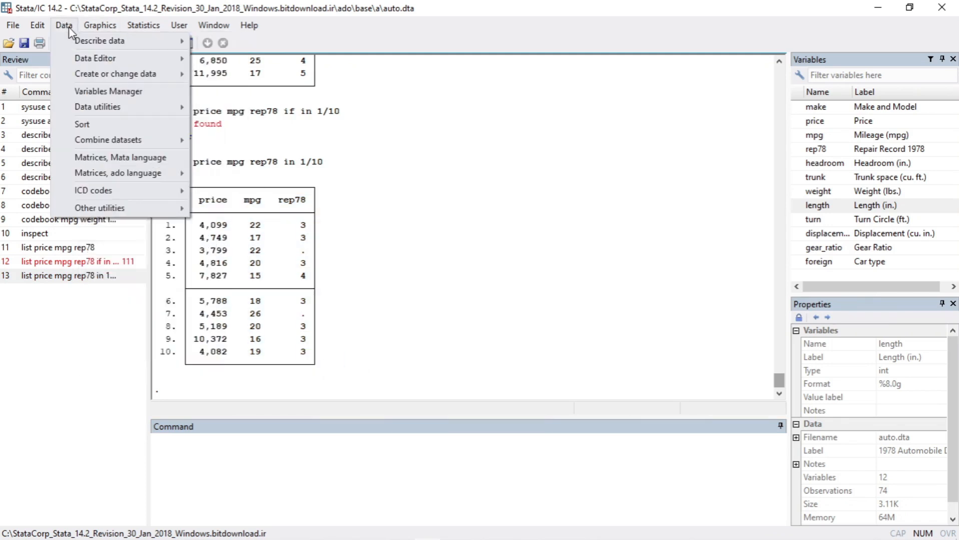
pyautogui.moveTo(154, 42)
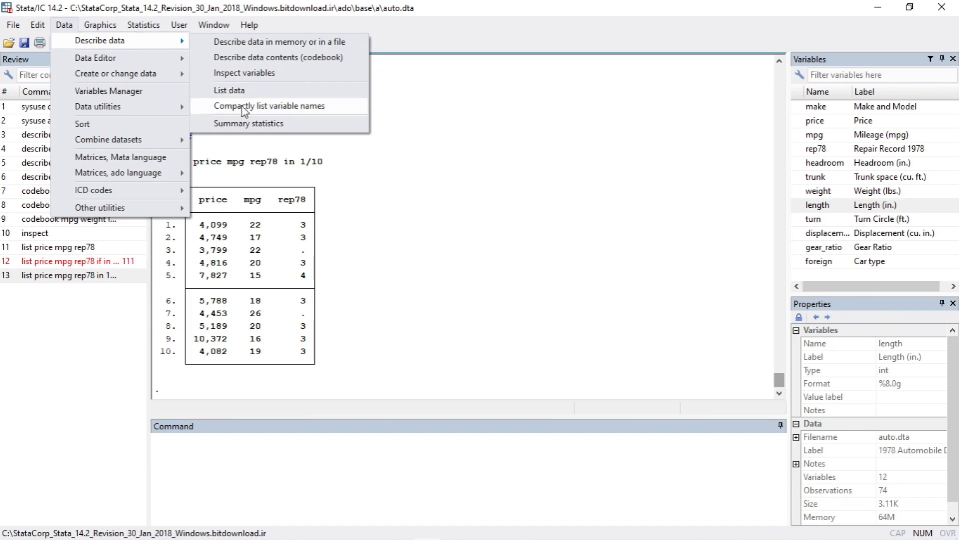
pyautogui.click(260, 107)
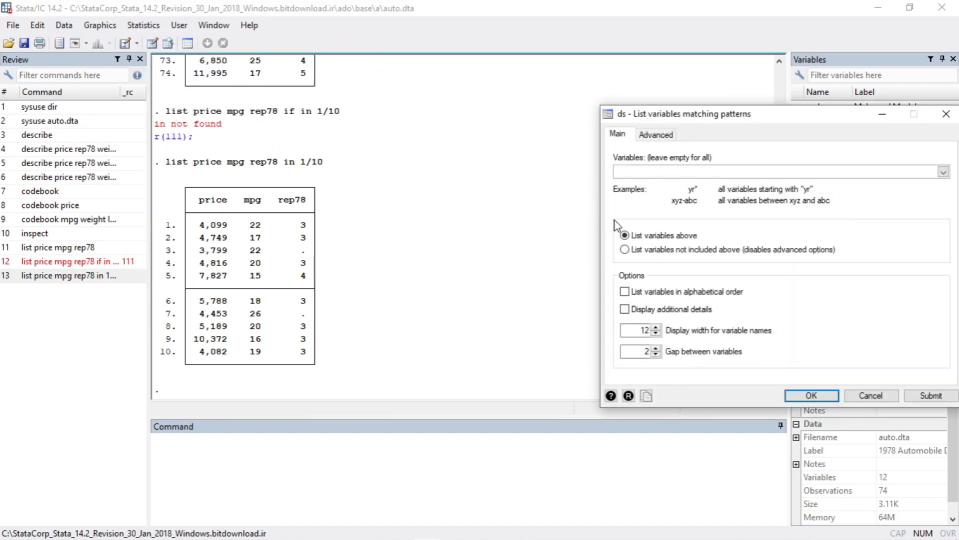
pyautogui.moveTo(747, 118); pyautogui.dragTo(626, 106)
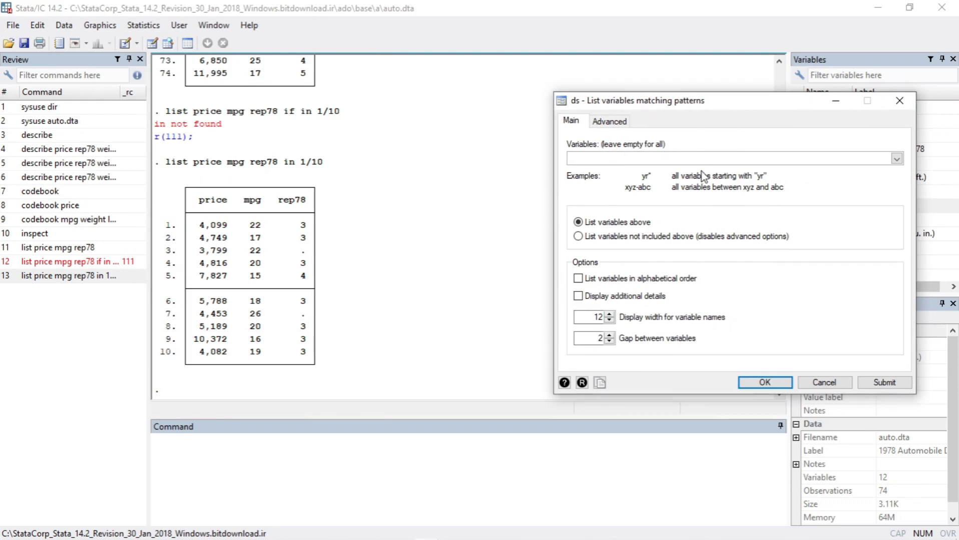
pyautogui.click(896, 159)
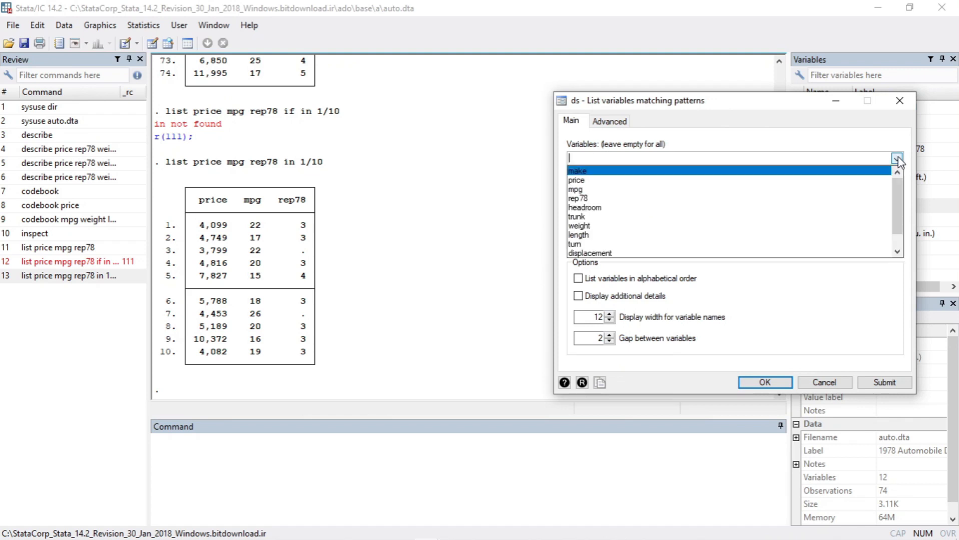
pyautogui.click(729, 136)
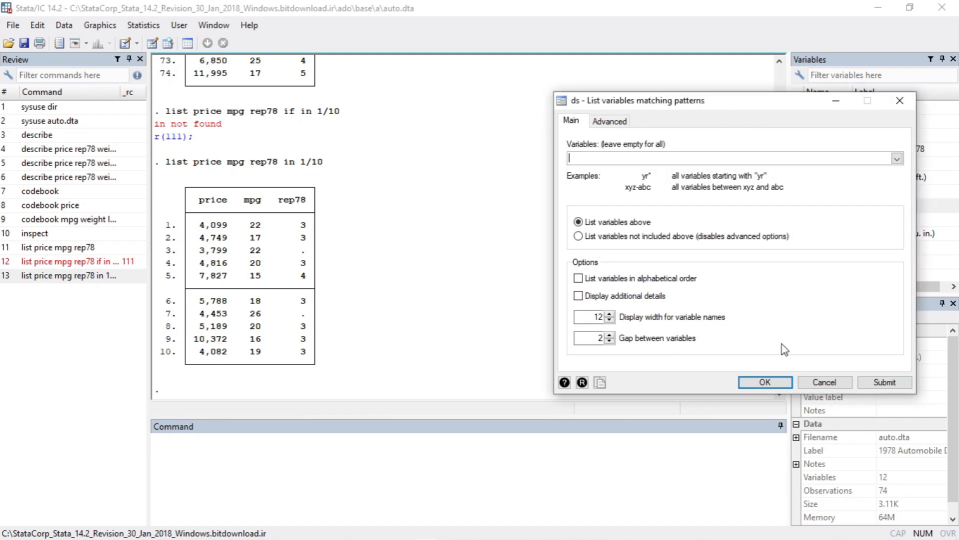
pyautogui.click(764, 382)
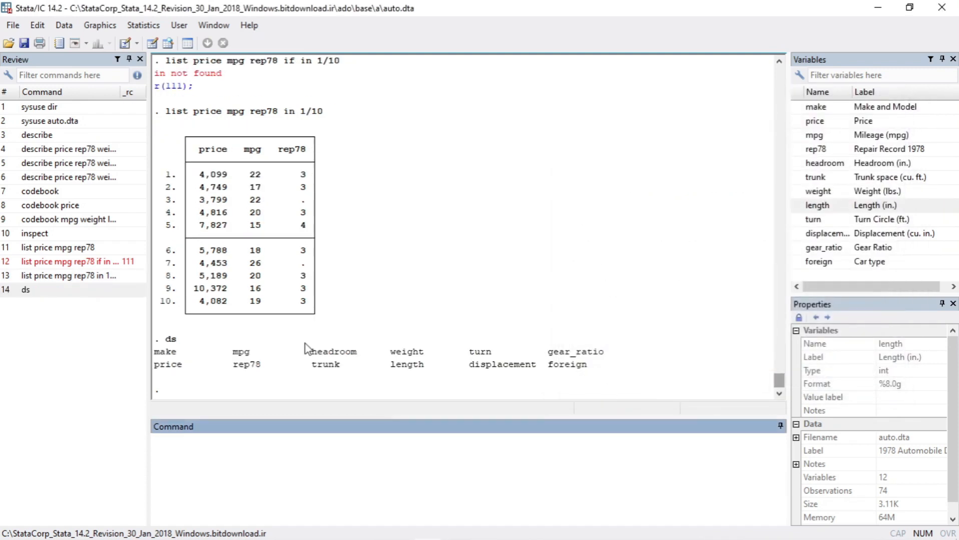
pyautogui.moveTo(154, 351); pyautogui.dragTo(570, 378)
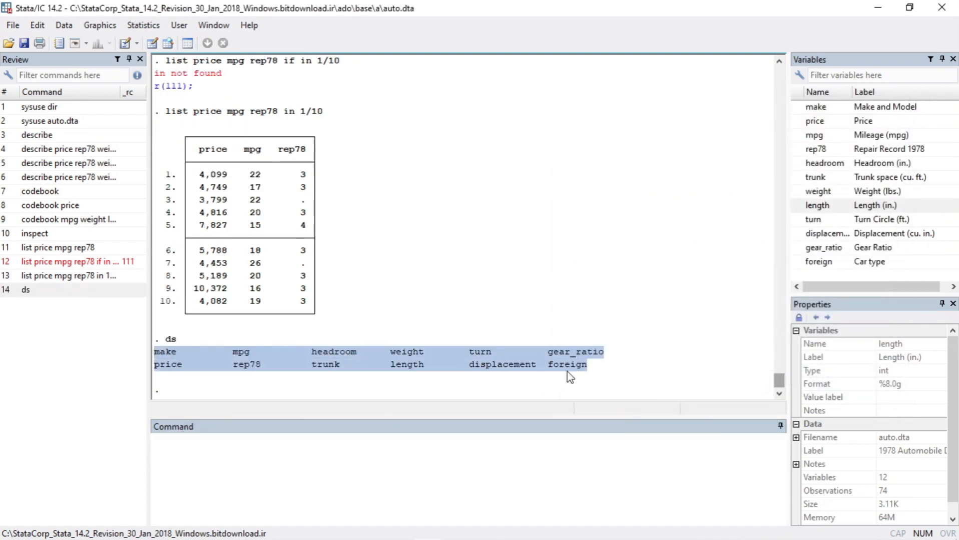
pyautogui.click(603, 375)
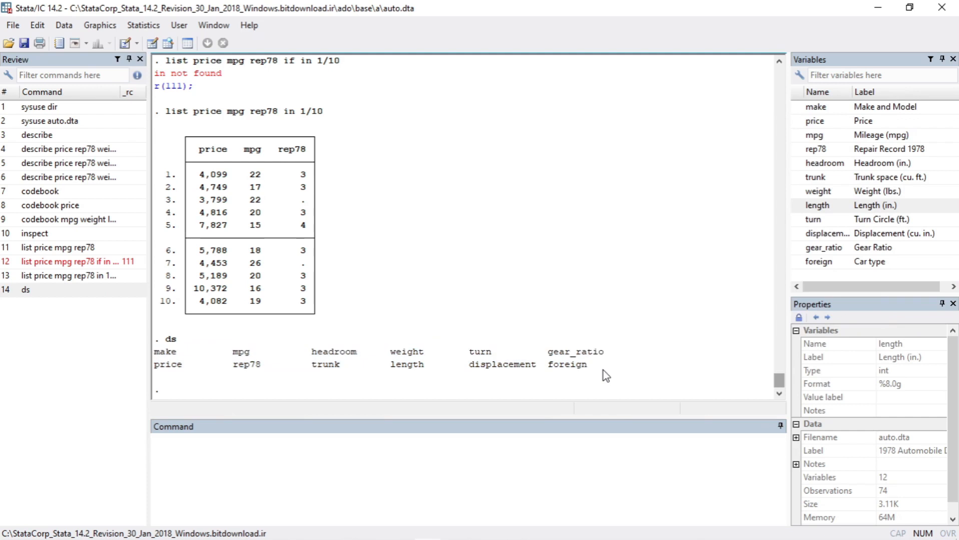
# - Set up summary statistics for the variables rep78, weight and length with the standard display
pyautogui.click(67, 26)
pyautogui.moveTo(128, 40)
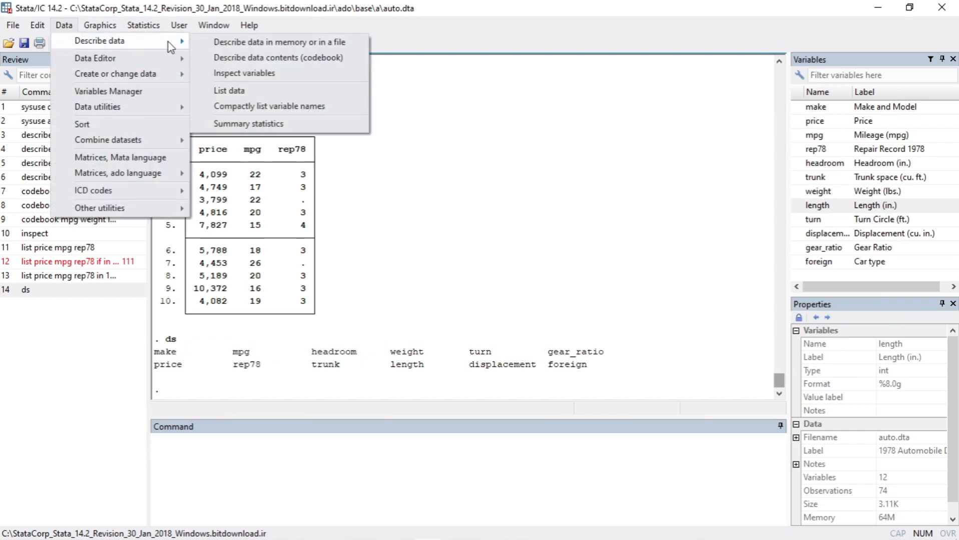
pyautogui.click(237, 124)
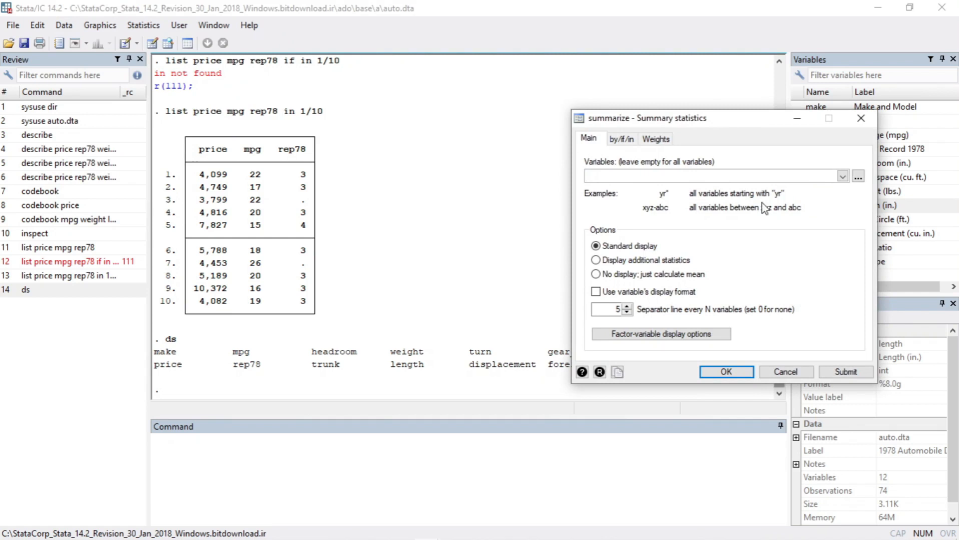
pyautogui.click(842, 176)
pyautogui.click(623, 207)
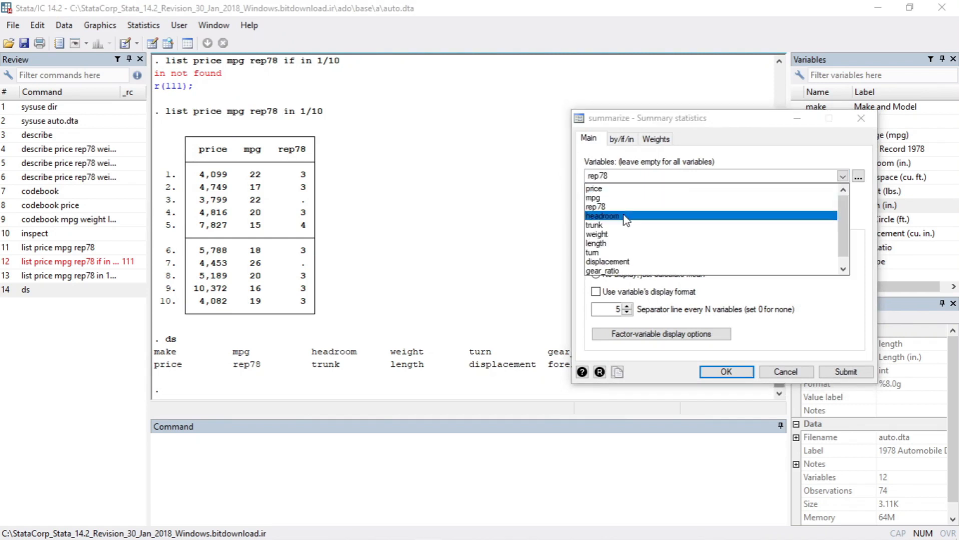
pyautogui.click(613, 235)
pyautogui.click(612, 245)
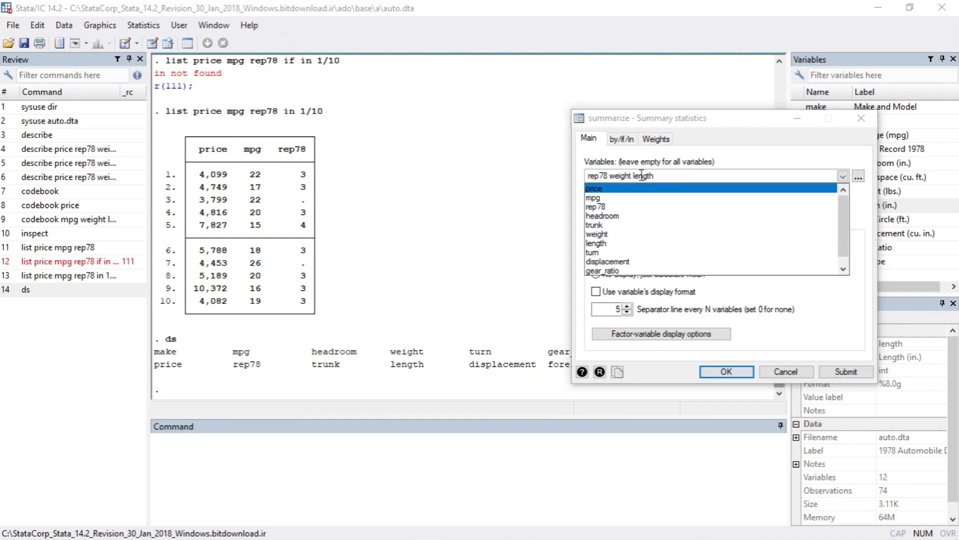
pyautogui.click(873, 206)
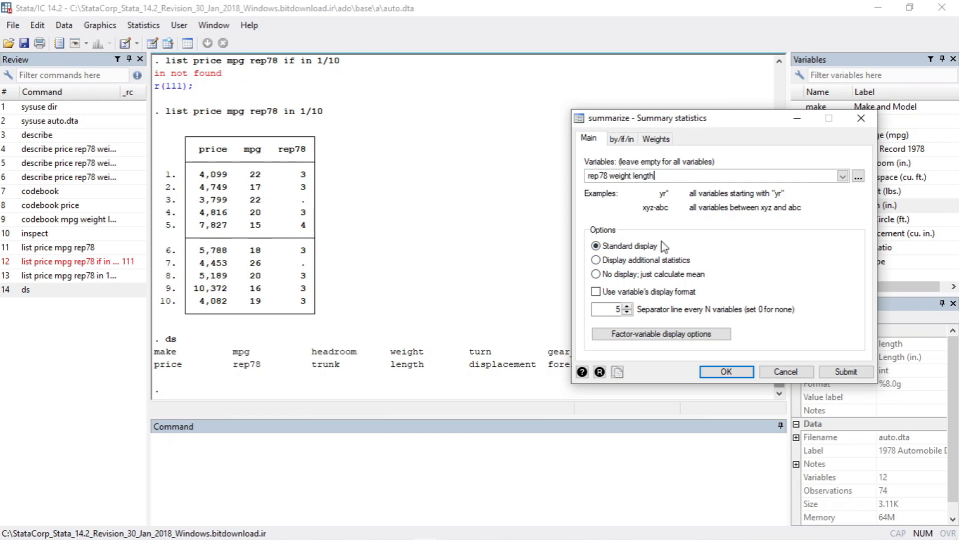
# - Run the summary of rep78, weight and length and examine the resulting statistics table
pyautogui.click(746, 375)
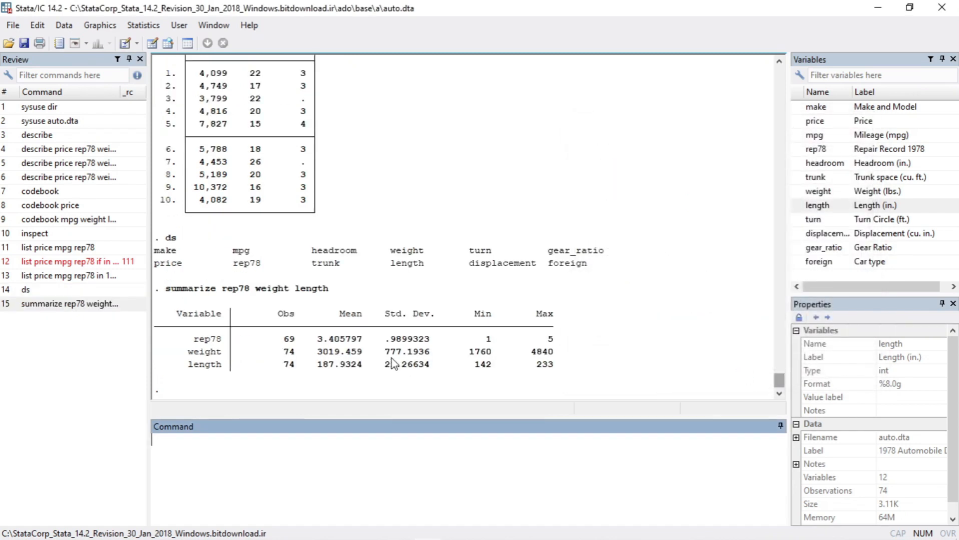
pyautogui.moveTo(165, 311); pyautogui.dragTo(221, 362)
pyautogui.click(196, 342)
pyautogui.moveTo(224, 292); pyautogui.dragTo(331, 292)
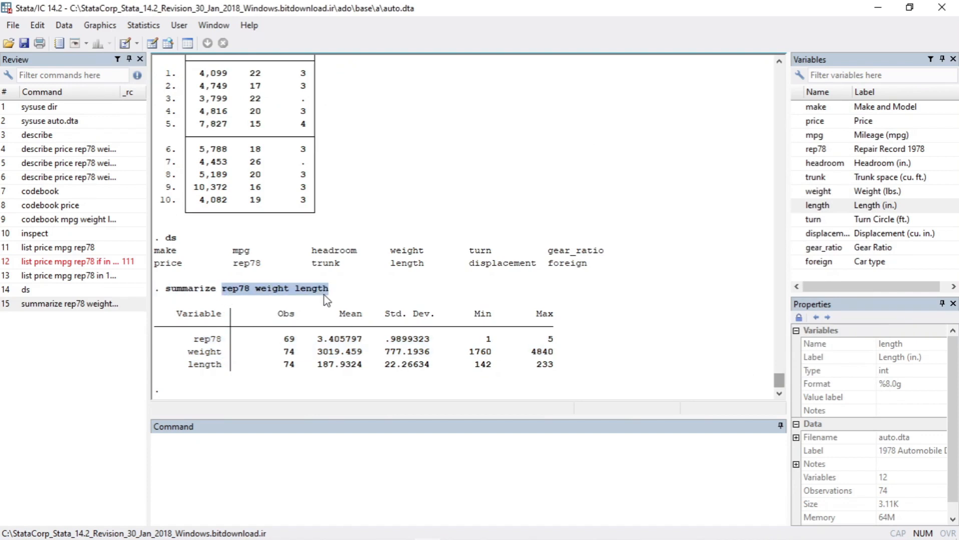
pyautogui.click(347, 298)
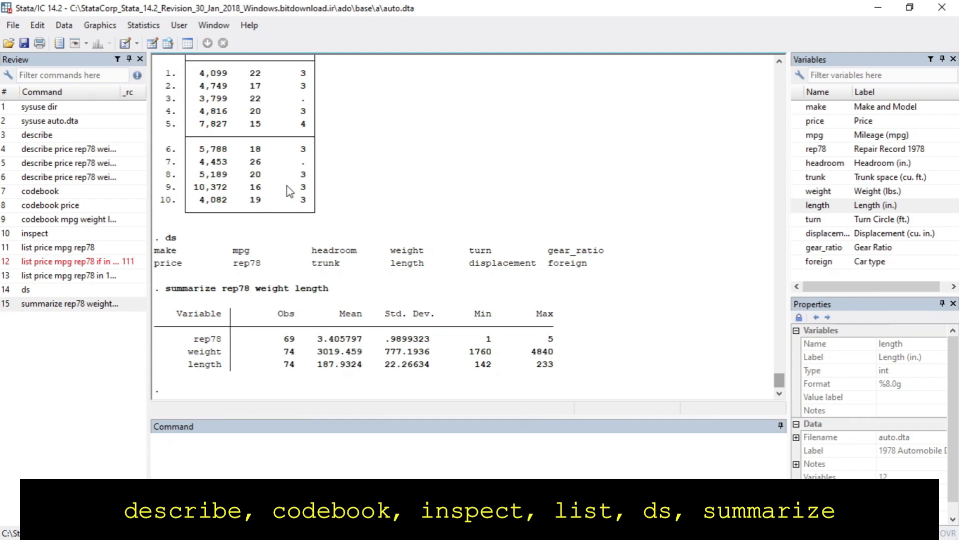
# - Run describe on the whole dataset to list the storage type, format and label of every variable
pyautogui.click(197, 443)
pyautogui.write('describe')
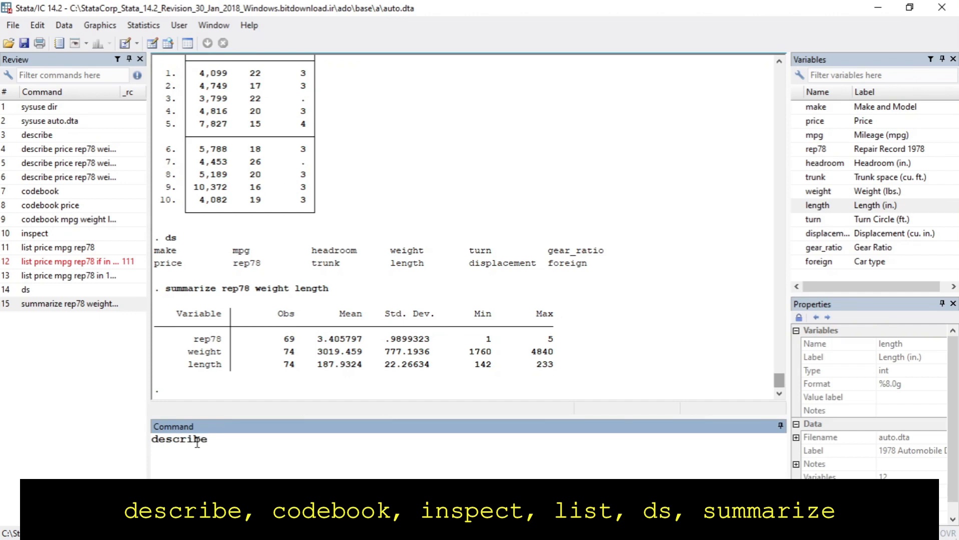
pyautogui.press('Return')
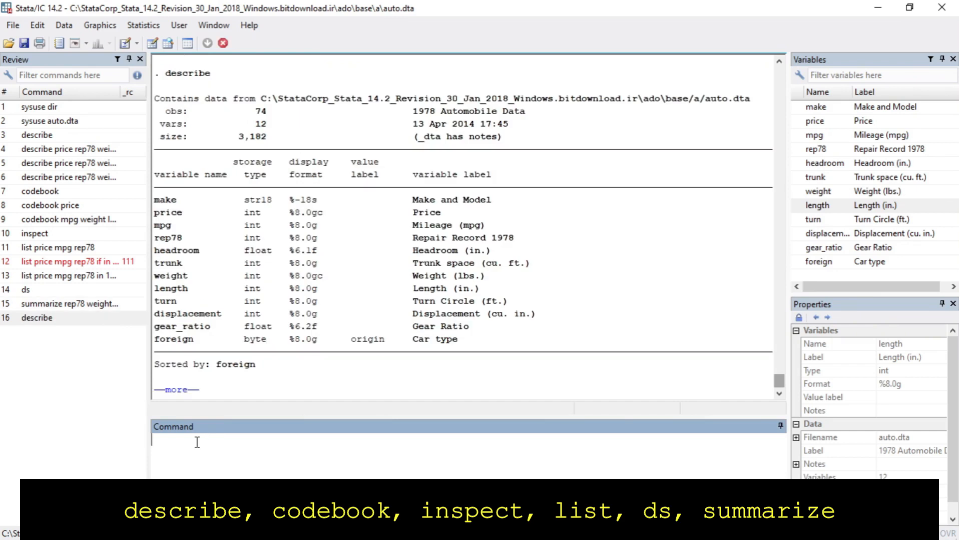
pyautogui.press('Return')
# - Run codebook for all variables in the dataset and page through the complete output
pyautogui.write('codebook')
pyautogui.press('Return')
pyautogui.press('Return')
pyautogui.press('Return')
pyautogui.press('Return')
pyautogui.press('Return')
pyautogui.press('Return')
pyautogui.press('space')
pyautogui.press('space')
pyautogui.press('space')
pyautogui.press('space')
pyautogui.press('space')
pyautogui.press('space')
pyautogui.press('space')
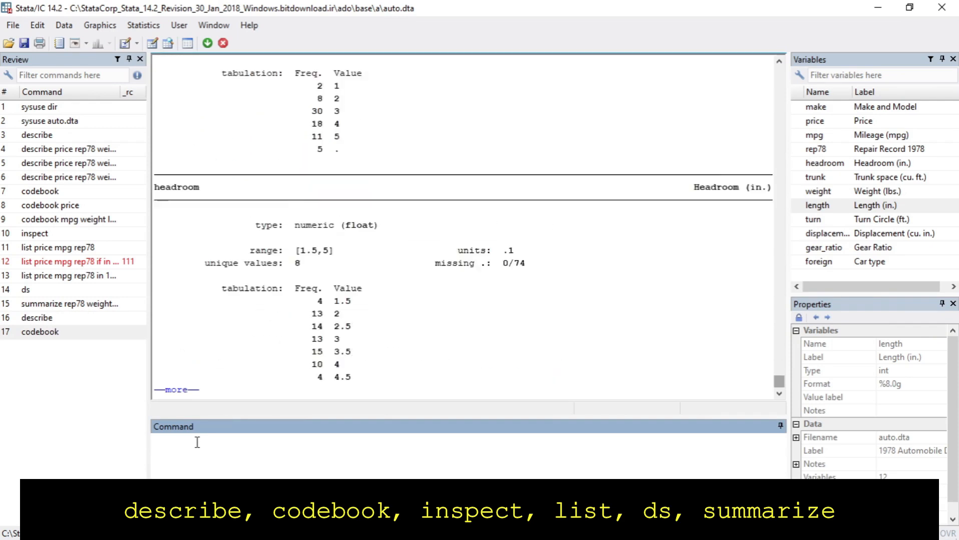
# - Run inspect on all variables in the dataset and continue the output to its end
pyautogui.write('inspect')
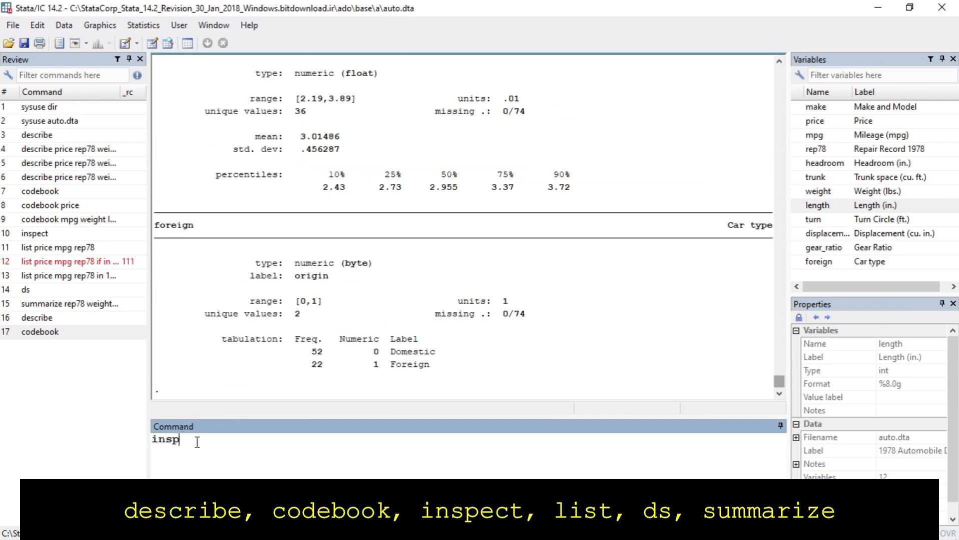
pyautogui.press('Return')
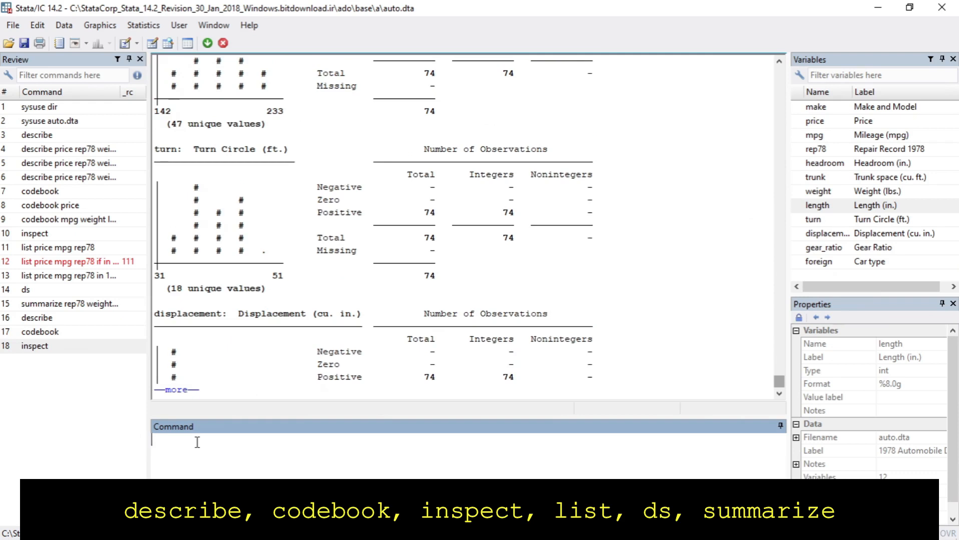
pyautogui.click(174, 390)
pyautogui.click(175, 392)
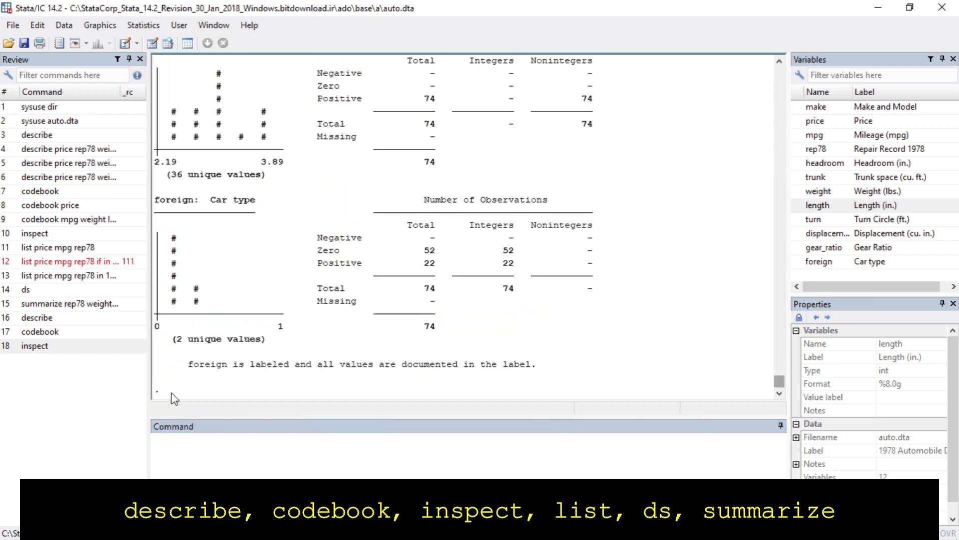
# - Run ds to list the names of all variables compactly
pyautogui.click(180, 445)
pyautogui.write('ds')
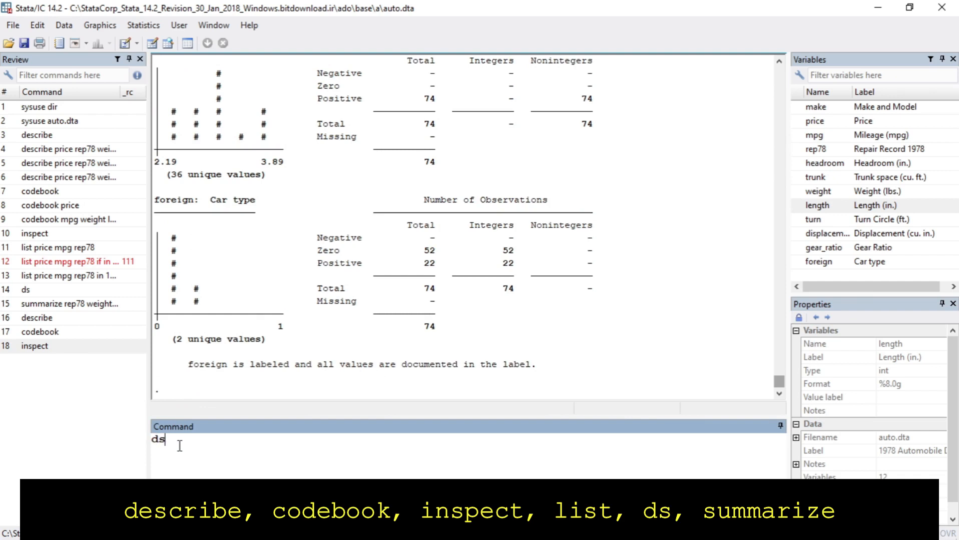
pyautogui.press('Return')
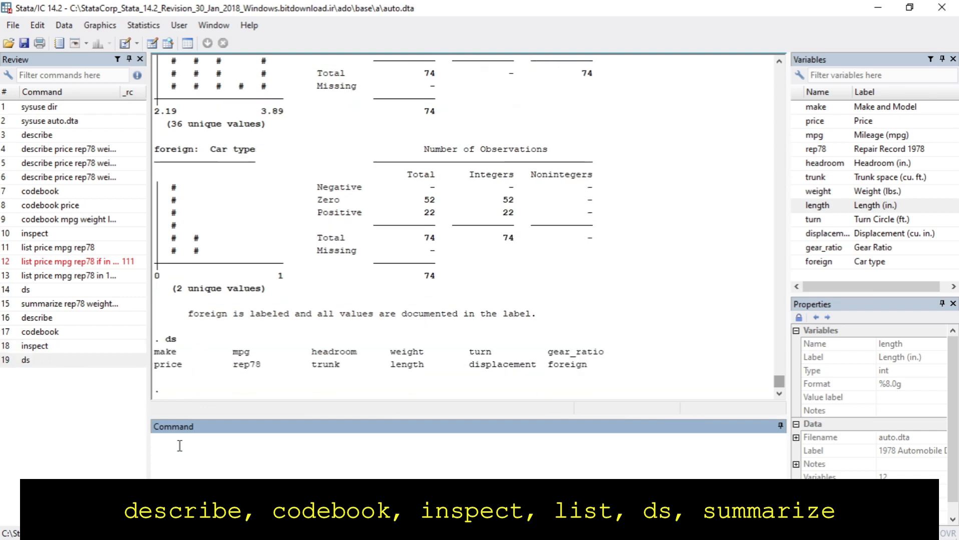
# - Run summarize without a variable list to produce summary statistics for every variable in the dataset
pyautogui.write('summarize')
pyautogui.press('Return')
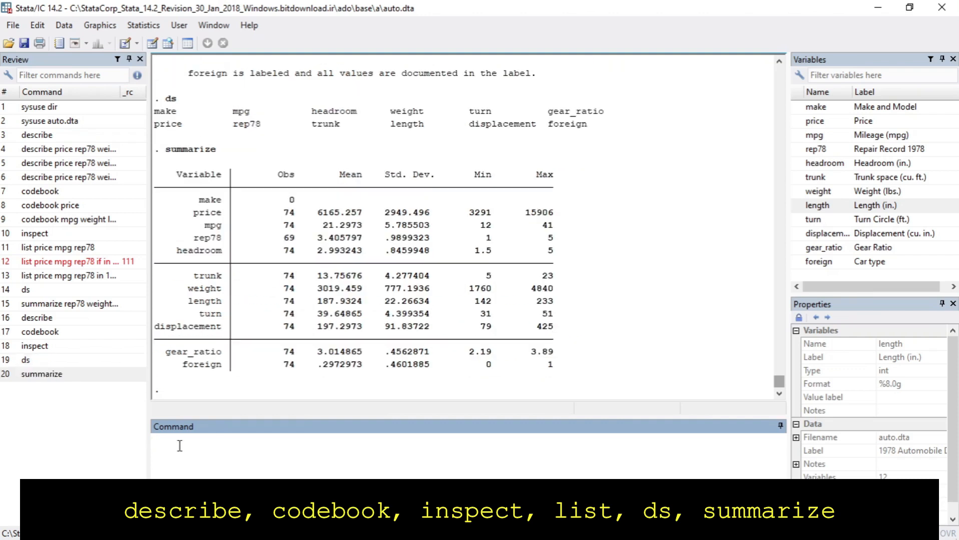
pyautogui.moveTo(189, 203); pyautogui.dragTo(514, 210)
pyautogui.click(525, 214)
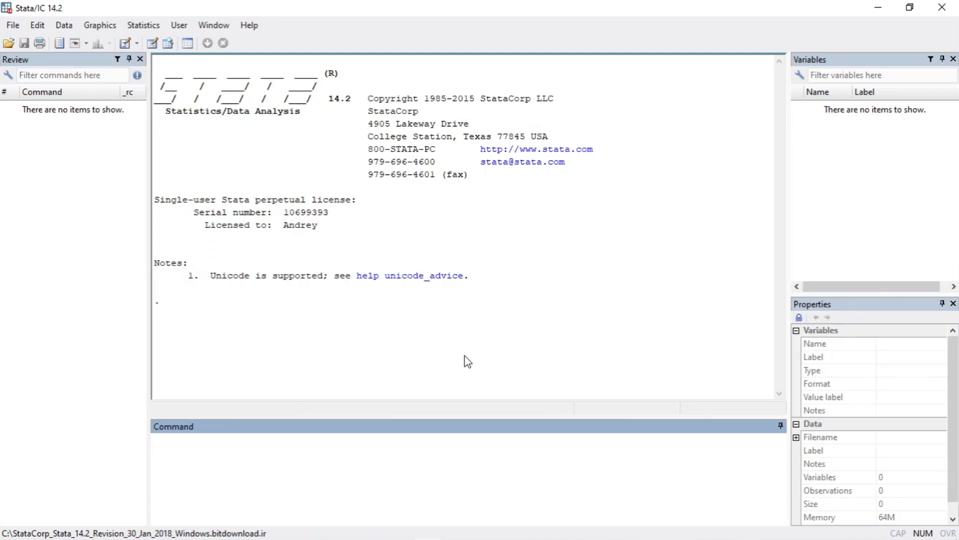
# - Load the example dataset auto.dta in the new session with the sysuse command
pyautogui.click(302, 434)
pyautogui.write('sysy')
pyautogui.press('BackSpace')
pyautogui.write('use auto.dta')
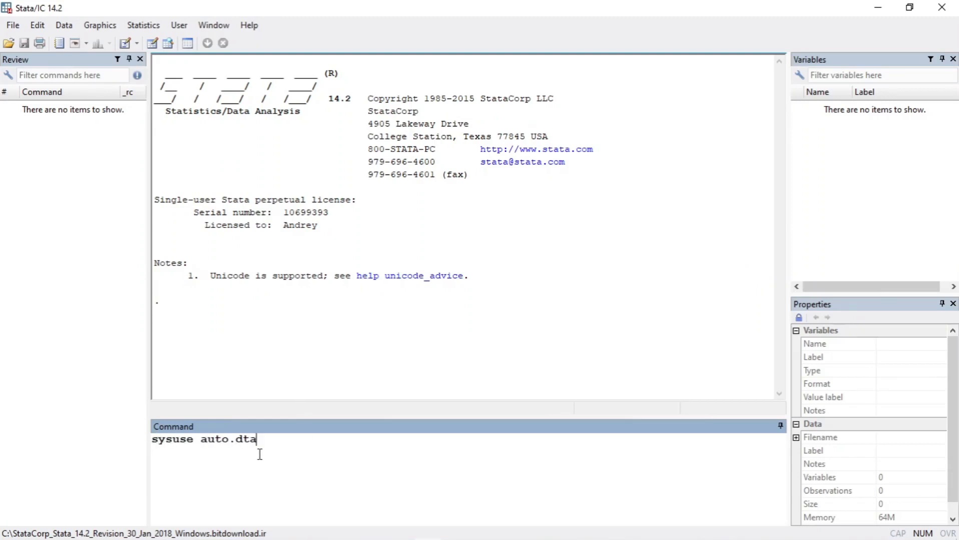
pyautogui.press('Return')
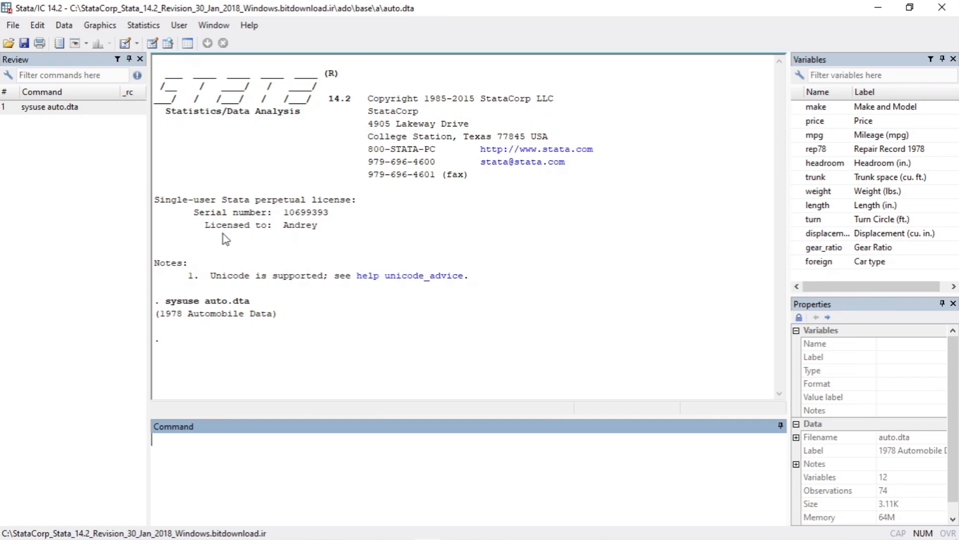
# - Produce summary statistics for price, mpg and rep78 through the Summary statistics dialog, keeping the standard display
pyautogui.click(144, 26)
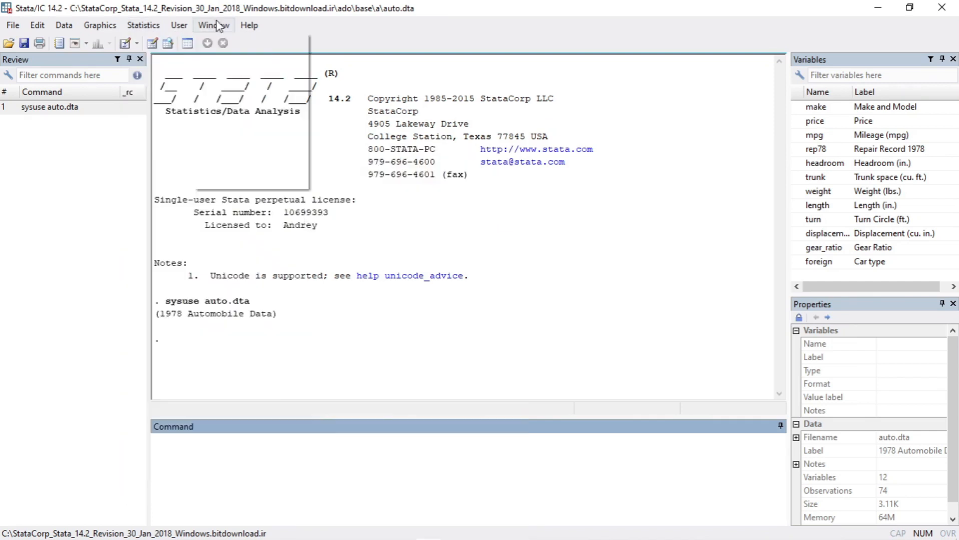
pyautogui.moveTo(161, 44)
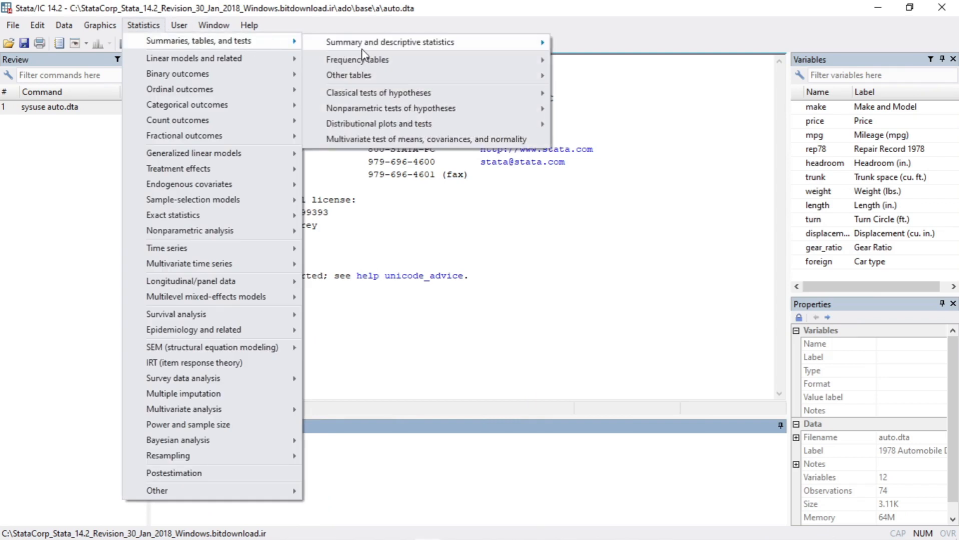
pyautogui.moveTo(402, 43)
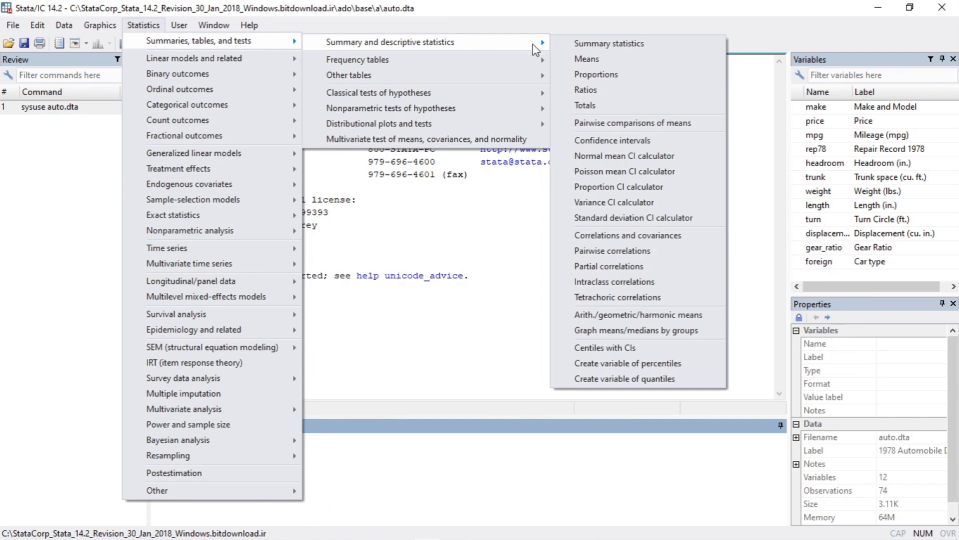
pyautogui.click(600, 46)
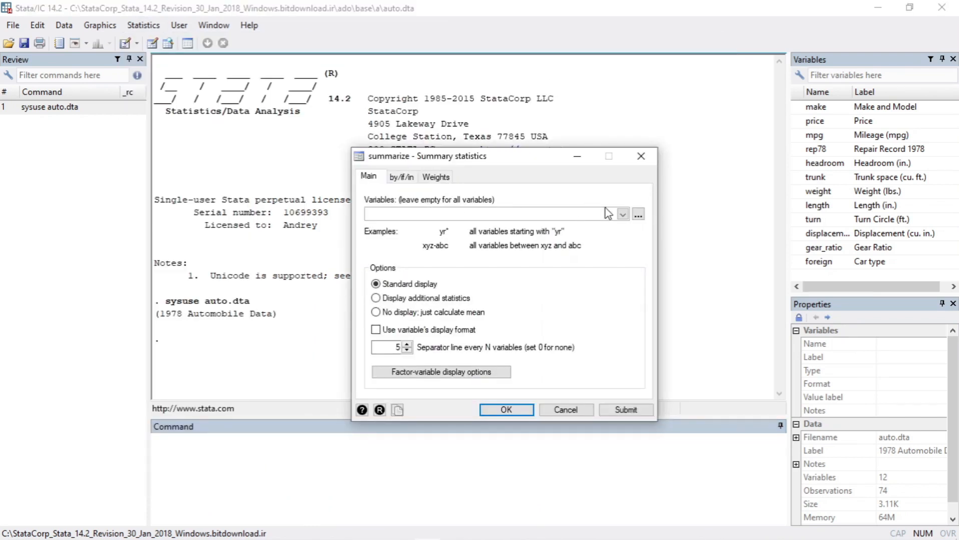
pyautogui.click(622, 214)
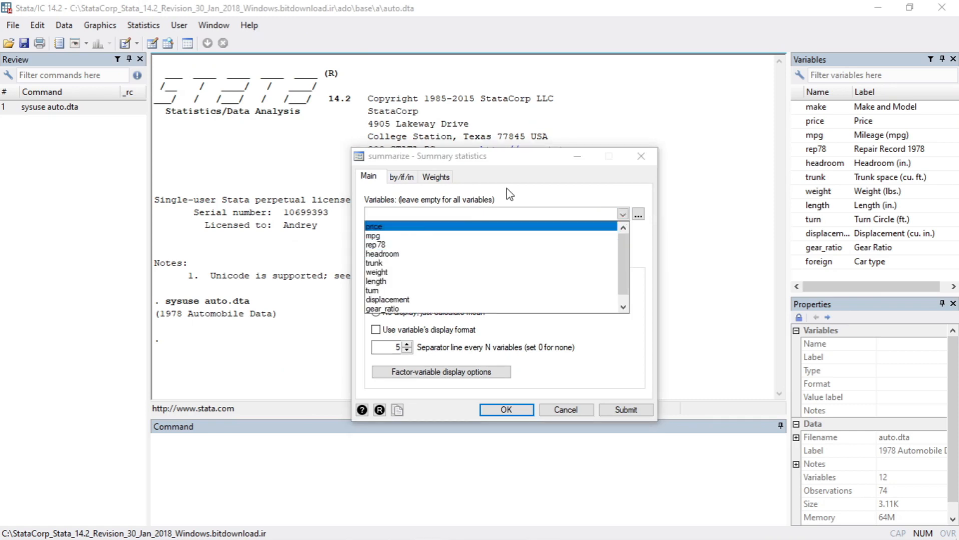
pyautogui.click(385, 229)
pyautogui.click(384, 237)
pyautogui.click(385, 245)
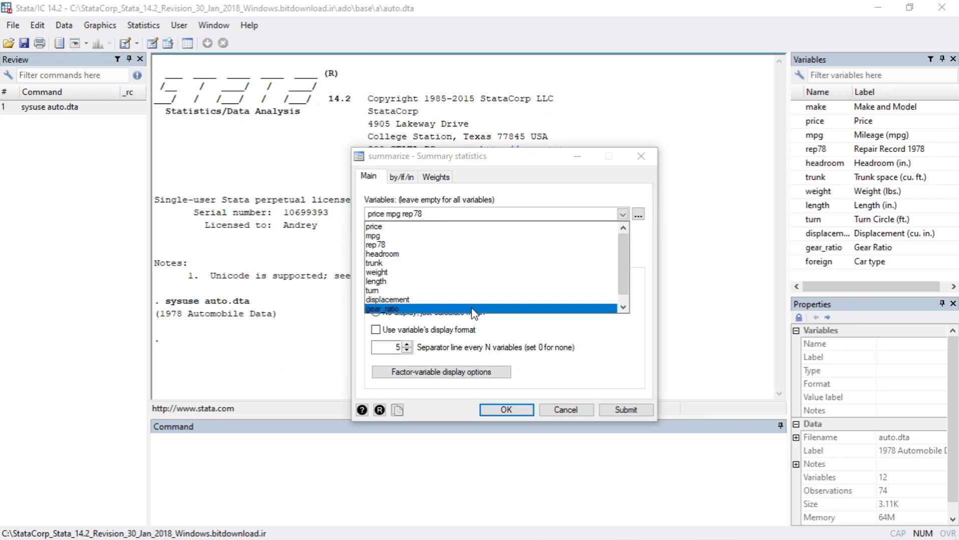
pyautogui.click(518, 328)
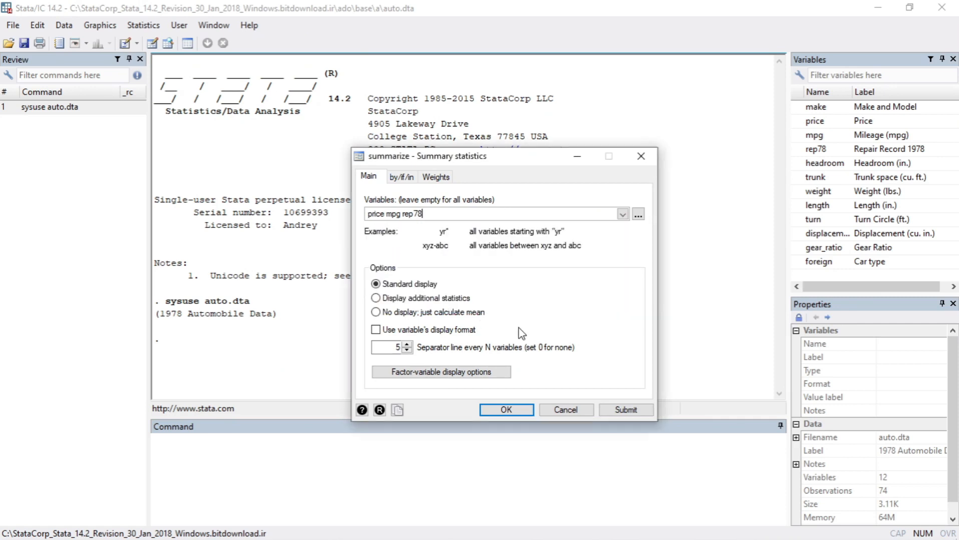
pyautogui.click(519, 408)
pyautogui.moveTo(167, 329); pyautogui.dragTo(555, 372)
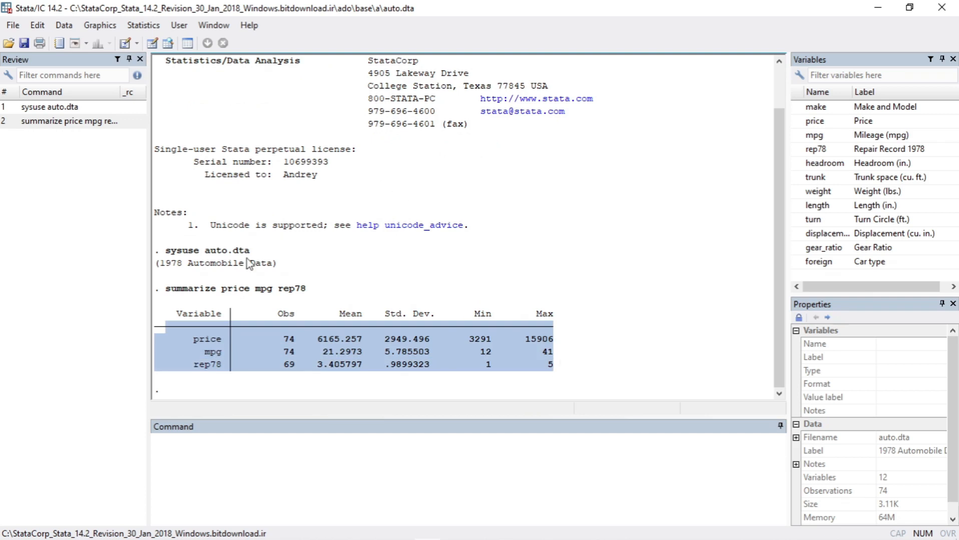
pyautogui.click(318, 287)
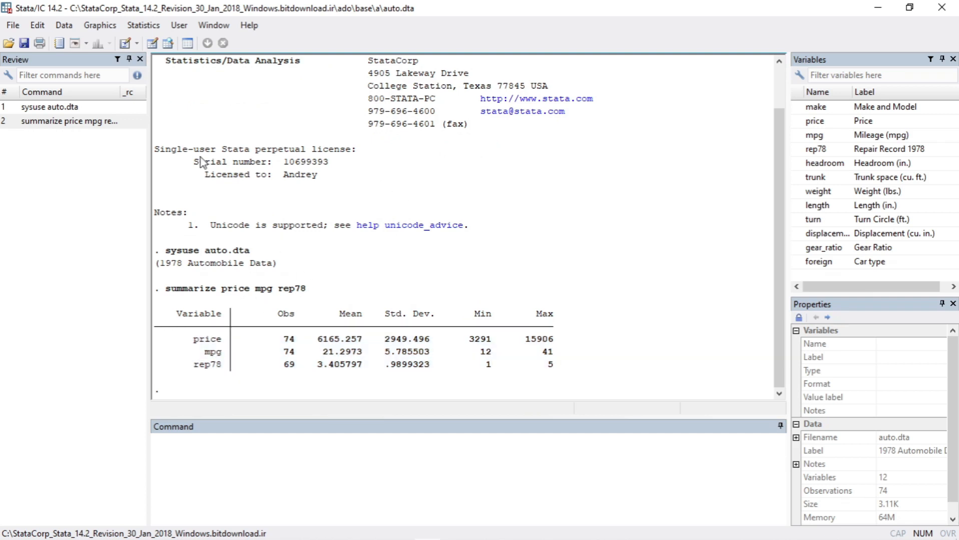
pyautogui.click(64, 25)
pyautogui.moveTo(89, 43)
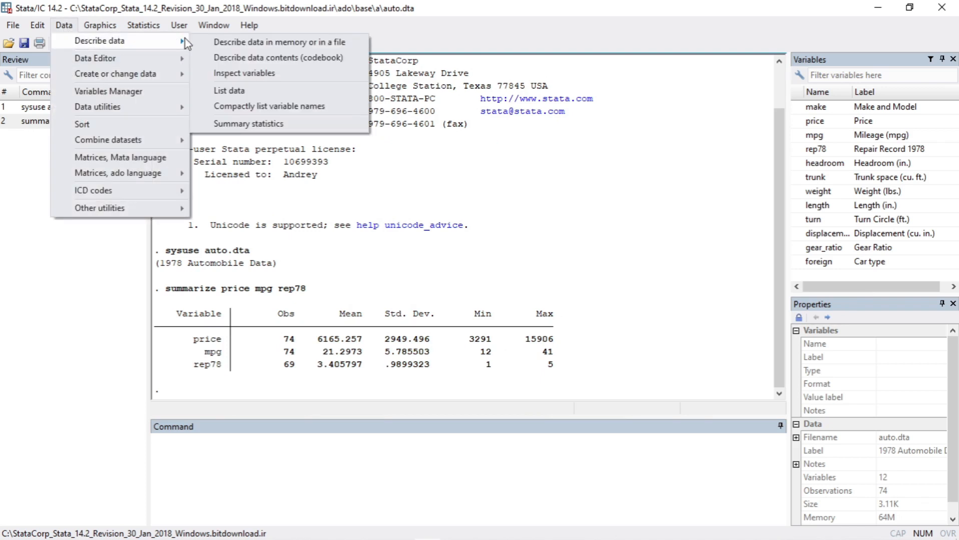
pyautogui.click(298, 124)
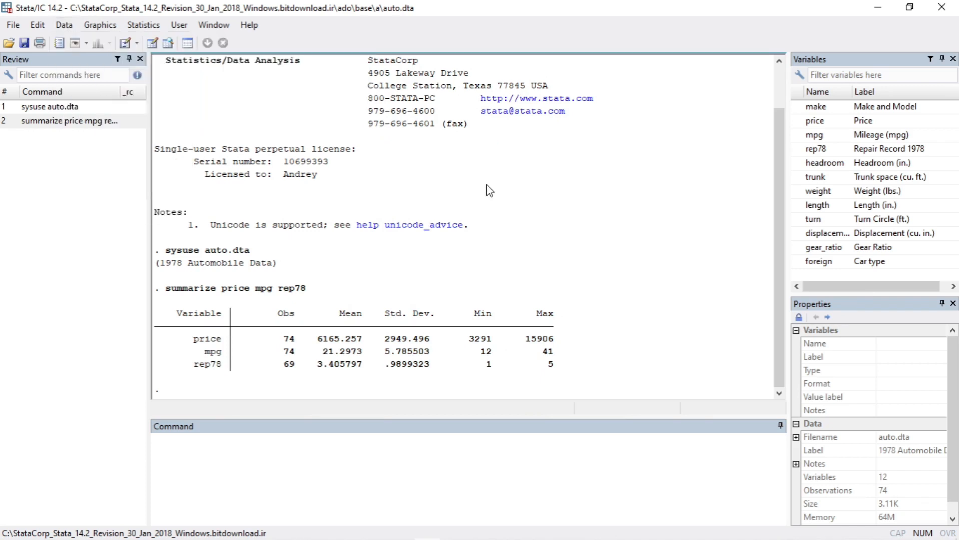
# - Create a one-way frequency table through the One-way table dialog with foreign as the categorical variable
pyautogui.click(145, 27)
pyautogui.moveTo(159, 43)
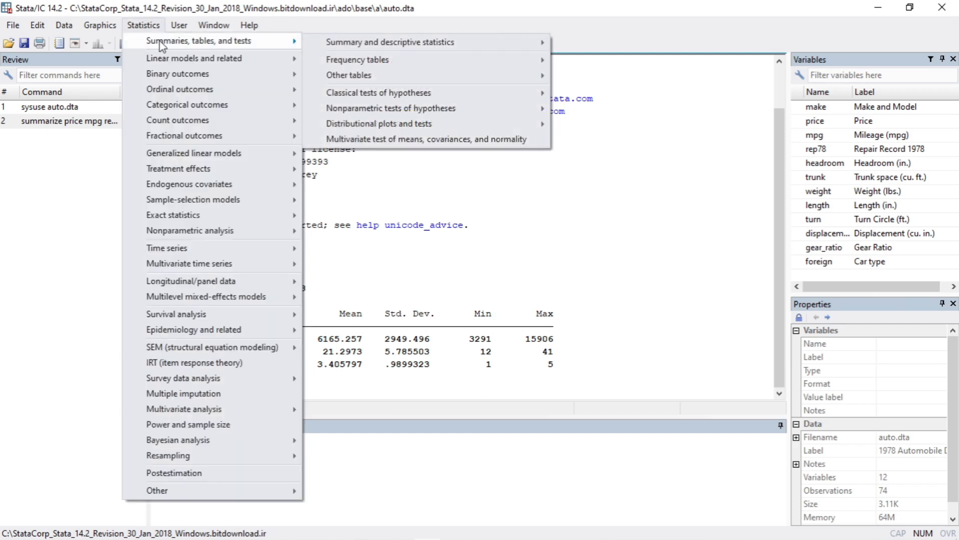
pyautogui.moveTo(380, 61)
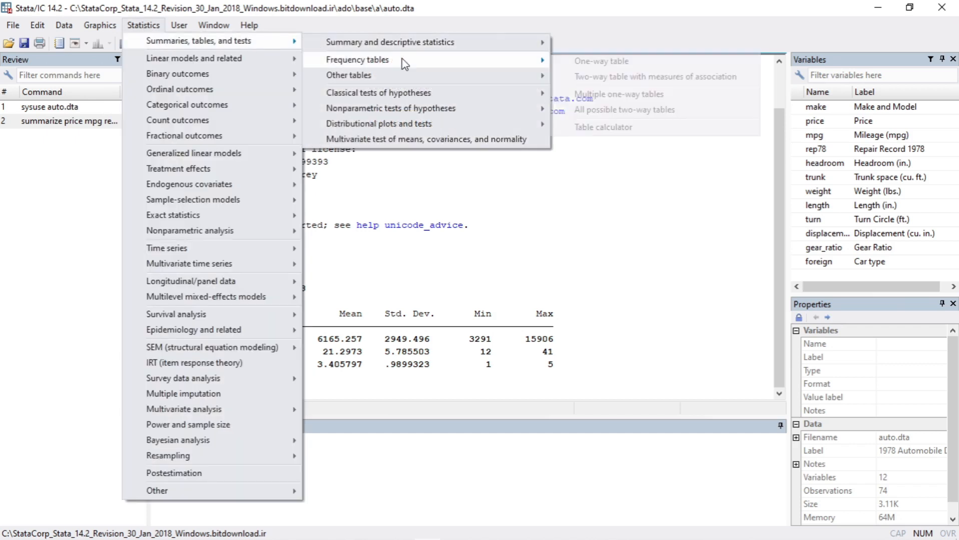
pyautogui.click(599, 61)
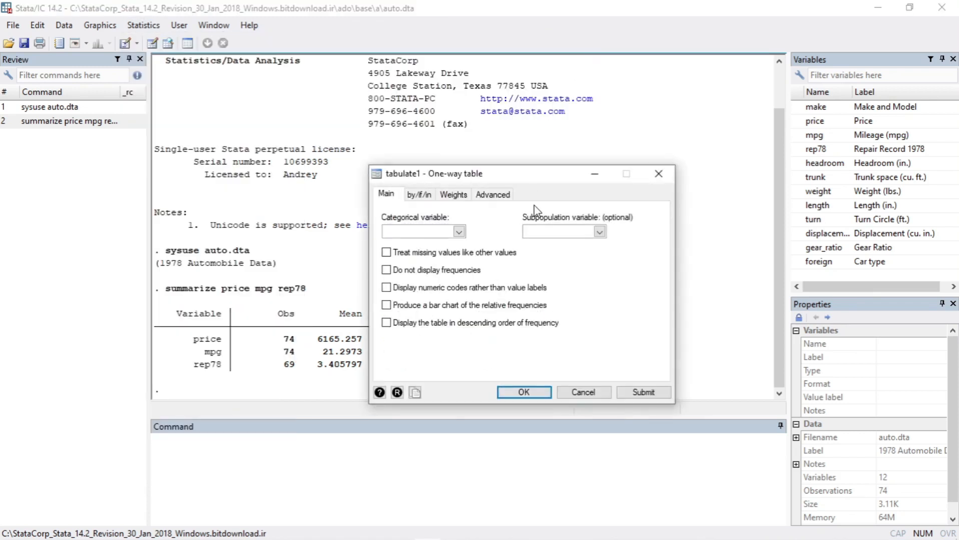
pyautogui.click(459, 232)
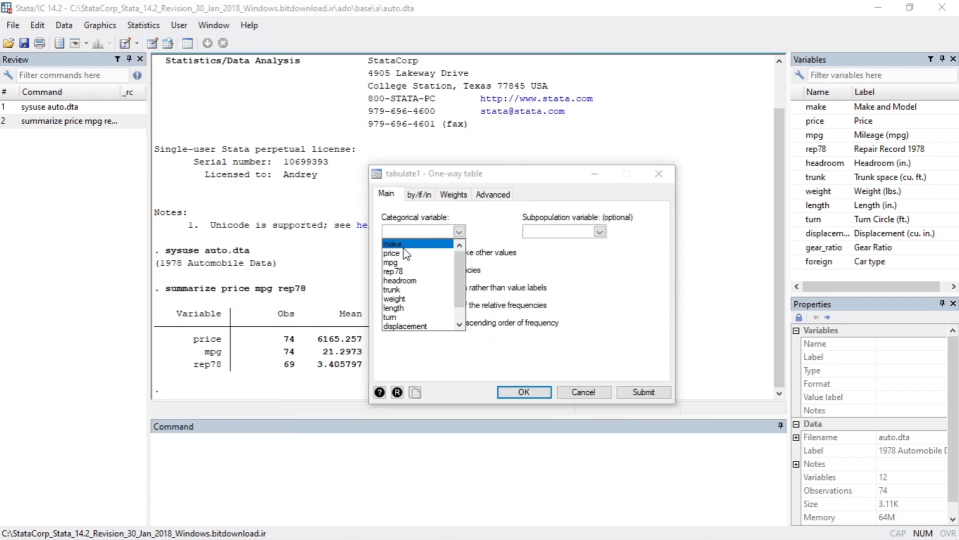
pyautogui.moveTo(460, 289); pyautogui.dragTo(458, 307)
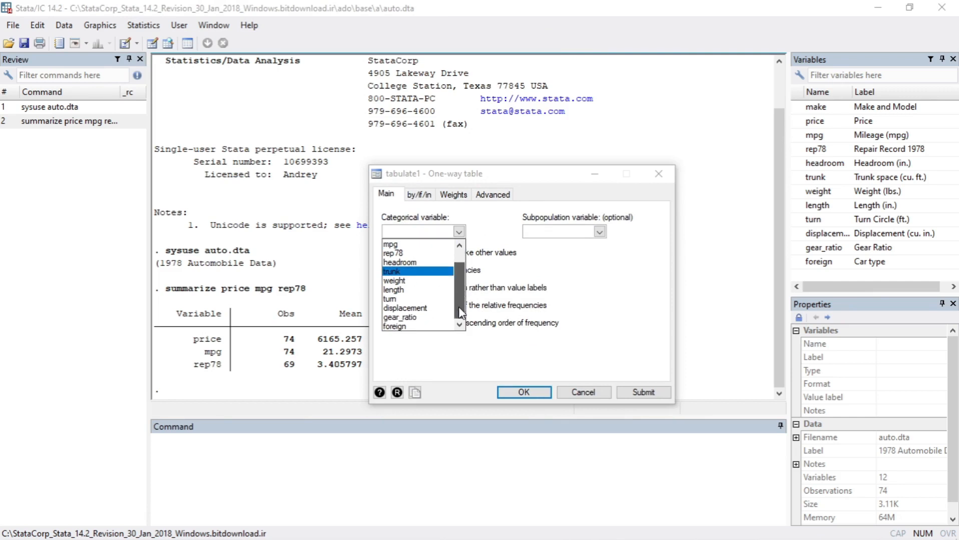
pyautogui.click(404, 327)
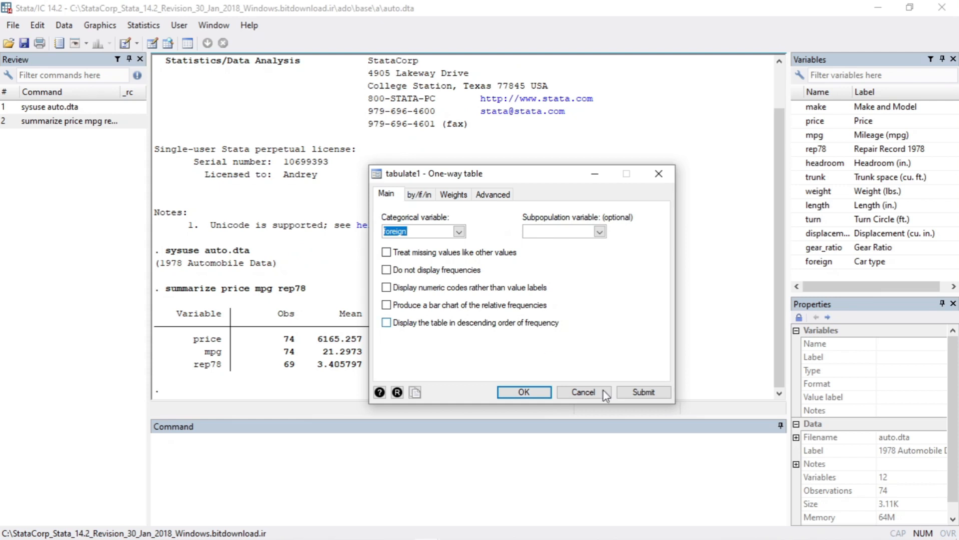
pyautogui.click(522, 392)
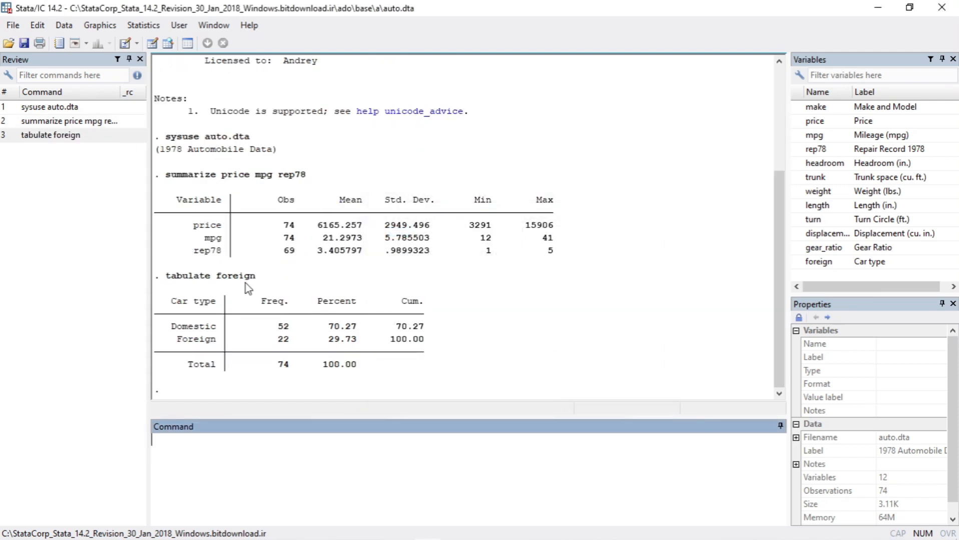
pyautogui.moveTo(161, 302); pyautogui.dragTo(421, 372)
pyautogui.click(229, 277)
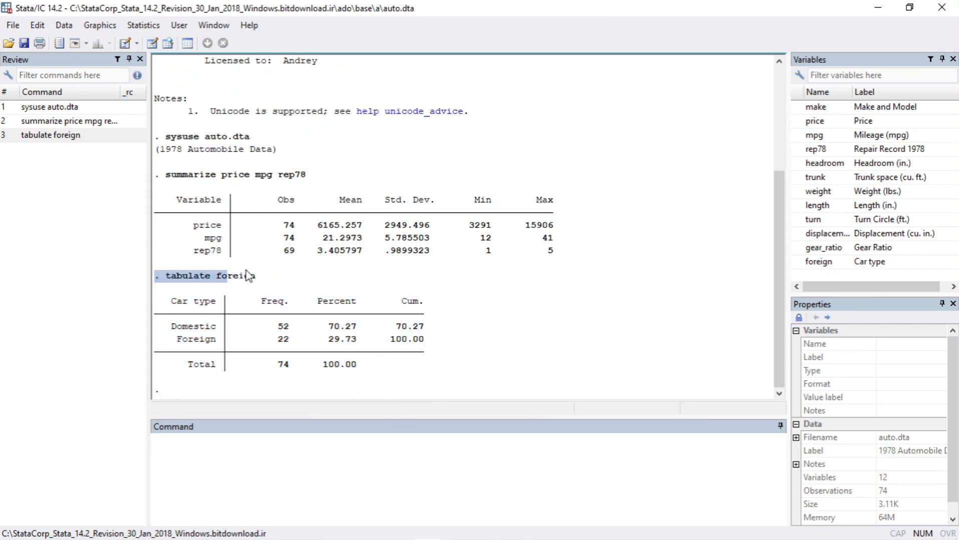
pyautogui.click(147, 27)
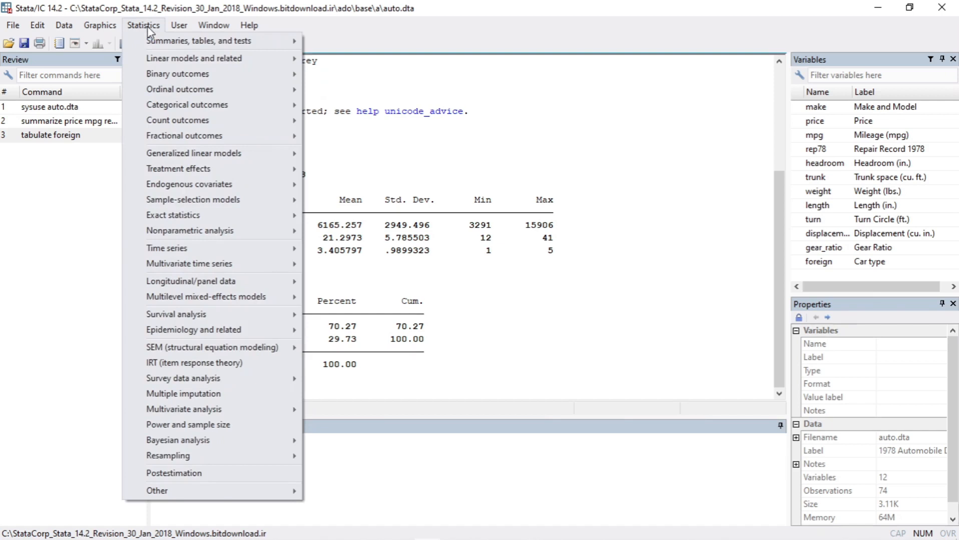
pyautogui.click(491, 148)
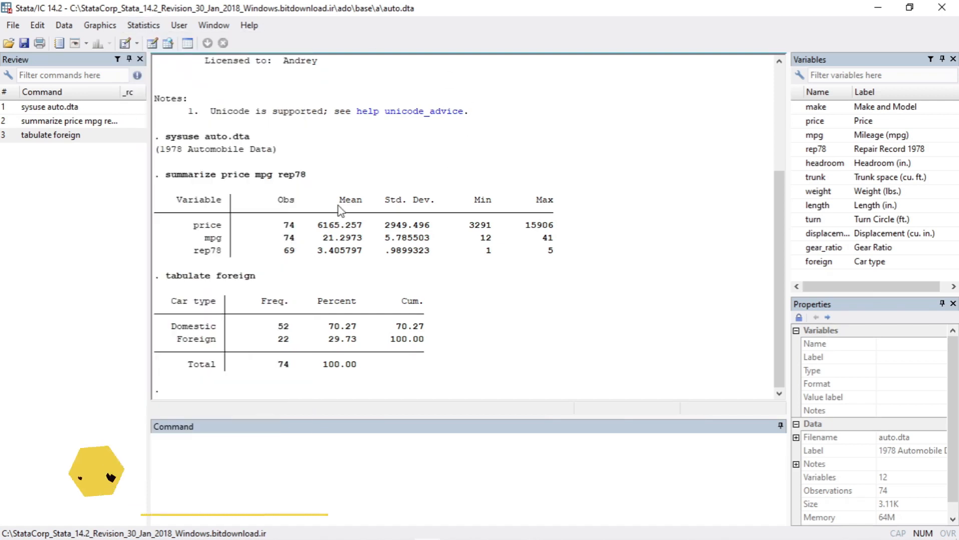
pyautogui.click(140, 29)
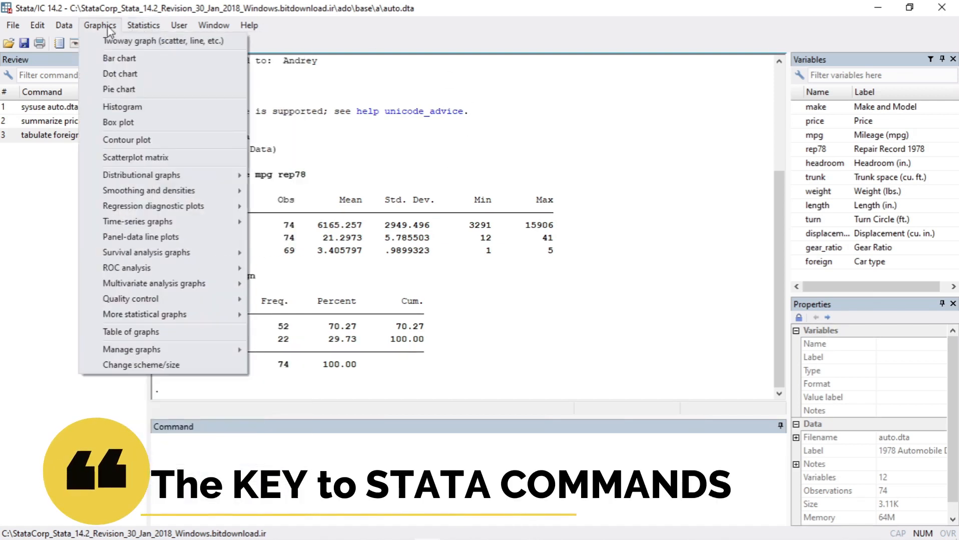
pyautogui.click(37, 25)
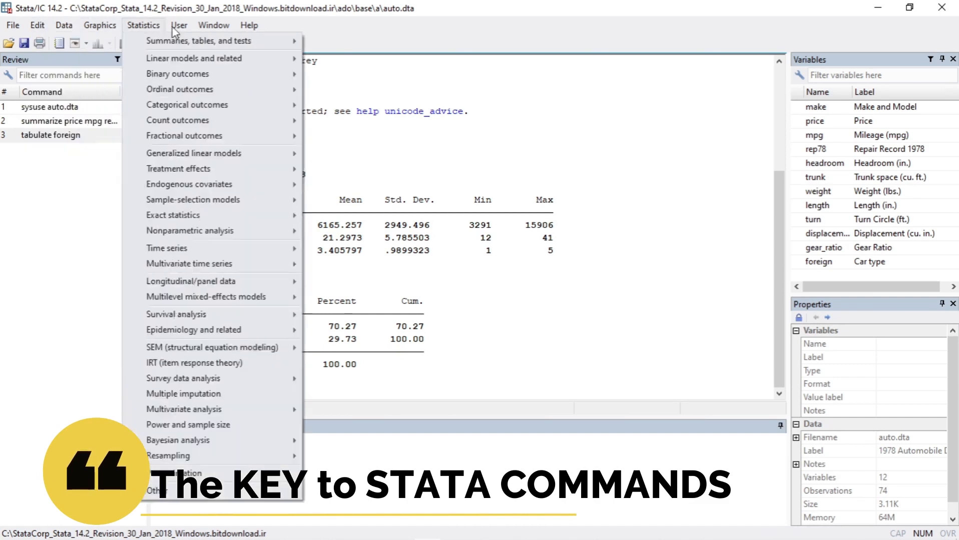
# - Examine the summarize and tabulate commands echoed in the results output and compare them with the statistics menu entries
pyautogui.click(423, 165)
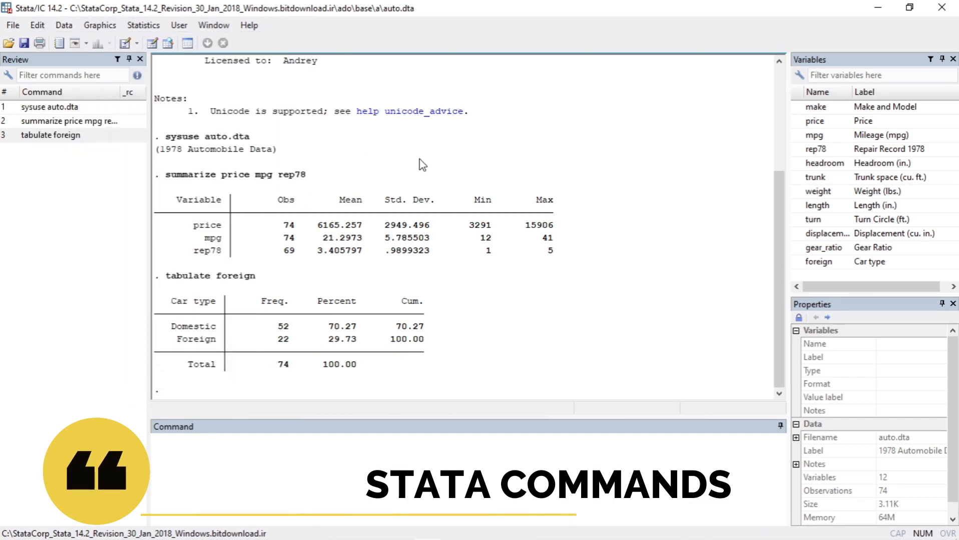
pyautogui.moveTo(316, 175); pyautogui.dragTo(168, 186)
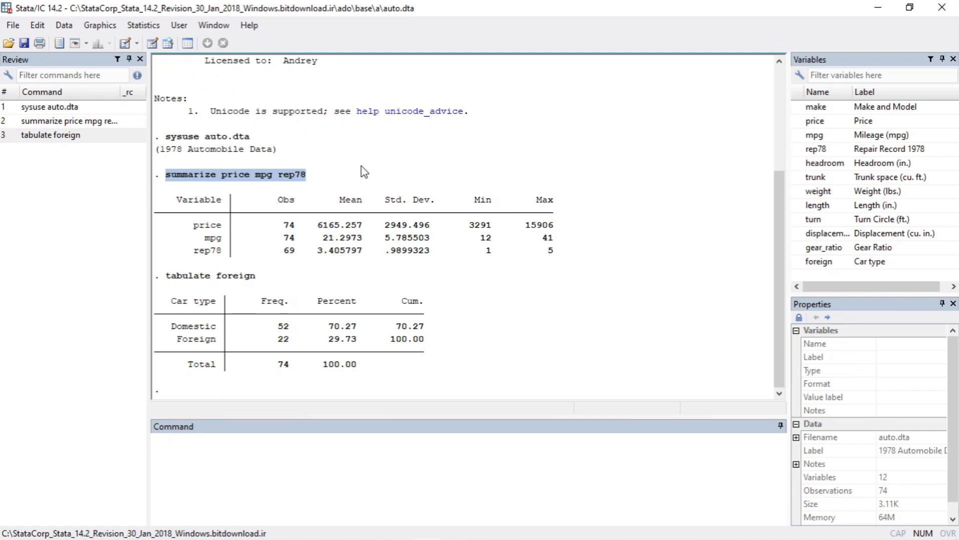
pyautogui.click(310, 277)
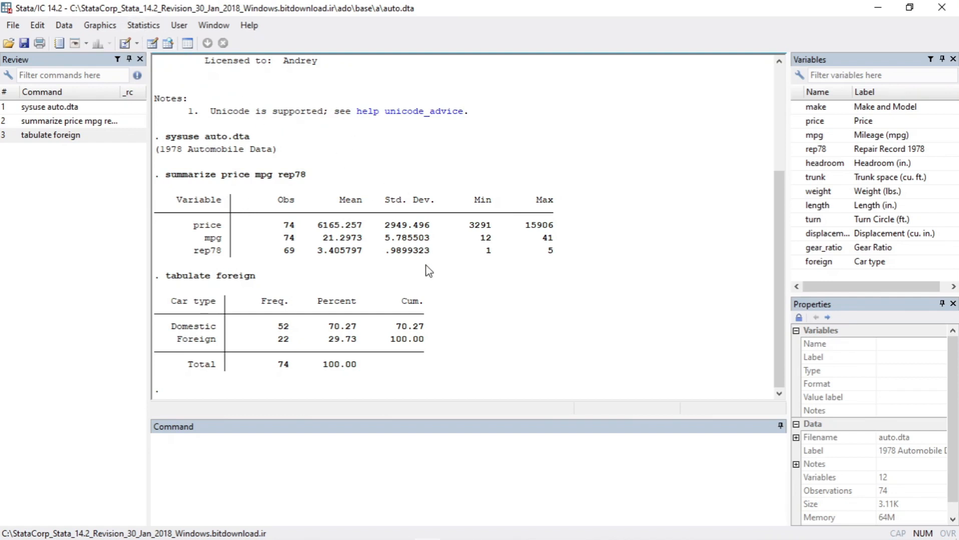
pyautogui.moveTo(216, 275); pyautogui.dragTo(168, 278)
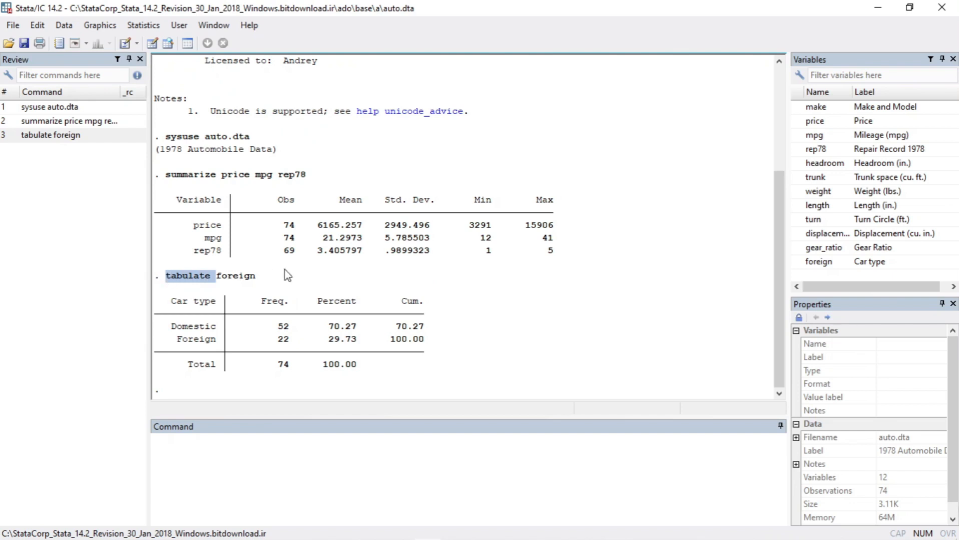
pyautogui.click(191, 454)
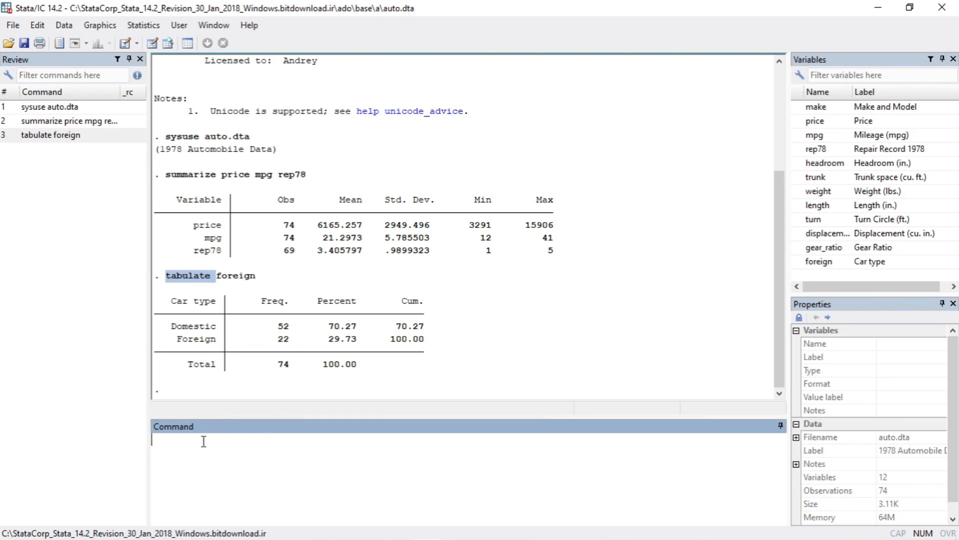
pyautogui.moveTo(205, 277); pyautogui.dragTo(228, 276)
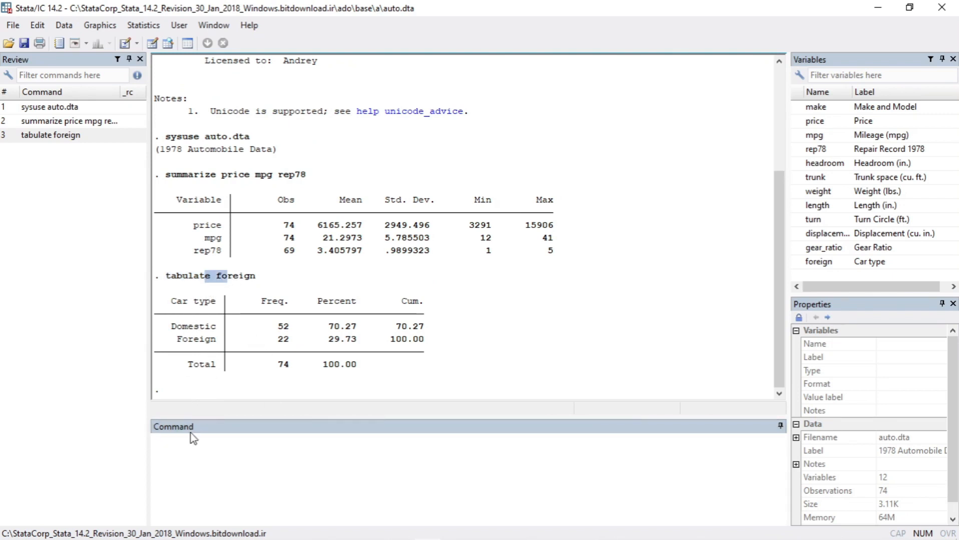
pyautogui.click(217, 276)
pyautogui.click(143, 25)
pyautogui.moveTo(182, 44)
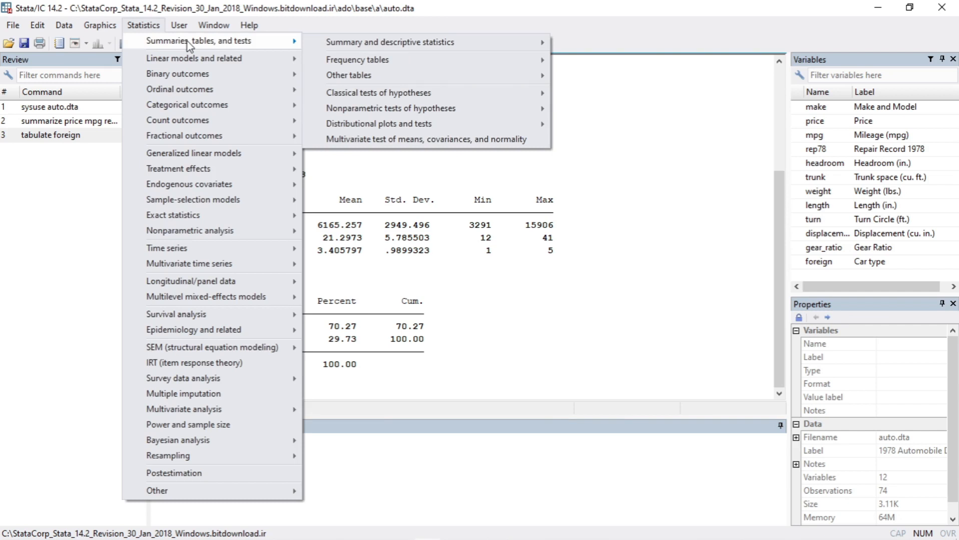
# - Run tabulate foreign as a typed command to produce the one-way frequency table of car type
pyautogui.click(340, 458)
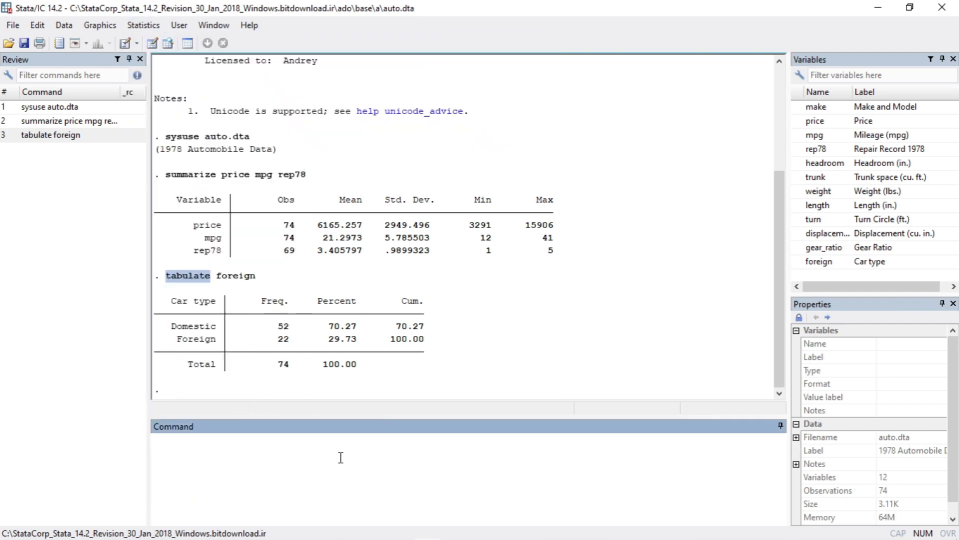
pyautogui.write('tabulate foreign')
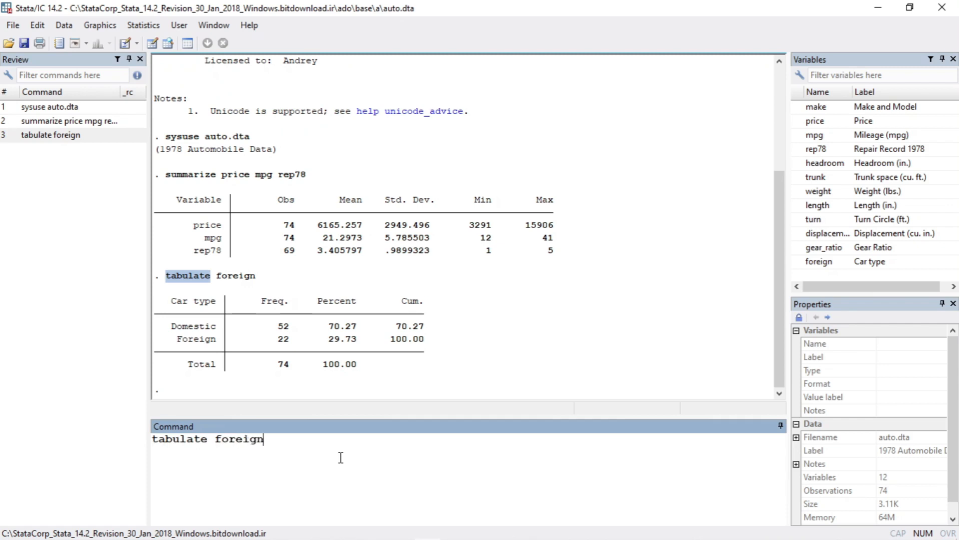
pyautogui.press('Return')
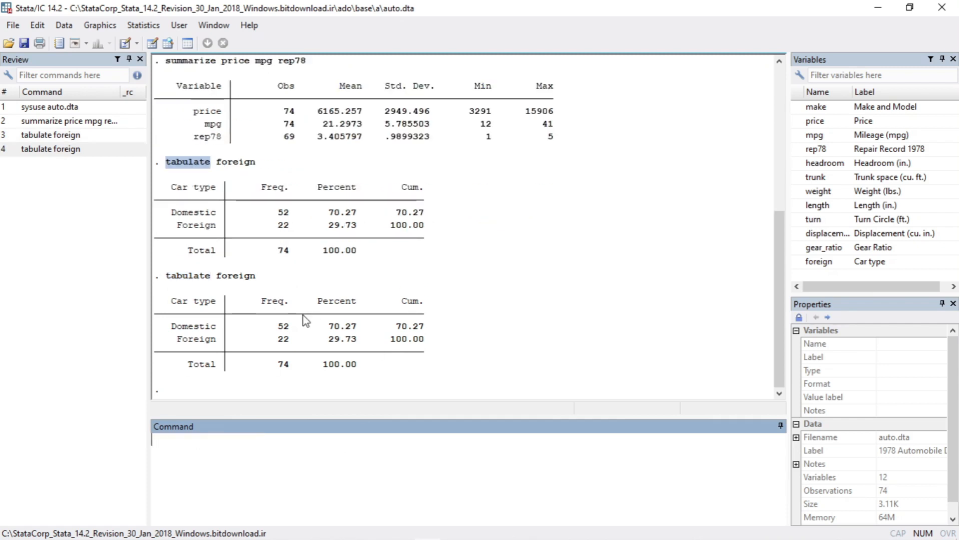
pyautogui.click(529, 246)
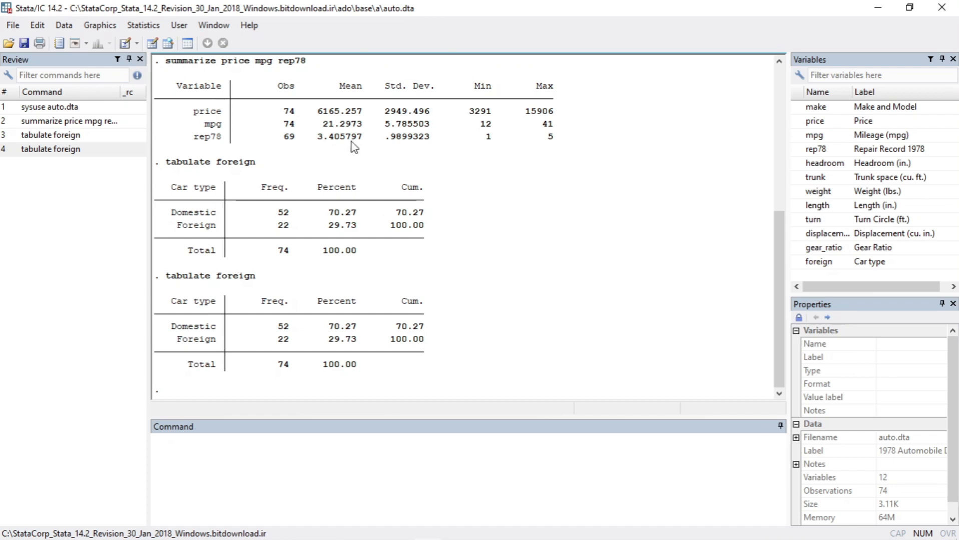
# - Open the Linear regression dialog and set price as the dependent variable
pyautogui.click(144, 26)
pyautogui.moveTo(246, 63)
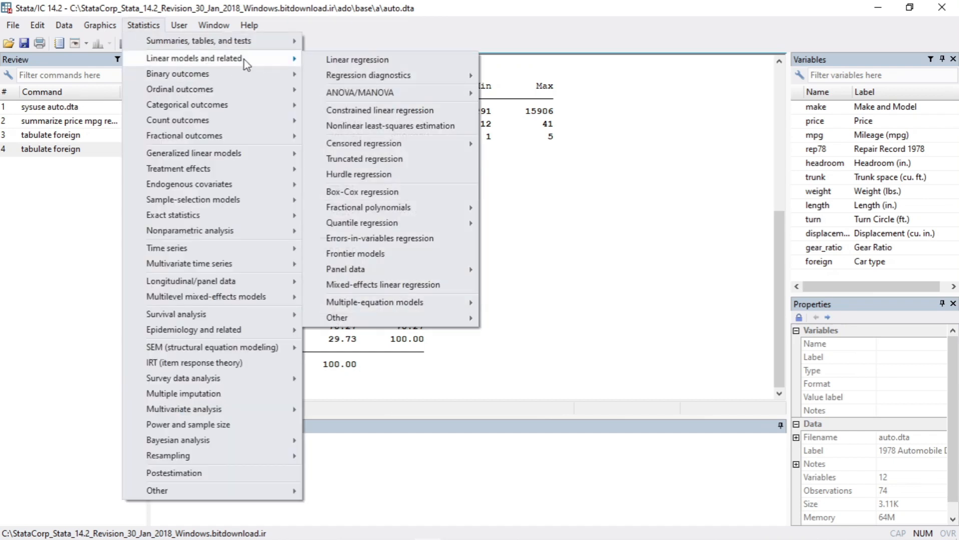
pyautogui.click(364, 61)
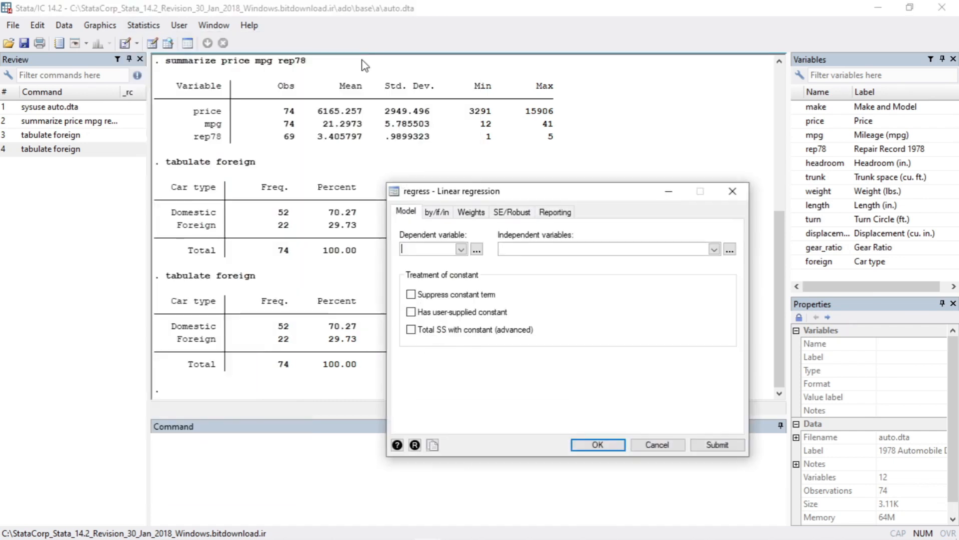
pyautogui.moveTo(474, 194); pyautogui.dragTo(440, 75)
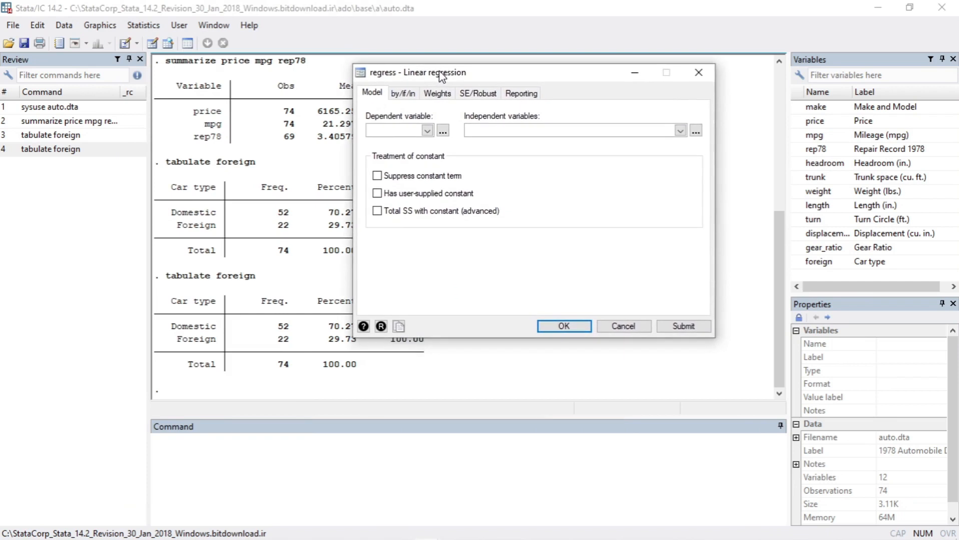
pyautogui.click(428, 132)
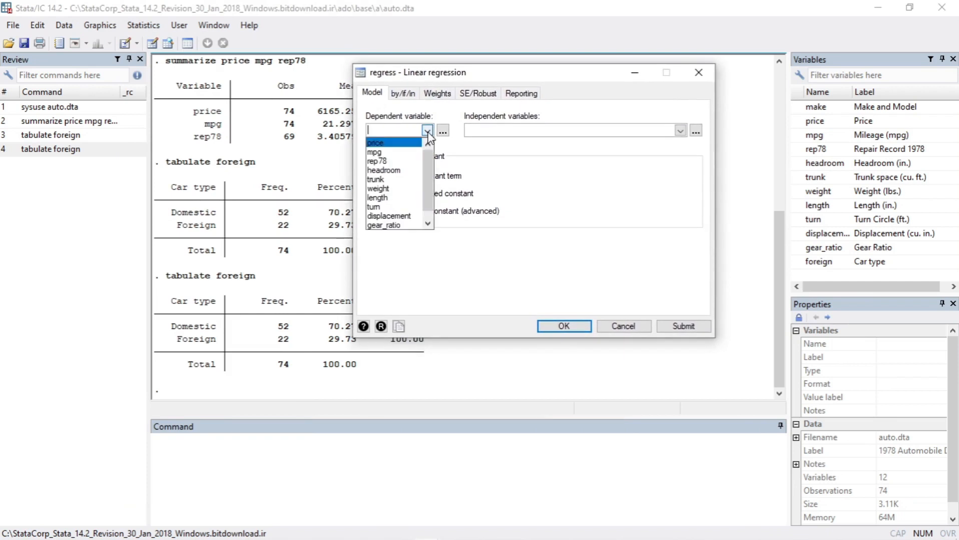
pyautogui.click(394, 149)
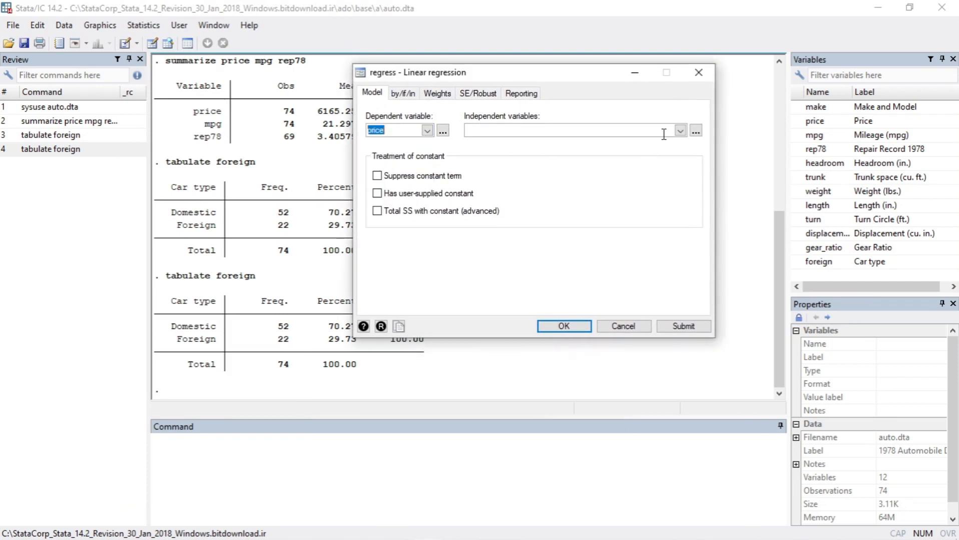
# - Add mpg, rep78, weight and length as independent variables and submit the regression, moving the dialog off the output
pyautogui.click(680, 130)
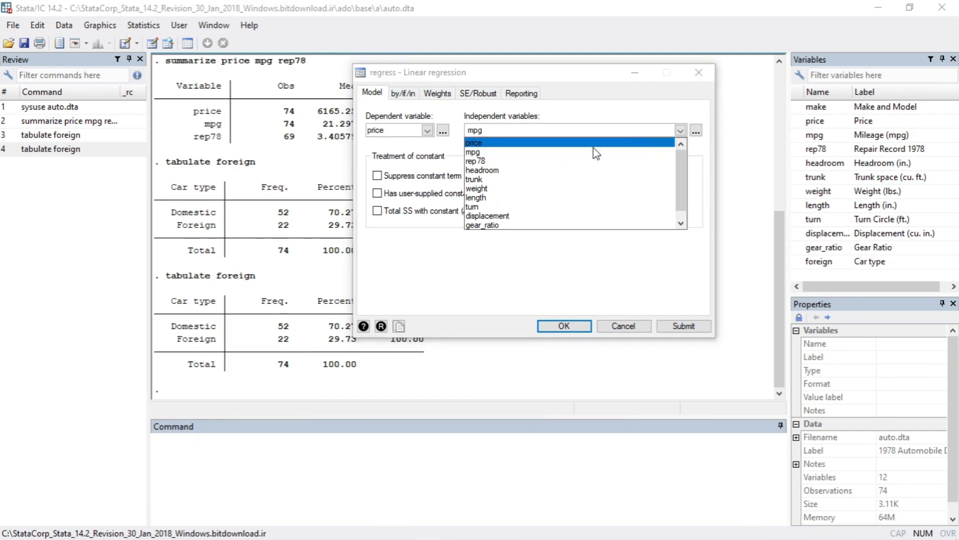
pyautogui.click(525, 161)
pyautogui.click(502, 192)
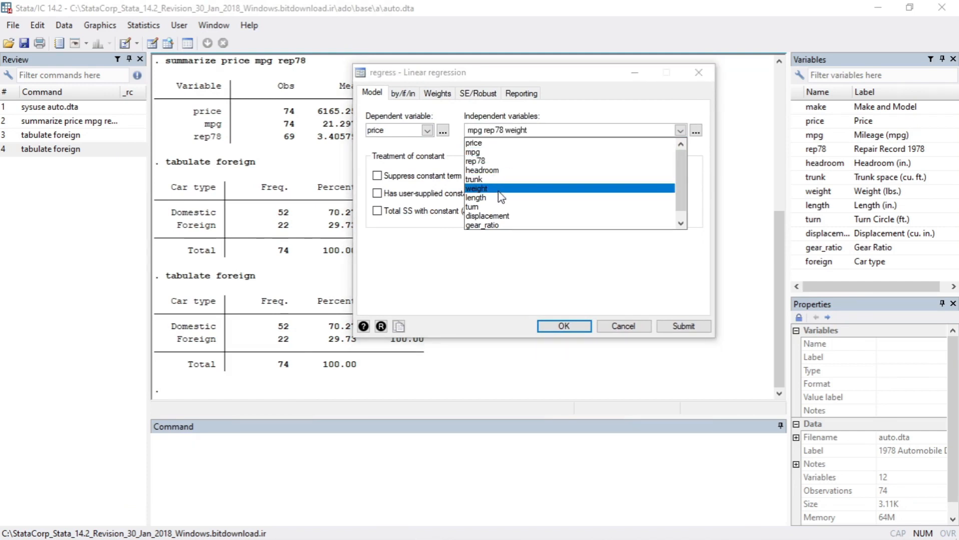
pyautogui.click(501, 198)
pyautogui.click(681, 120)
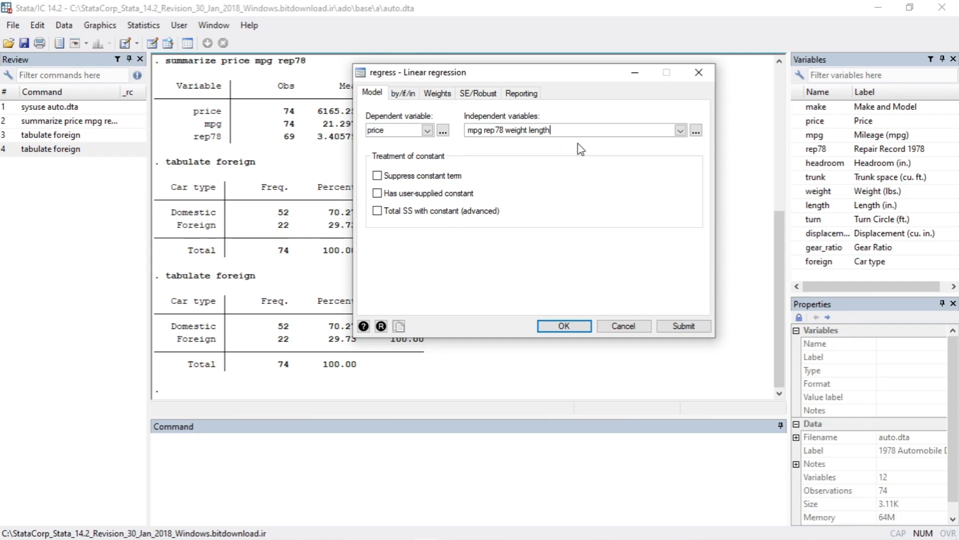
pyautogui.click(682, 325)
pyautogui.moveTo(552, 64); pyautogui.dragTo(805, 71)
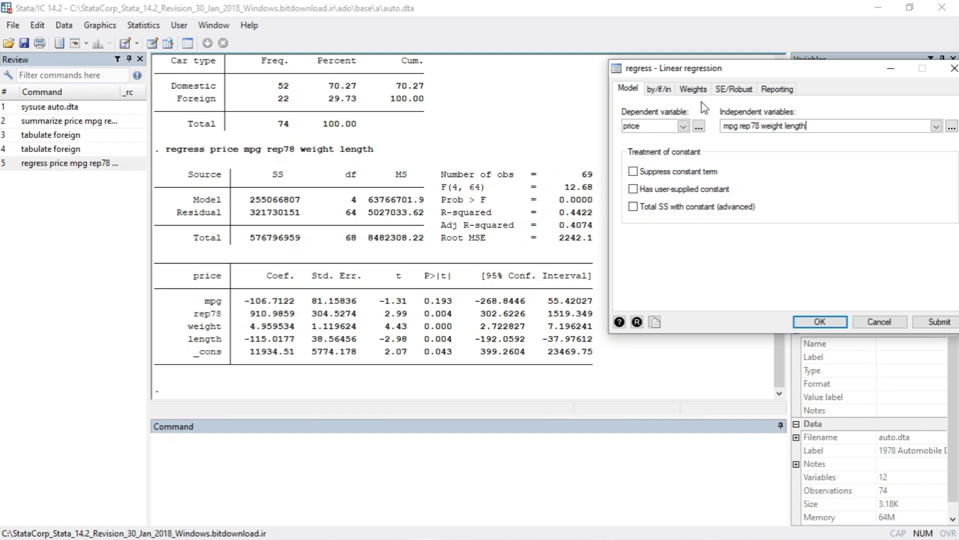
# - Examine the regression dialog's constant, subset, weight, standard error and reporting options, trying the Robust type, and cancel the dialog
pyautogui.moveTo(776, 70); pyautogui.dragTo(592, 56)
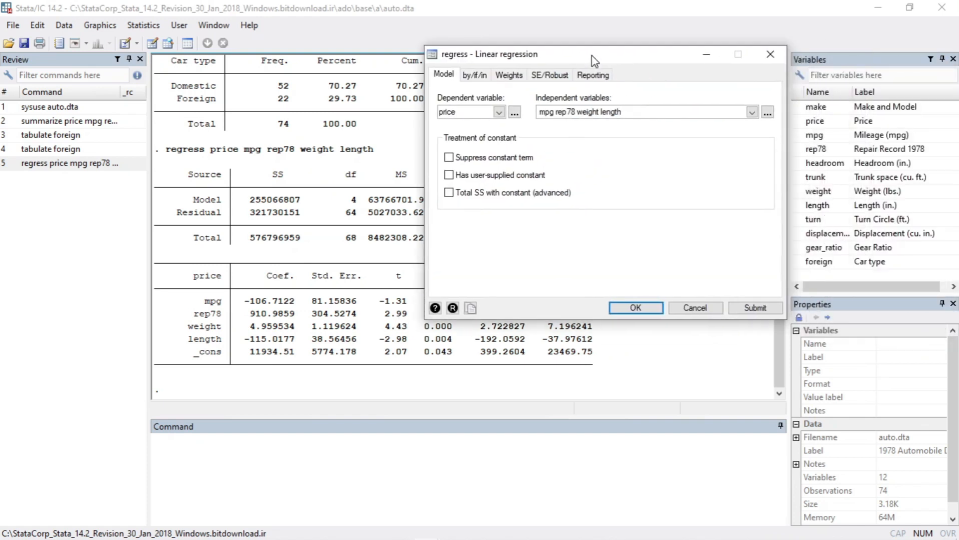
pyautogui.click(448, 159)
pyautogui.click(478, 77)
pyautogui.click(502, 77)
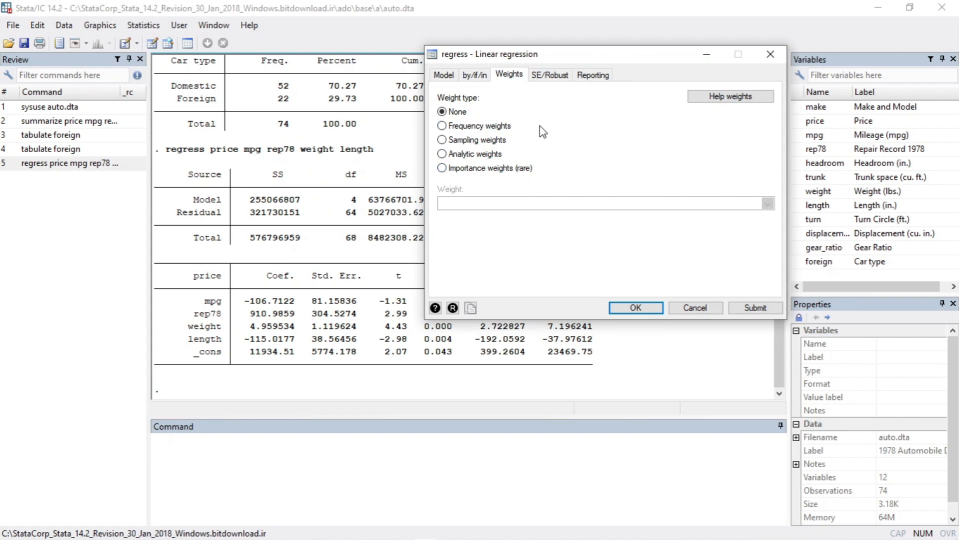
pyautogui.click(551, 75)
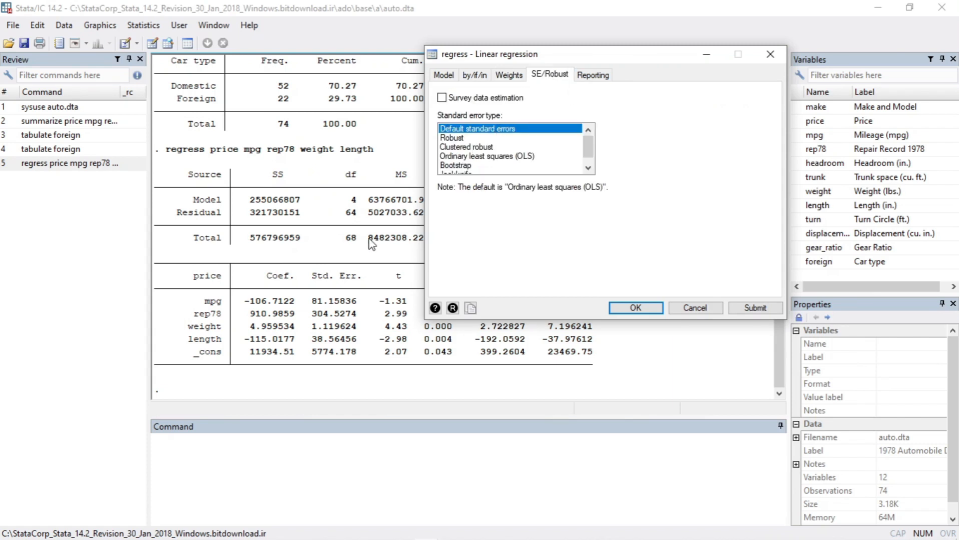
pyautogui.click(453, 138)
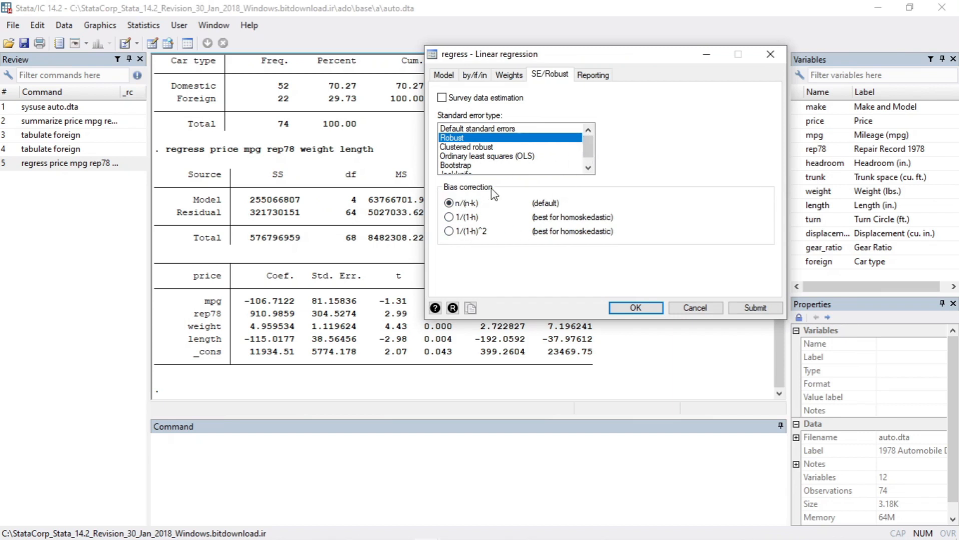
pyautogui.click(589, 169)
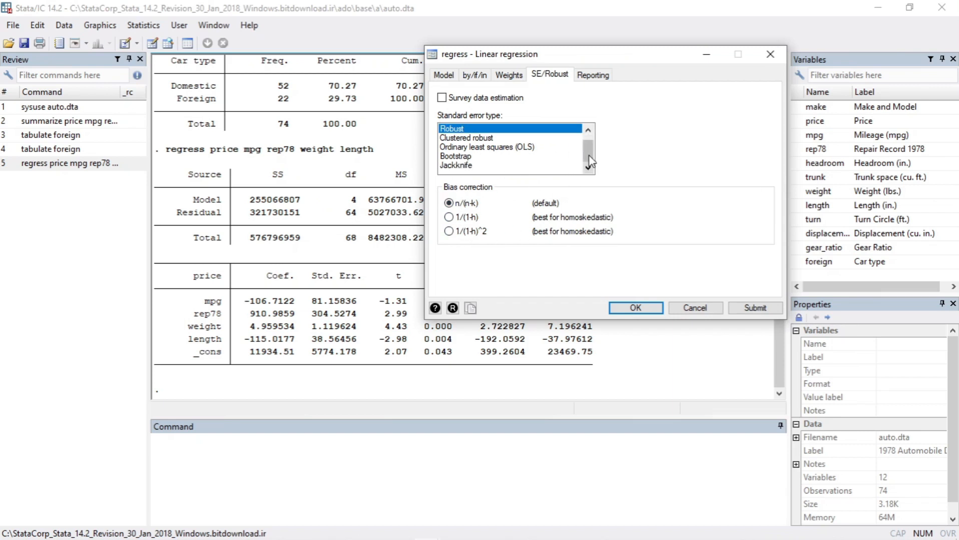
pyautogui.click(589, 131)
pyautogui.click(587, 169)
pyautogui.moveTo(455, 102)
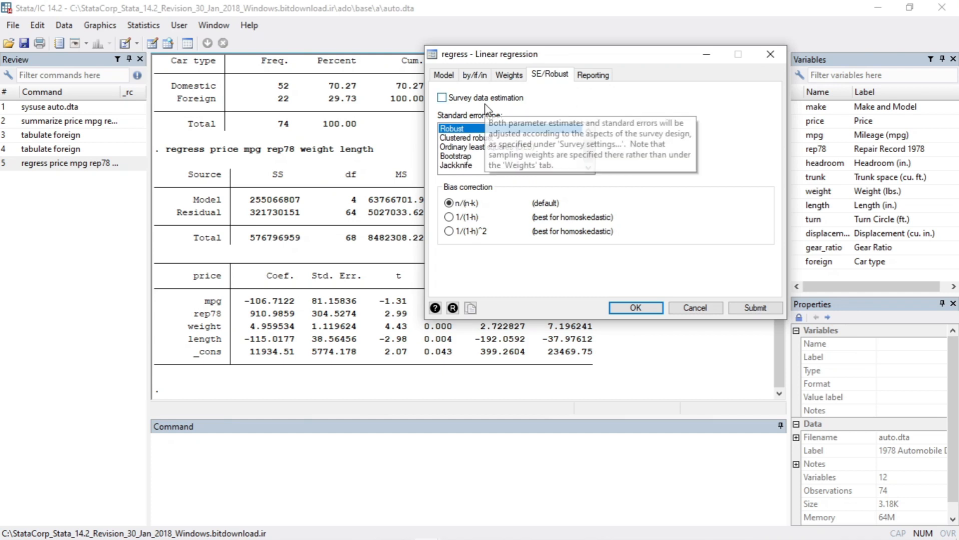
pyautogui.click(592, 75)
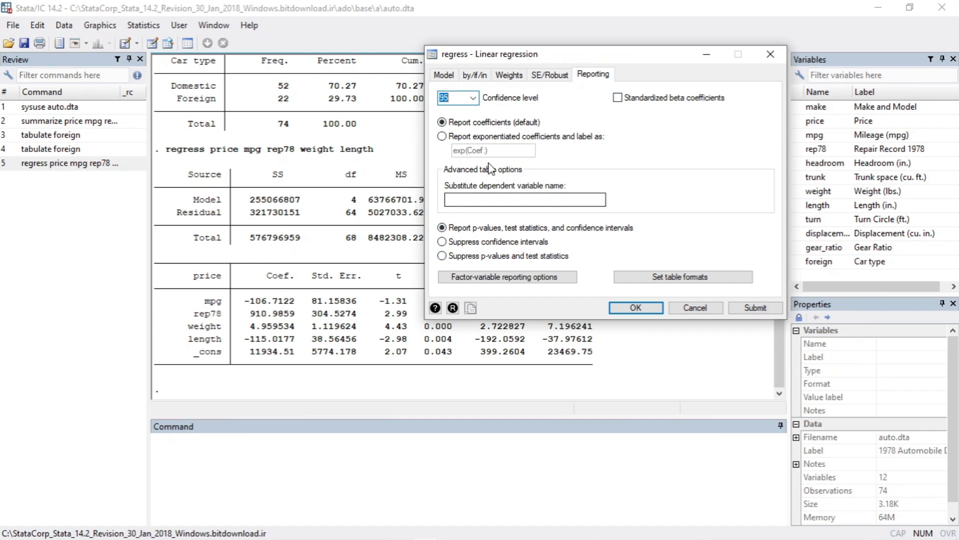
pyautogui.click(703, 307)
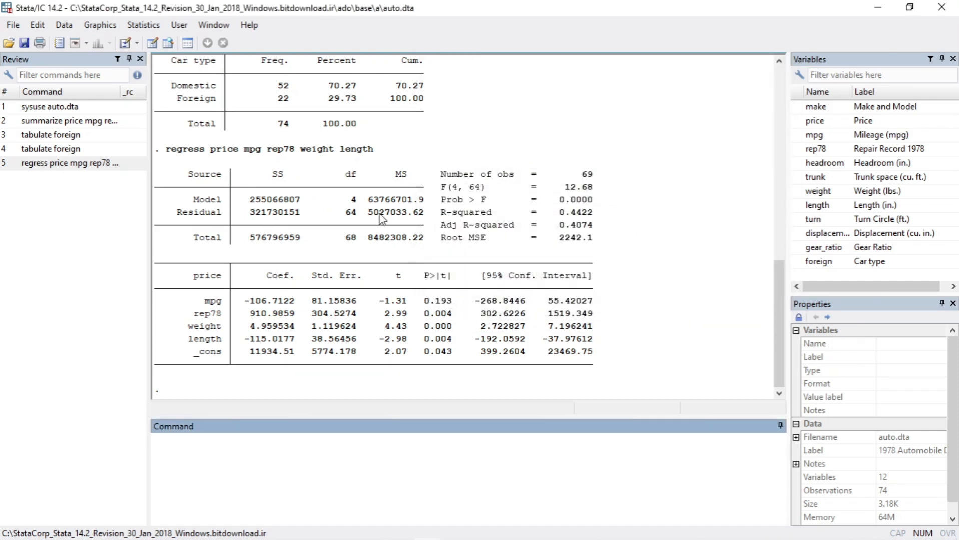
# - Open the Probit regression dialog and set foreign as the dependent variable
pyautogui.click(138, 29)
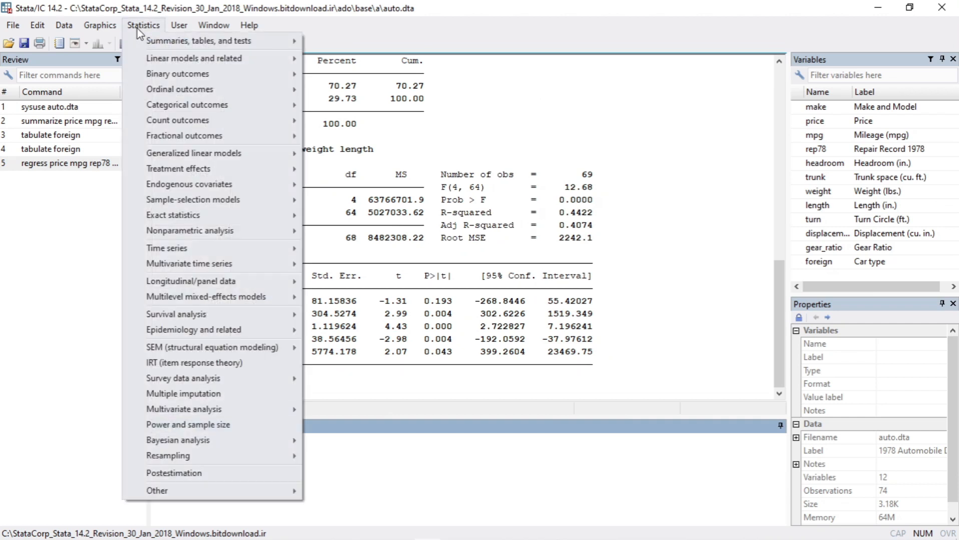
pyautogui.moveTo(239, 75)
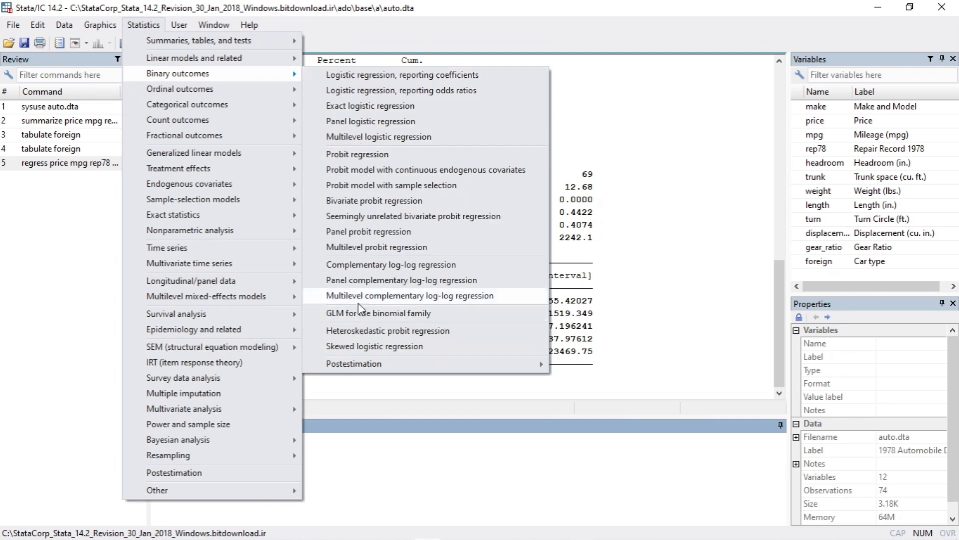
pyautogui.click(362, 156)
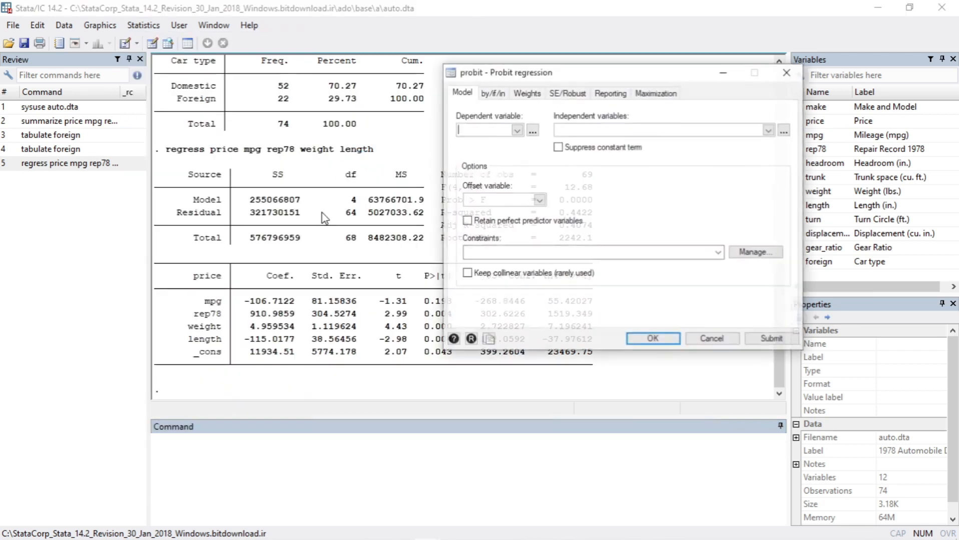
pyautogui.click(515, 130)
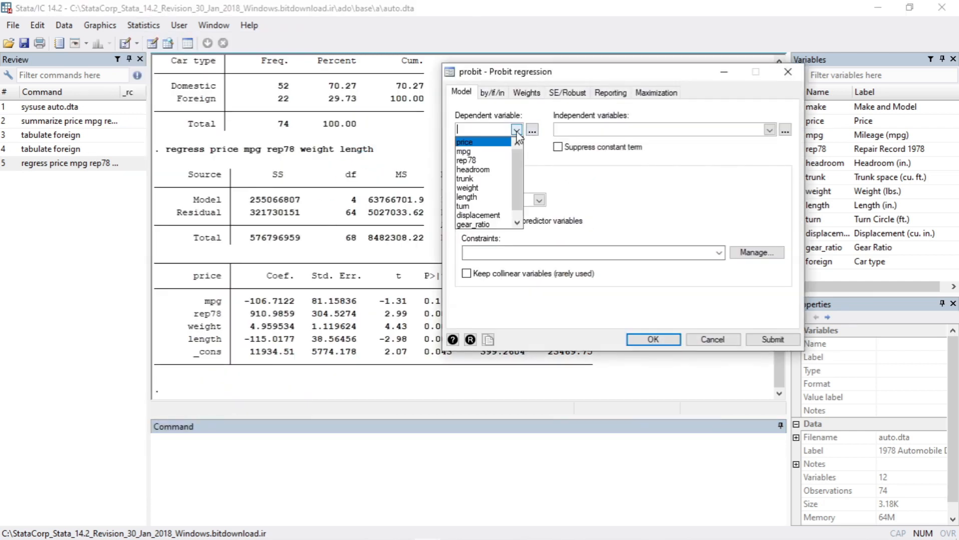
pyautogui.moveTo(516, 173); pyautogui.dragTo(514, 208)
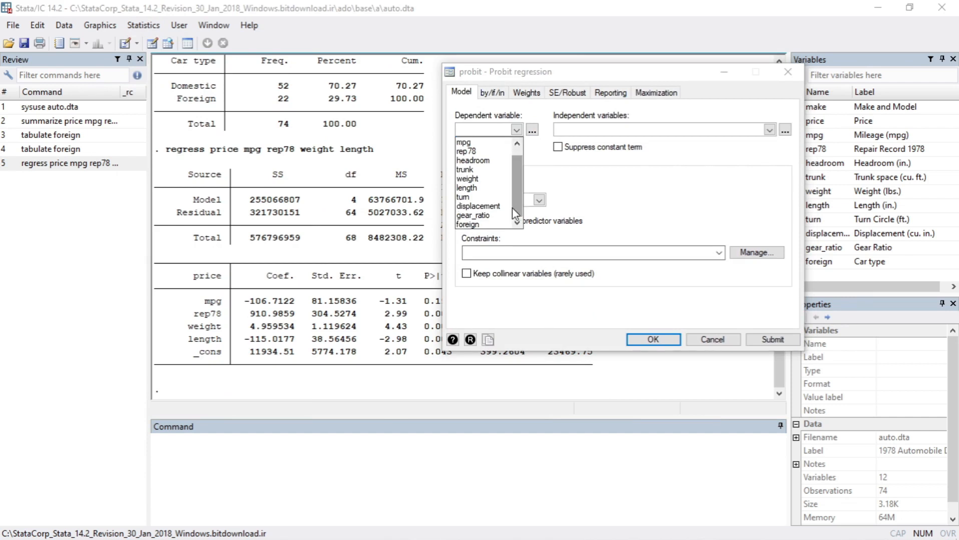
pyautogui.click(469, 226)
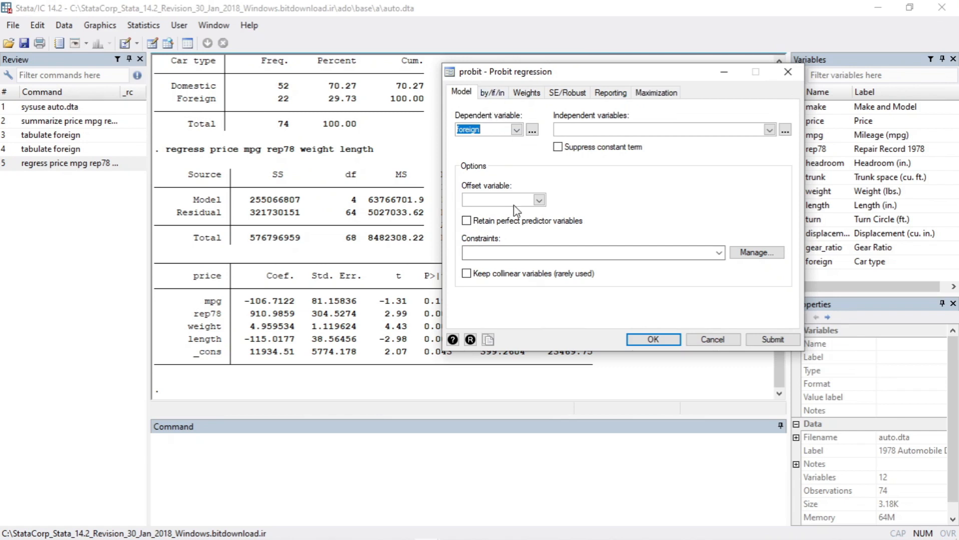
# - Add price, mpg and rep78 as independent variables and run the probit regression
pyautogui.click(773, 131)
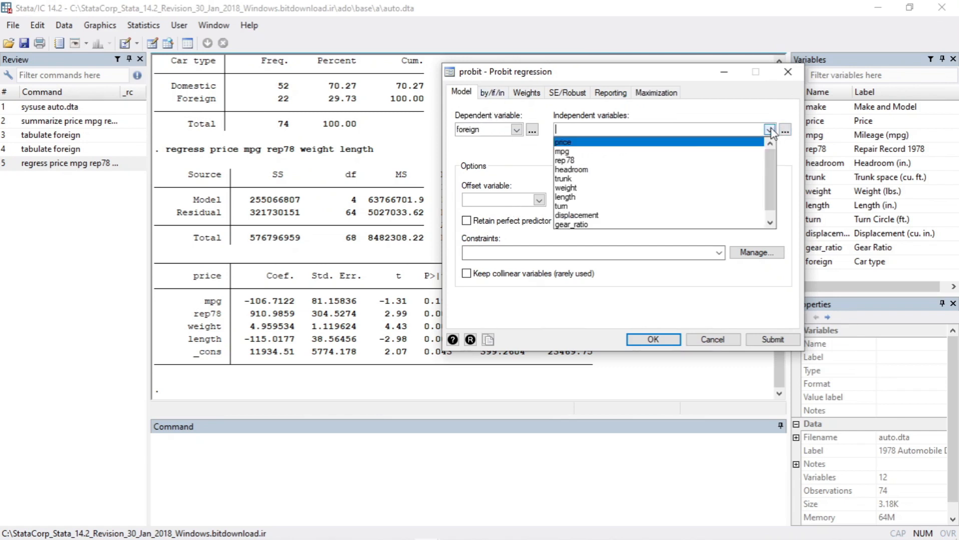
pyautogui.click(614, 151)
pyautogui.click(615, 159)
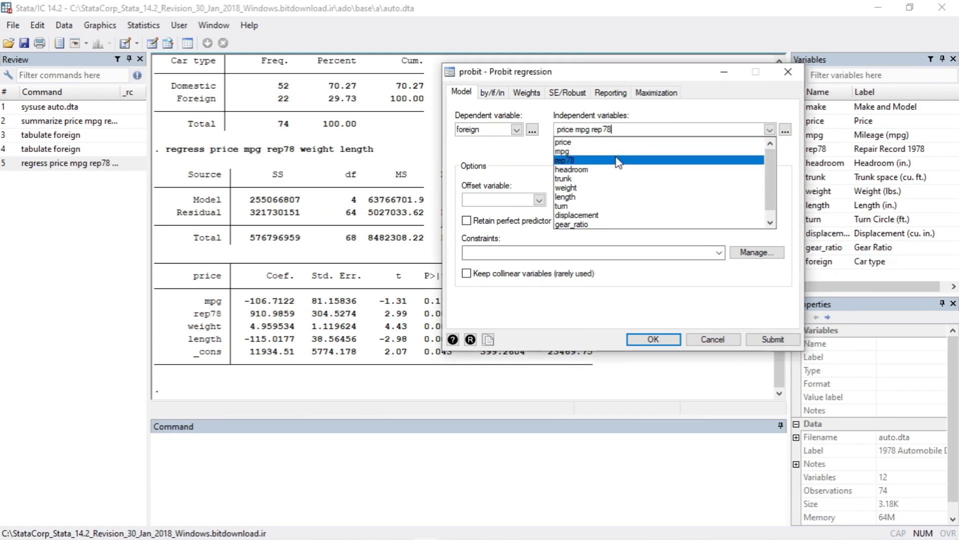
pyautogui.click(539, 170)
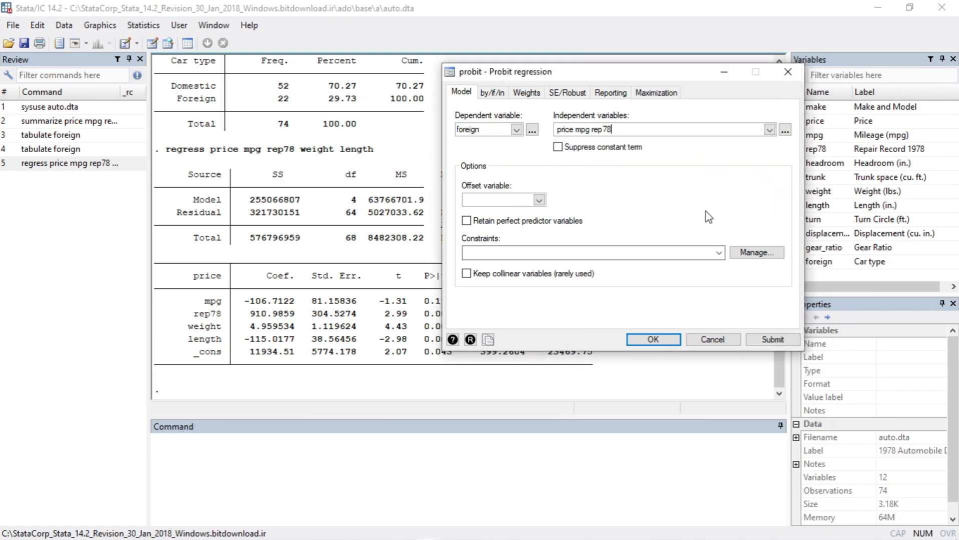
pyautogui.click(666, 340)
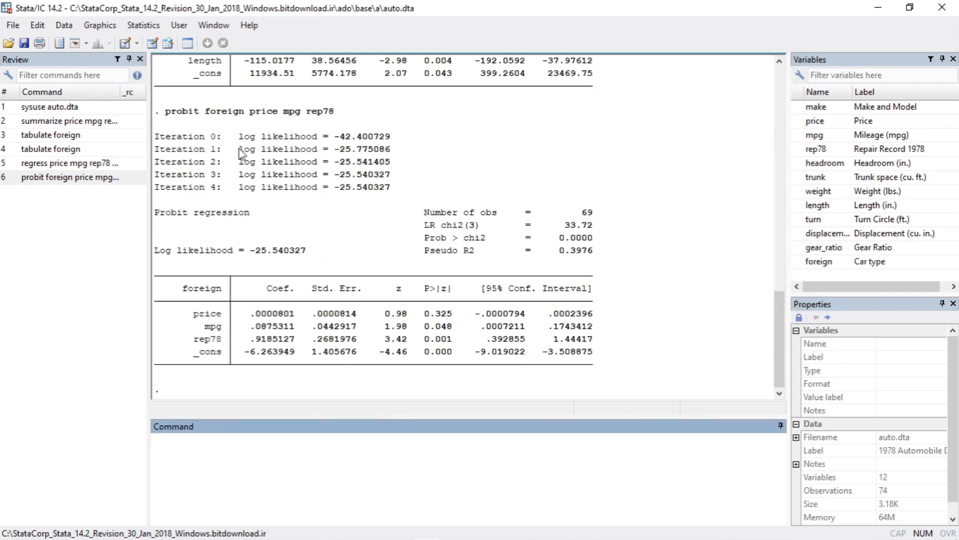
# - Examine the probit output's iteration log, LR chi-squared statistic, model p-value and coefficient table
pyautogui.moveTo(154, 133); pyautogui.dragTo(390, 190)
pyautogui.moveTo(480, 226)
pyautogui.mouseDown()
pyautogui.moveTo(542, 211)
pyautogui.moveTo(426, 246)
pyautogui.moveTo(475, 227)
pyautogui.moveTo(433, 226)
pyautogui.moveTo(485, 226)
pyautogui.mouseUp()
pyautogui.click(420, 226)
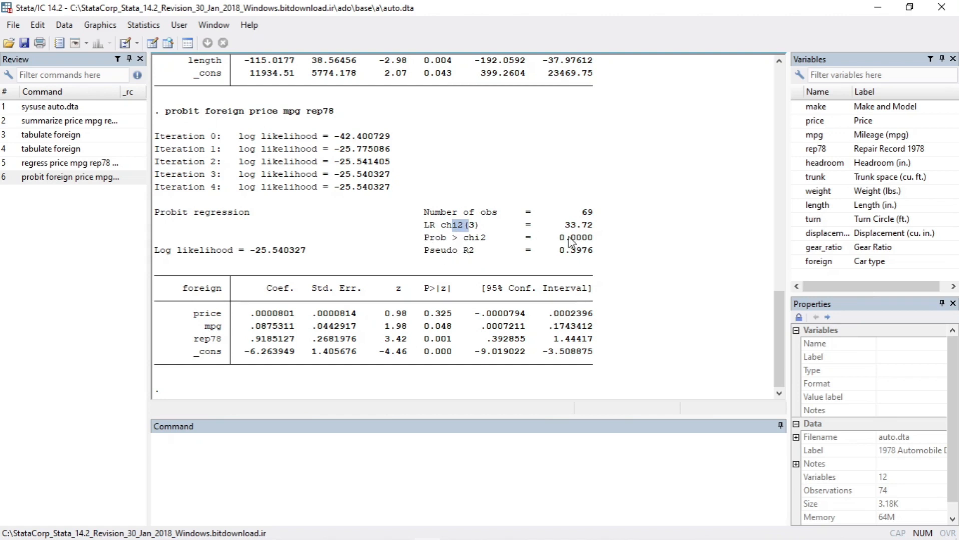
pyautogui.moveTo(567, 239); pyautogui.dragTo(600, 239)
pyautogui.moveTo(270, 312); pyautogui.dragTo(272, 352)
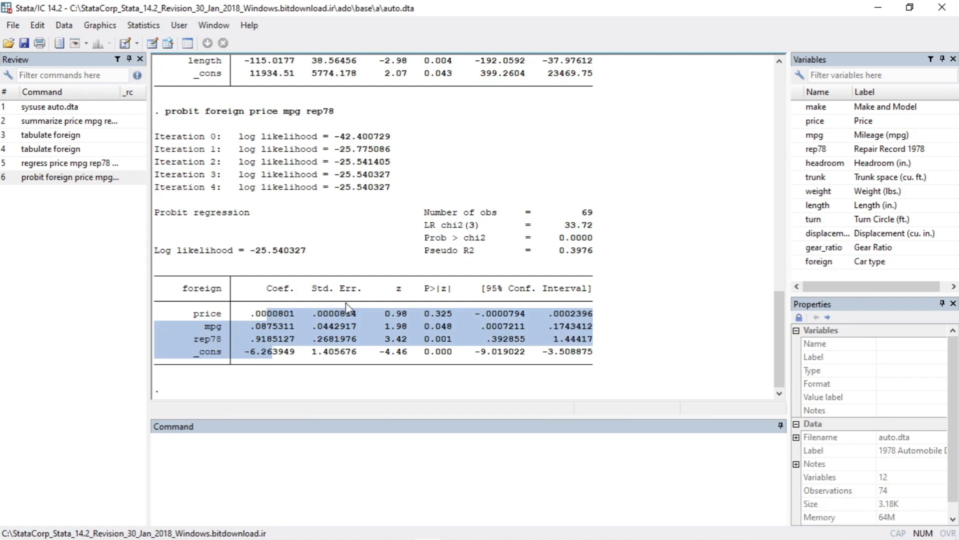
pyautogui.click(406, 324)
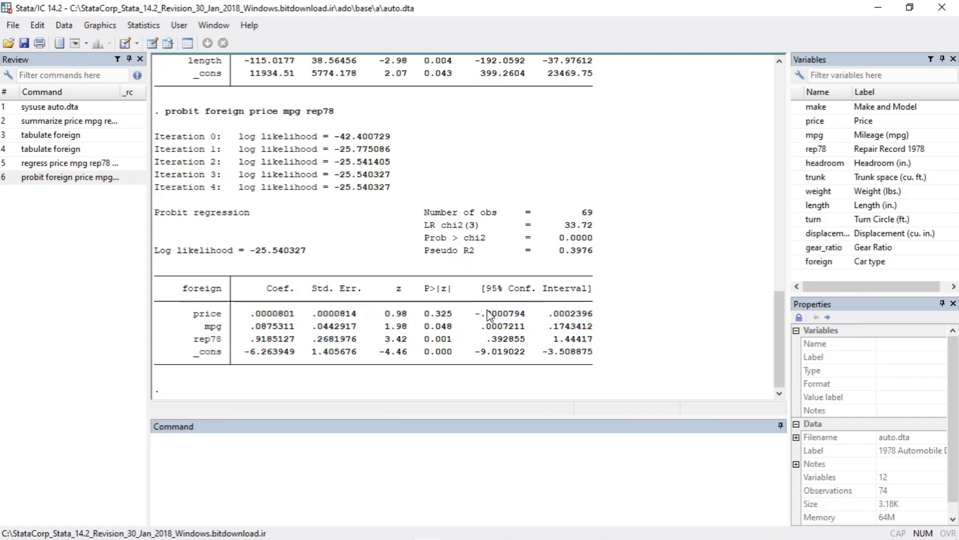
pyautogui.click(134, 26)
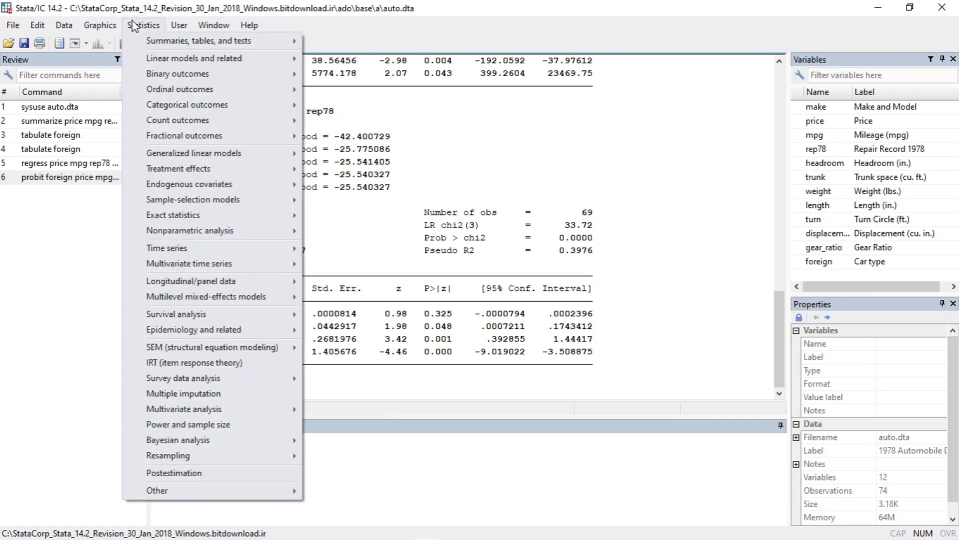
pyautogui.moveTo(210, 91)
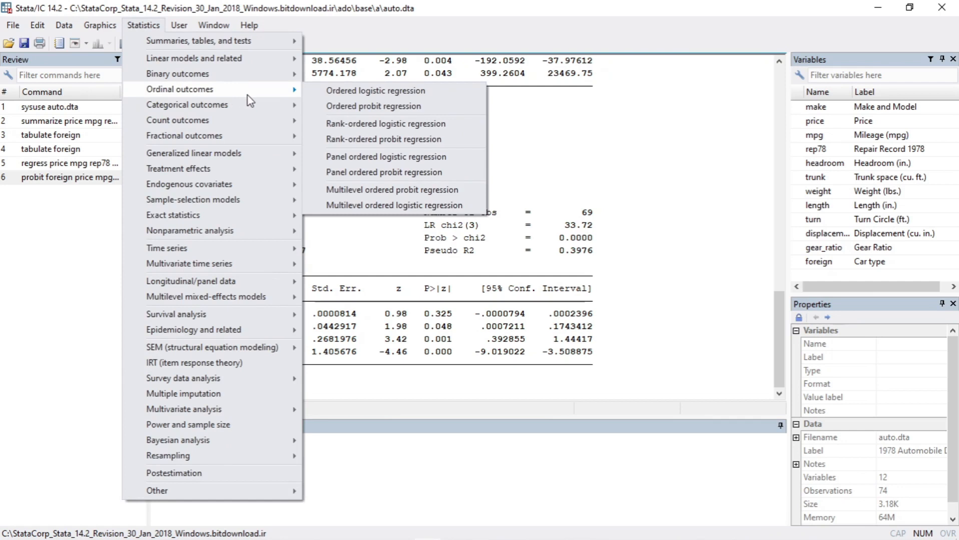
pyautogui.moveTo(249, 93)
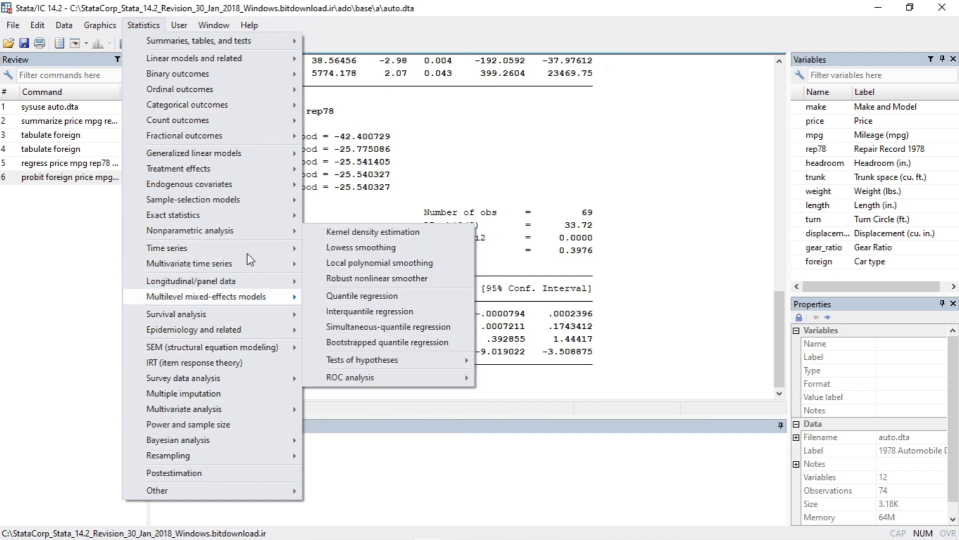
pyautogui.moveTo(201, 215)
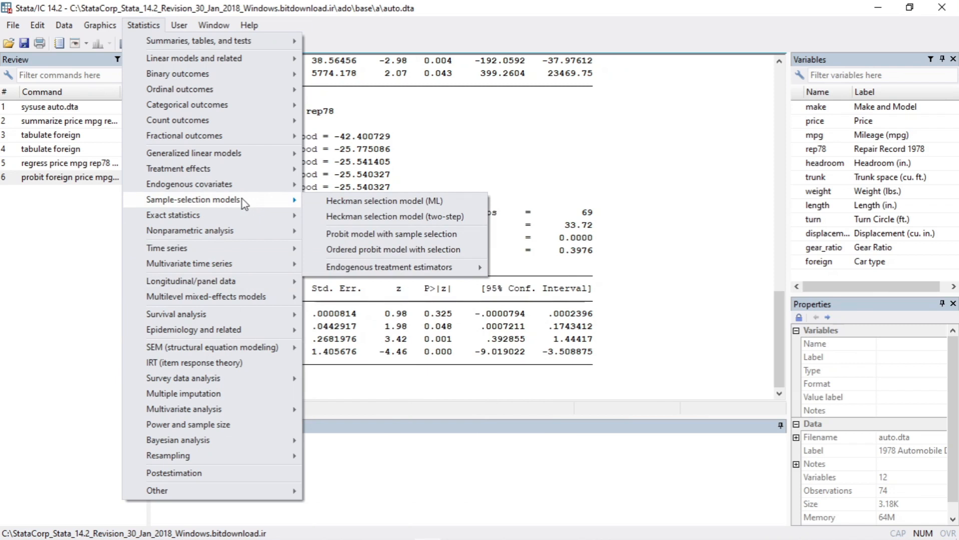
pyautogui.click(470, 156)
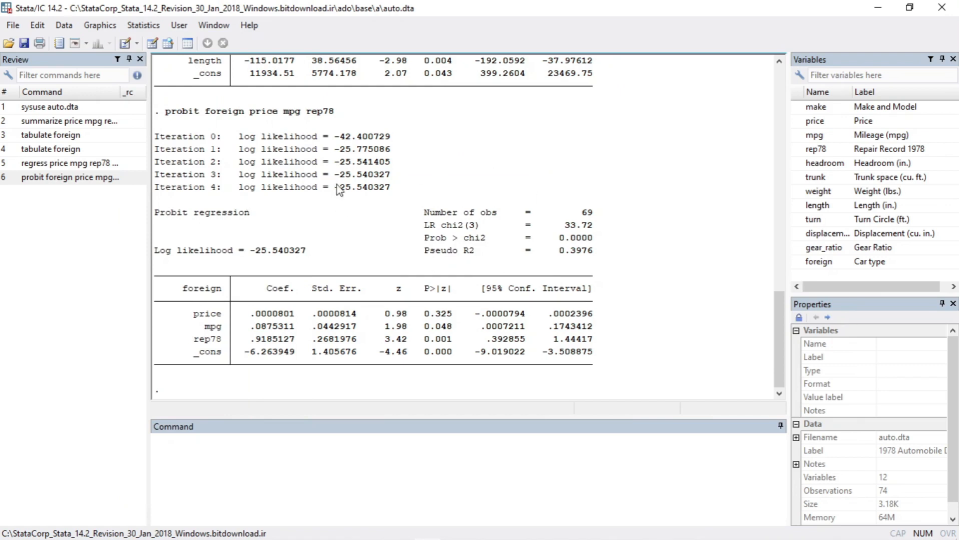
# - Review the probit iteration log and the echoed command line in the output
pyautogui.moveTo(334, 112); pyautogui.dragTo(401, 192)
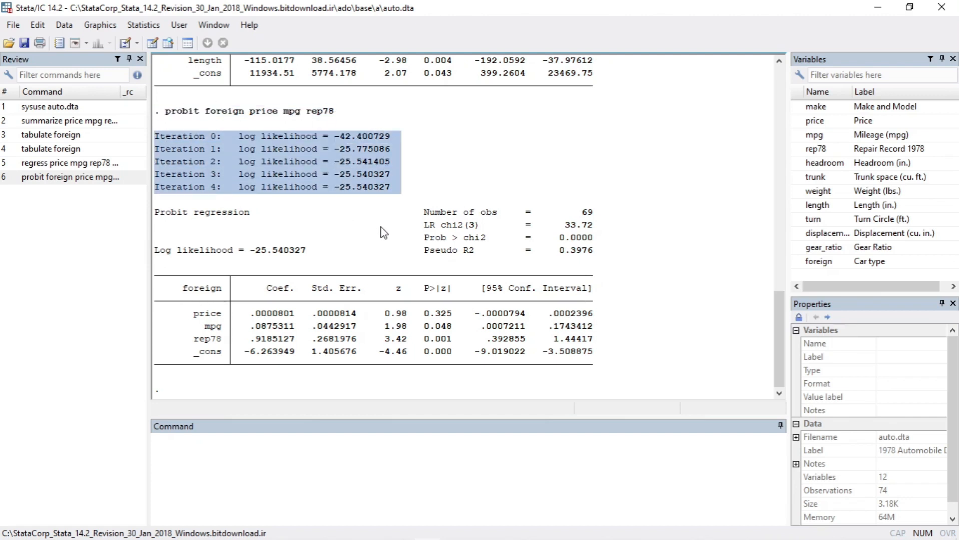
pyautogui.moveTo(336, 110); pyautogui.dragTo(165, 116)
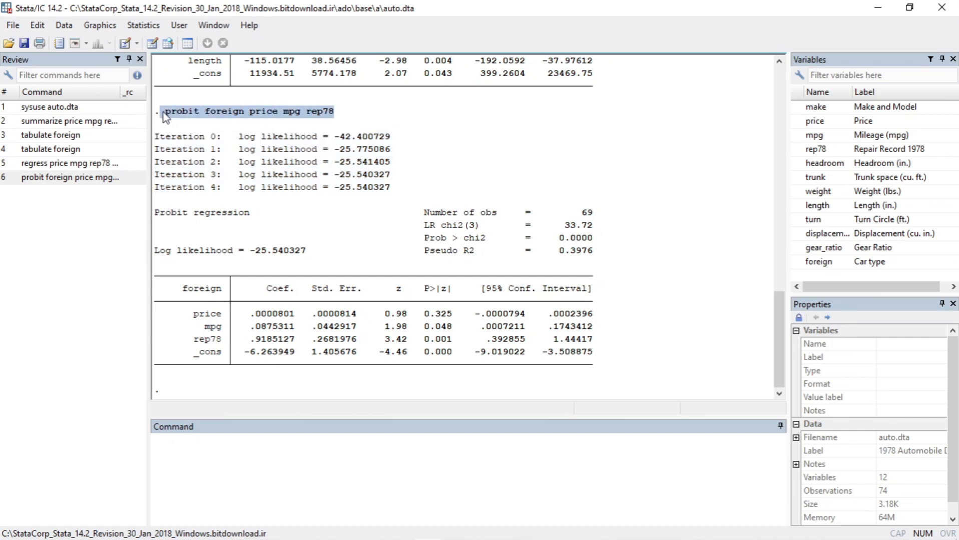
pyautogui.click(252, 200)
# - Load the example dataset with the command sysuse auto.dta
pyautogui.click(250, 457)
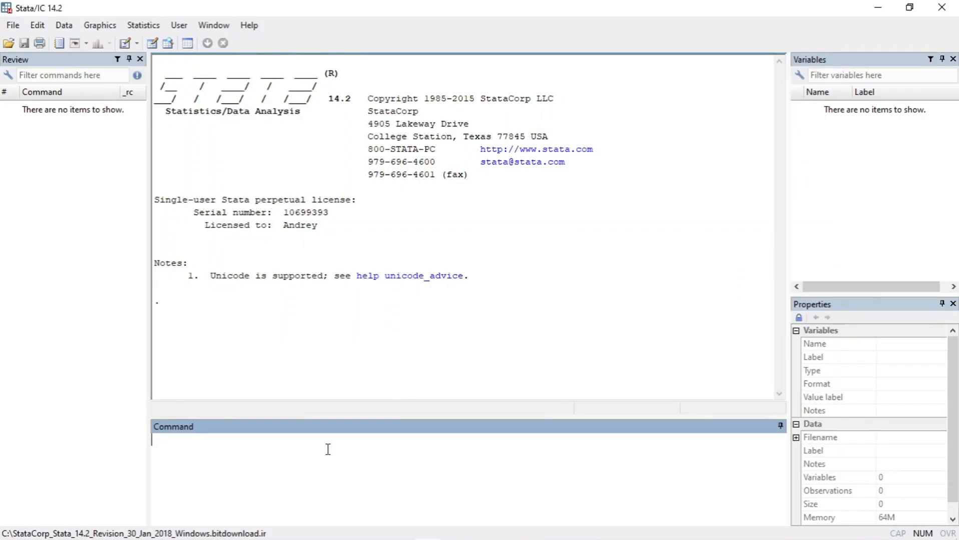
pyautogui.write('sysuse aut')
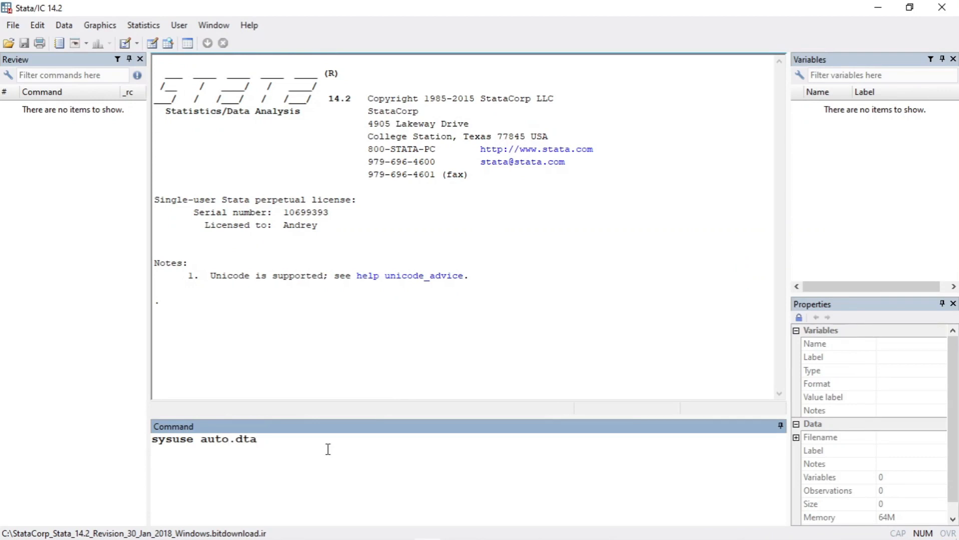
pyautogui.write('o.dta')
pyautogui.press('Return')
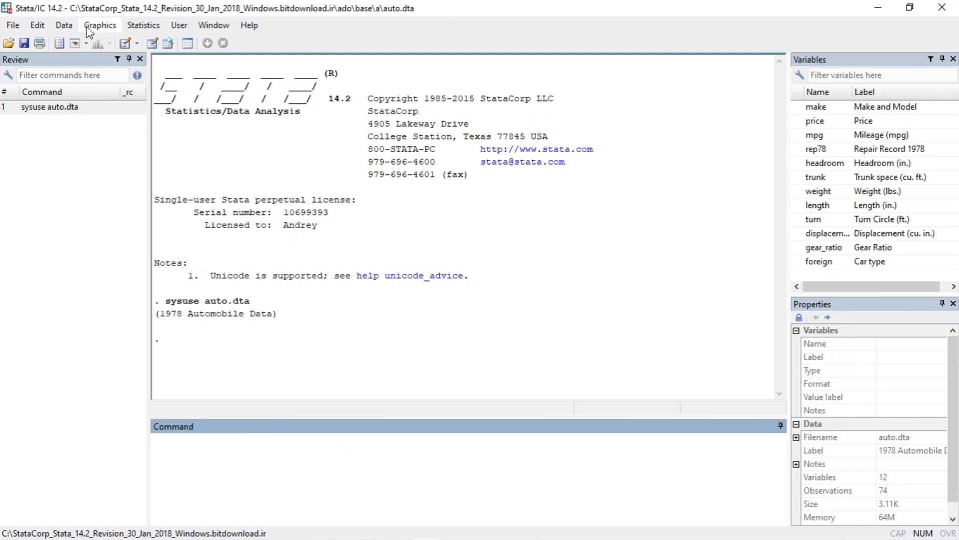
pyautogui.click(100, 26)
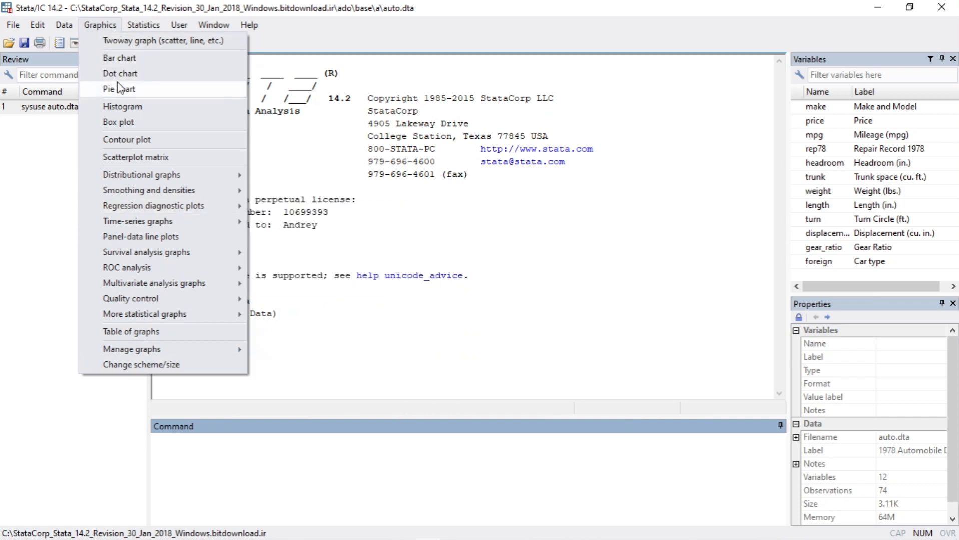
pyautogui.click(153, 42)
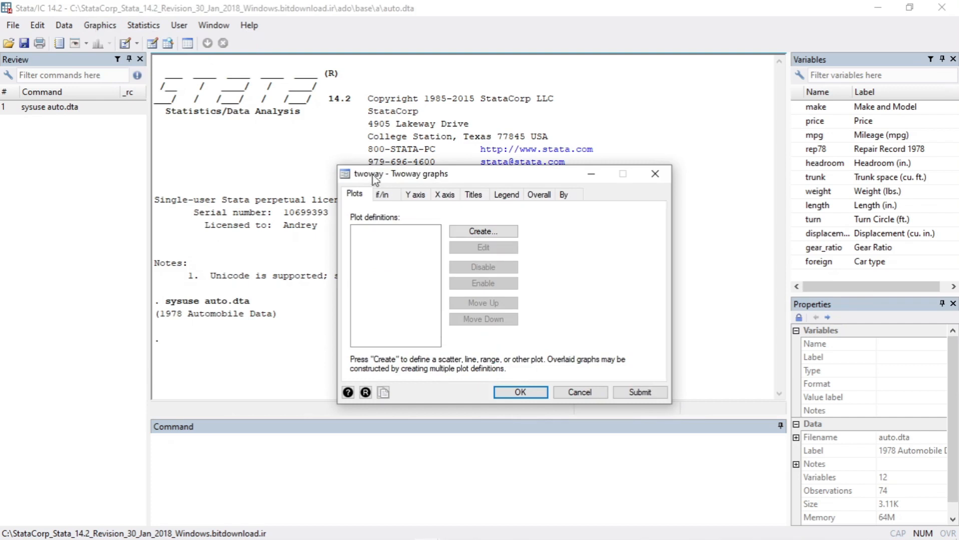
pyautogui.click(656, 174)
# - Open the Twoway graphs dialog and start a new plot definition
pyautogui.click(101, 26)
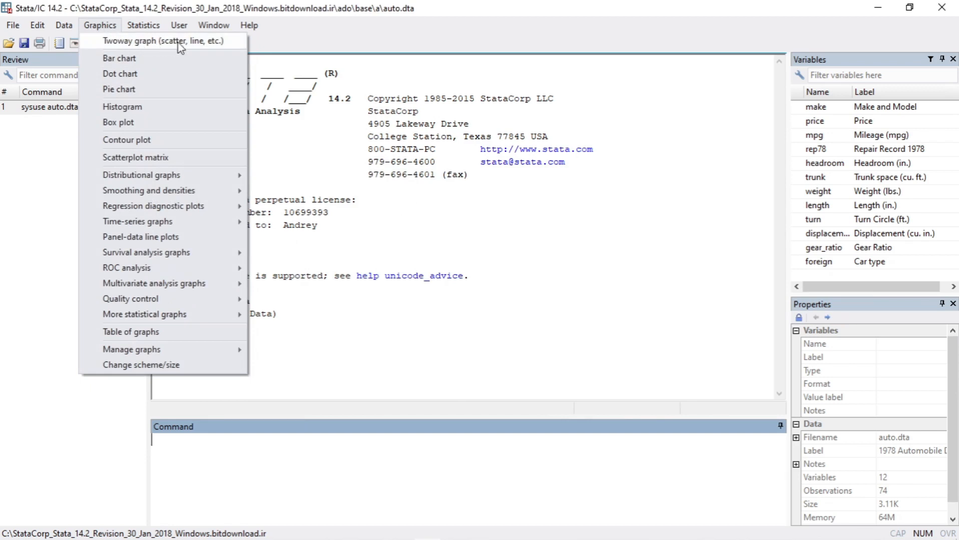
pyautogui.click(161, 45)
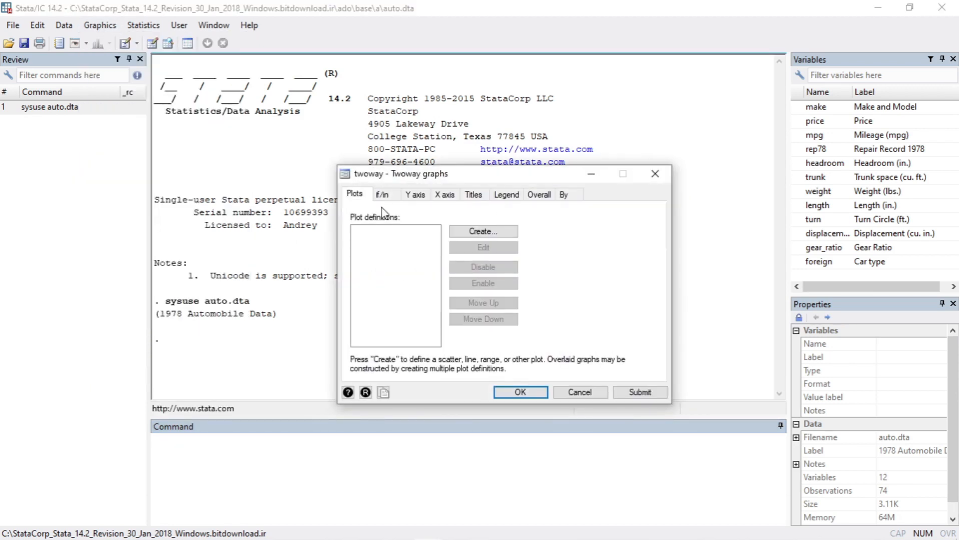
pyautogui.click(476, 232)
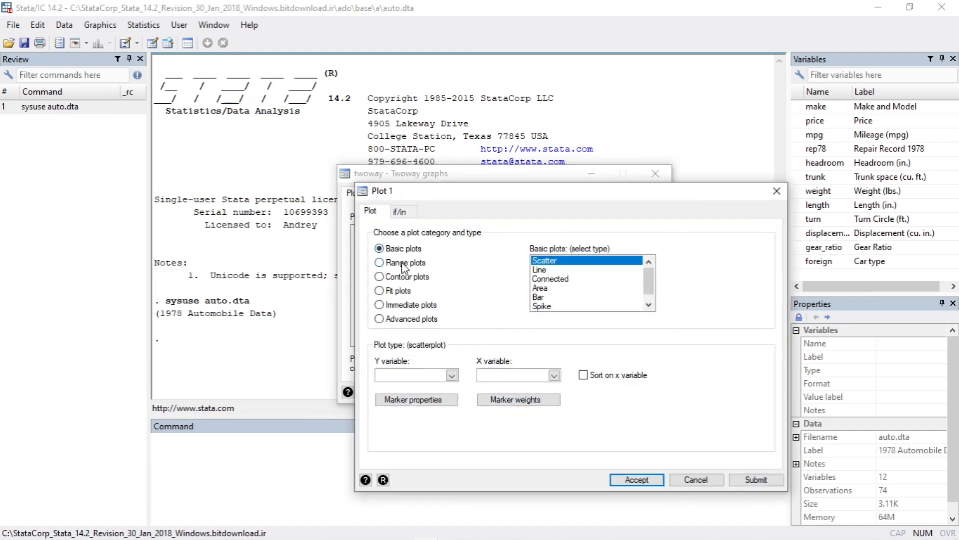
# - Look through the plot types offered under the range, contour, fit, immediate and advanced plot categories
pyautogui.click(404, 264)
pyautogui.click(407, 277)
pyautogui.click(407, 292)
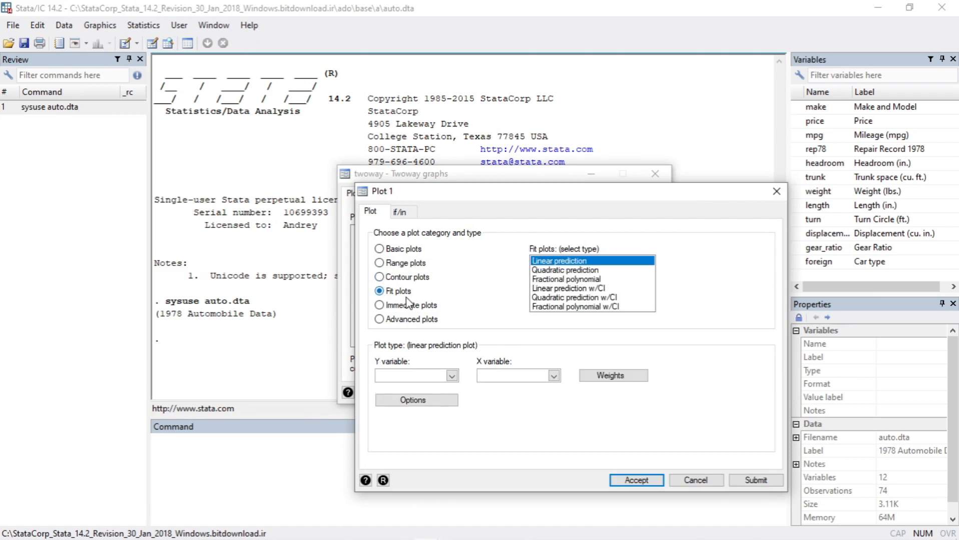
pyautogui.click(409, 306)
pyautogui.click(412, 320)
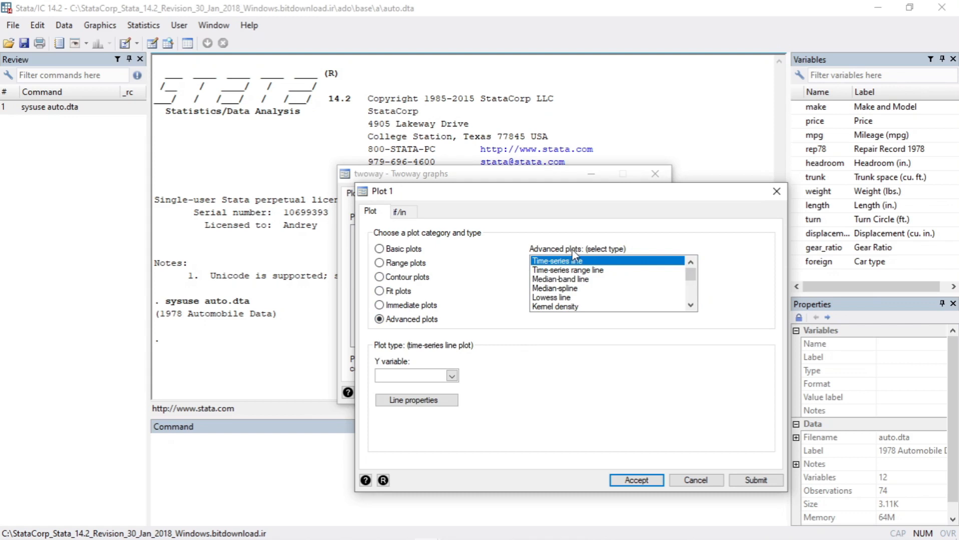
pyautogui.moveTo(692, 274); pyautogui.dragTo(666, 255)
# - Define a basic scatter plot with price as the Y variable and mpg as the X variable, accept it, and move the Twoway dialog aside
pyautogui.click(380, 251)
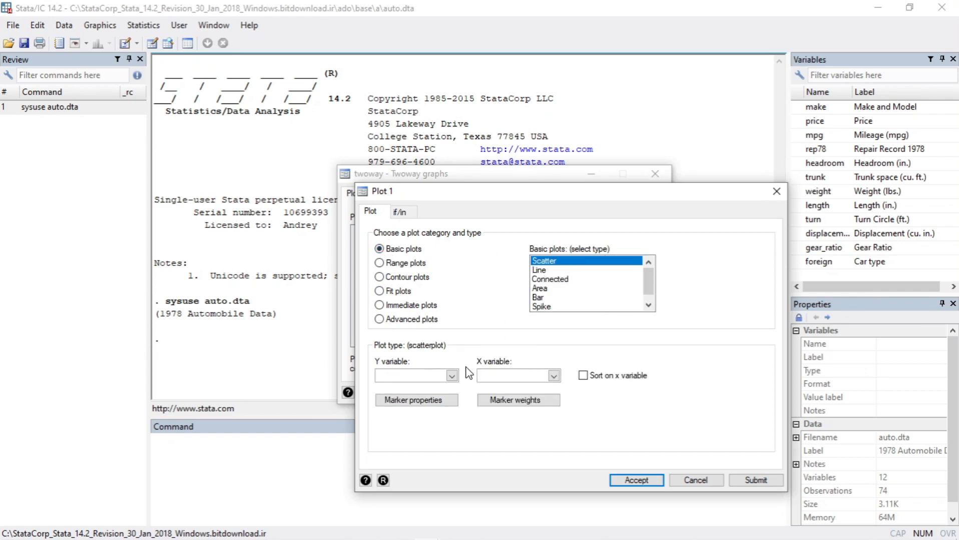
pyautogui.click(452, 376)
pyautogui.click(400, 389)
pyautogui.click(554, 375)
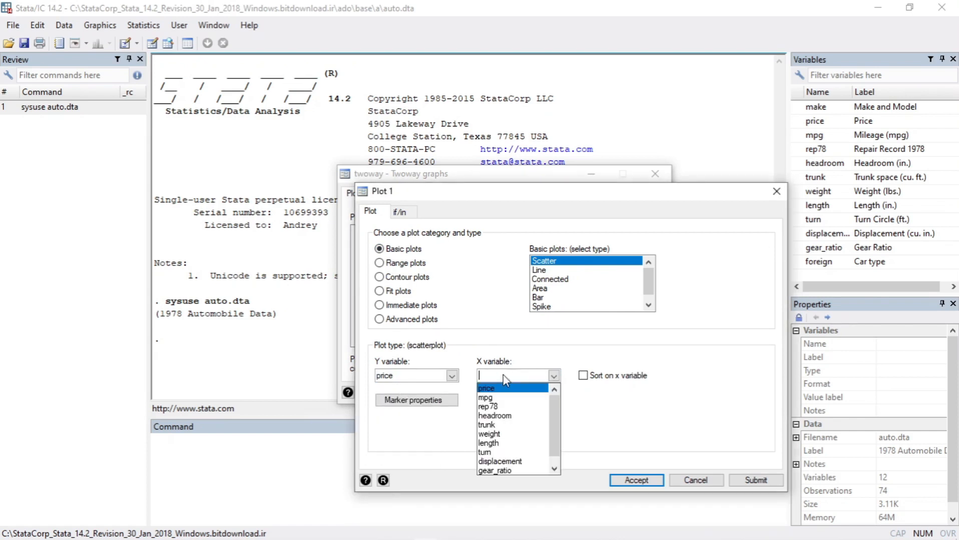
pyautogui.click(485, 398)
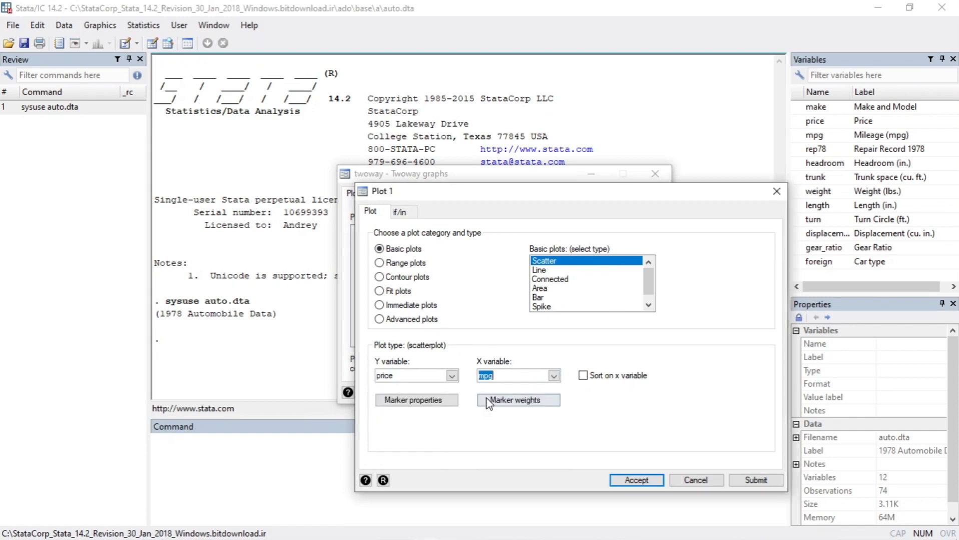
pyautogui.click(637, 481)
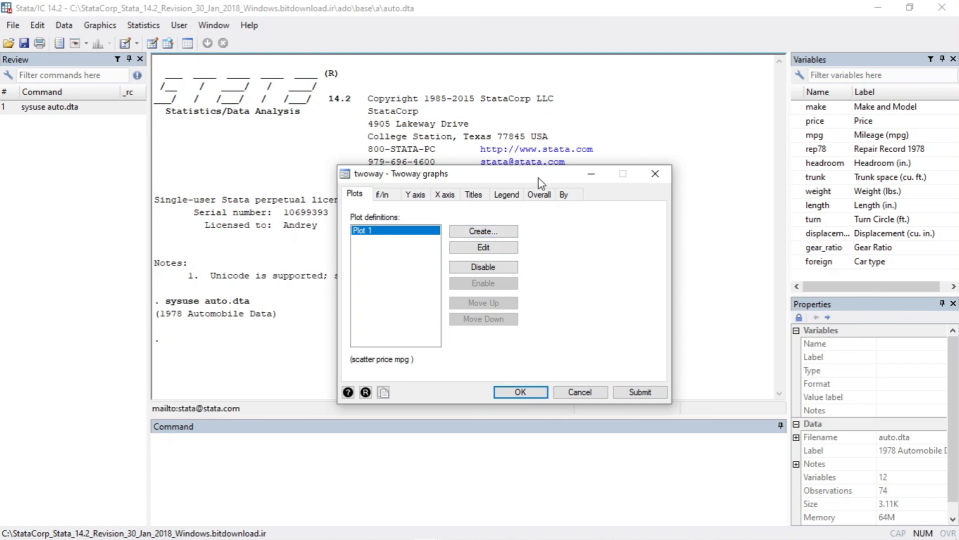
pyautogui.moveTo(538, 180); pyautogui.dragTo(705, 123)
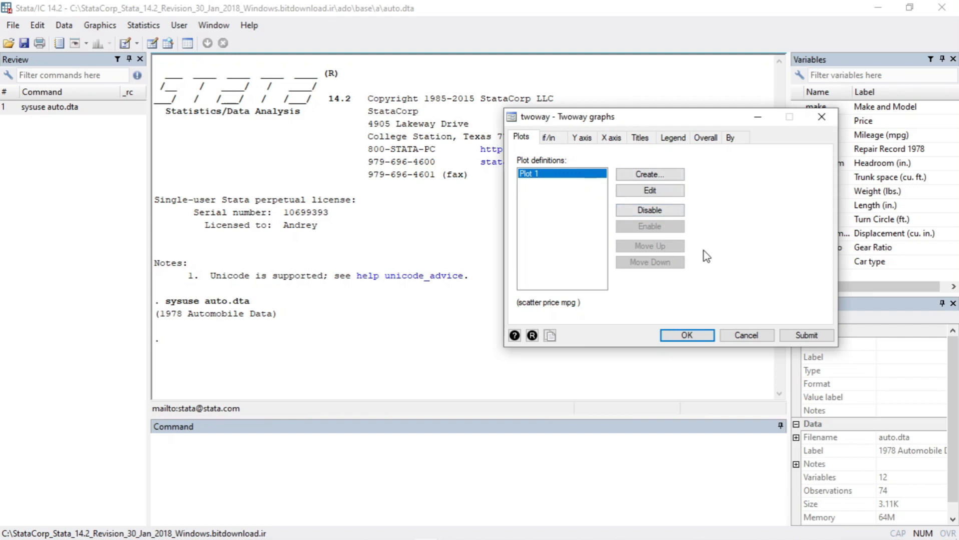
# - Draw the price against mpg scatter plot with the Twoway dialog kept open, view it full size and close the graph window
pyautogui.click(805, 335)
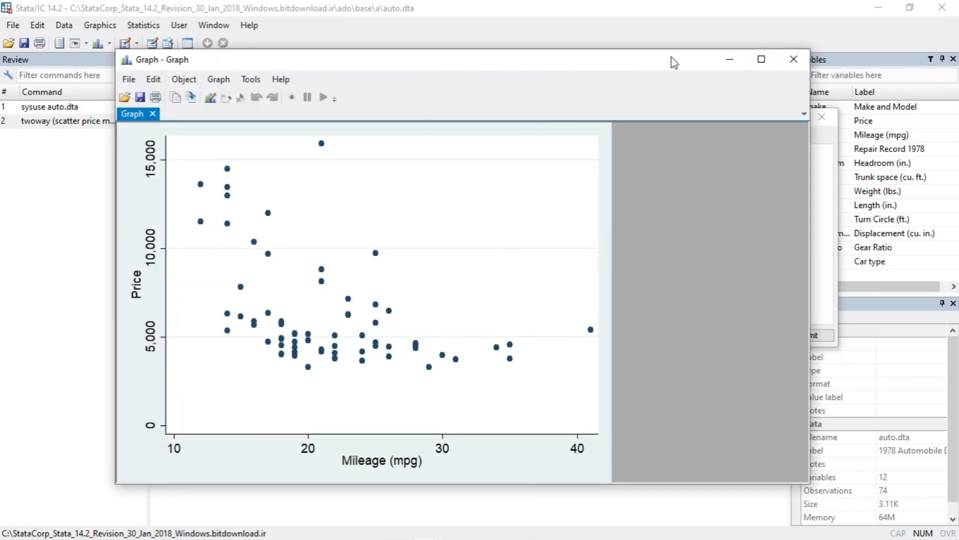
pyautogui.click(761, 59)
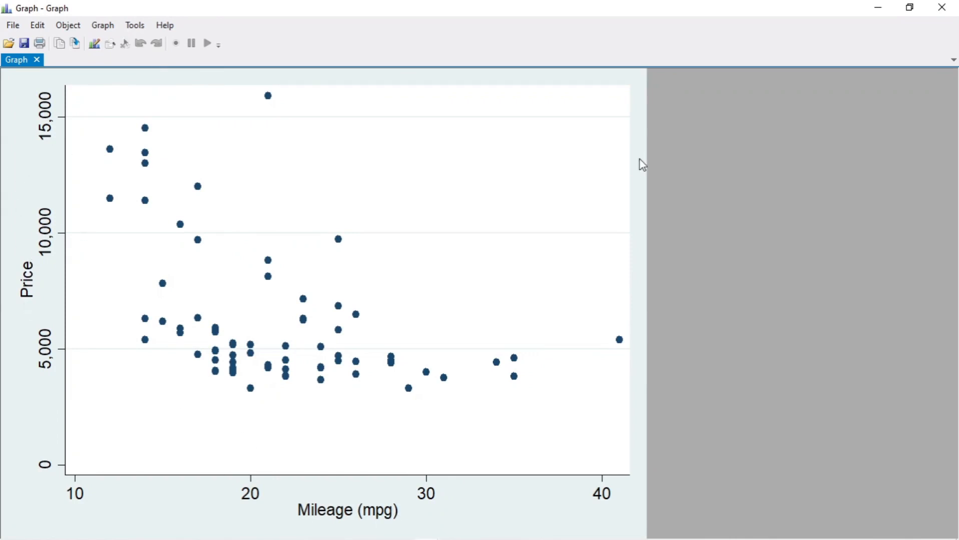
pyautogui.click(950, 14)
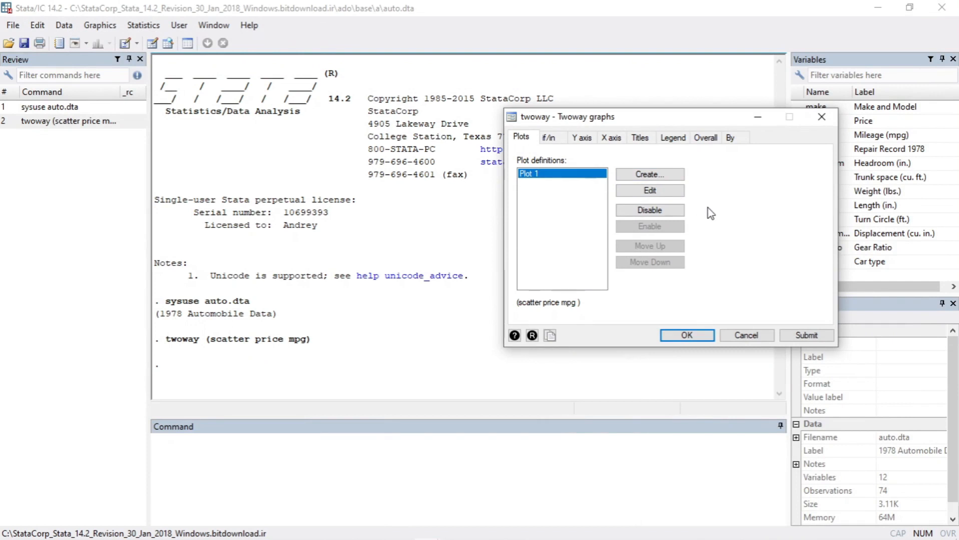
# - Look through the Twoway dialog's Y axis, X axis, title, legend and overall options and return to the plot definitions
pyautogui.click(582, 142)
pyautogui.click(595, 175)
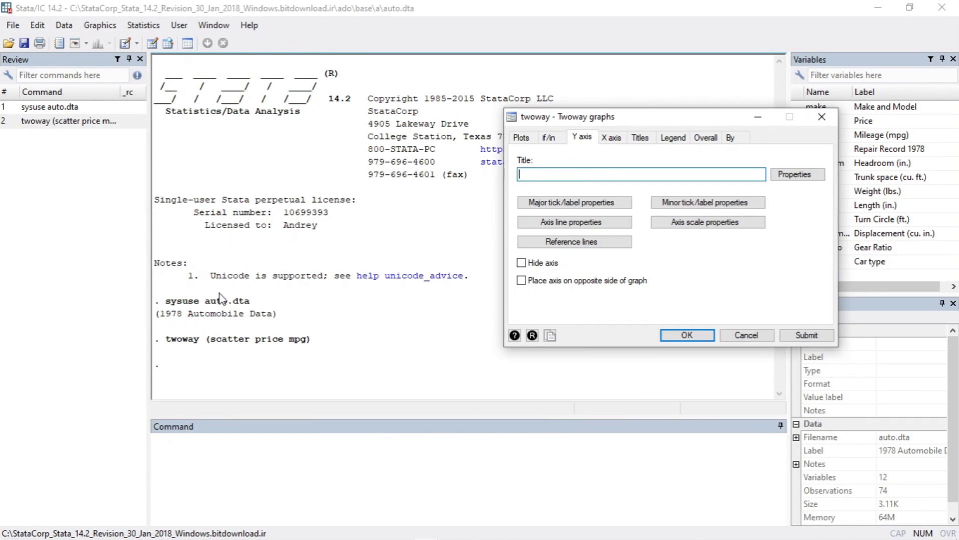
pyautogui.click(611, 138)
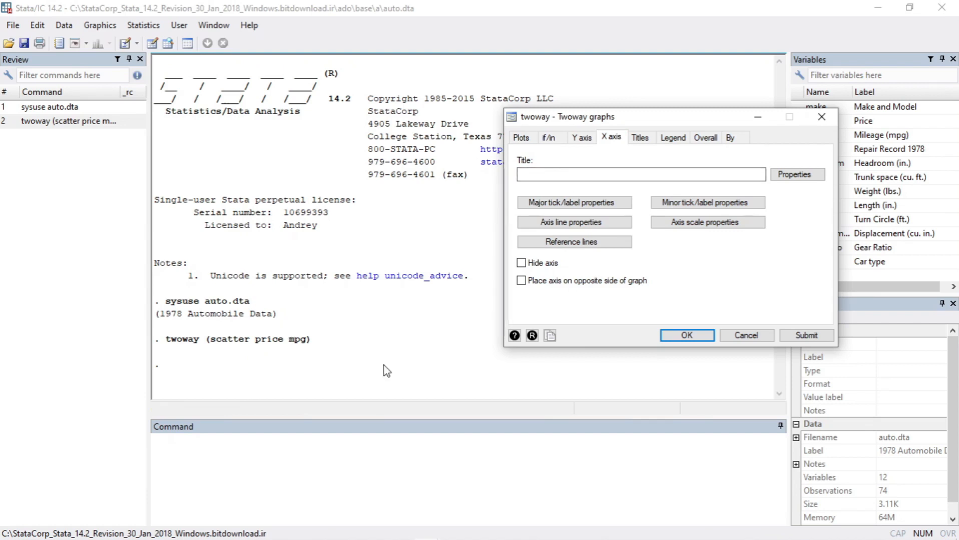
pyautogui.click(640, 138)
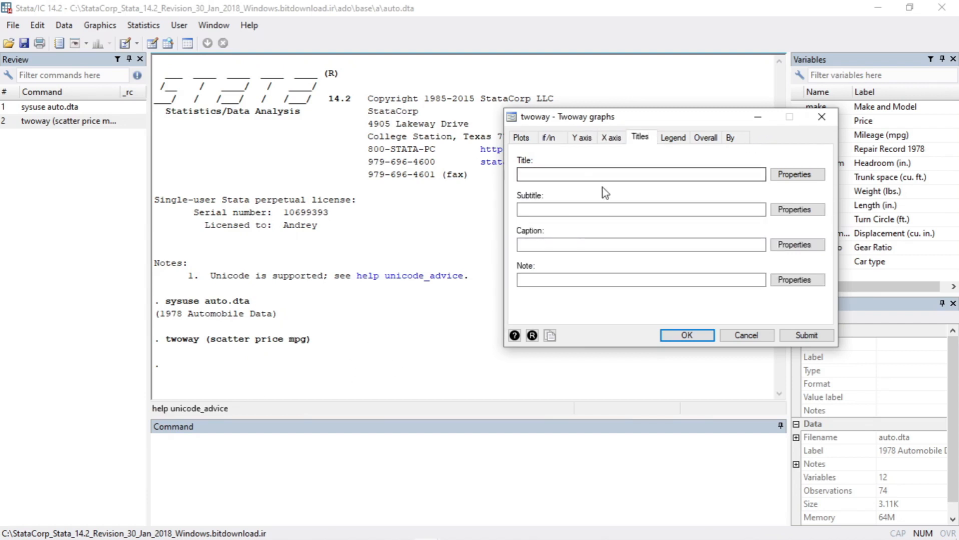
pyautogui.click(568, 175)
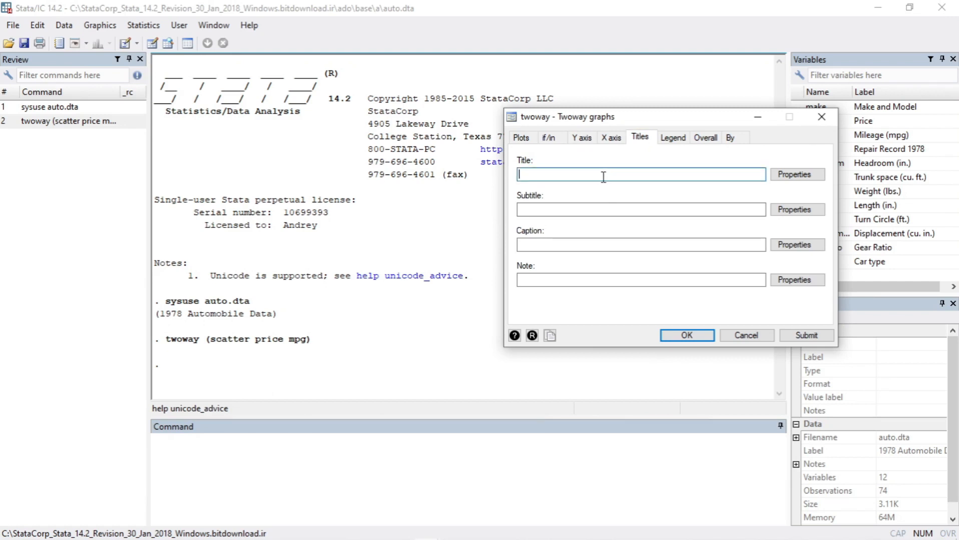
pyautogui.click(672, 138)
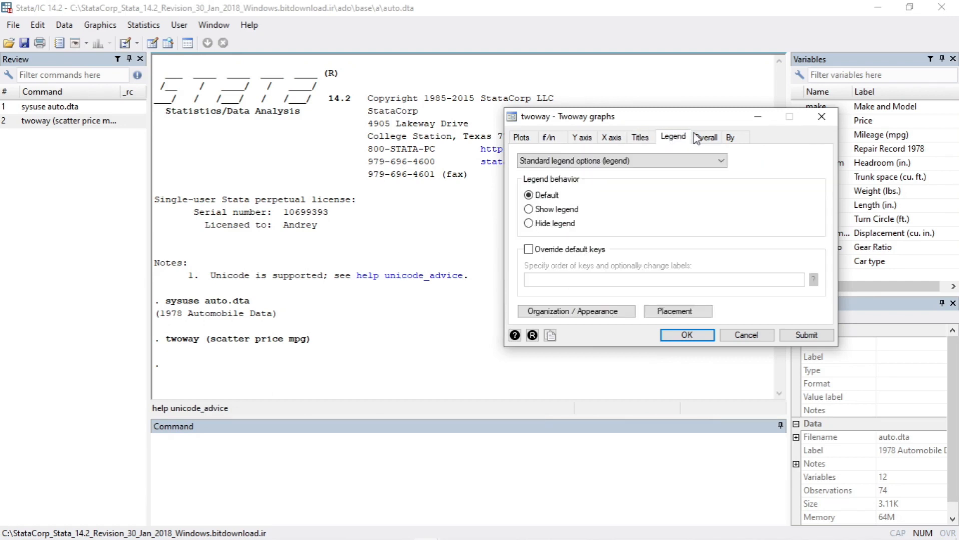
pyautogui.click(700, 161)
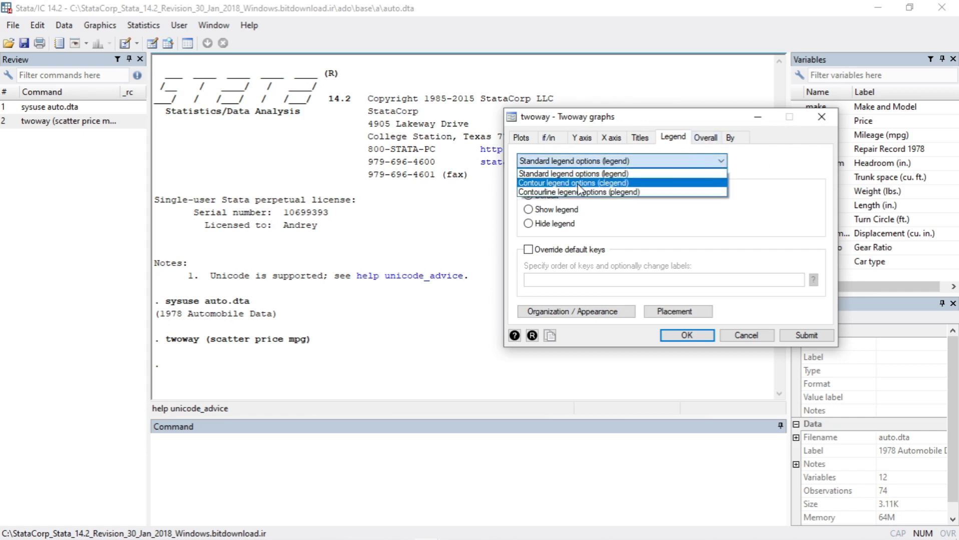
pyautogui.click(742, 165)
pyautogui.click(705, 138)
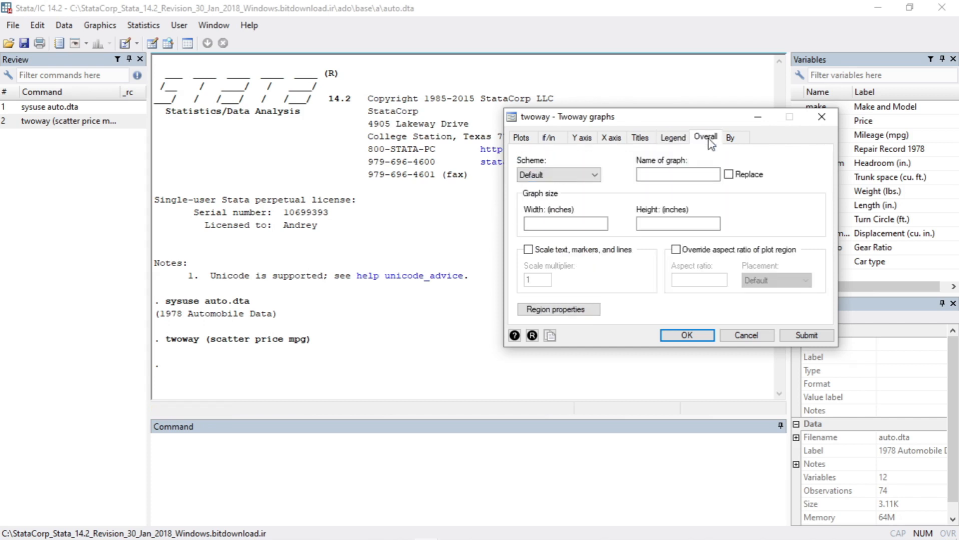
pyautogui.click(744, 139)
pyautogui.click(705, 140)
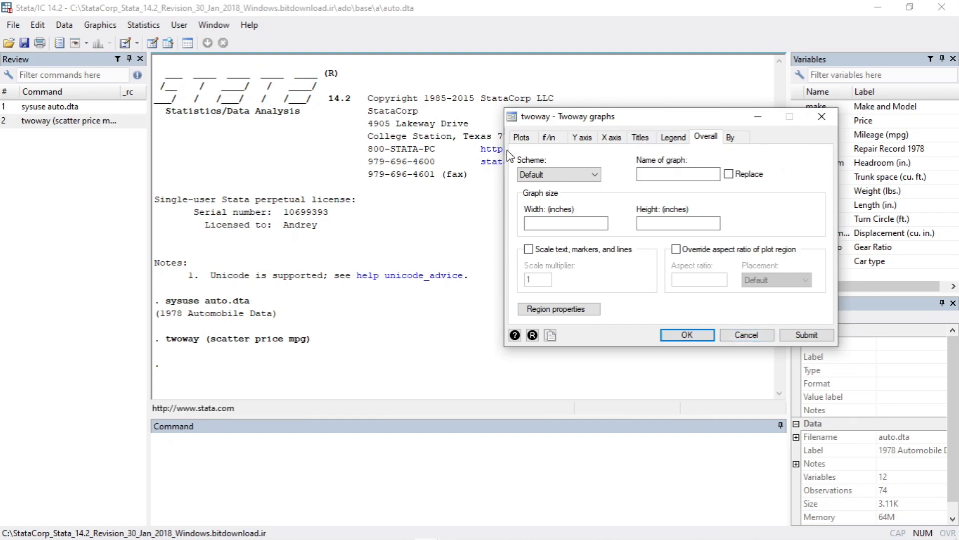
pyautogui.click(524, 139)
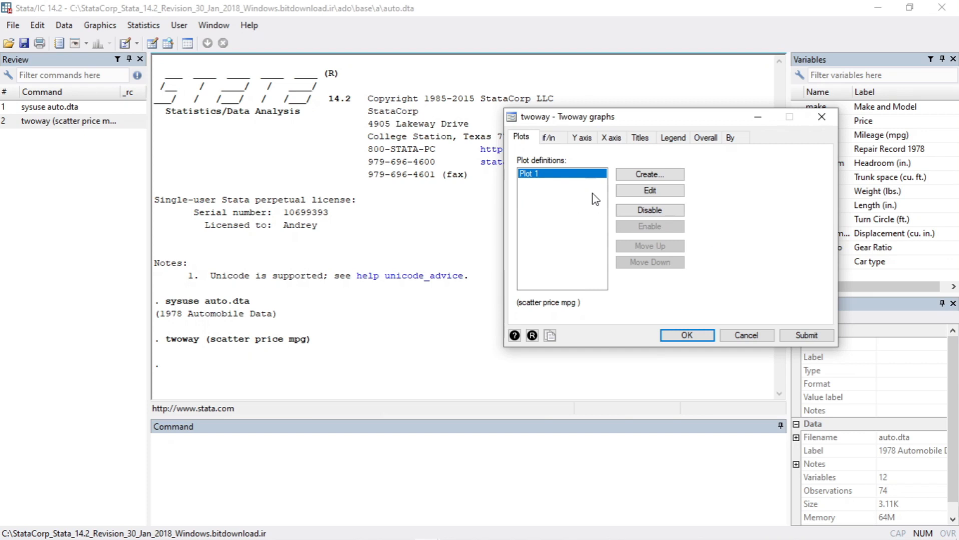
# - Accept the Twoway dialog to draw the scatter plot, maximize the graph window and start the Graph Editor
pyautogui.click(691, 335)
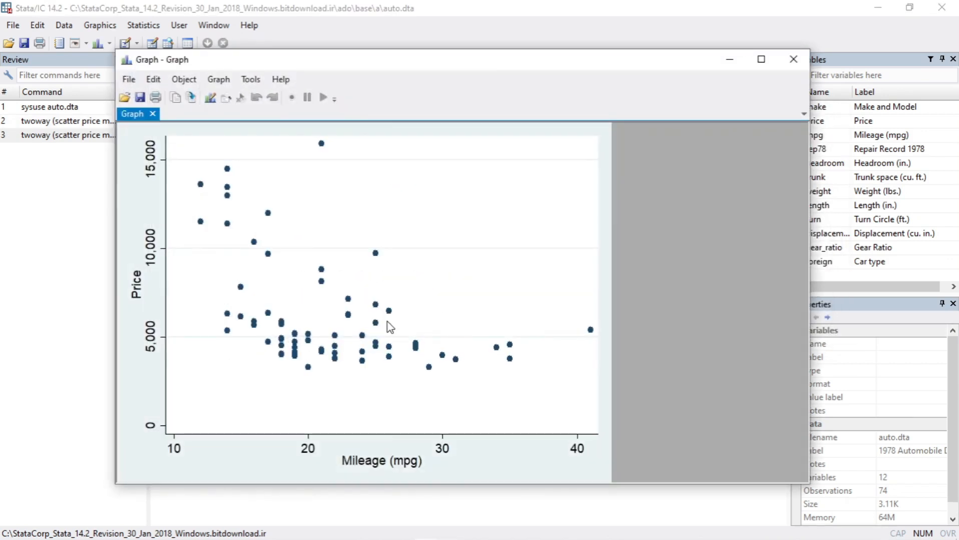
pyautogui.click(761, 60)
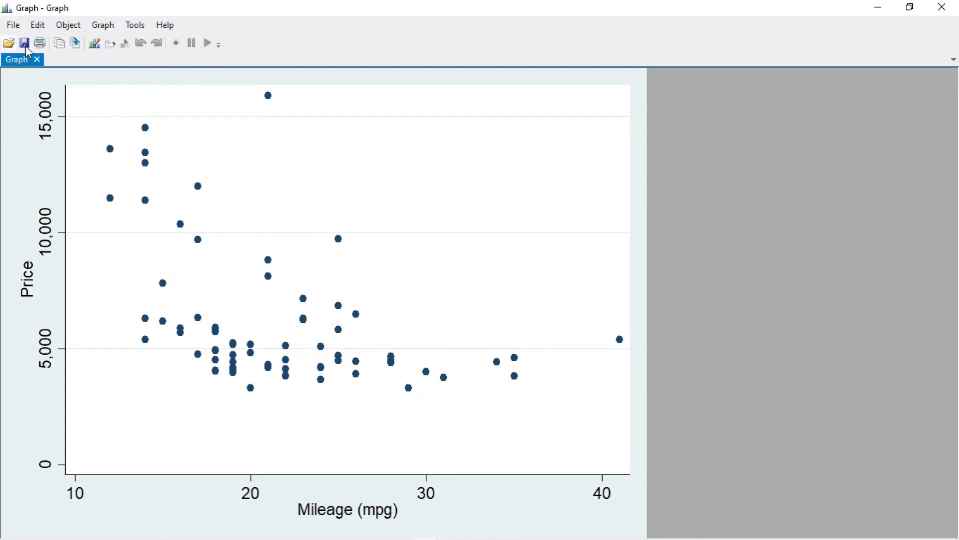
pyautogui.click(95, 44)
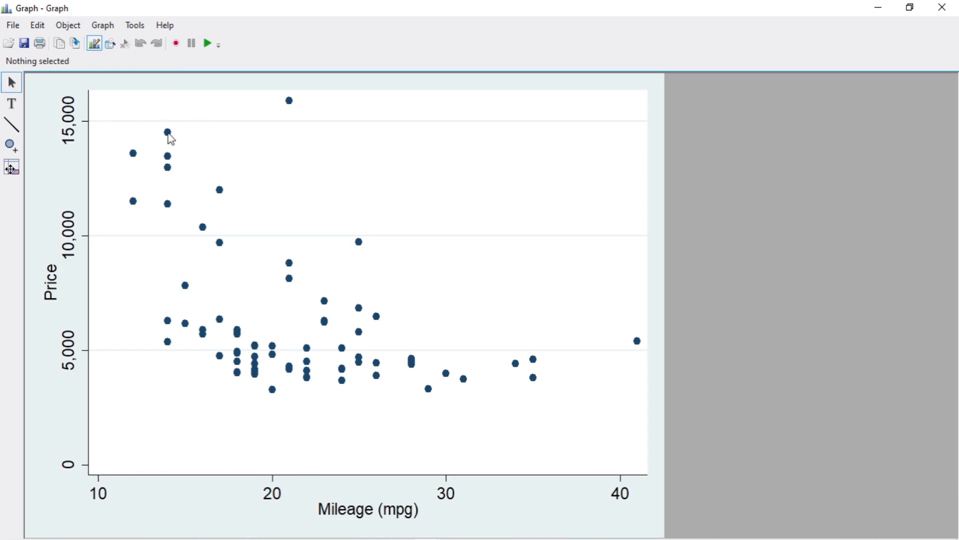
# - Examine the editable properties of the scatter markers, the Y axis, and the Price and Mileage (mpg) axis titles
pyautogui.click(220, 192)
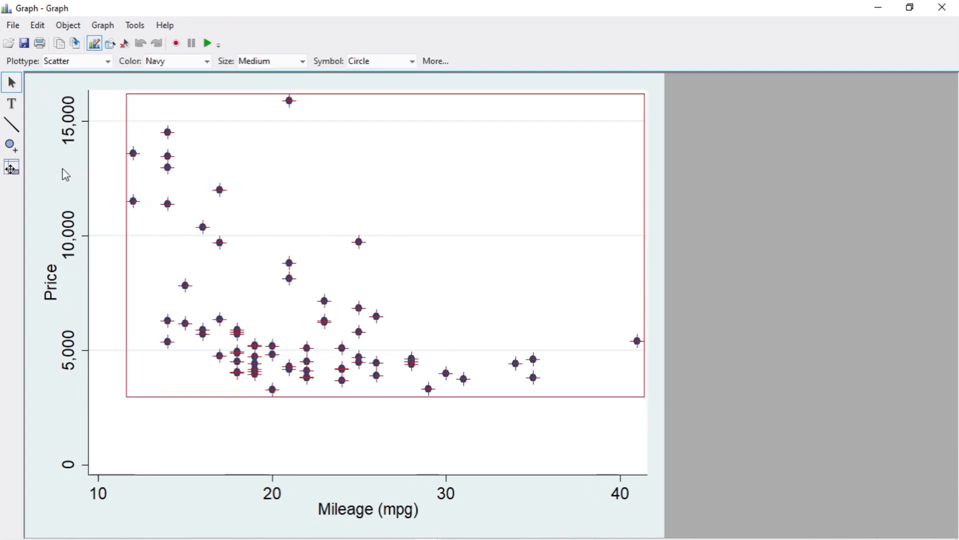
pyautogui.click(36, 166)
pyautogui.click(67, 135)
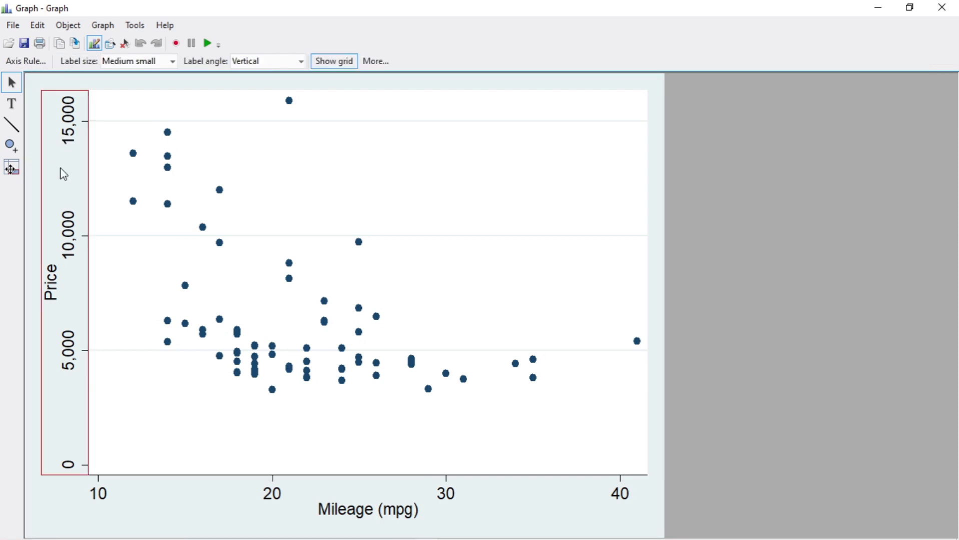
pyautogui.click(49, 290)
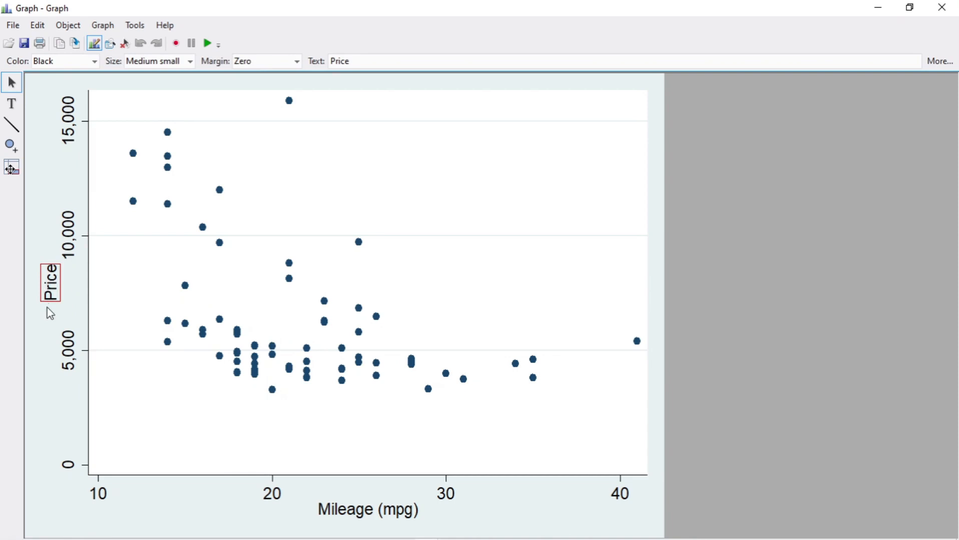
pyautogui.click(346, 510)
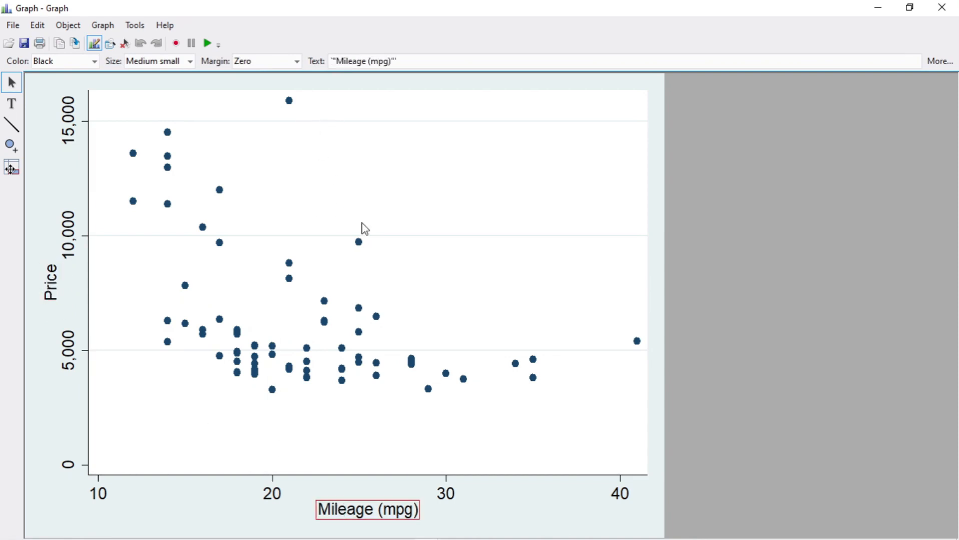
# - Set the Price axis title's color to Yellow and its size to Huge
pyautogui.click(52, 281)
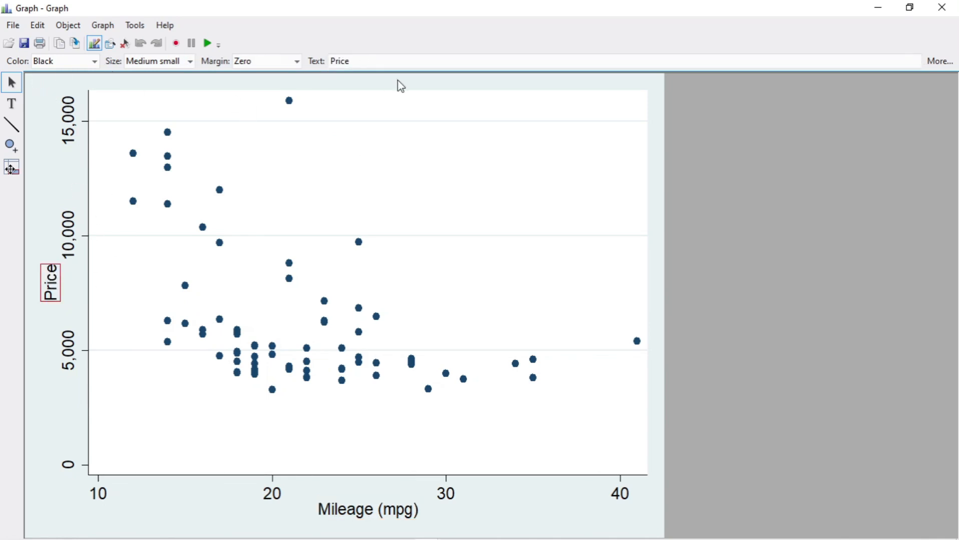
pyautogui.click(95, 60)
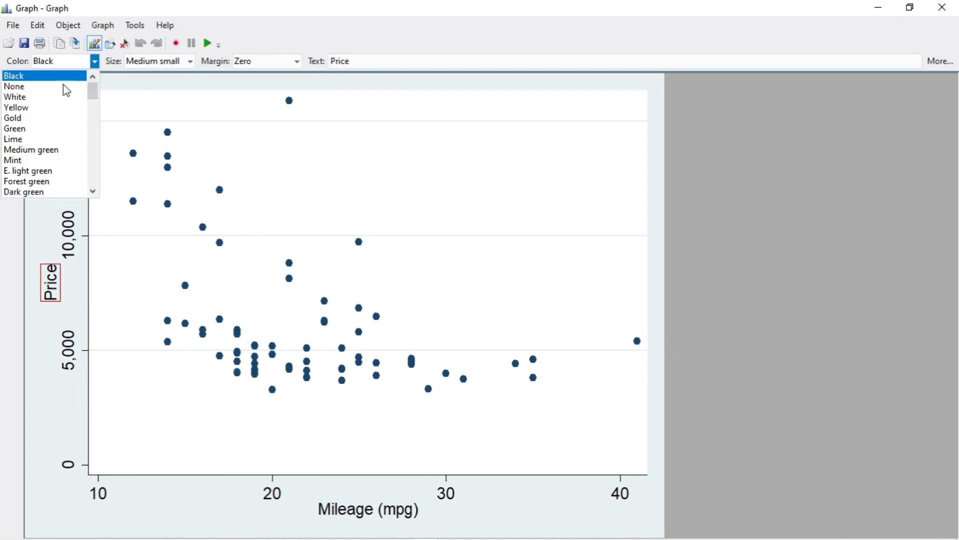
pyautogui.click(27, 107)
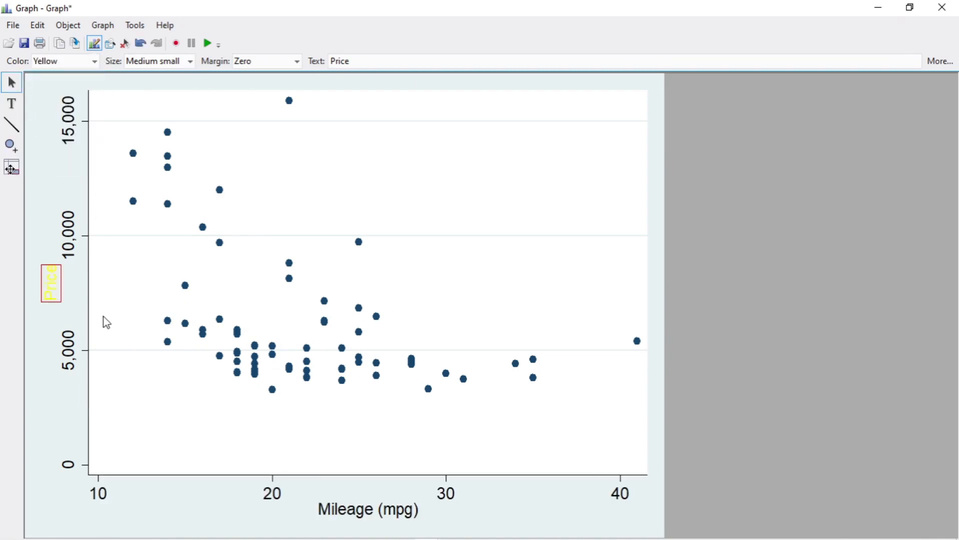
pyautogui.click(191, 61)
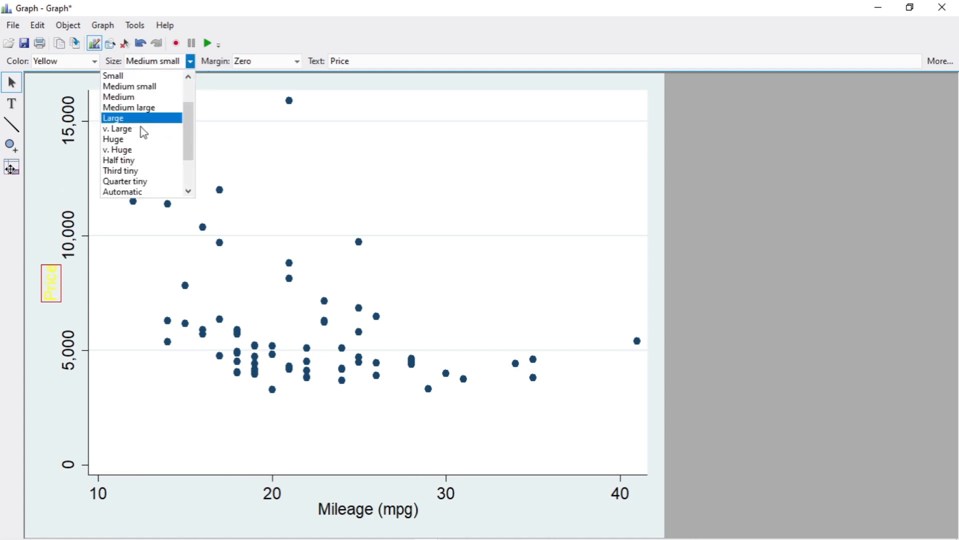
pyautogui.click(117, 139)
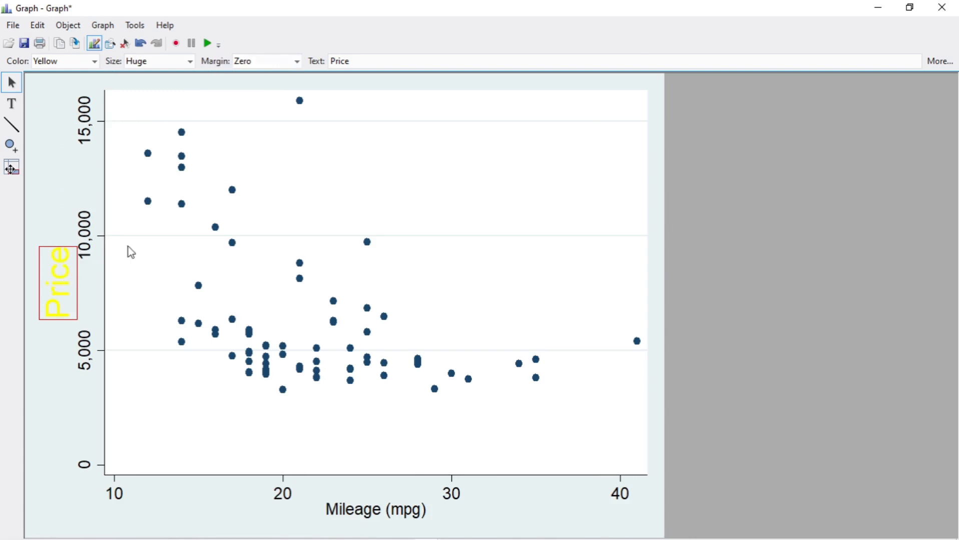
# - Change the Y-axis title's text to "Price of Dataset" and its color to Black
pyautogui.doubleClick(396, 62)
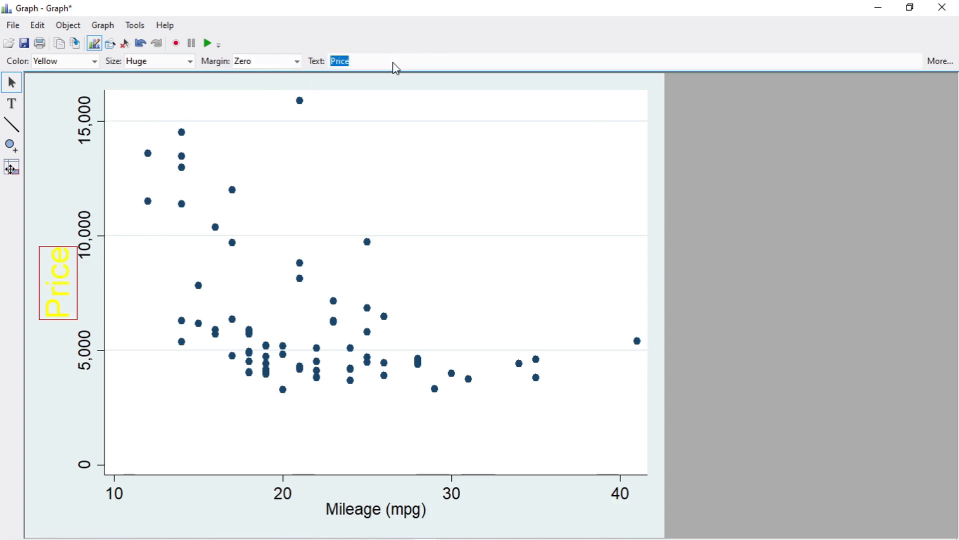
pyautogui.click(394, 62)
pyautogui.write('of Data')
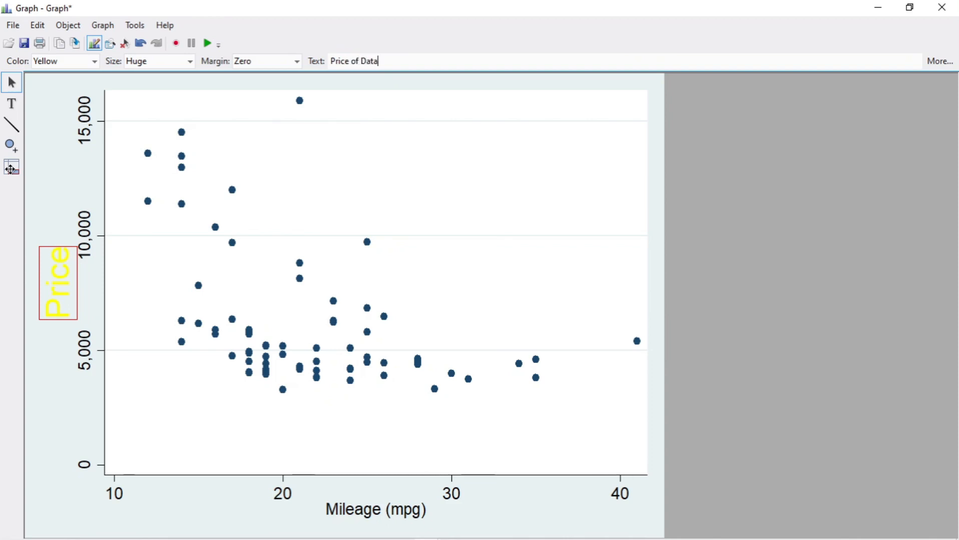
pyautogui.write('set')
pyautogui.press('Return')
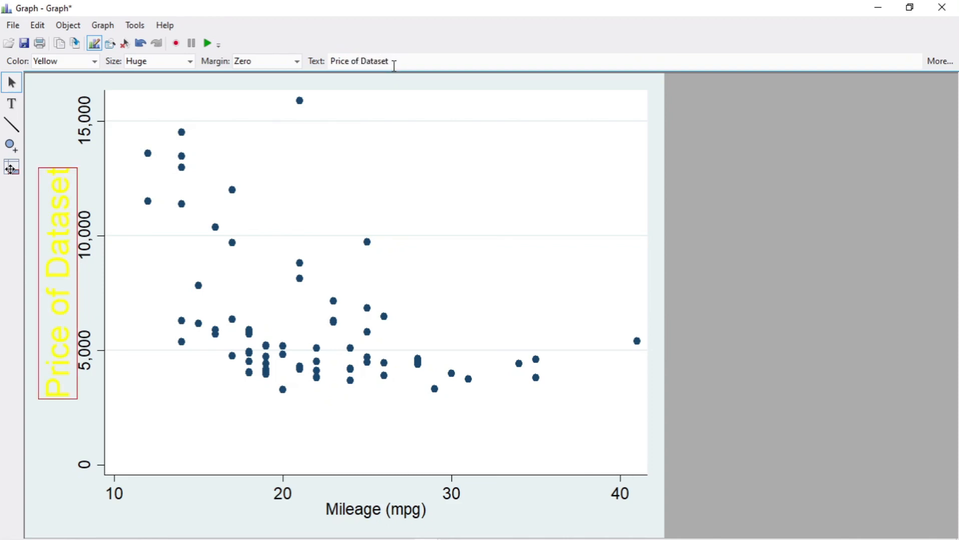
pyautogui.click(94, 61)
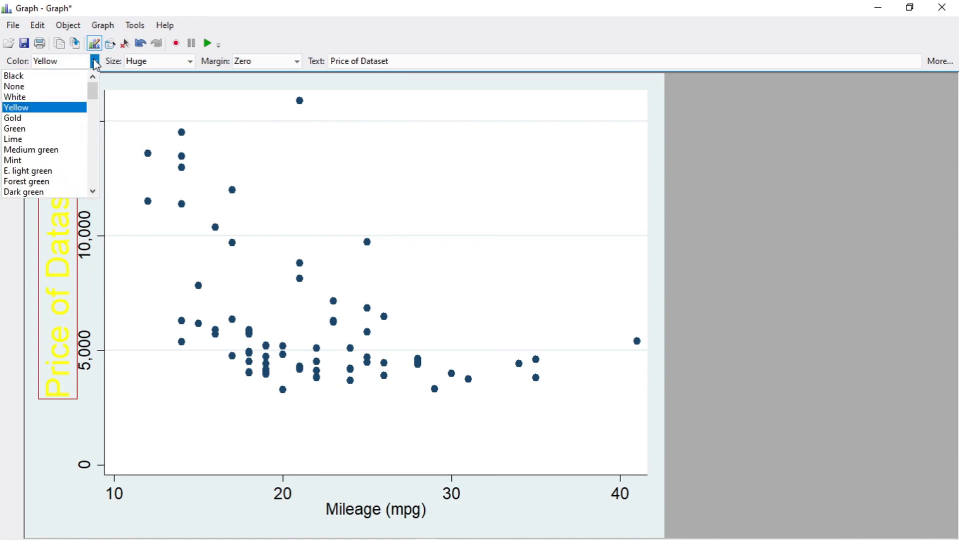
pyautogui.click(80, 74)
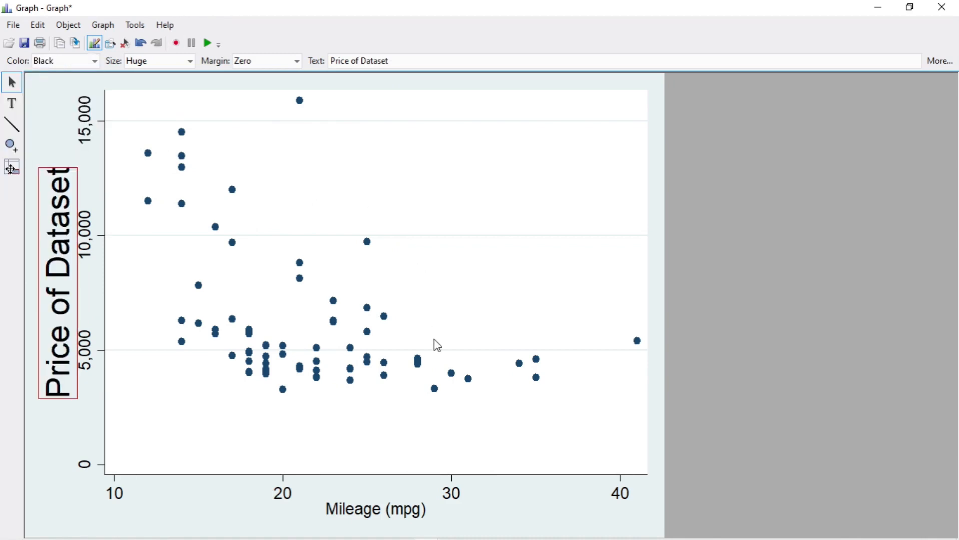
pyautogui.click(377, 510)
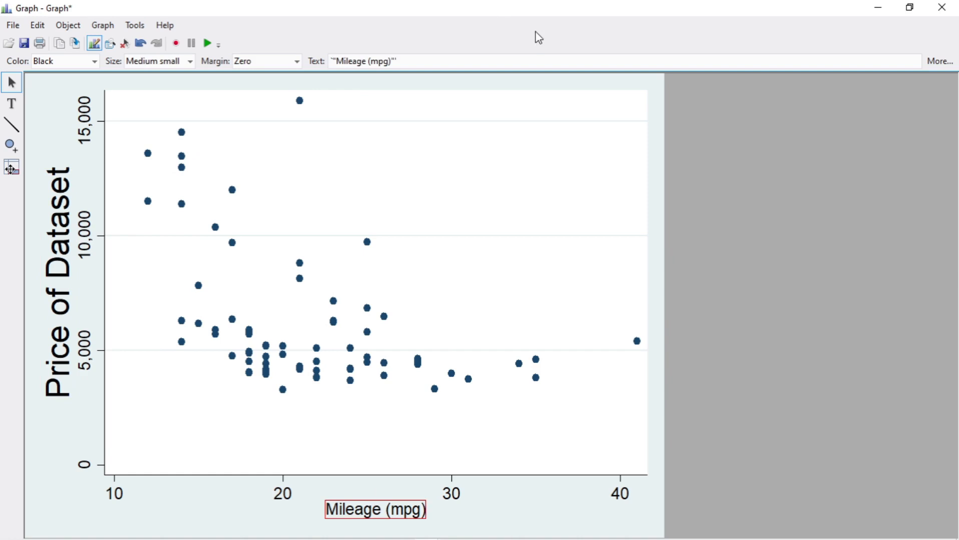
# - Try Triangle as the symbol of the scatter markers and settle on Small square
pyautogui.click(183, 133)
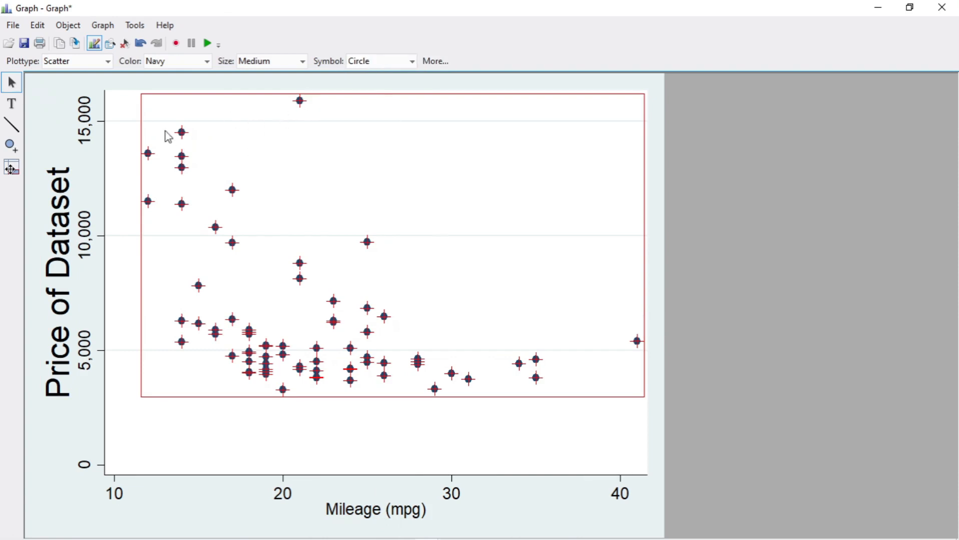
pyautogui.click(412, 62)
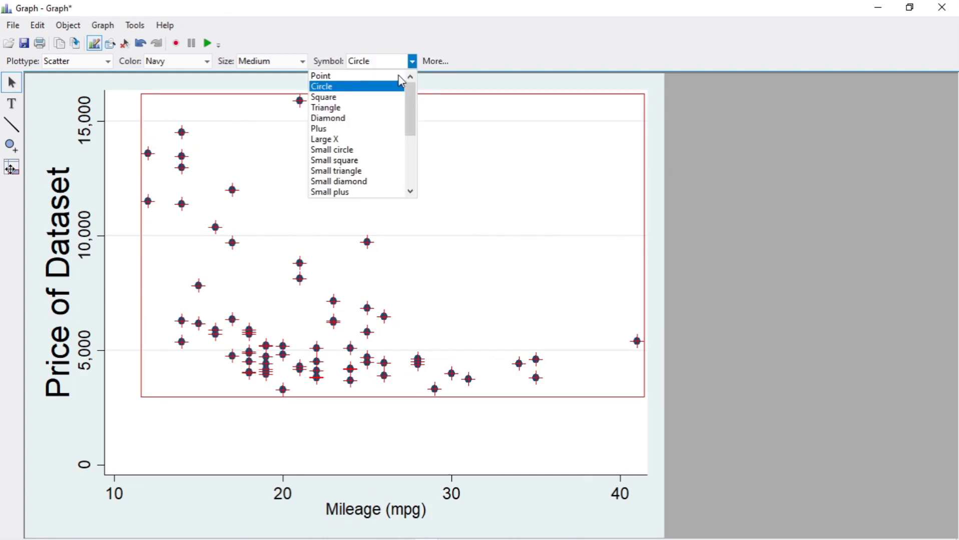
pyautogui.click(328, 108)
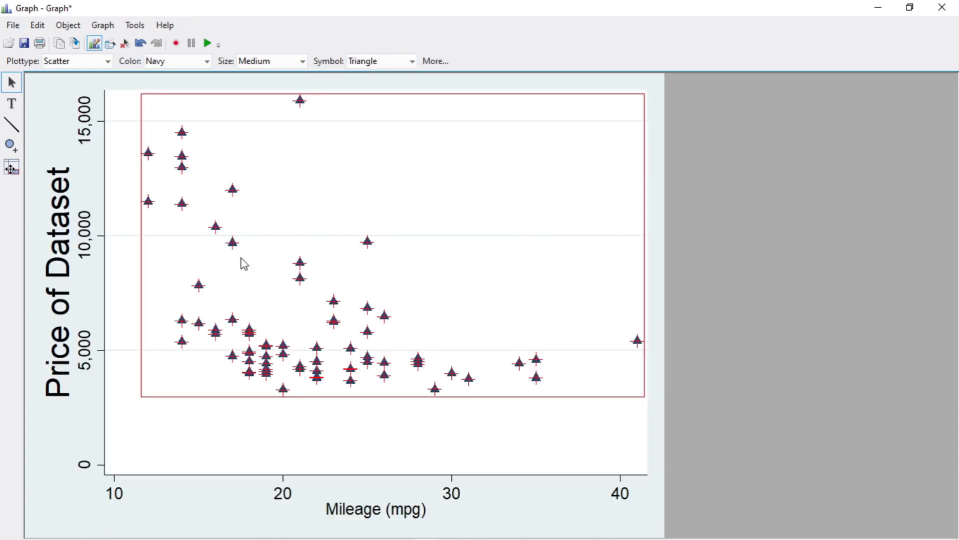
pyautogui.click(412, 62)
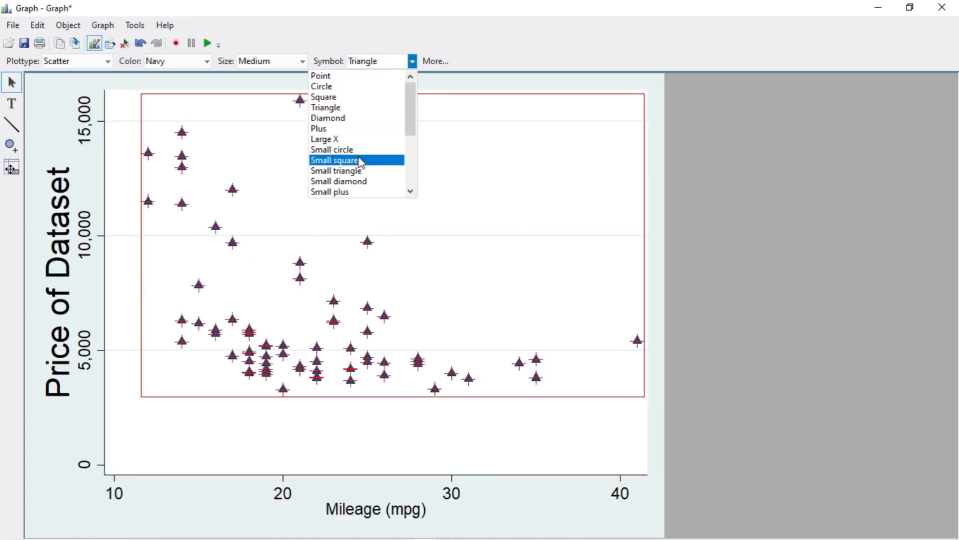
pyautogui.click(359, 161)
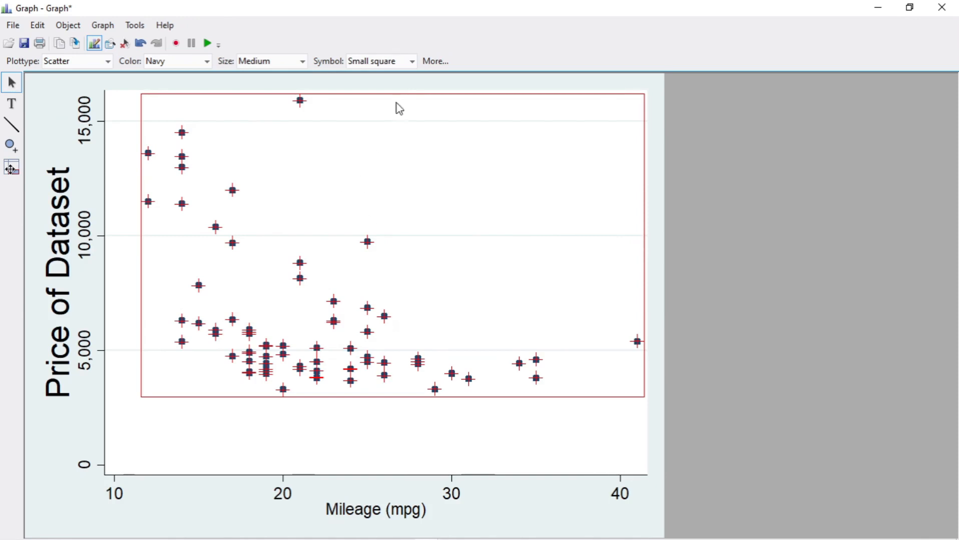
# - Try Point as the symbol of the scatter markers and settle on Circle
pyautogui.click(412, 62)
pyautogui.click(343, 80)
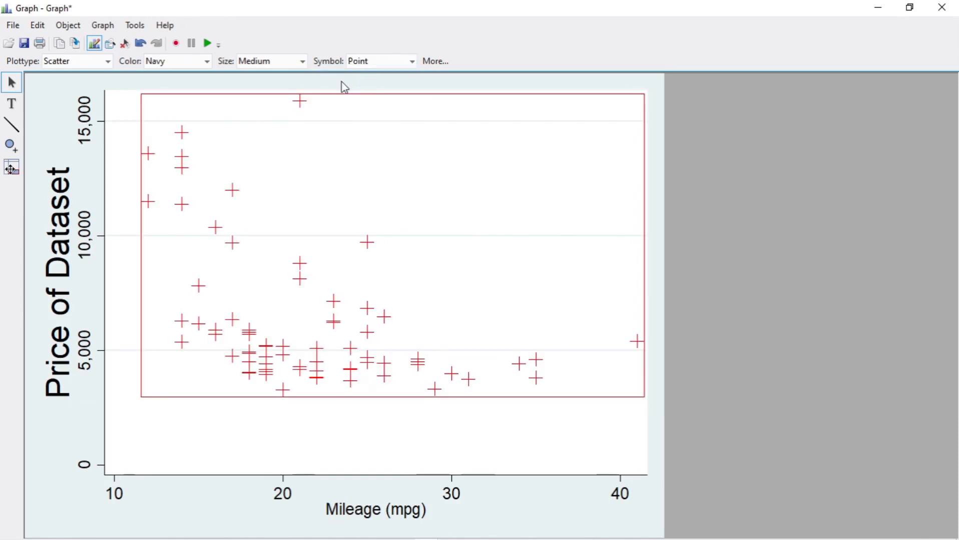
pyautogui.click(412, 61)
pyautogui.click(368, 88)
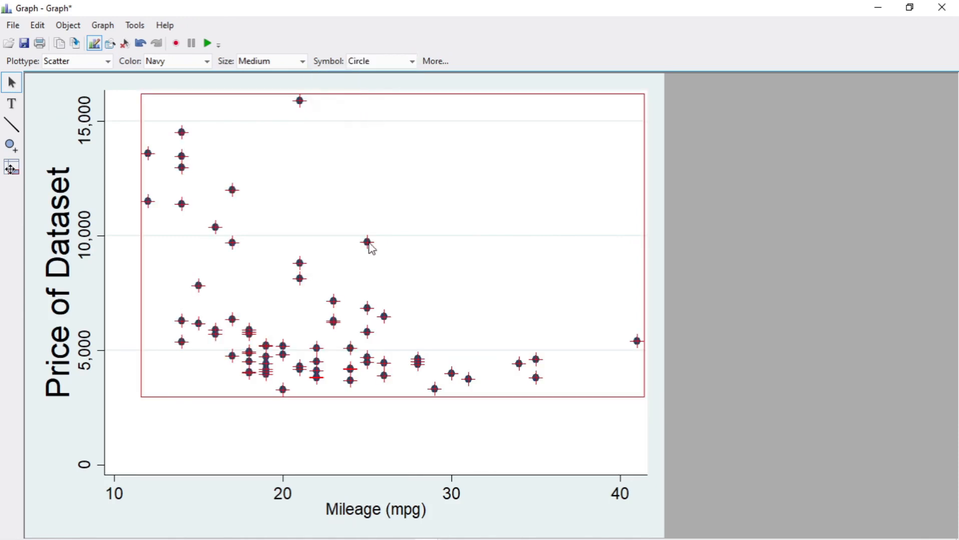
# - Try Magenta and Pink as the color of the scatter markers, and return the color to Navy
pyautogui.click(200, 62)
pyautogui.click(176, 104)
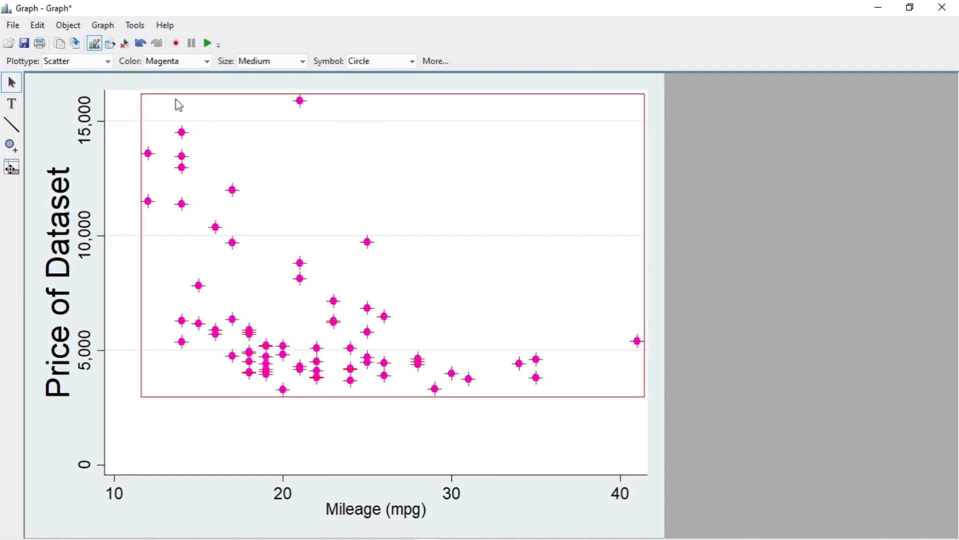
pyautogui.click(207, 61)
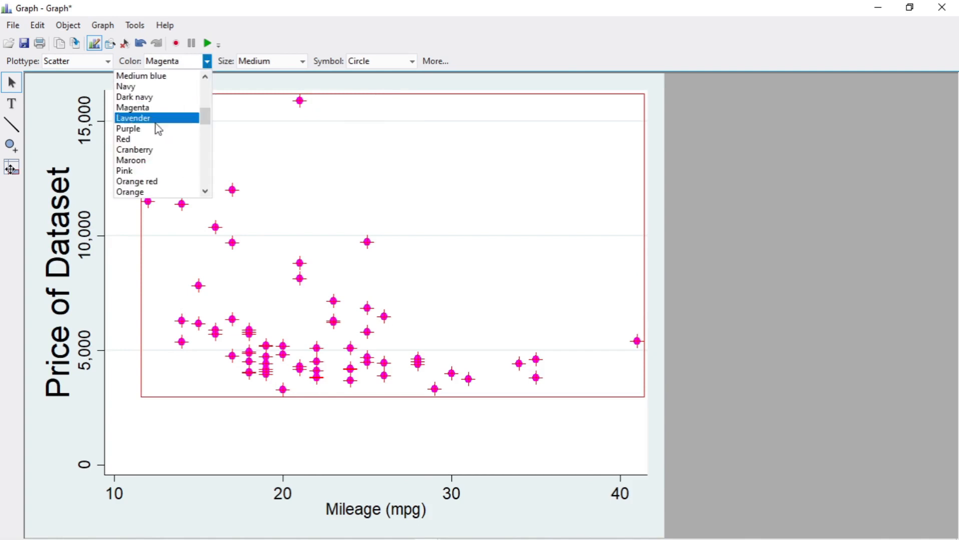
pyautogui.click(148, 171)
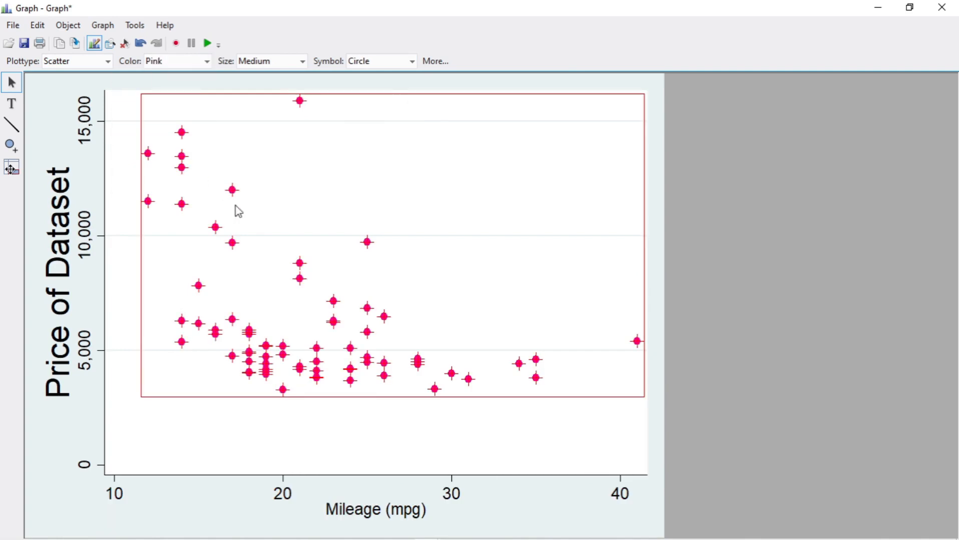
pyautogui.click(207, 61)
pyautogui.click(148, 88)
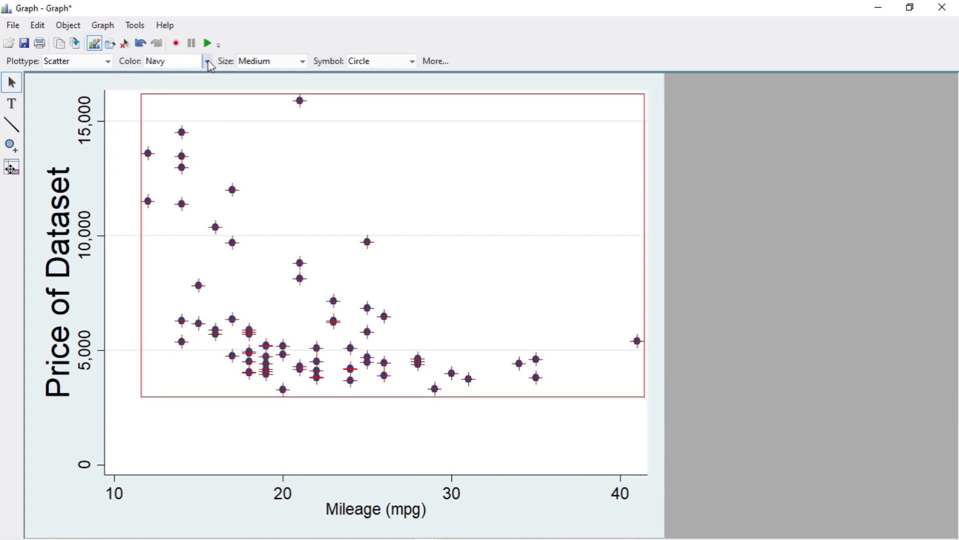
# - Try displaying the price versus mileage plot as Line, Connected and Bar plot types
pyautogui.click(108, 61)
pyautogui.click(45, 89)
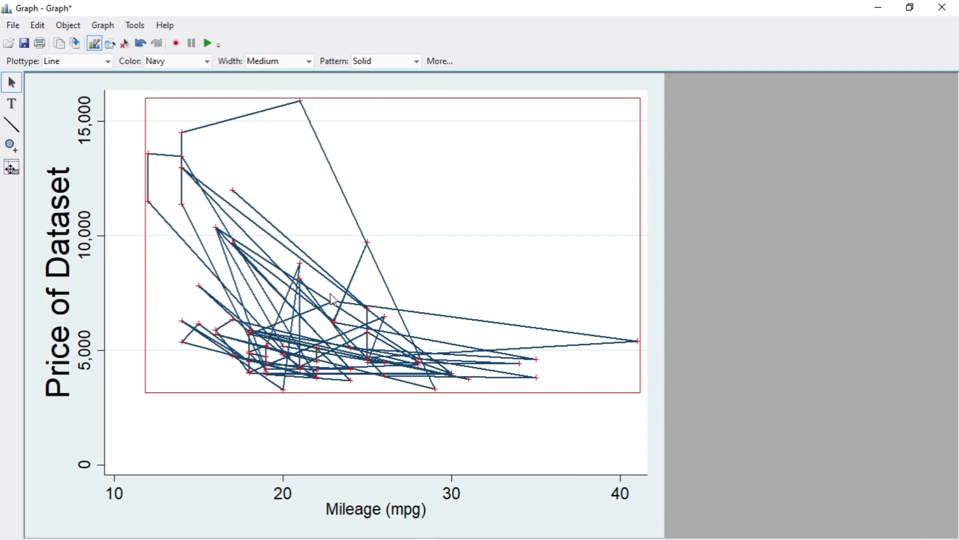
pyautogui.click(108, 61)
pyautogui.click(57, 97)
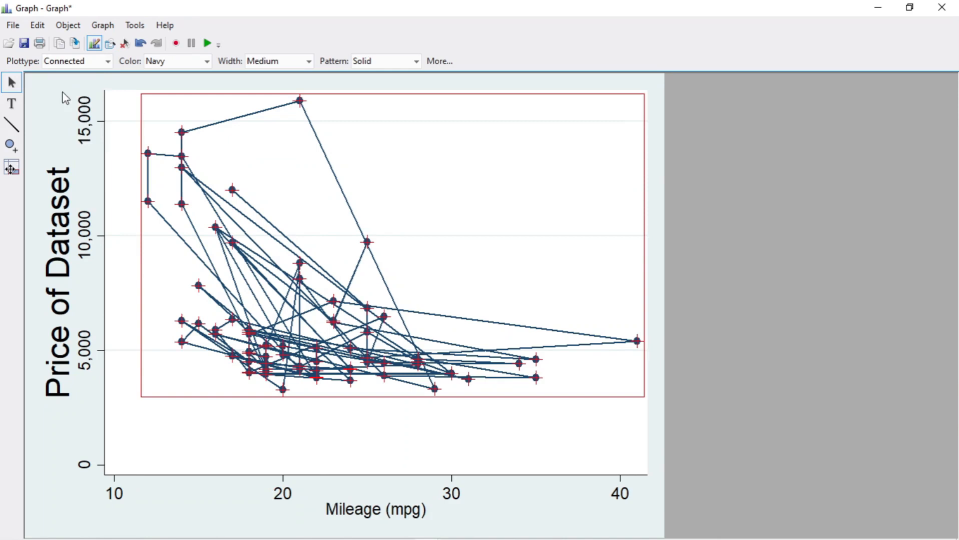
pyautogui.click(107, 61)
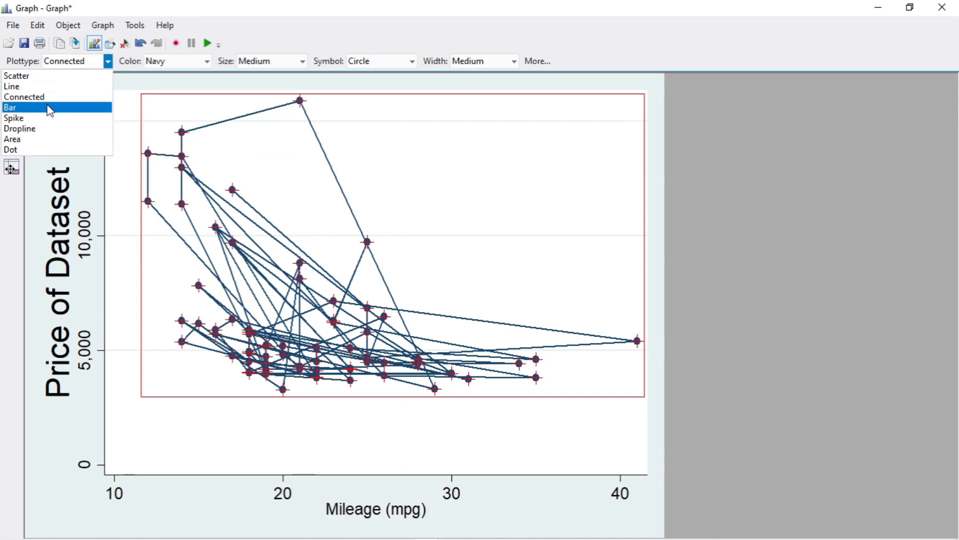
pyautogui.click(49, 108)
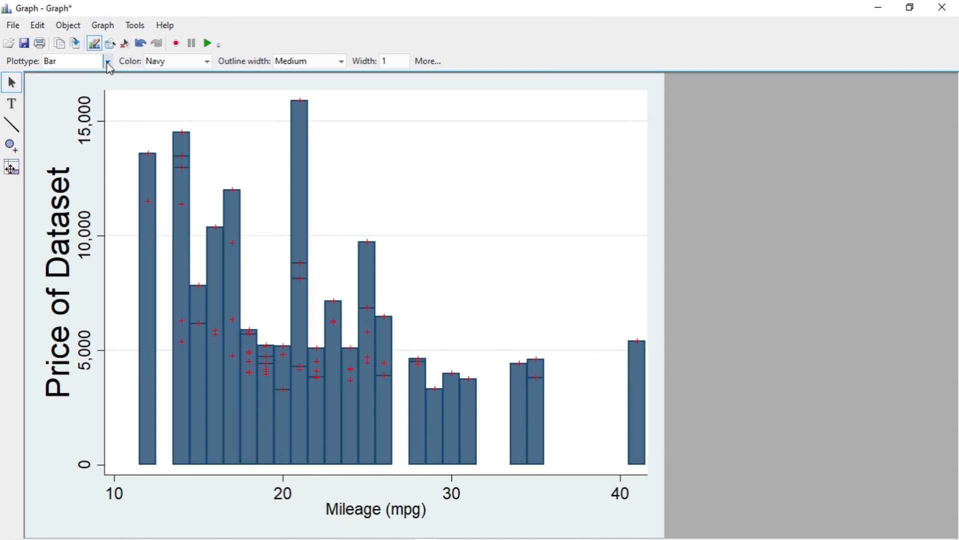
# - Try Spike, Dropline, Area and Dot as the plot type, and return the plot to Scatter
pyautogui.click(107, 61)
pyautogui.click(45, 118)
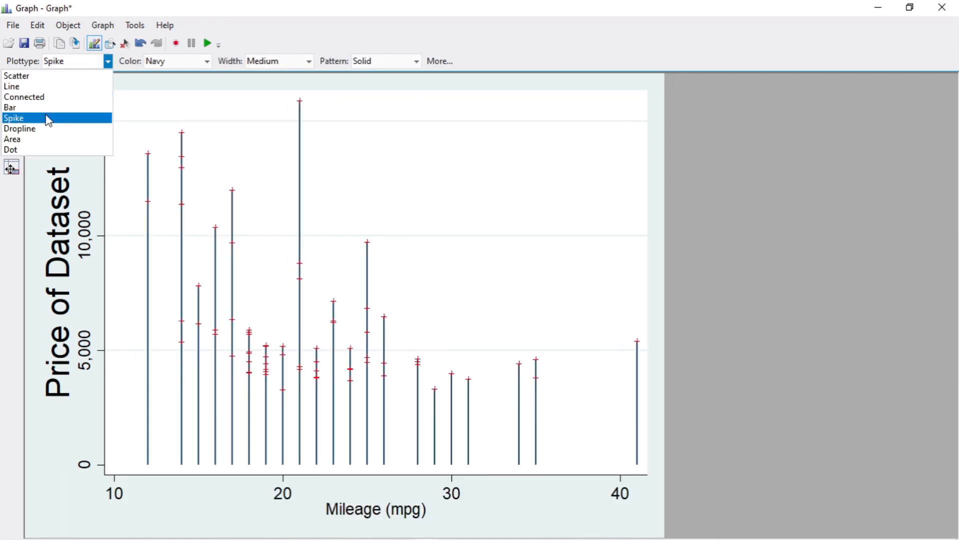
pyautogui.click(43, 129)
pyautogui.click(108, 61)
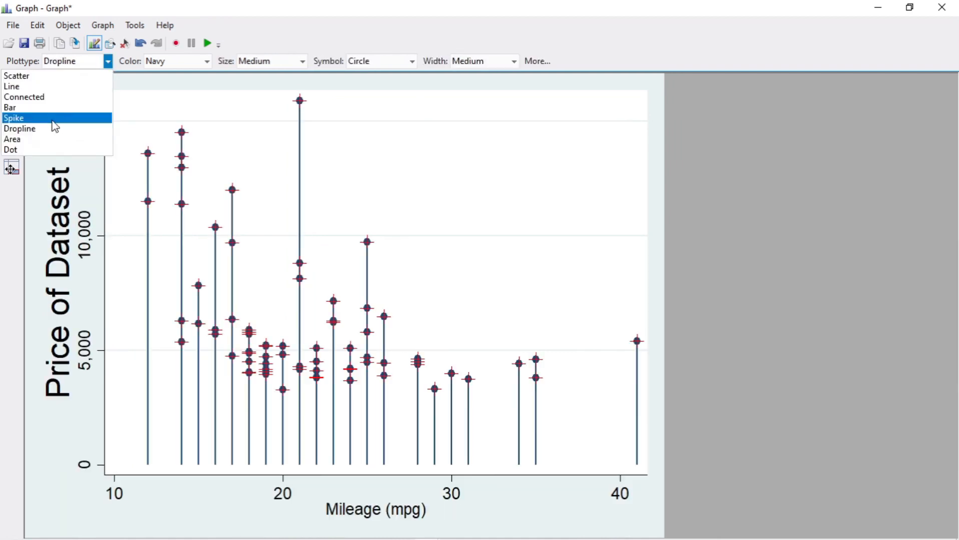
pyautogui.click(31, 140)
pyautogui.click(107, 62)
pyautogui.click(32, 150)
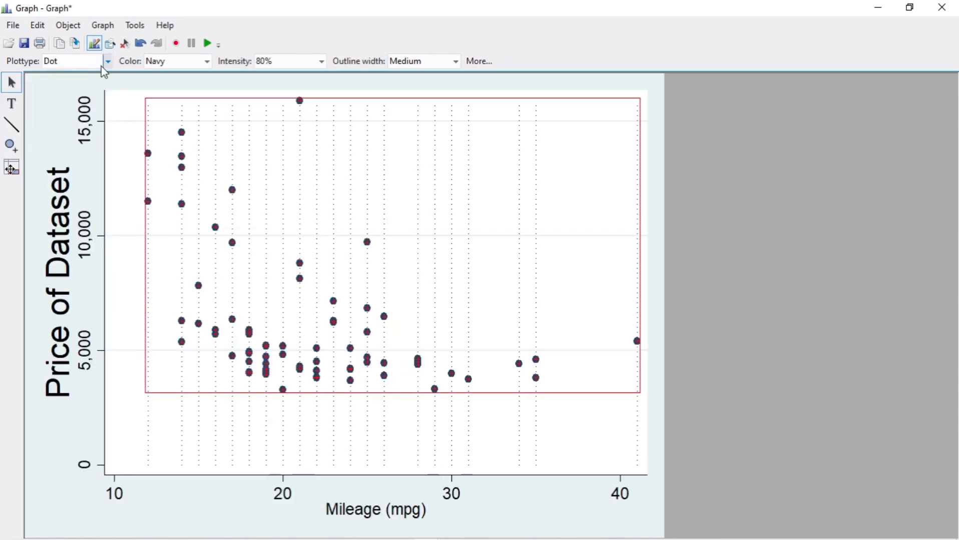
pyautogui.click(108, 61)
pyautogui.click(60, 75)
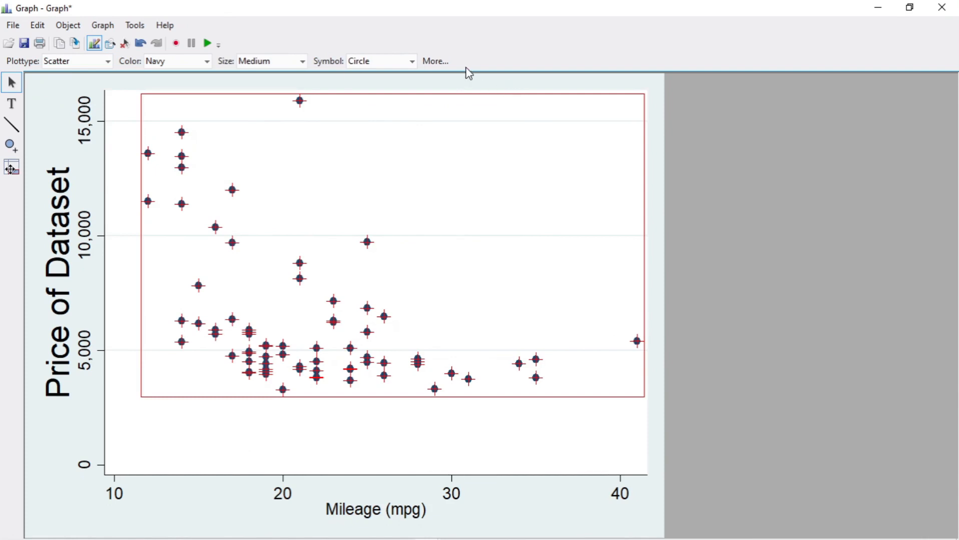
# - Give the whole graph the title "Price of Dataset versus Mileage"
pyautogui.click(629, 85)
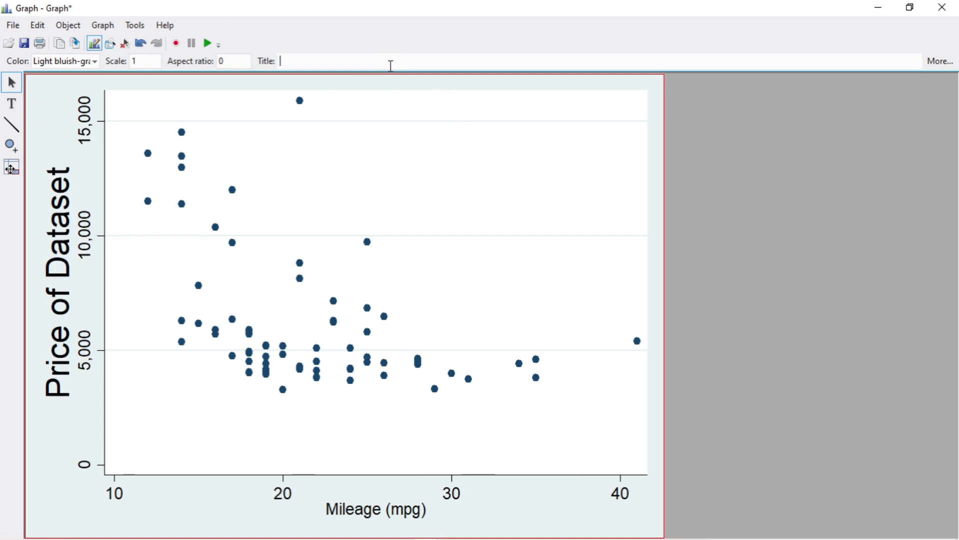
pyautogui.write('Price of Datasets')
pyautogui.press('BackSpace')
pyautogui.write('sus Mileage')
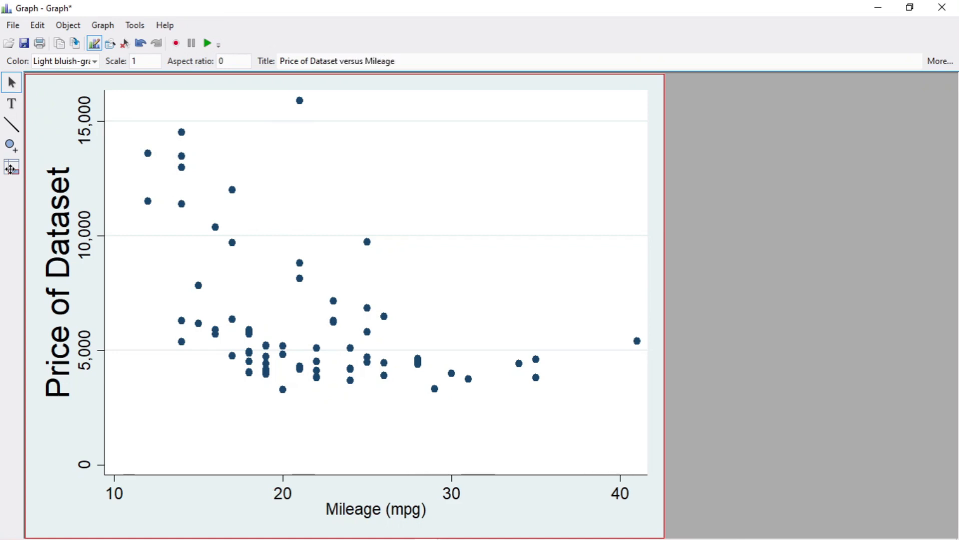
pyautogui.press('Return')
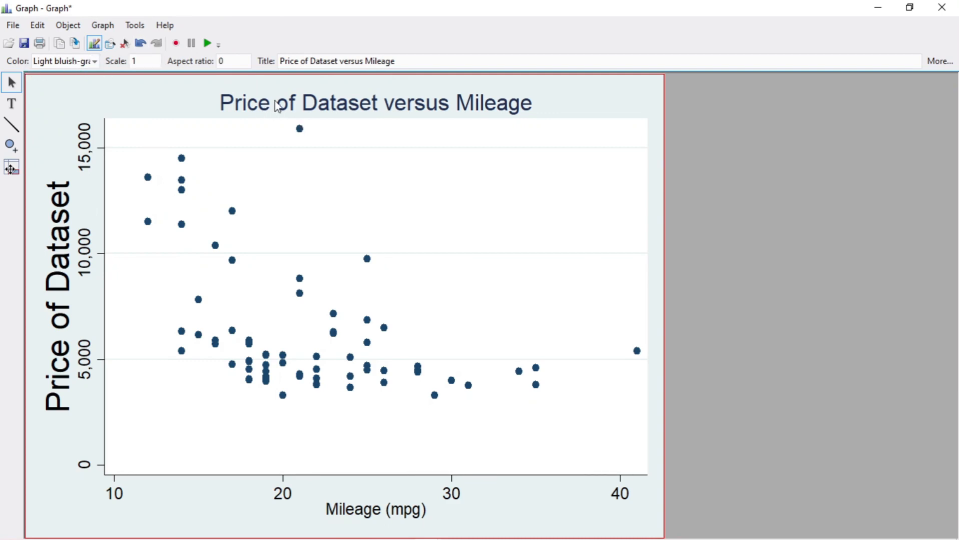
# - Try Bluish-gray, Magenta, Lavender and Red as the graph's background color
pyautogui.click(94, 61)
pyautogui.click(44, 108)
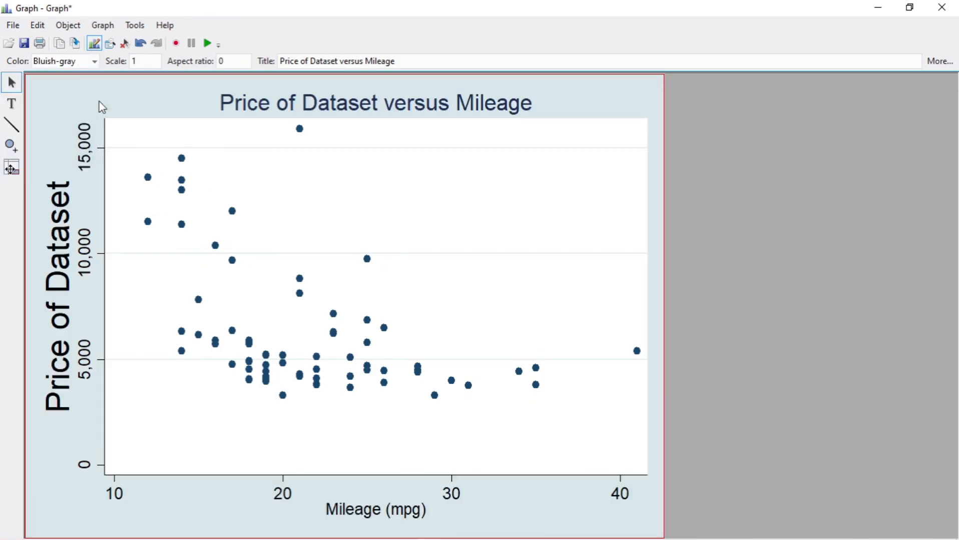
pyautogui.click(94, 61)
pyautogui.click(47, 152)
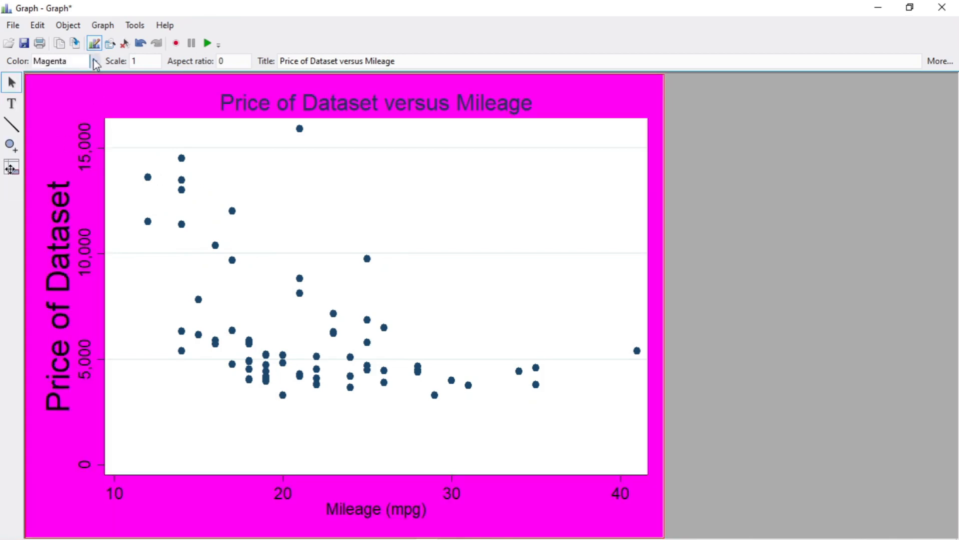
pyautogui.click(95, 61)
pyautogui.click(48, 161)
pyautogui.click(95, 61)
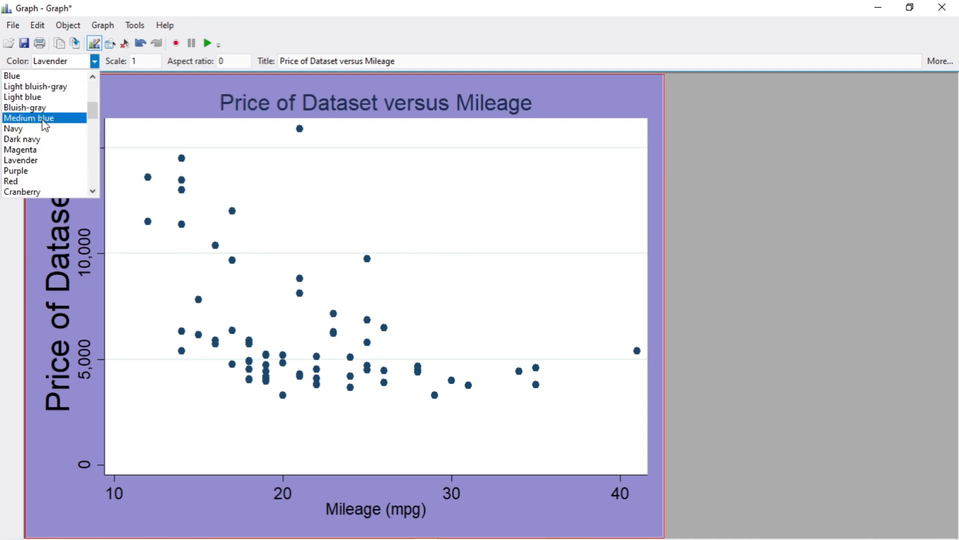
pyautogui.click(48, 181)
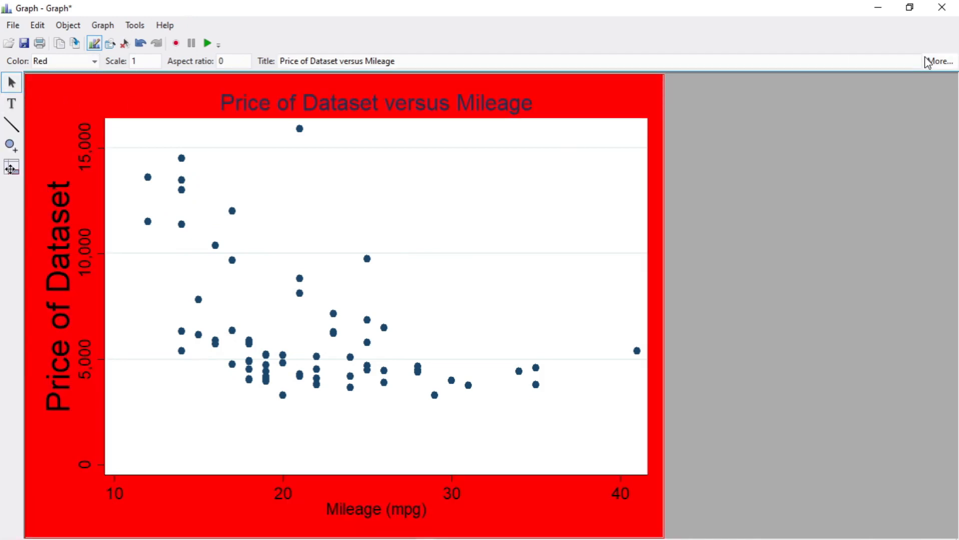
# - Examine the graph's region, inner region, aspect/size, titles and advanced properties, leaving them without changes
pyautogui.click(945, 60)
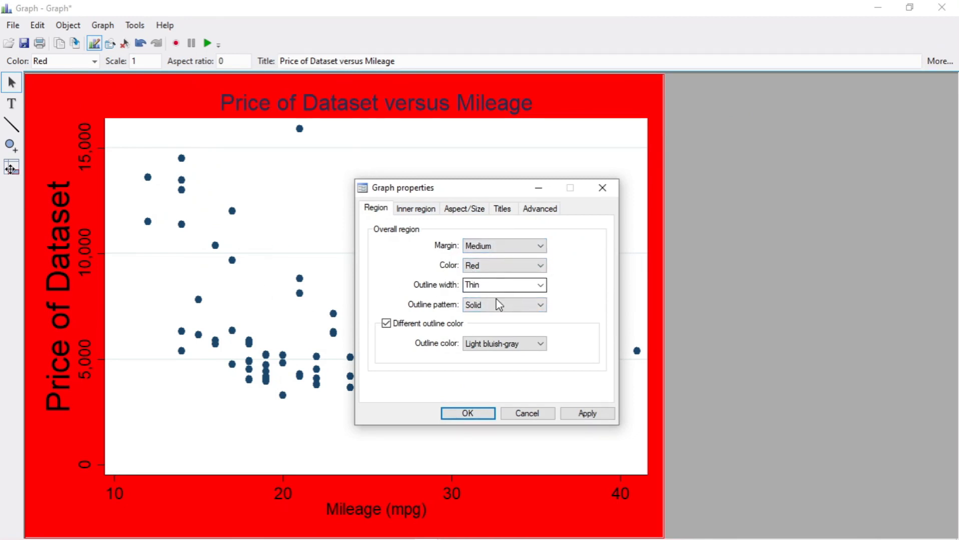
pyautogui.click(406, 215)
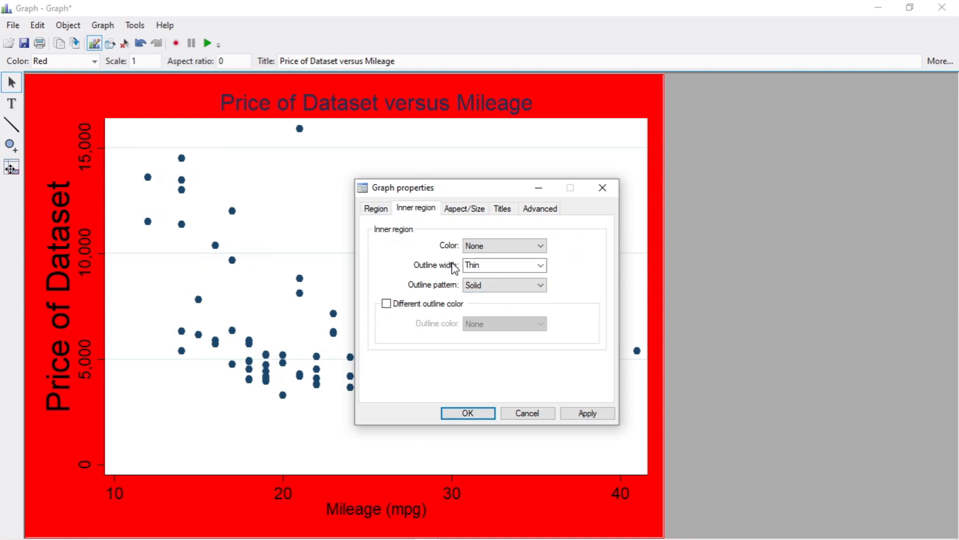
pyautogui.click(469, 214)
pyautogui.click(501, 215)
pyautogui.click(530, 216)
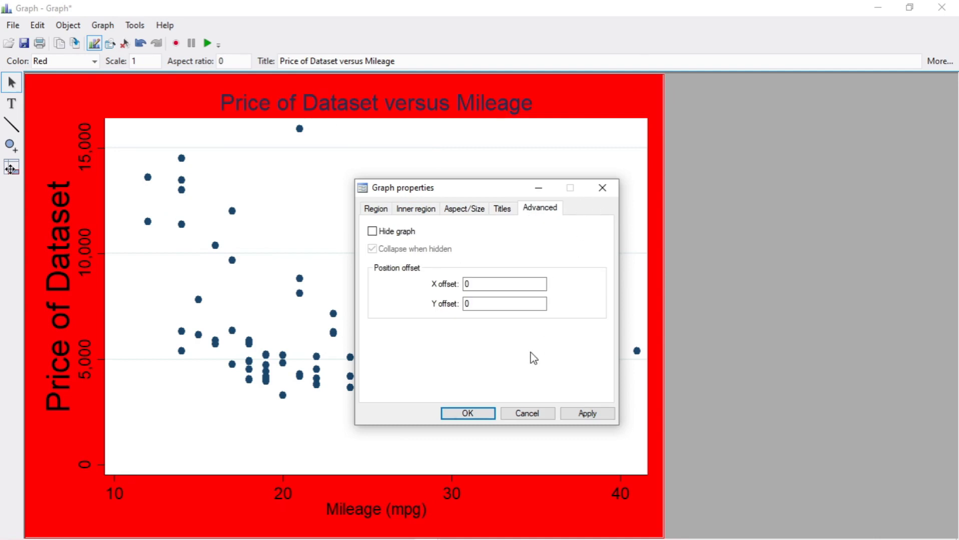
pyautogui.click(539, 413)
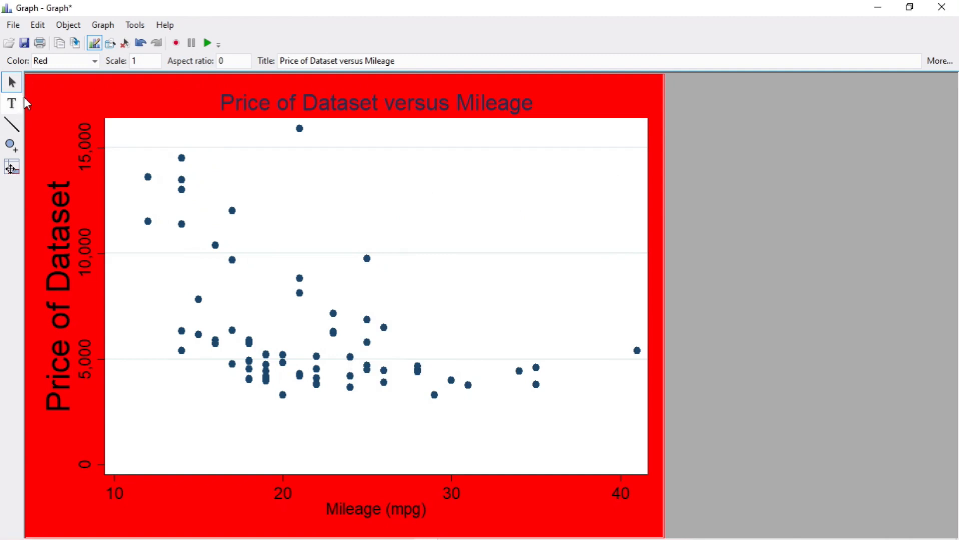
# - Set the graph's background color to Light bluish-gray
pyautogui.click(13, 80)
pyautogui.click(337, 103)
pyautogui.click(370, 104)
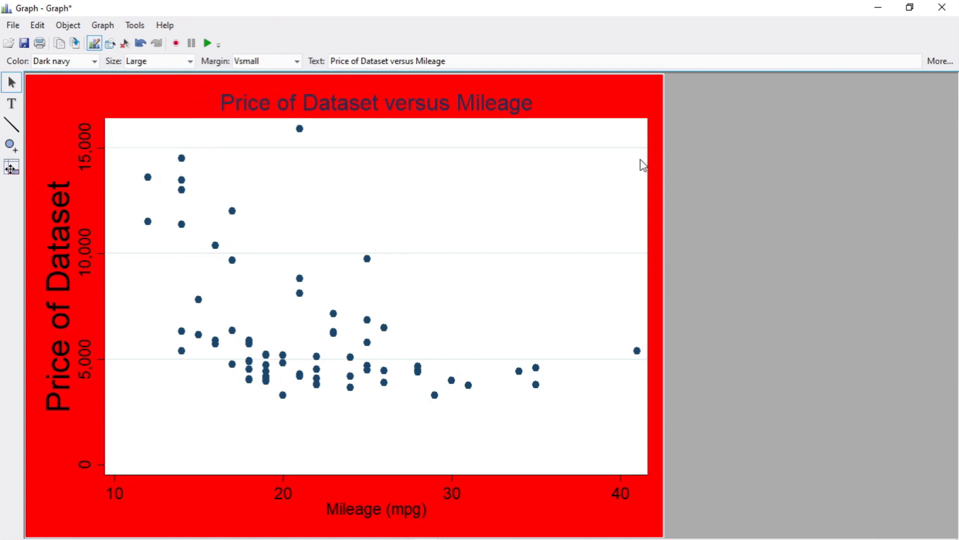
pyautogui.click(652, 91)
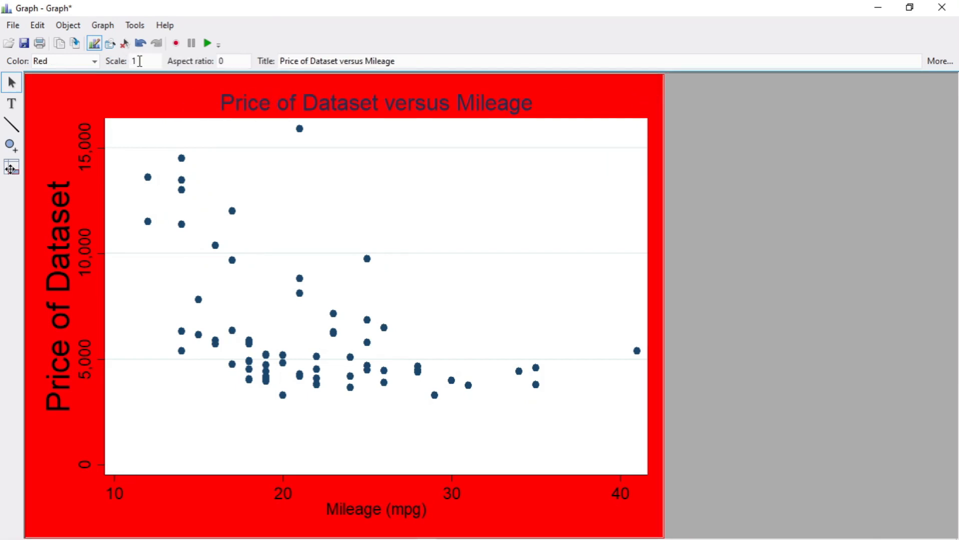
pyautogui.click(93, 62)
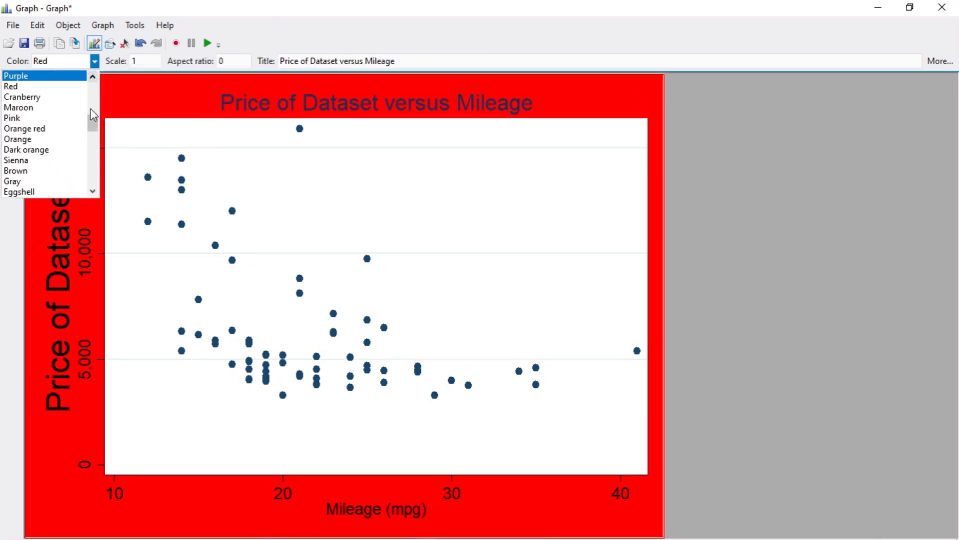
pyautogui.moveTo(92, 118); pyautogui.dragTo(94, 89)
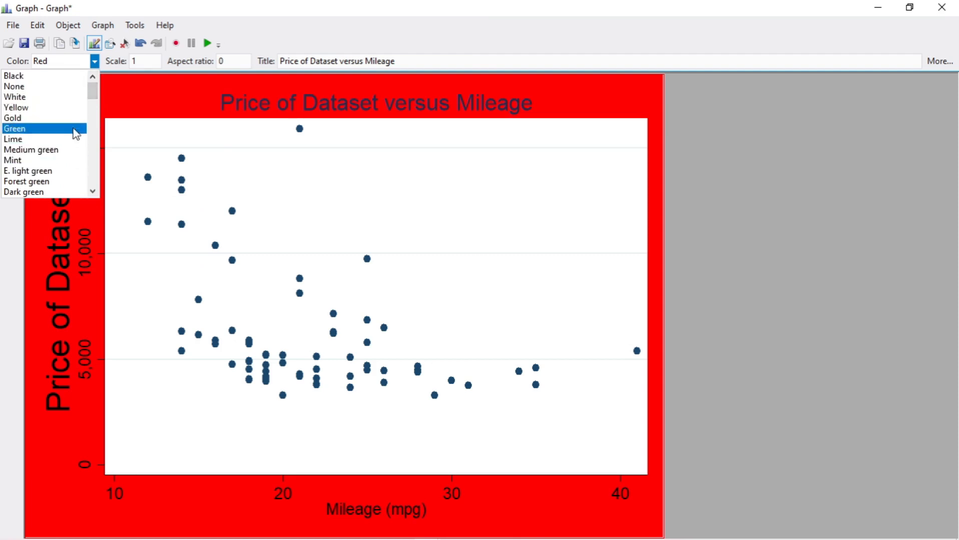
pyautogui.moveTo(93, 91); pyautogui.dragTo(94, 114)
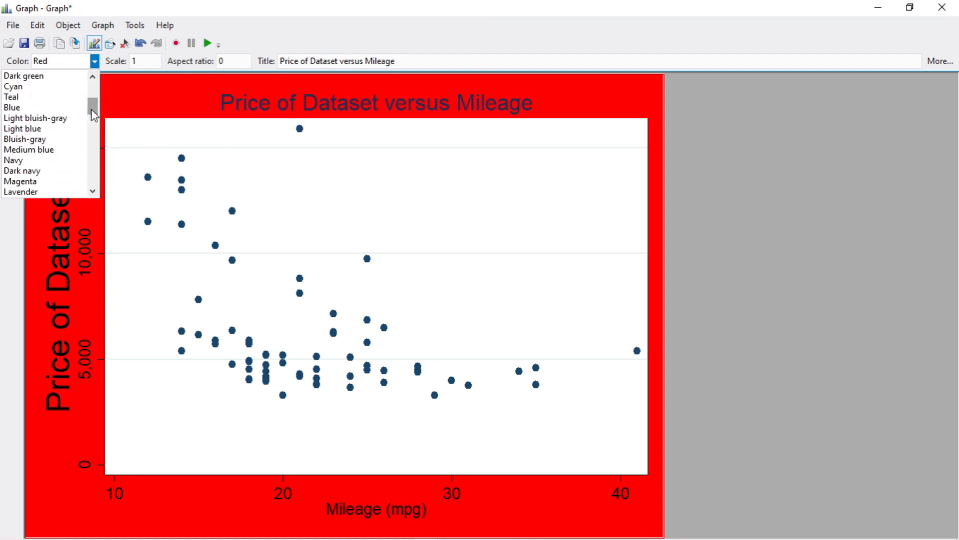
pyautogui.click(20, 118)
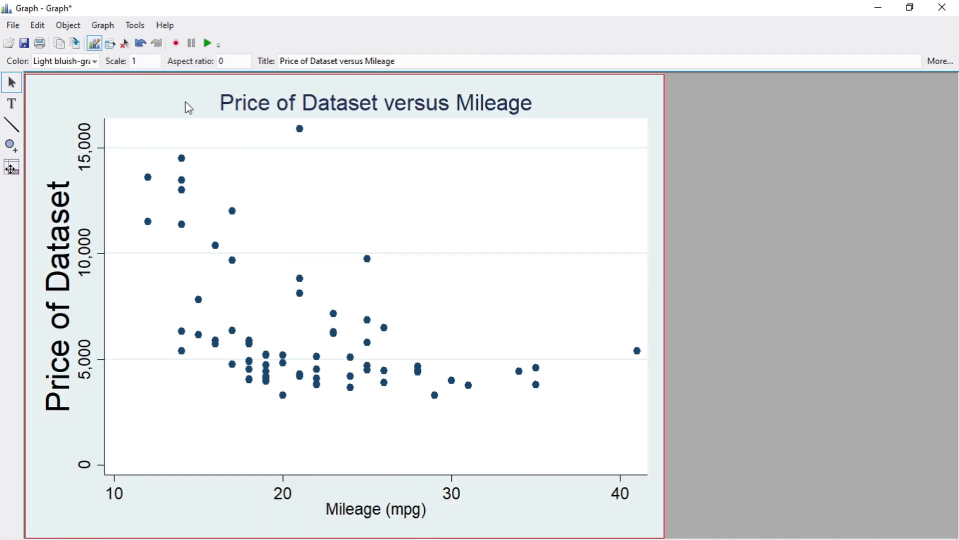
# - Examine the editable properties of the graph title, the Y axis and its title, the scatter markers, and the Text tool
pyautogui.click(314, 106)
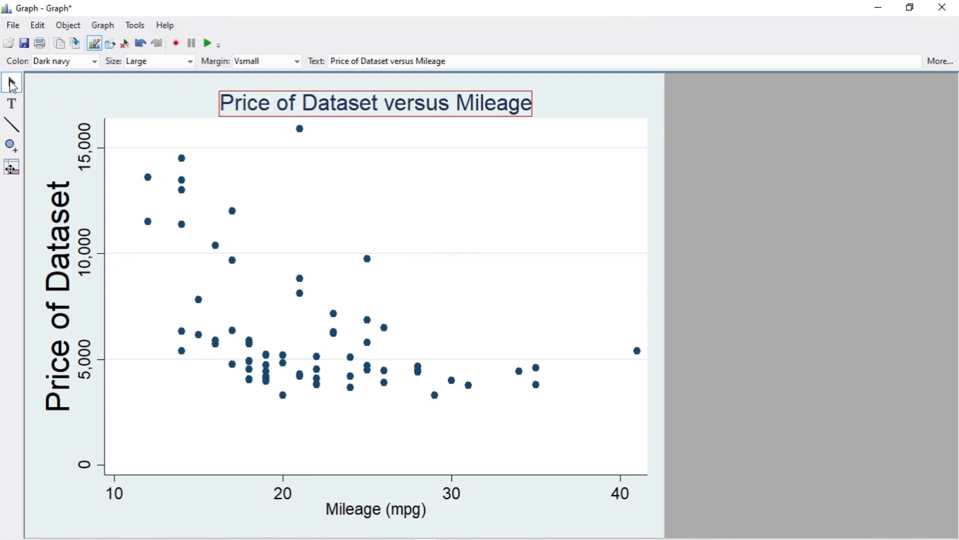
pyautogui.click(85, 143)
pyautogui.click(60, 231)
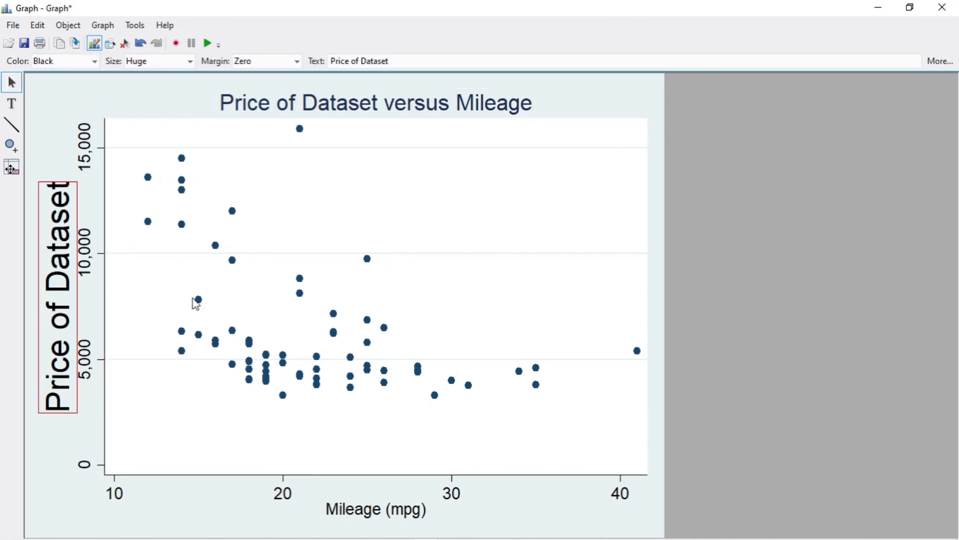
pyautogui.click(218, 349)
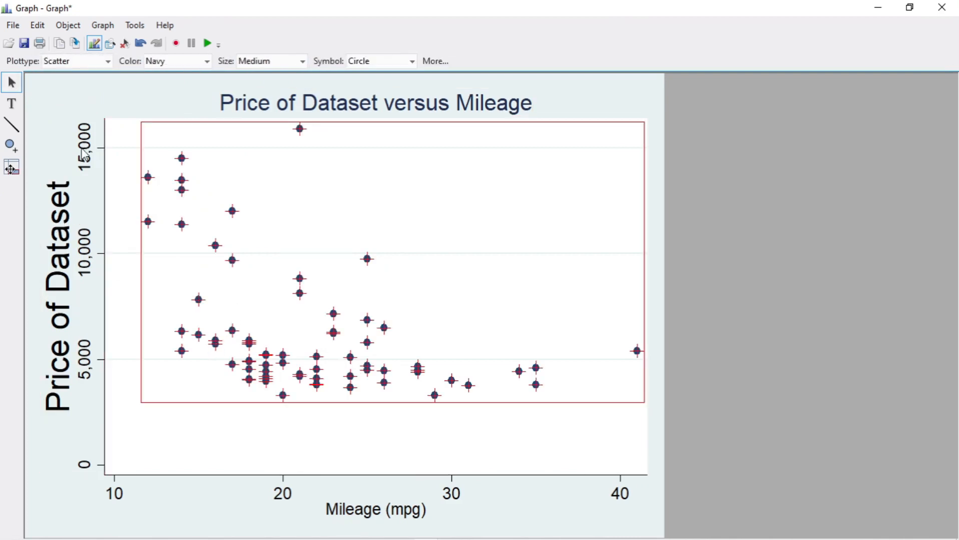
pyautogui.click(12, 106)
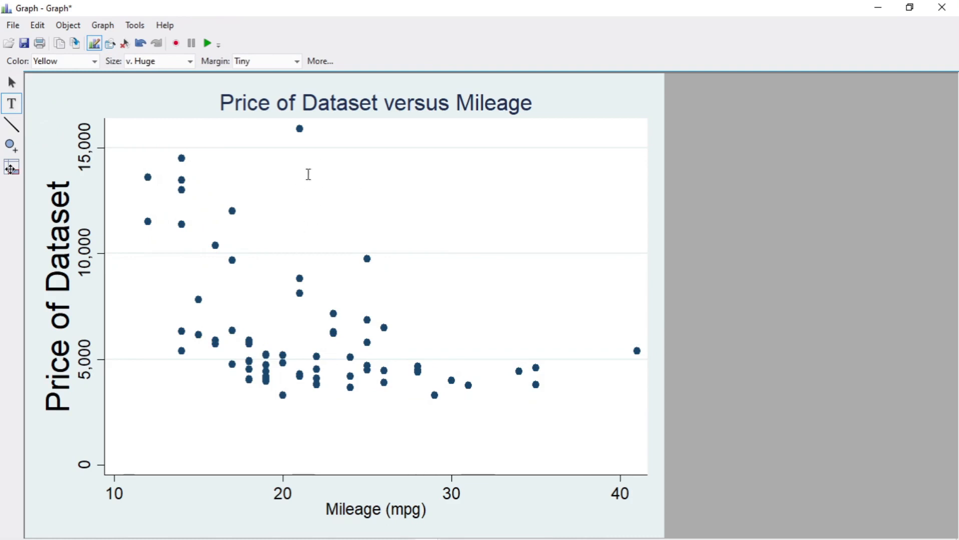
# - Start a text box in the upper plot area reading "Scatter plot (main area)" and review its box, format and advanced properties
pyautogui.click(325, 171)
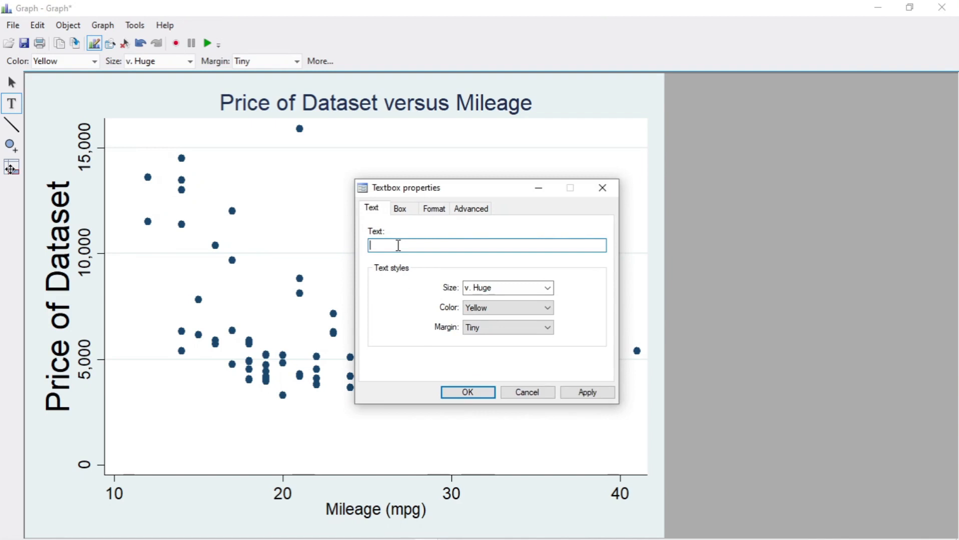
pyautogui.write('er plot (main area)')
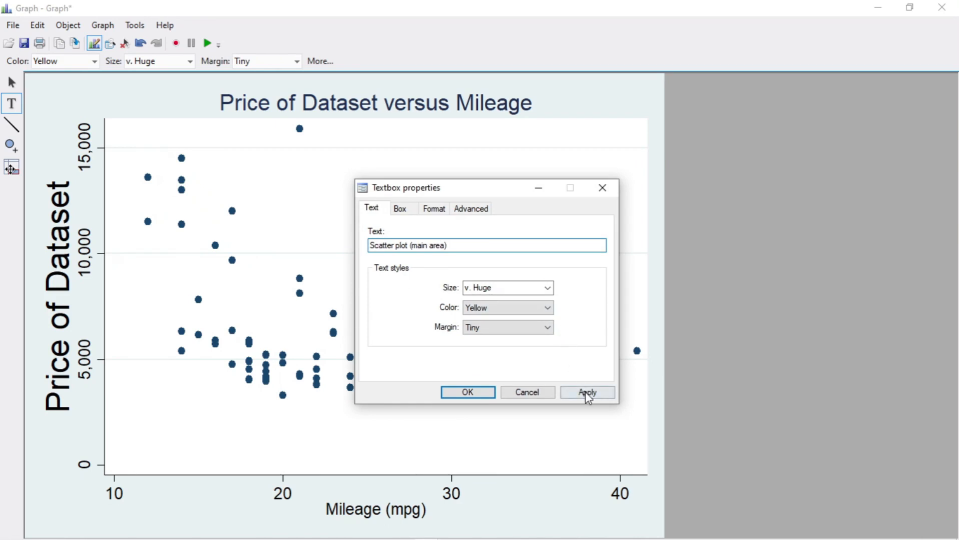
pyautogui.click(400, 208)
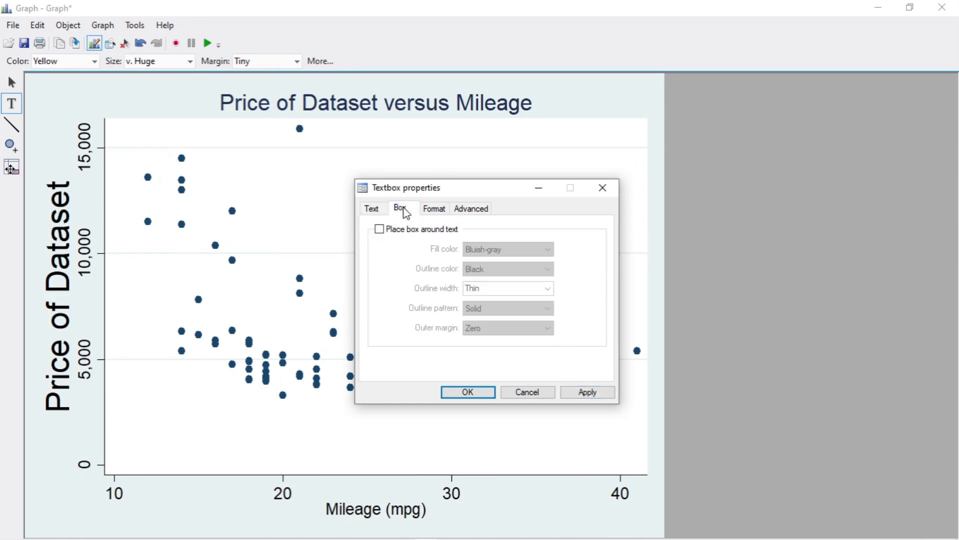
pyautogui.click(434, 209)
pyautogui.click(471, 209)
pyautogui.click(371, 217)
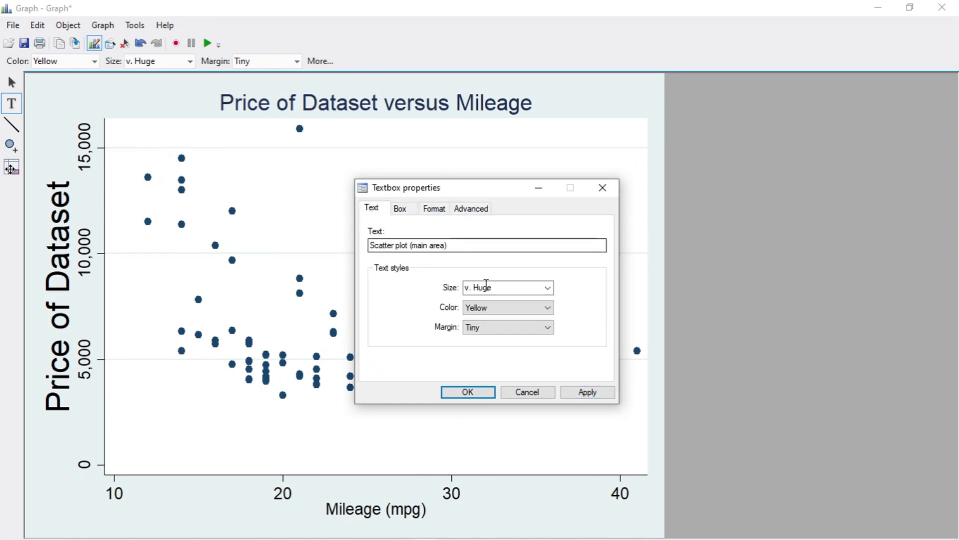
# - Give the new text box Medium size, Dark navy color and Vsmall margin, and place it on the graph
pyautogui.moveTo(461, 246); pyautogui.dragTo(368, 247)
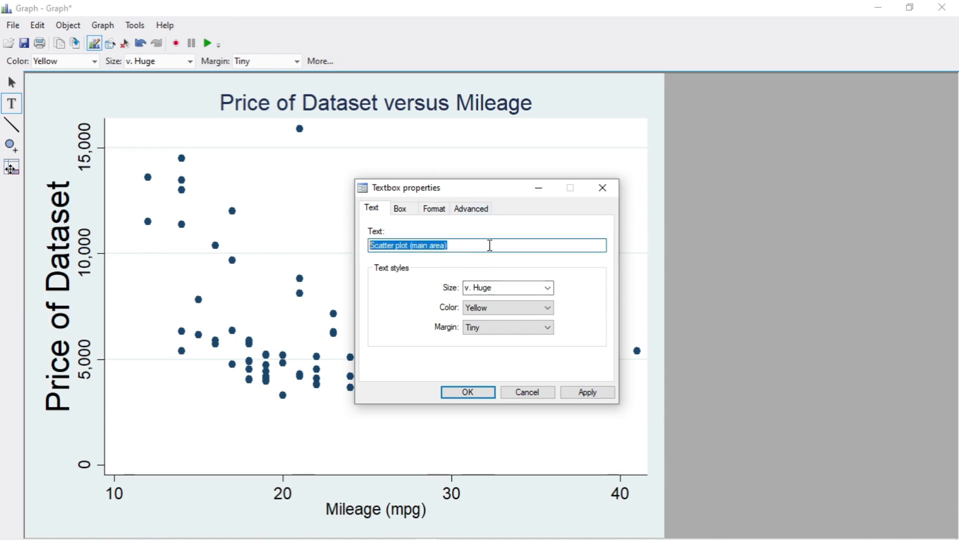
pyautogui.click(547, 293)
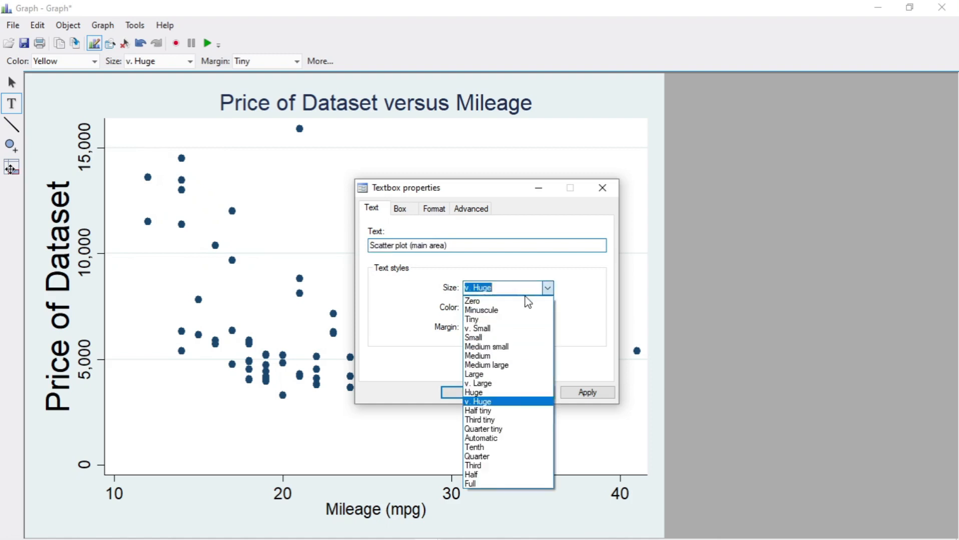
pyautogui.click(494, 356)
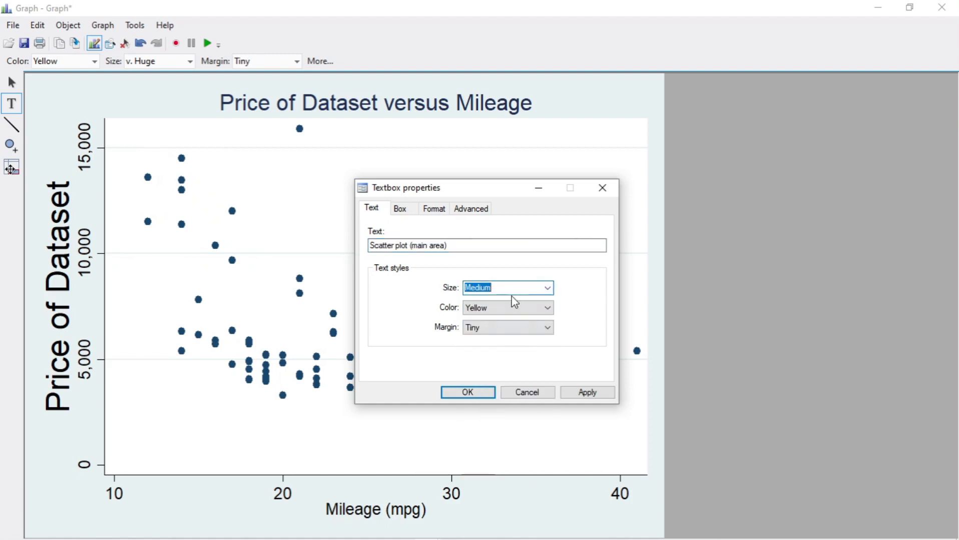
pyautogui.click(545, 308)
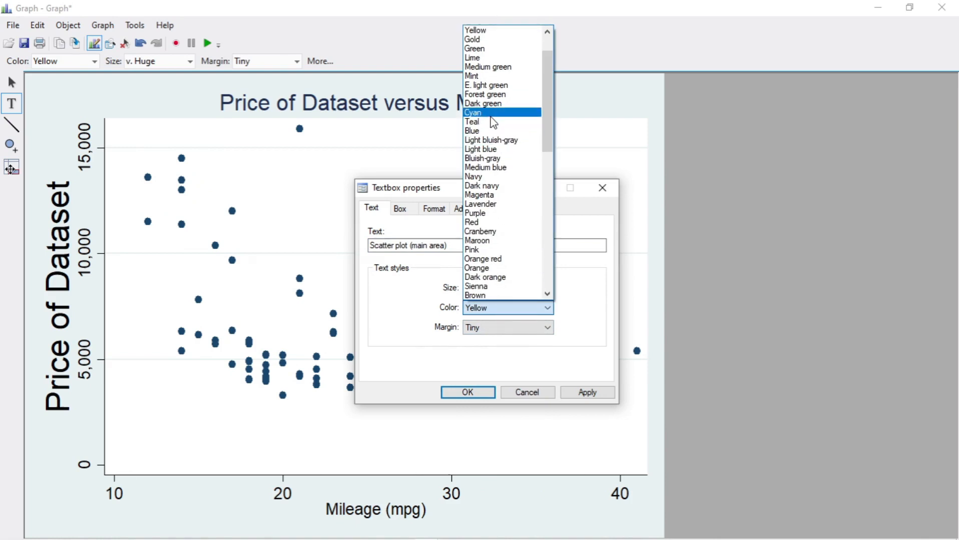
pyautogui.click(495, 185)
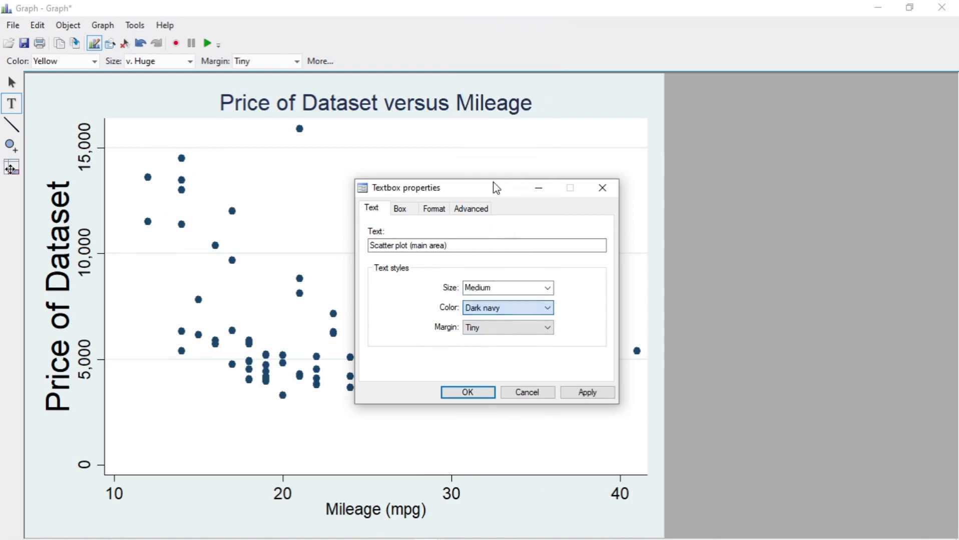
pyautogui.click(540, 330)
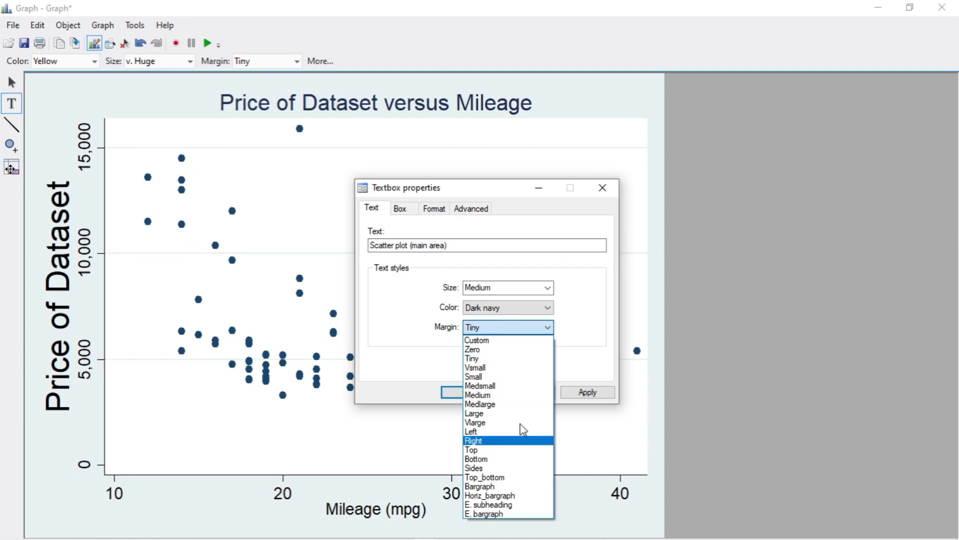
pyautogui.click(484, 369)
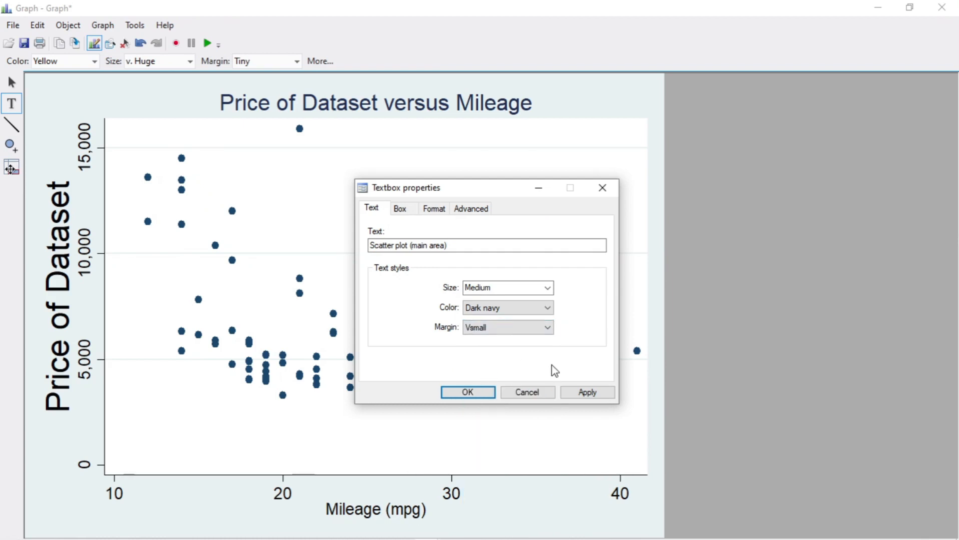
pyautogui.click(582, 393)
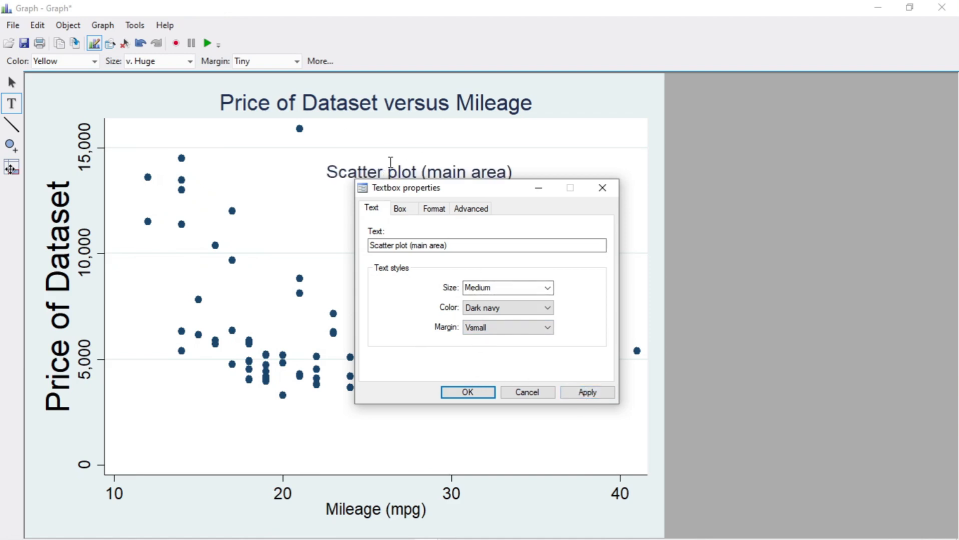
pyautogui.click(458, 391)
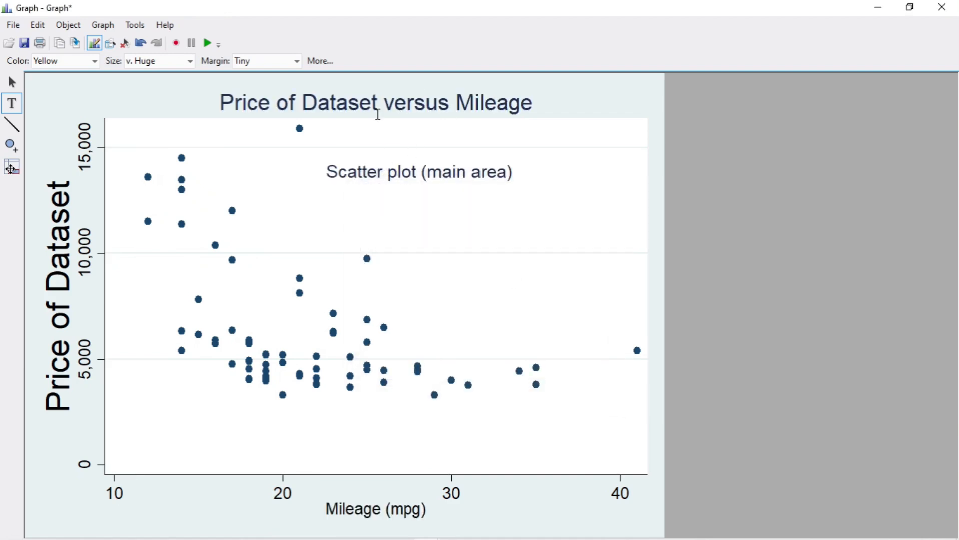
# - Draw a long Thick black line sloping down across the scatter points and a shorter Thick Yellow line above it
pyautogui.click(12, 125)
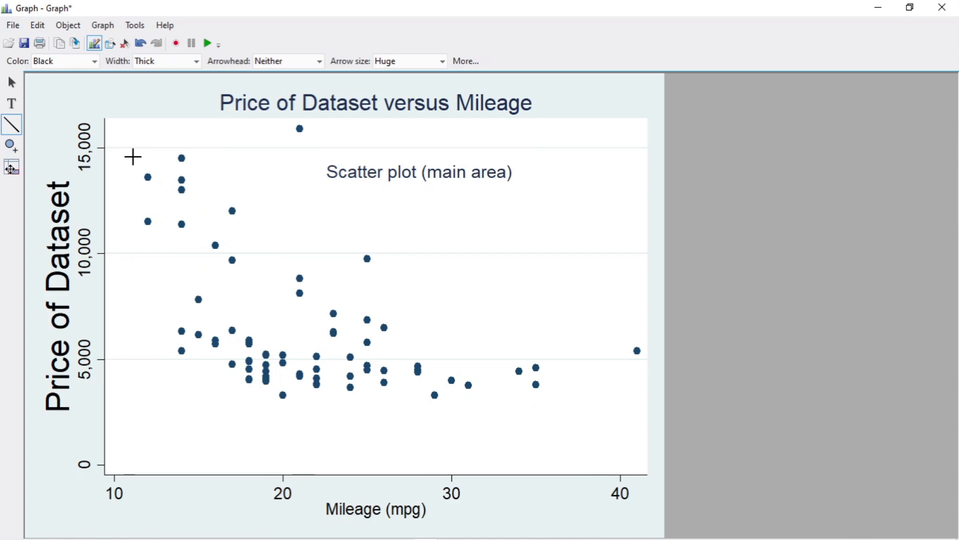
pyautogui.moveTo(133, 157); pyautogui.dragTo(456, 442)
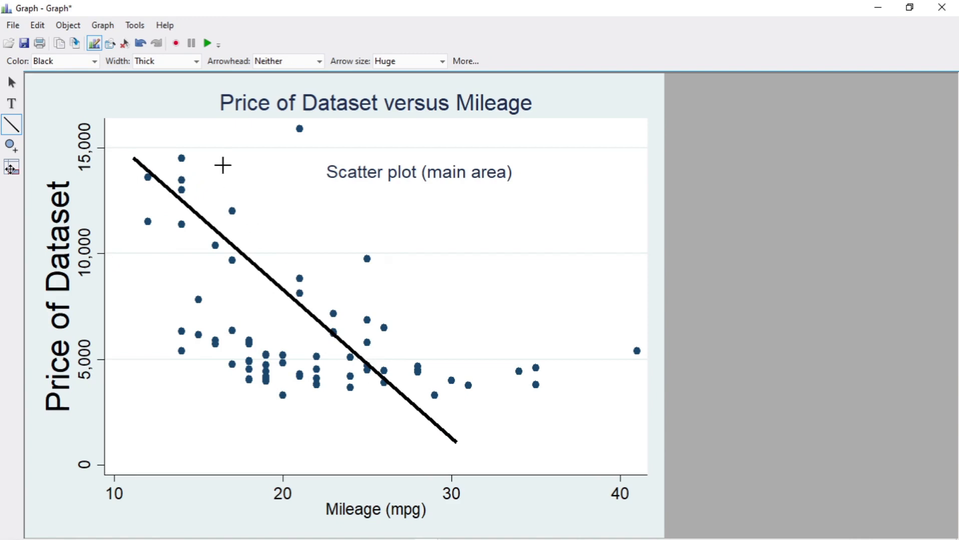
pyautogui.click(94, 62)
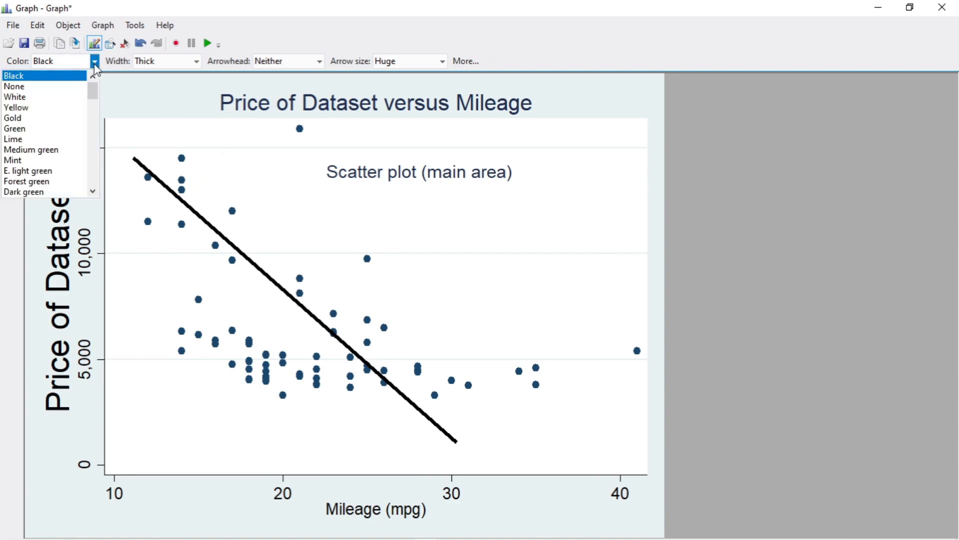
pyautogui.click(20, 108)
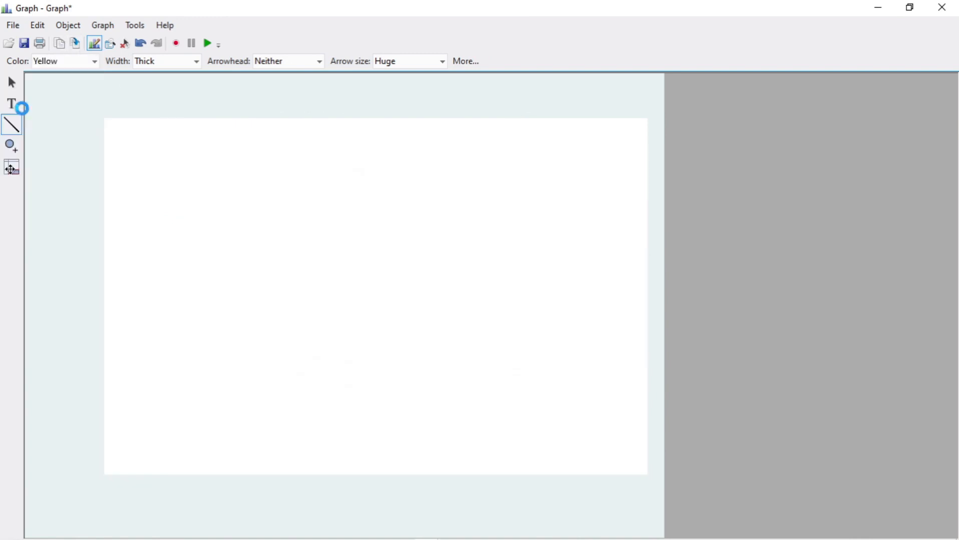
pyautogui.moveTo(210, 151); pyautogui.dragTo(335, 251)
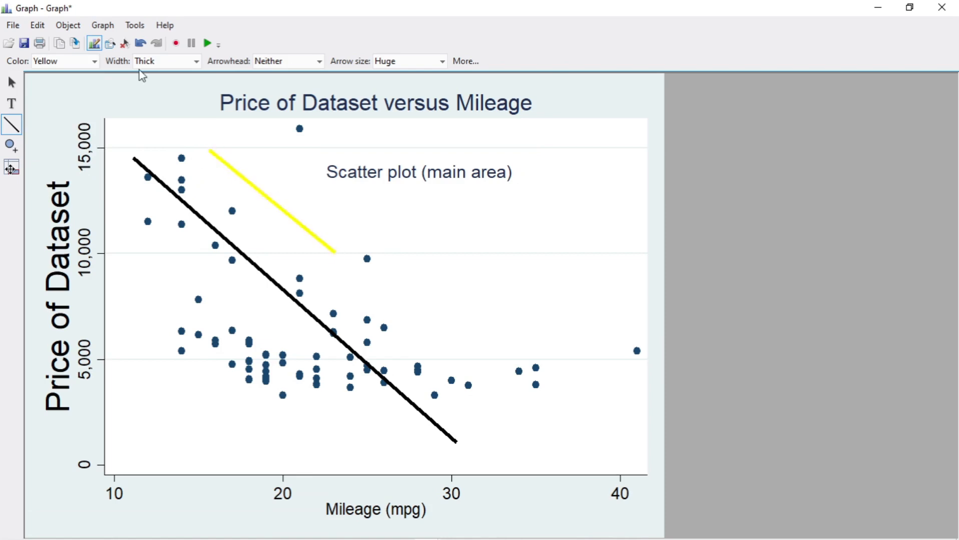
# - Draw a short vvv. Thick Yellow line sloping down just below the added text
pyautogui.click(88, 65)
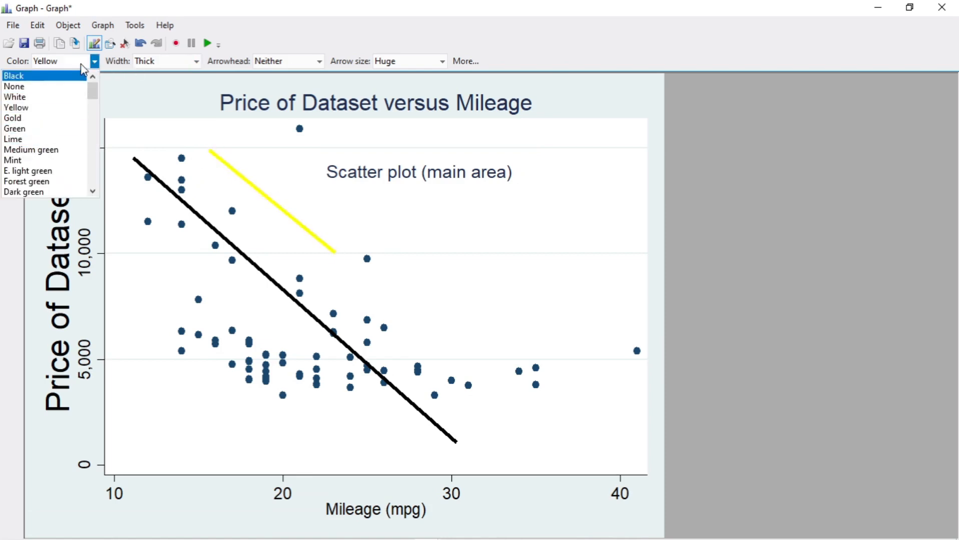
pyautogui.click(197, 61)
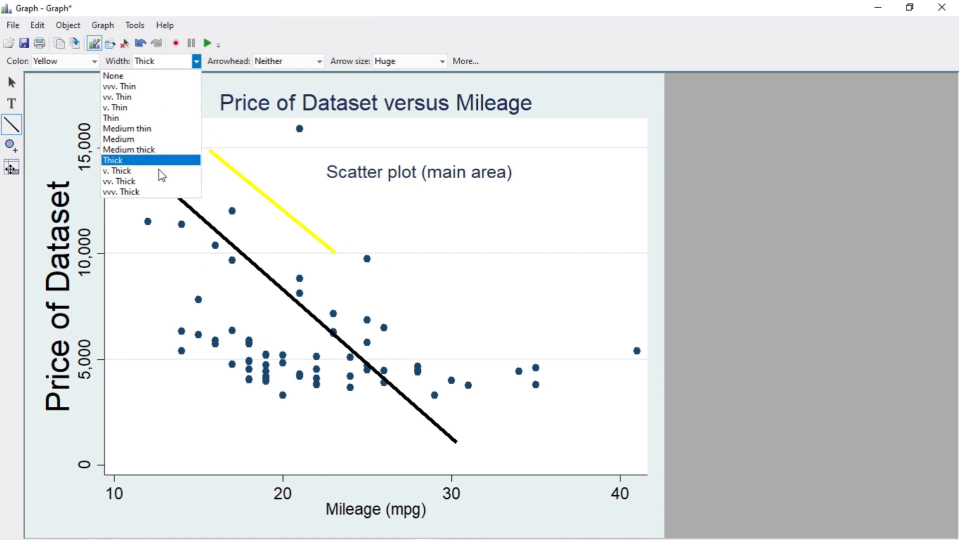
pyautogui.click(147, 192)
pyautogui.moveTo(334, 211); pyautogui.dragTo(444, 253)
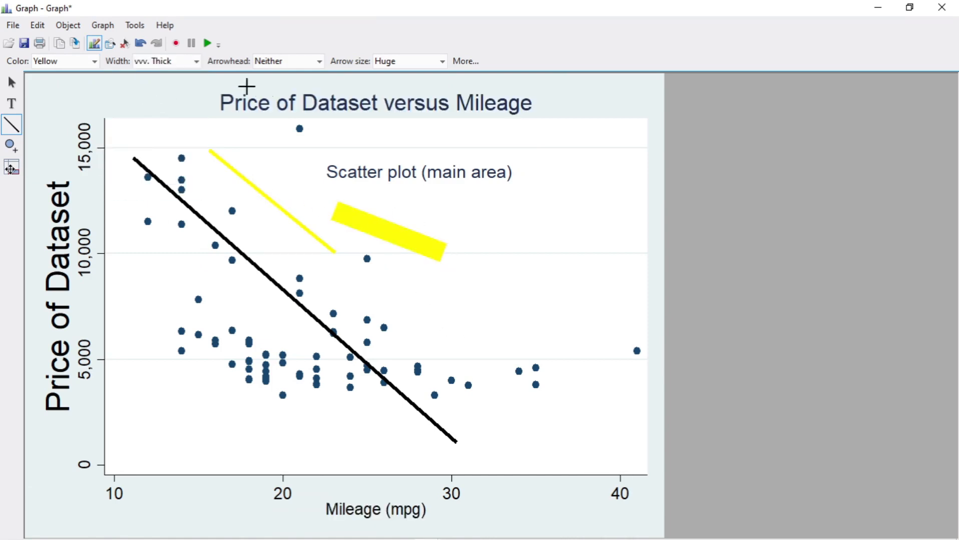
# - Draw a Thin Yellow line with arrowheads at both ends in the empty area below and right of the added text
pyautogui.click(196, 62)
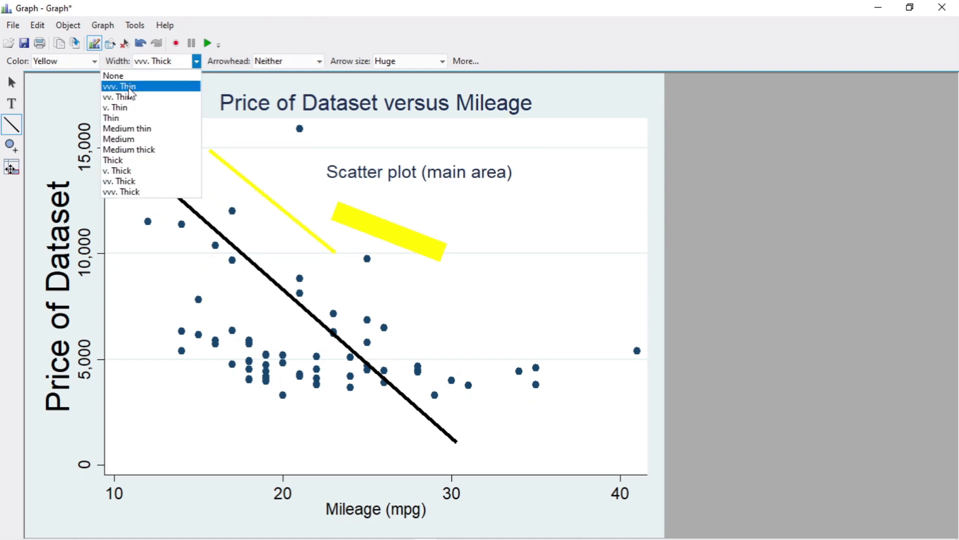
pyautogui.click(115, 119)
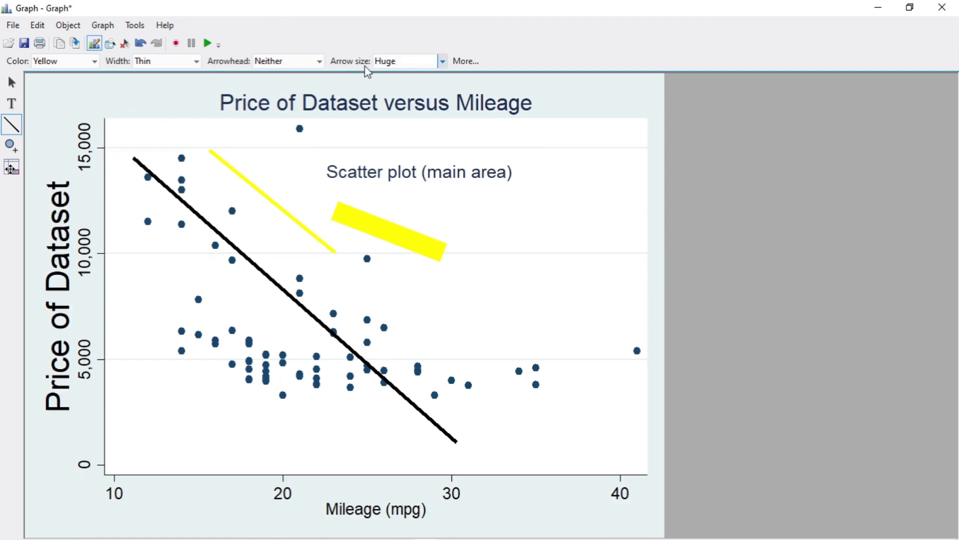
pyautogui.click(318, 61)
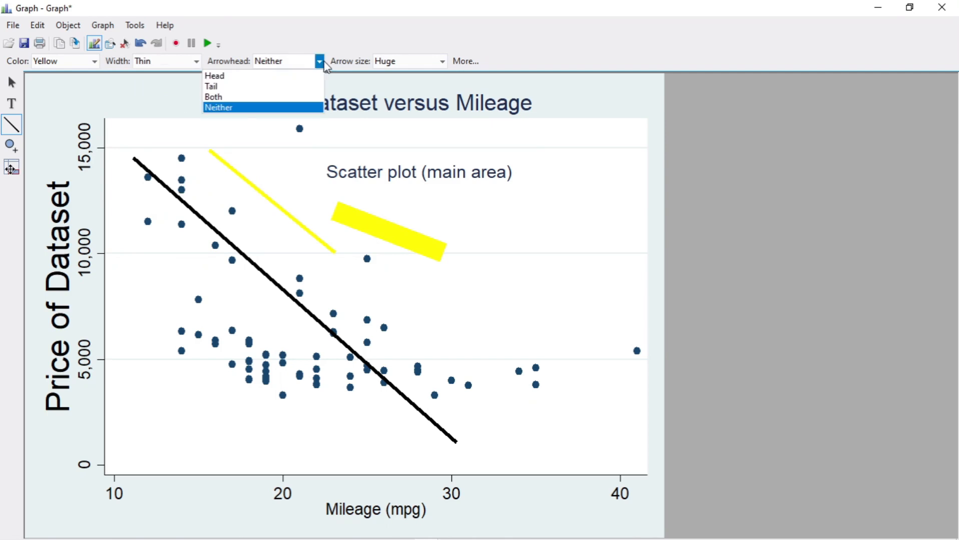
pyautogui.click(250, 97)
pyautogui.moveTo(484, 203); pyautogui.dragTo(549, 280)
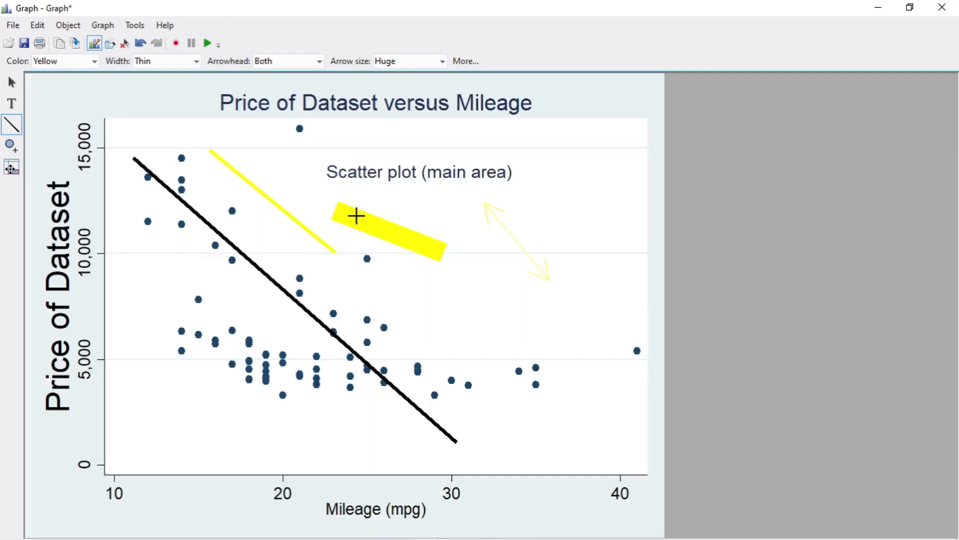
# - Draw two Thin Yellow arrows beside the double-headed one, one with a Tail and one with a Head arrowhead, then reset the arrowhead to Neither
pyautogui.click(318, 61)
pyautogui.click(265, 86)
pyautogui.moveTo(409, 197); pyautogui.dragTo(474, 262)
pyautogui.click(318, 61)
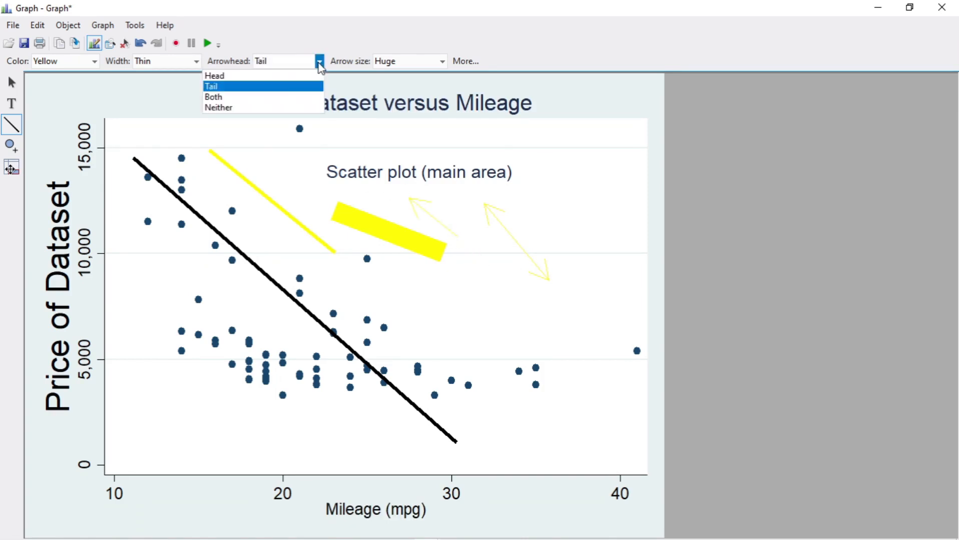
pyautogui.click(214, 75)
pyautogui.moveTo(526, 186); pyautogui.dragTo(577, 225)
pyautogui.click(317, 61)
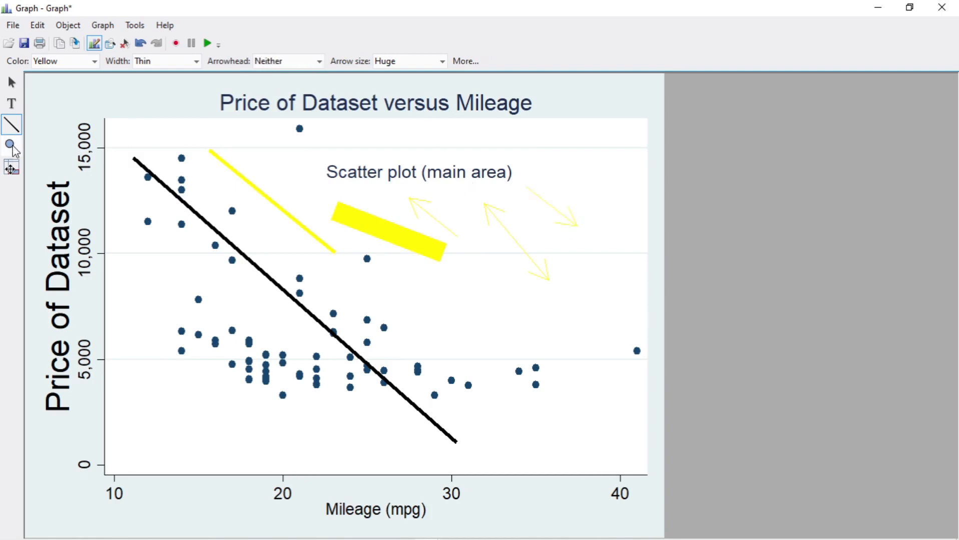
# - Add four black Medium-large Hollow circle markers between the short yellow line and the added text
pyautogui.click(12, 146)
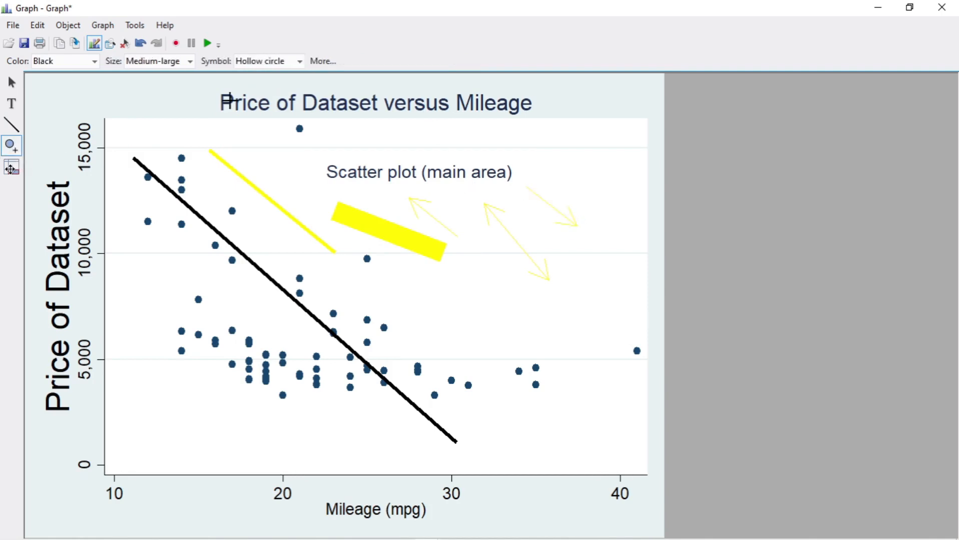
pyautogui.click(262, 160)
pyautogui.click(297, 156)
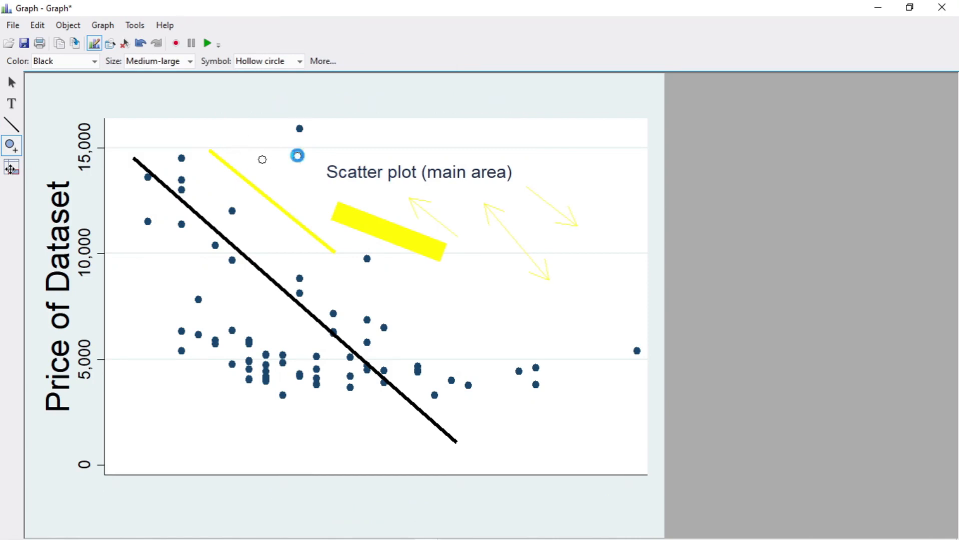
pyautogui.click(295, 187)
pyautogui.click(317, 201)
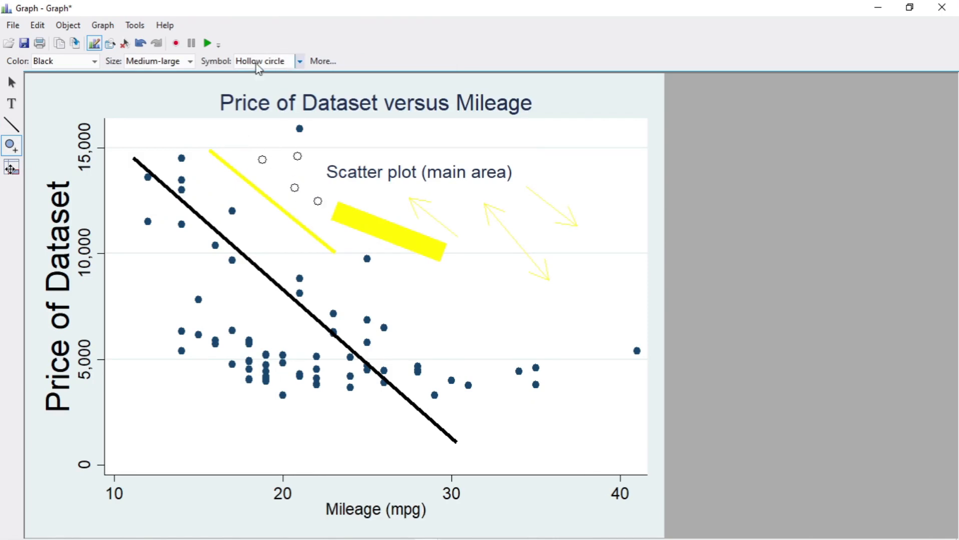
# - Add three black Hollow diamond markers around the 10,000 price level, beneath the yellow lines
pyautogui.click(300, 61)
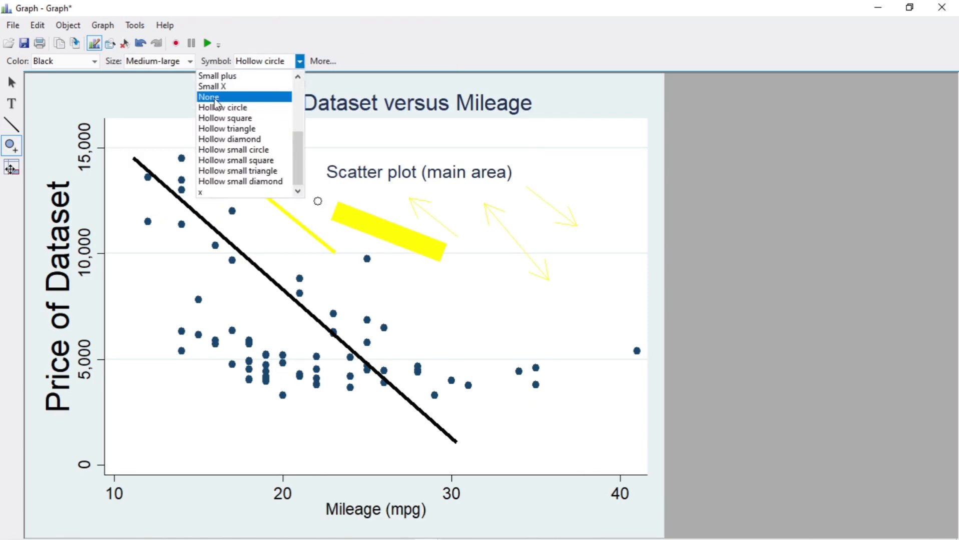
pyautogui.click(245, 140)
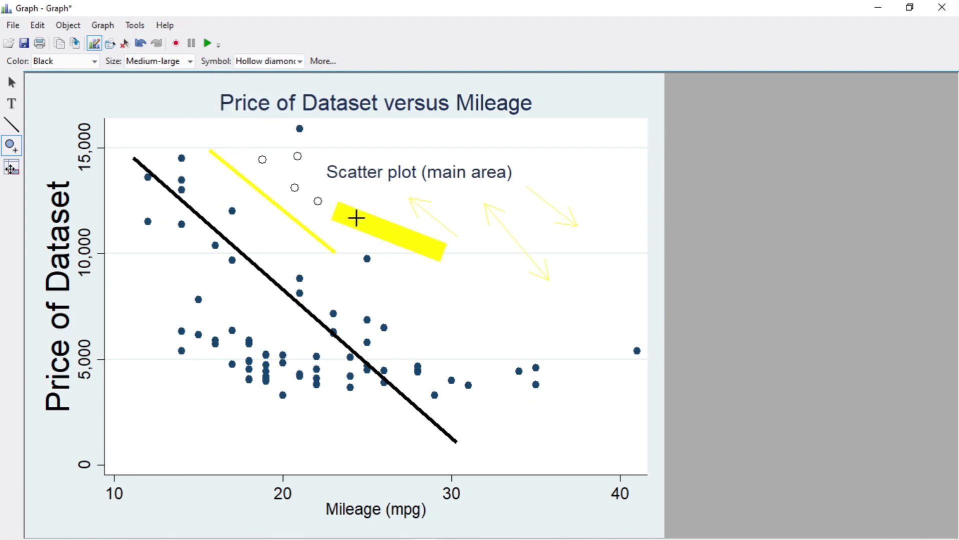
pyautogui.click(277, 240)
pyautogui.click(315, 256)
pyautogui.click(366, 273)
# - Add three black Hollow small square markers descending between the 10,000 and 5,000 price levels
pyautogui.click(300, 61)
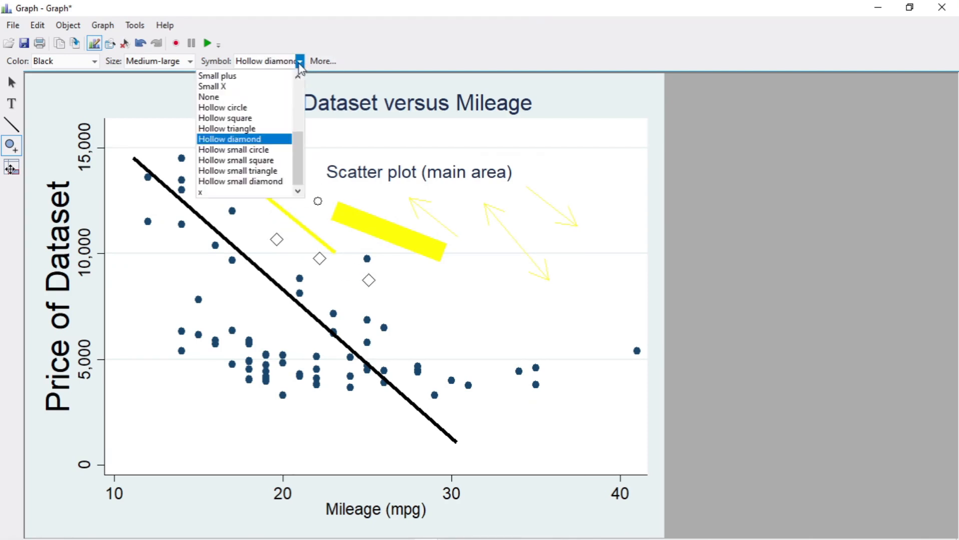
pyautogui.click(250, 161)
pyautogui.click(423, 297)
pyautogui.click(463, 315)
pyautogui.click(501, 323)
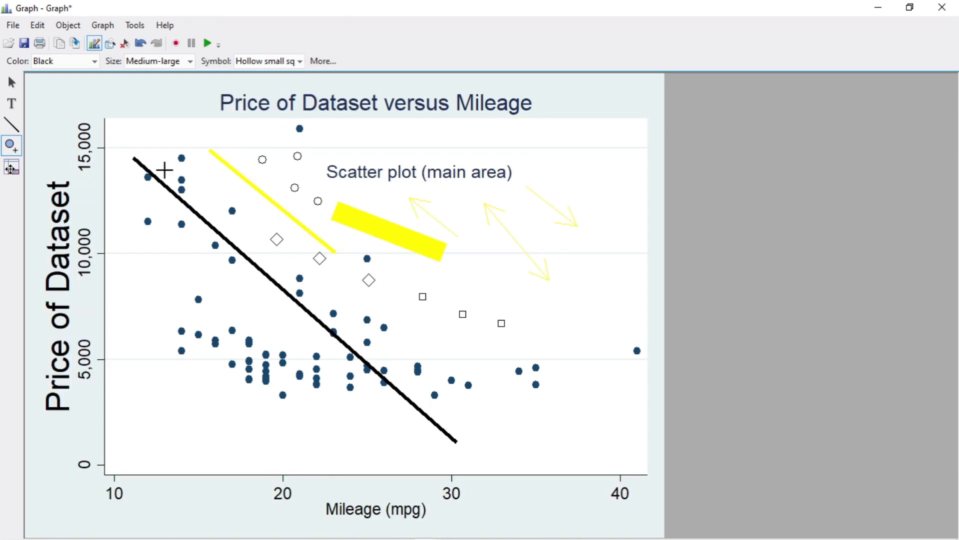
# - Add two black Large Hollow small square markers between the 10,000 and 5,000 price levels, near the lower mileage values
pyautogui.click(189, 63)
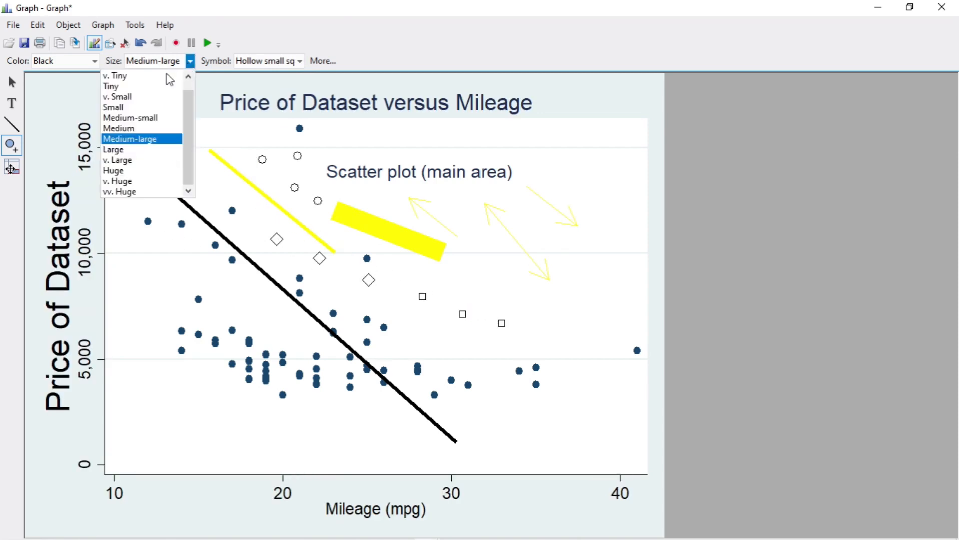
pyautogui.click(129, 150)
pyautogui.click(185, 279)
pyautogui.click(250, 307)
# - Add three black vv. Huge Hollow small square markers beneath the double-headed yellow arrow
pyautogui.click(190, 61)
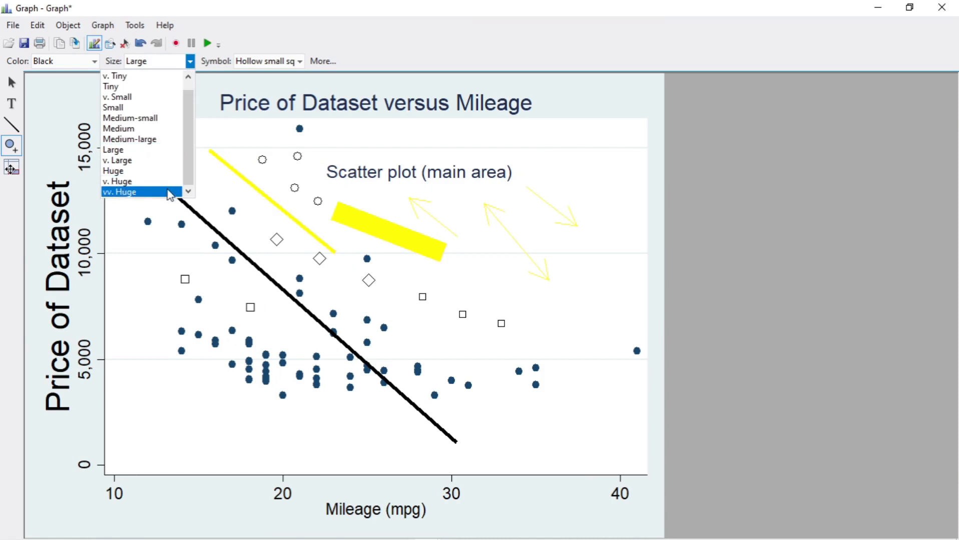
pyautogui.click(171, 195)
pyautogui.click(512, 289)
pyautogui.click(545, 303)
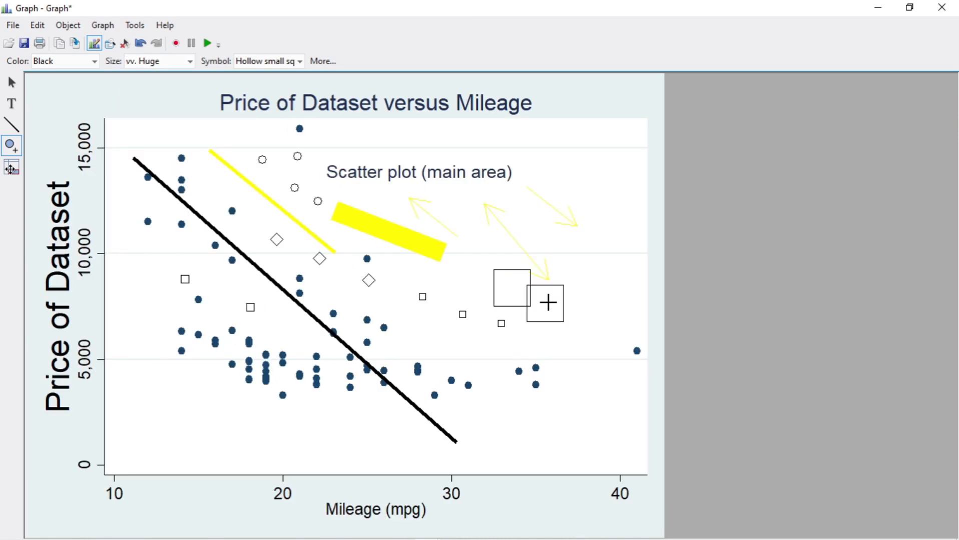
pyautogui.click(553, 332)
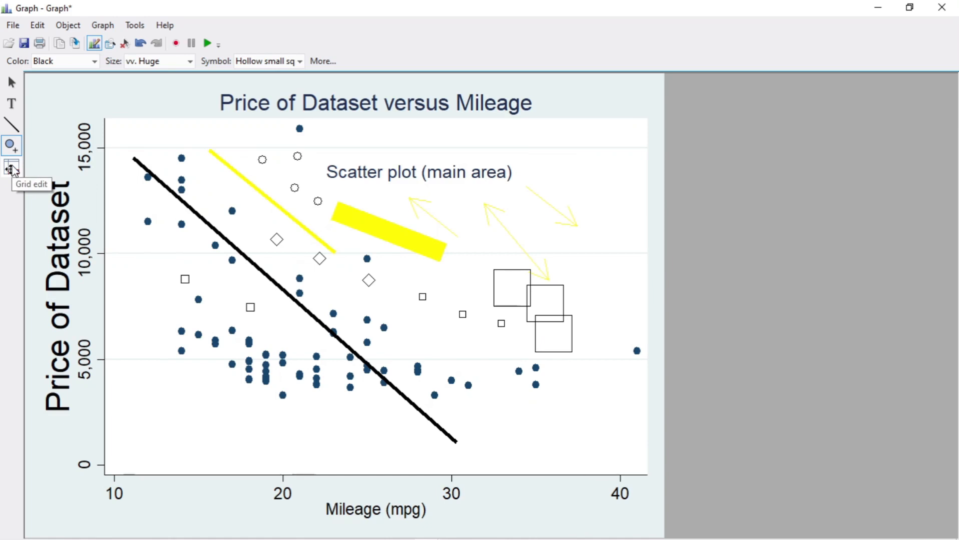
# - Switch to Grid edit and select the plot region's cell in the graph layout, clearing the selection again
pyautogui.click(11, 169)
pyautogui.click(198, 239)
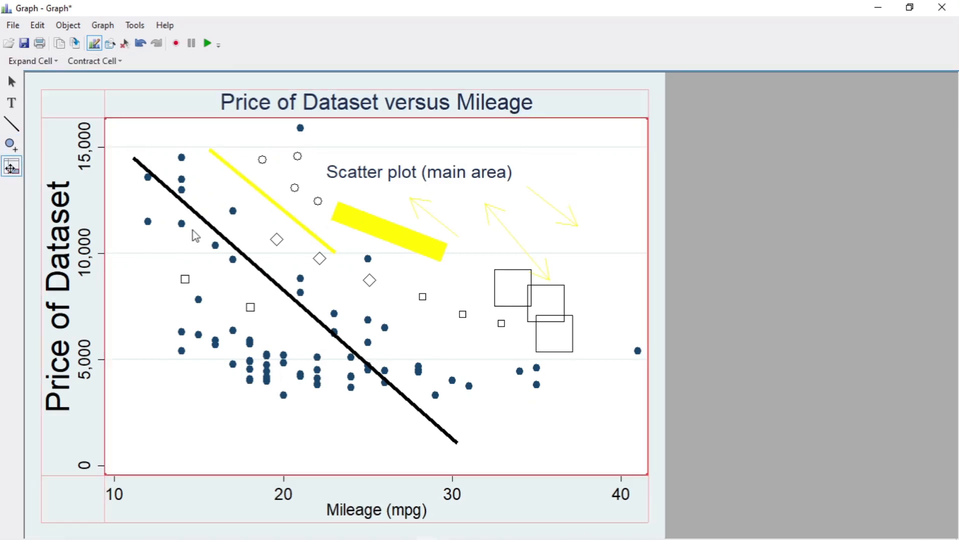
pyautogui.click(35, 92)
pyautogui.click(134, 140)
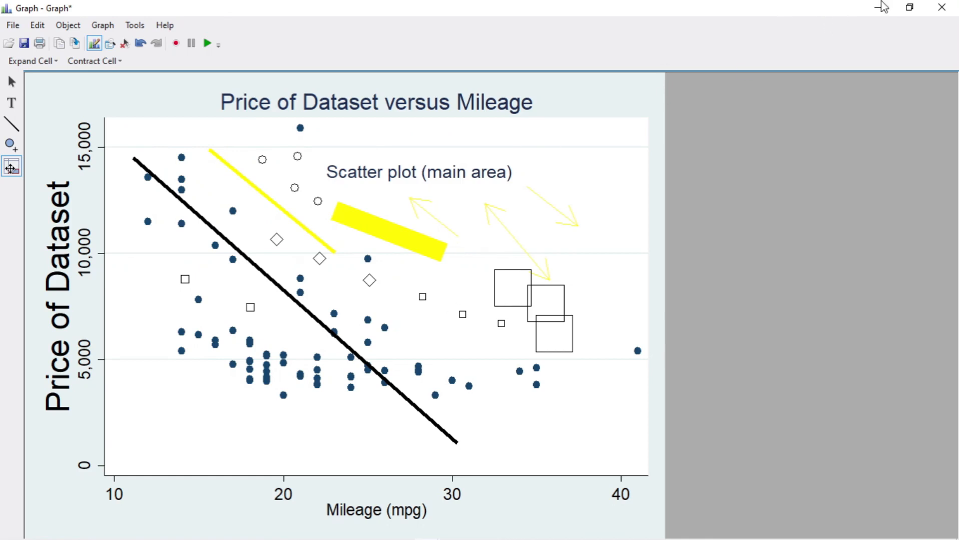
# - Close the edited scatter plot without saving its changes
pyautogui.click(941, 7)
pyautogui.click(517, 323)
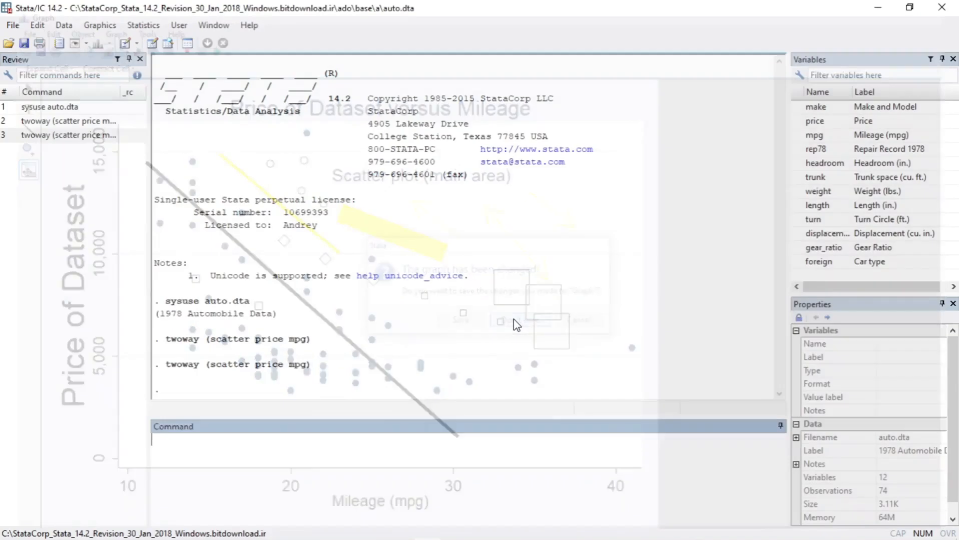
pyautogui.click(100, 25)
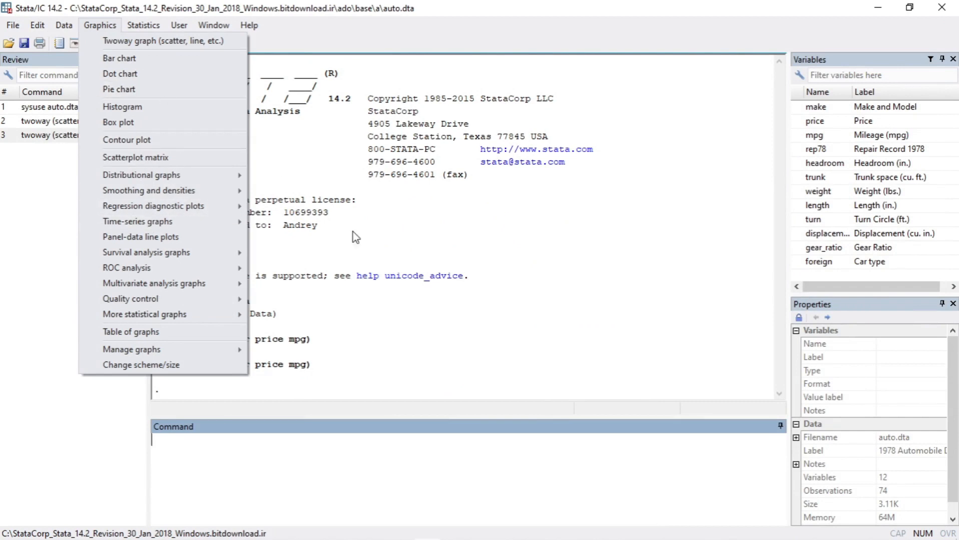
pyautogui.click(474, 317)
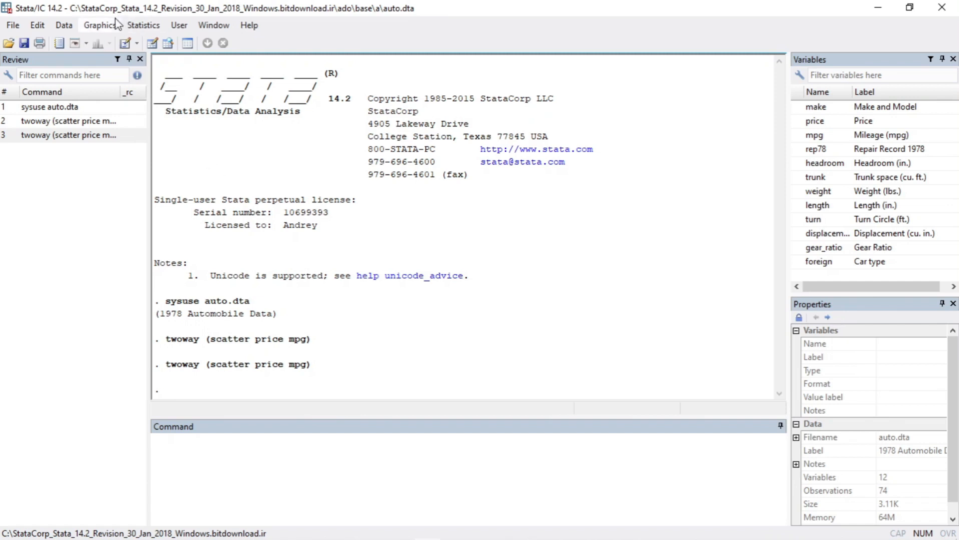
# - Create a histogram of mpg with Frequency on the y axis and move the resulting graph window higher
pyautogui.click(100, 25)
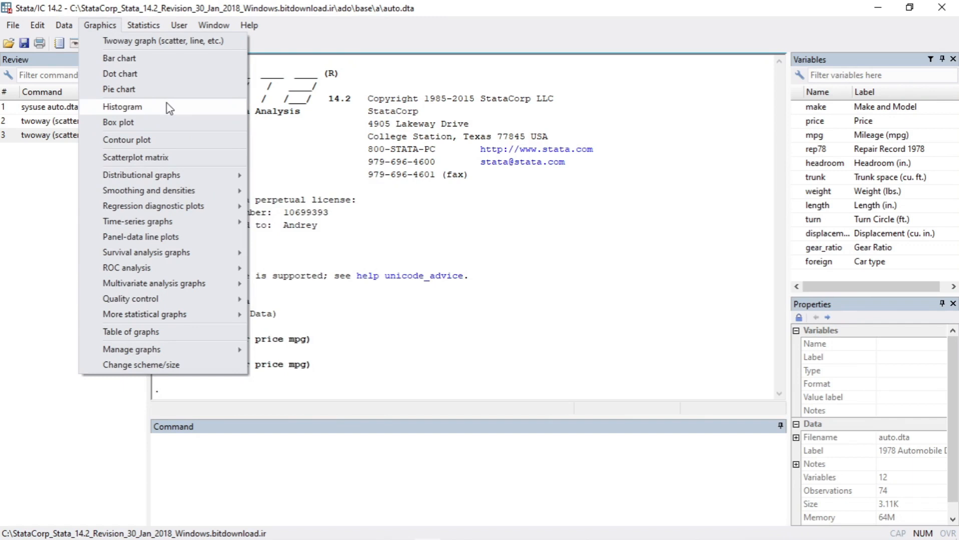
pyautogui.click(166, 106)
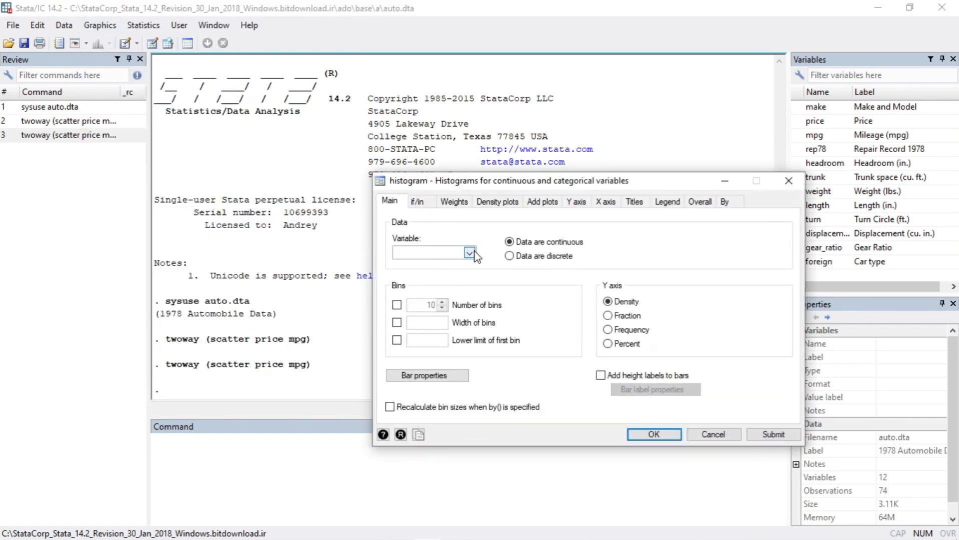
pyautogui.click(469, 253)
pyautogui.click(432, 281)
pyautogui.click(608, 330)
pyautogui.click(575, 203)
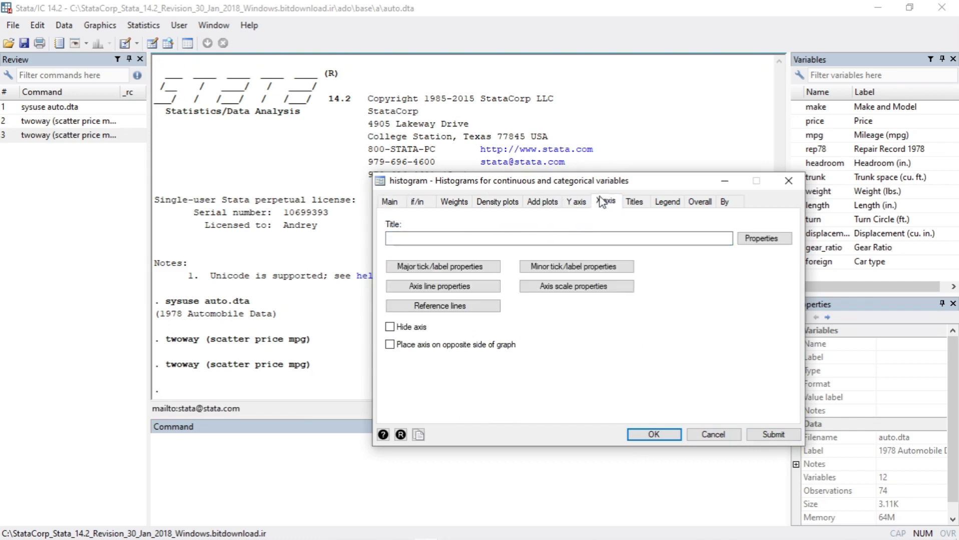
pyautogui.click(635, 203)
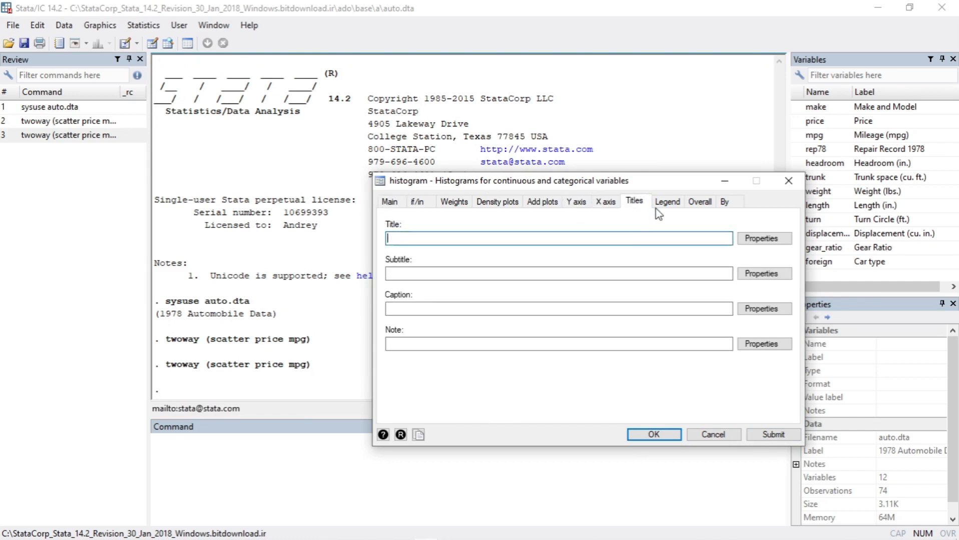
pyautogui.click(672, 433)
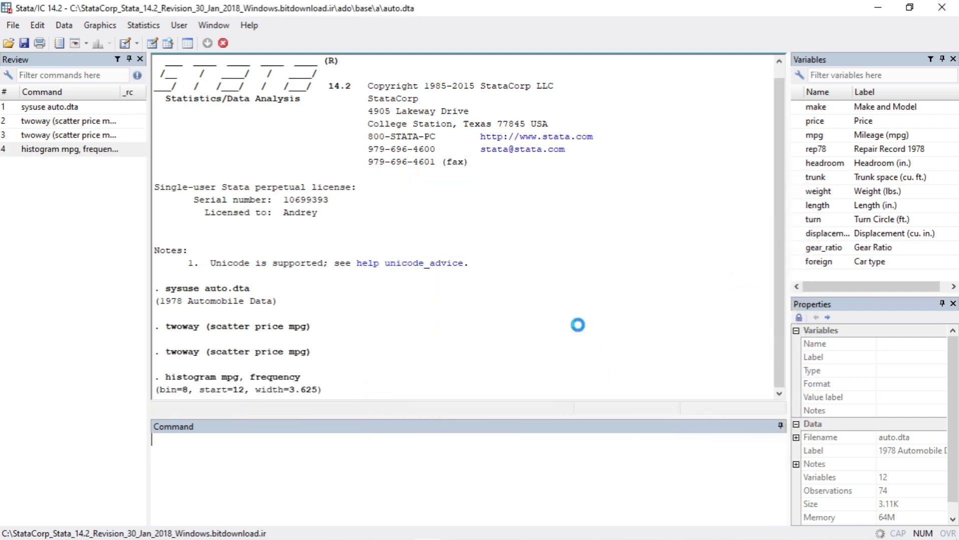
pyautogui.moveTo(506, 73); pyautogui.dragTo(476, 30)
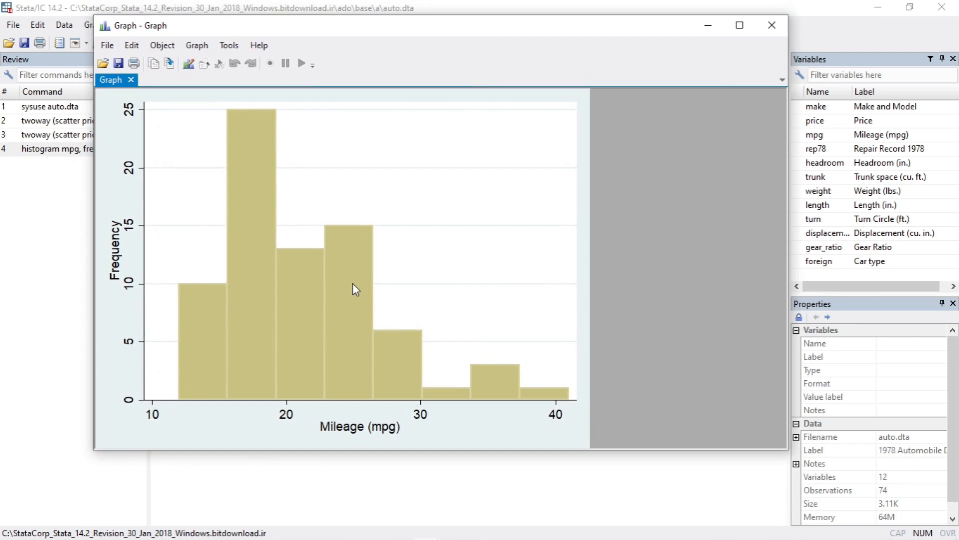